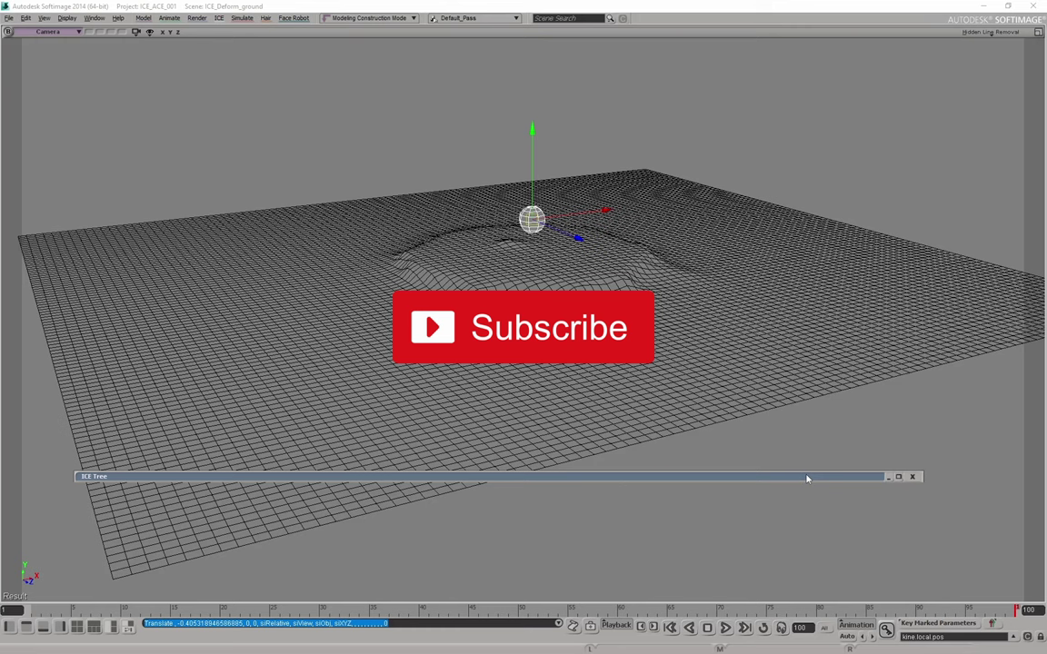
# Step: Move the sphere above the grid along the X axis and raise it to preview the deformation following it
pyautogui.moveTo(589, 212); pyautogui.dragTo(782, 211)
pyautogui.moveTo(719, 152)
pyautogui.mouseDown()
pyautogui.moveTo(724, 86)
pyautogui.moveTo(724, 132)
pyautogui.mouseUp()
pyautogui.moveTo(788, 187); pyautogui.dragTo(624, 207)
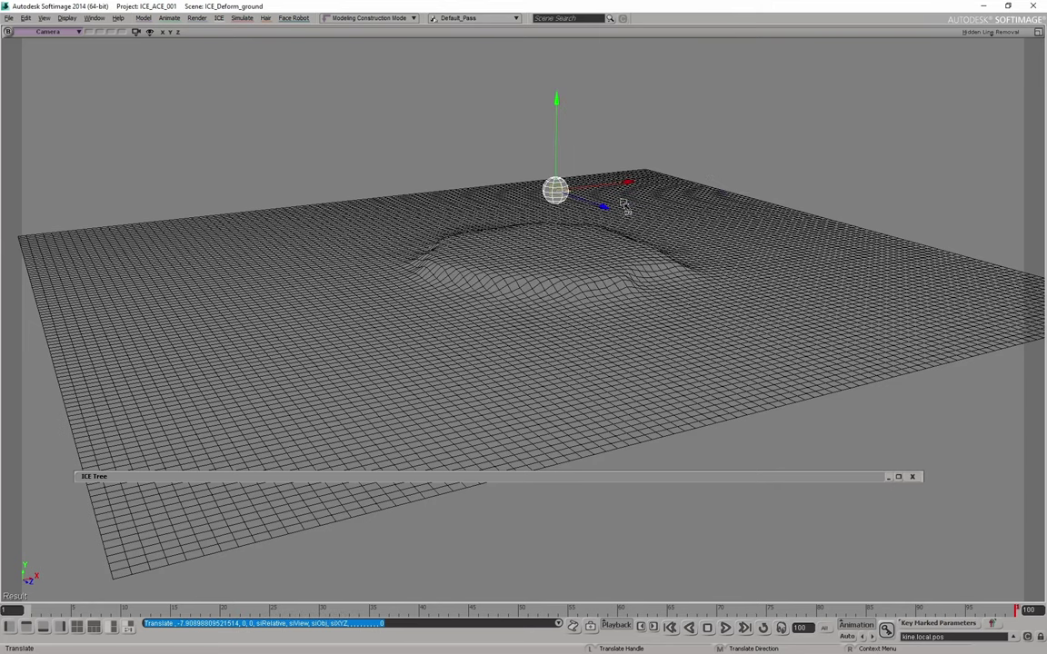
# Step: In the ICE Tree, connect the Execute output of the upper Set Data node to Port1 of the ICETree node
pyautogui.doubleClick(574, 478)
pyautogui.moveTo(532, 479); pyautogui.dragTo(486, 264)
pyautogui.scroll(-5, 772, 438)
pyautogui.moveTo(793, 436); pyautogui.dragTo(462, 466, button='middle')
pyautogui.scroll(-2, 561, 418)
pyautogui.scroll(7, 561, 418)
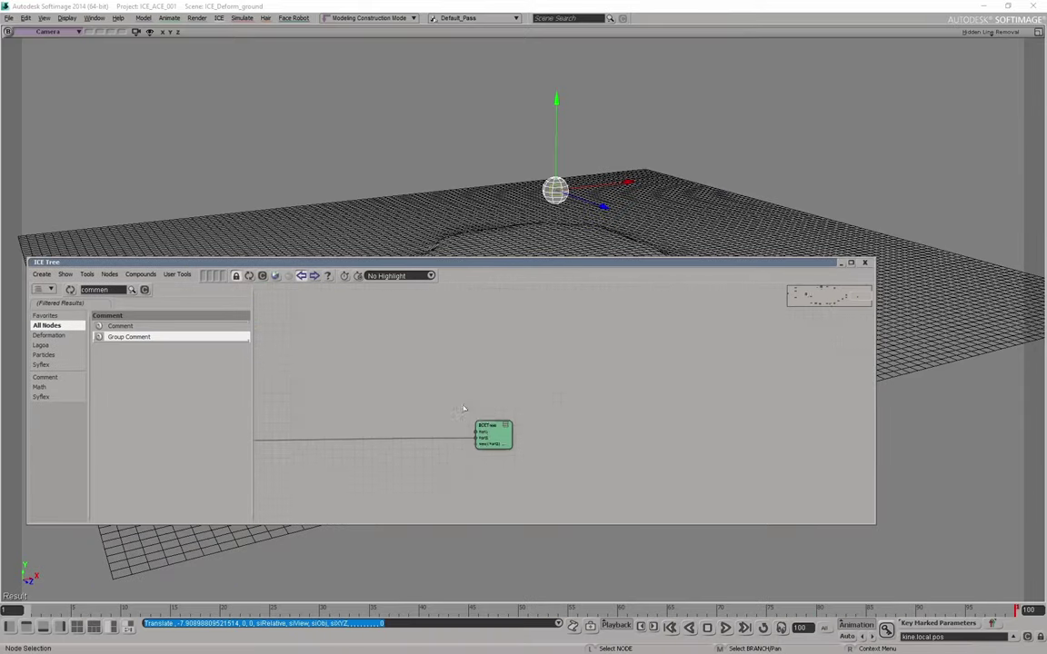
pyautogui.moveTo(406, 397); pyautogui.dragTo(703, 387, button='middle')
pyautogui.moveTo(463, 364); pyautogui.dragTo(775, 419)
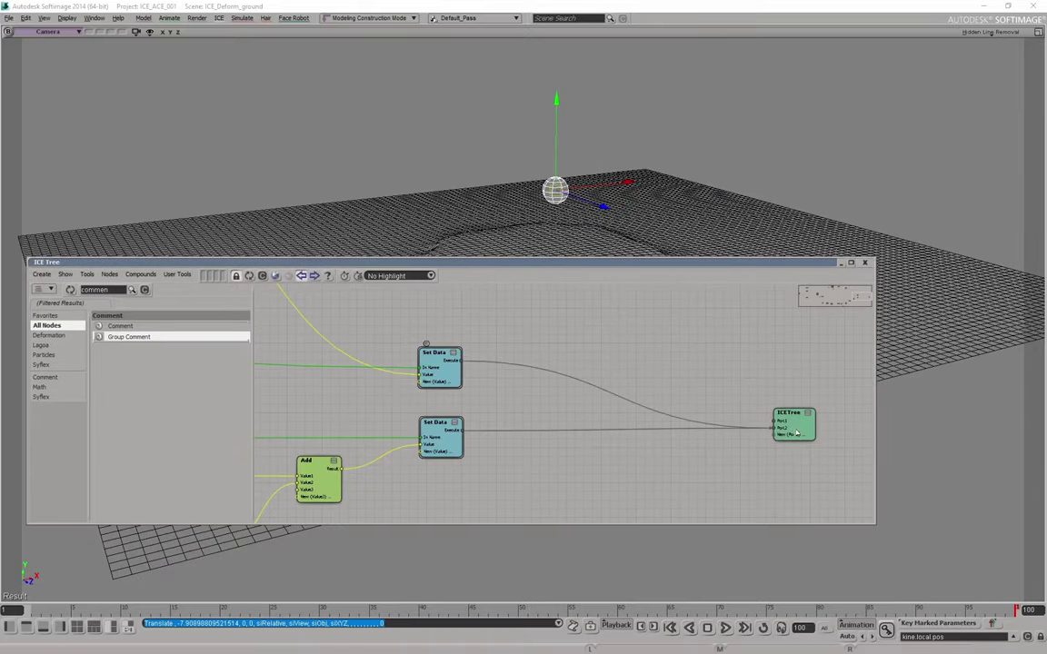
pyautogui.moveTo(691, 345); pyautogui.dragTo(707, 392, button='middle')
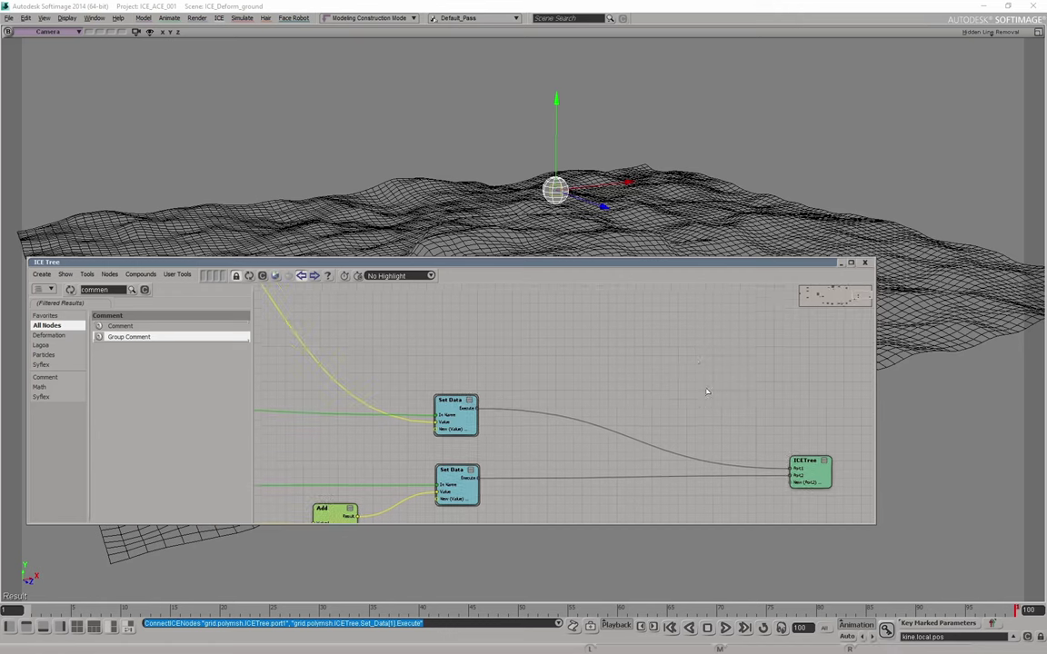
# Step: Collapse the ICE Tree window and shift the sphere along the X axis over the wavy ground
pyautogui.doubleClick(805, 264)
pyautogui.moveTo(748, 264); pyautogui.dragTo(782, 516)
pyautogui.moveTo(587, 188); pyautogui.dragTo(523, 219)
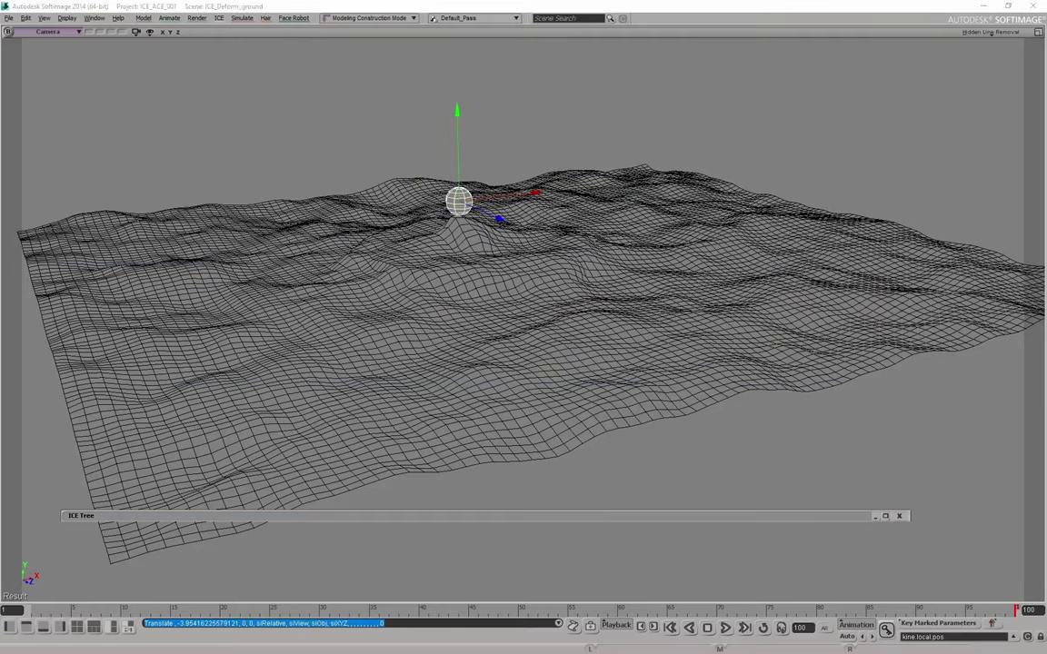
# Step: Switch to the browser and look at the YouTube tutorials on the 3ds Max Volume Select modifier
pyautogui.moveTo(1046, 102); pyautogui.dragTo(418, 95)
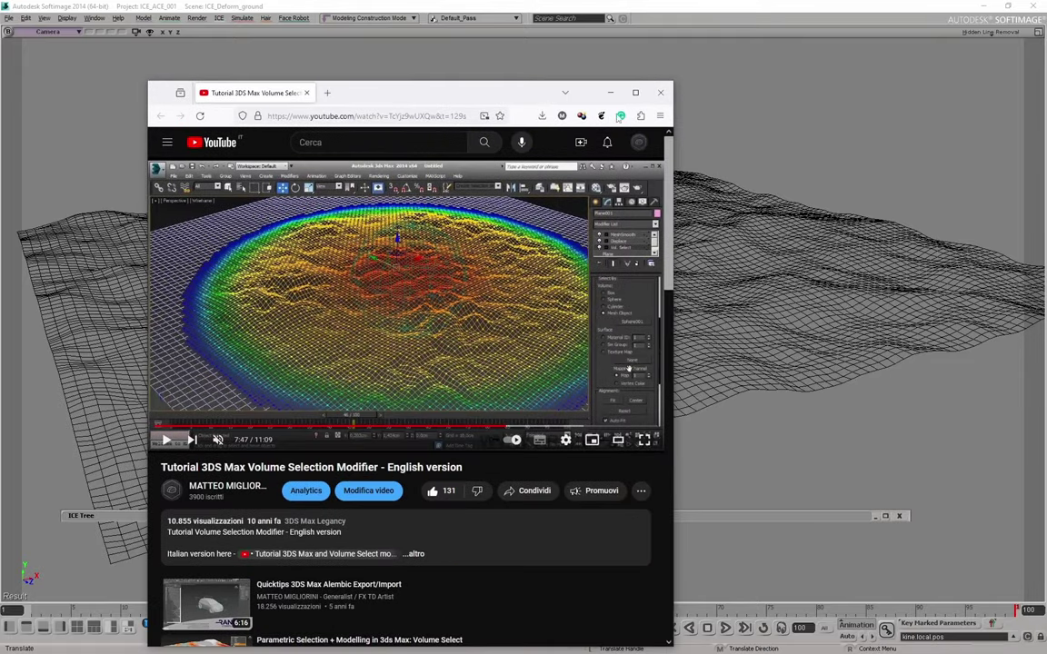
pyautogui.click(635, 93)
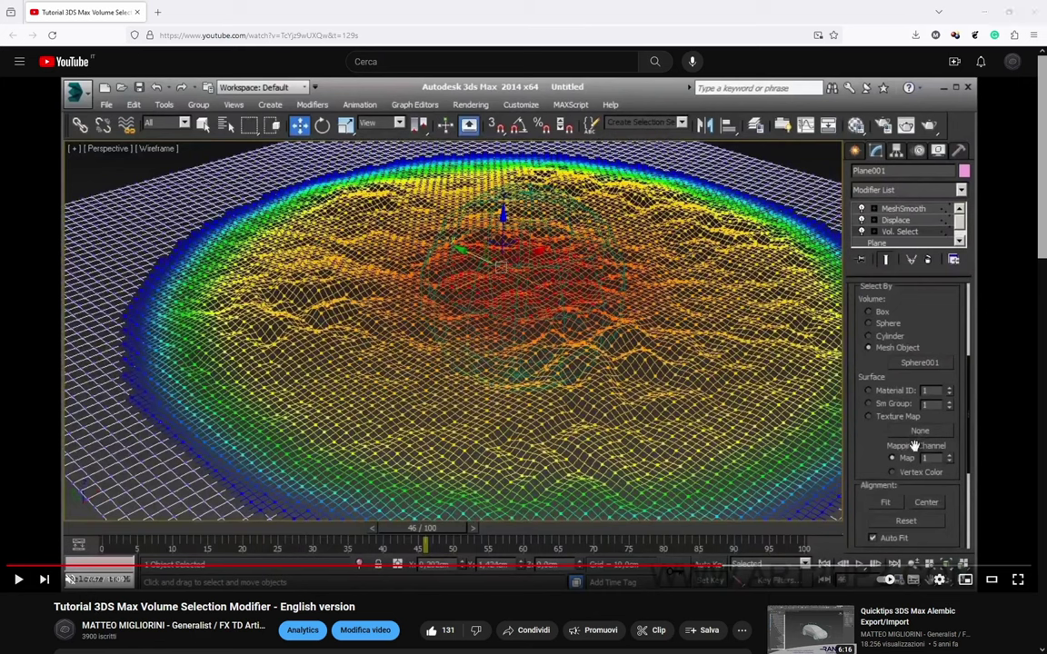
pyautogui.moveTo(1045, 214); pyautogui.dragTo(471, 197)
pyautogui.doubleClick(472, 197)
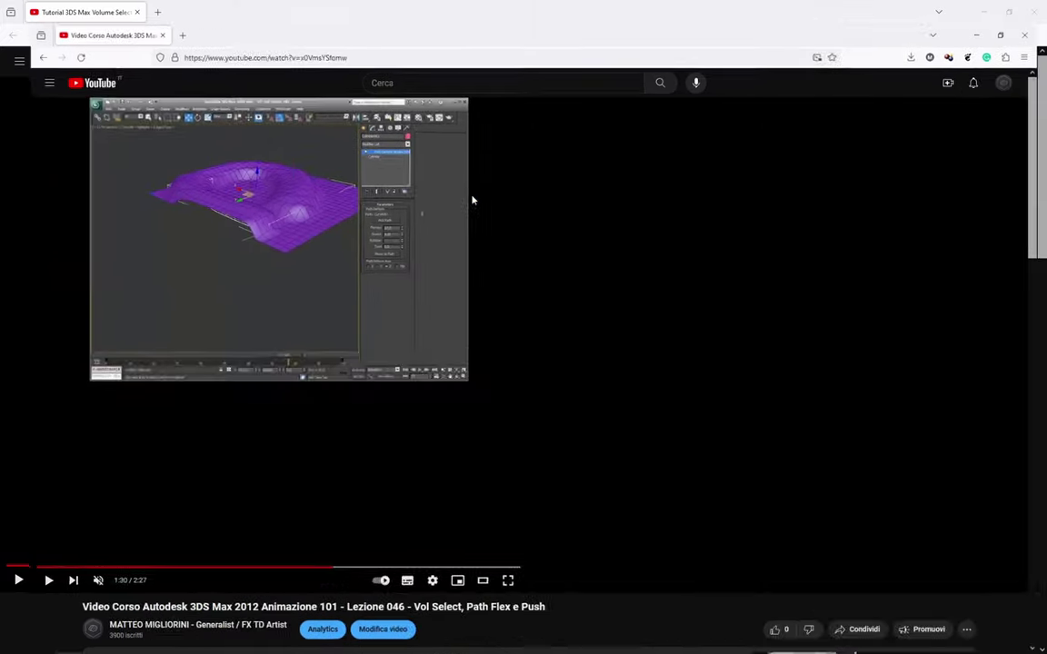
pyautogui.click(18, 579)
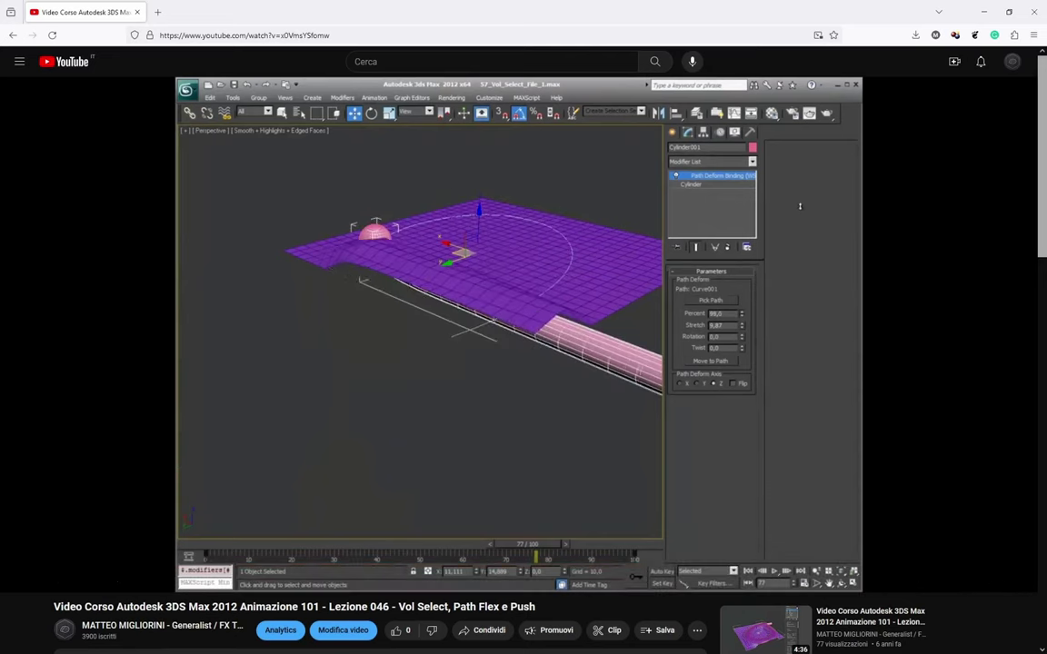
pyautogui.moveTo(0, 118); pyautogui.dragTo(358, 114)
pyautogui.doubleClick(366, 112)
pyautogui.click(455, 372)
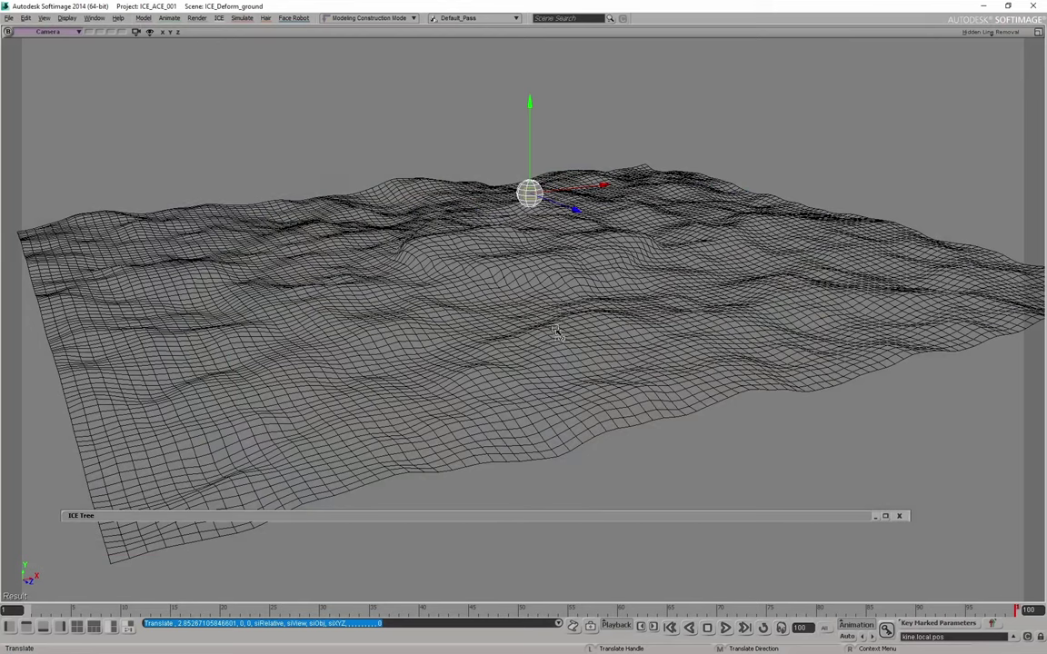
# Step: Raise the sphere about 1.14 units above the deformed ground in the Softimage scene
pyautogui.moveTo(534, 144); pyautogui.dragTo(532, 127)
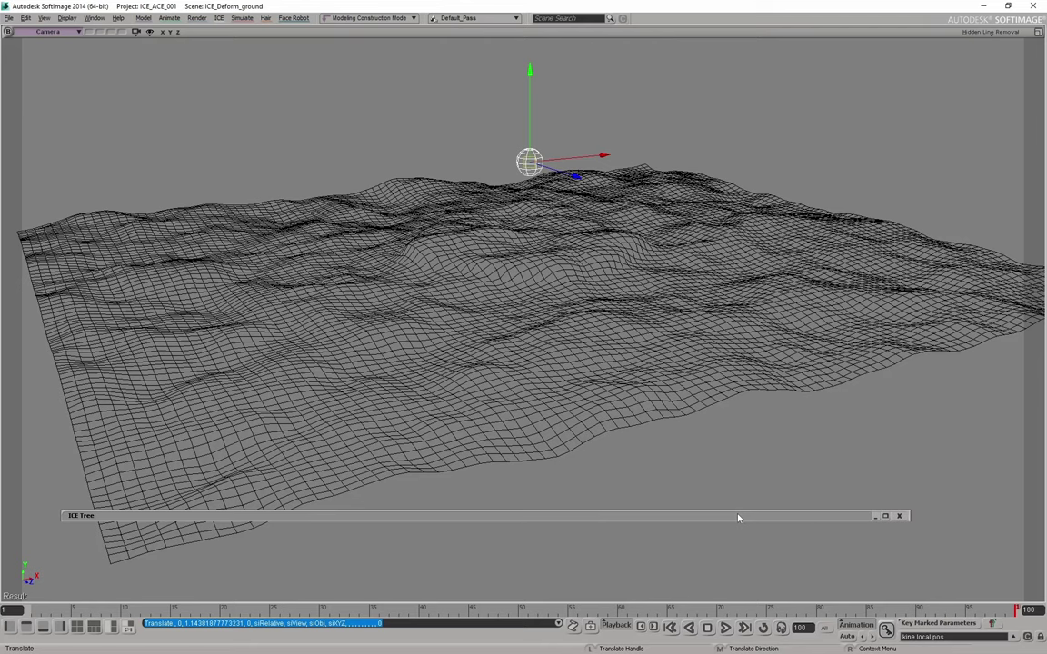
pyautogui.moveTo(737, 518); pyautogui.dragTo(752, 519)
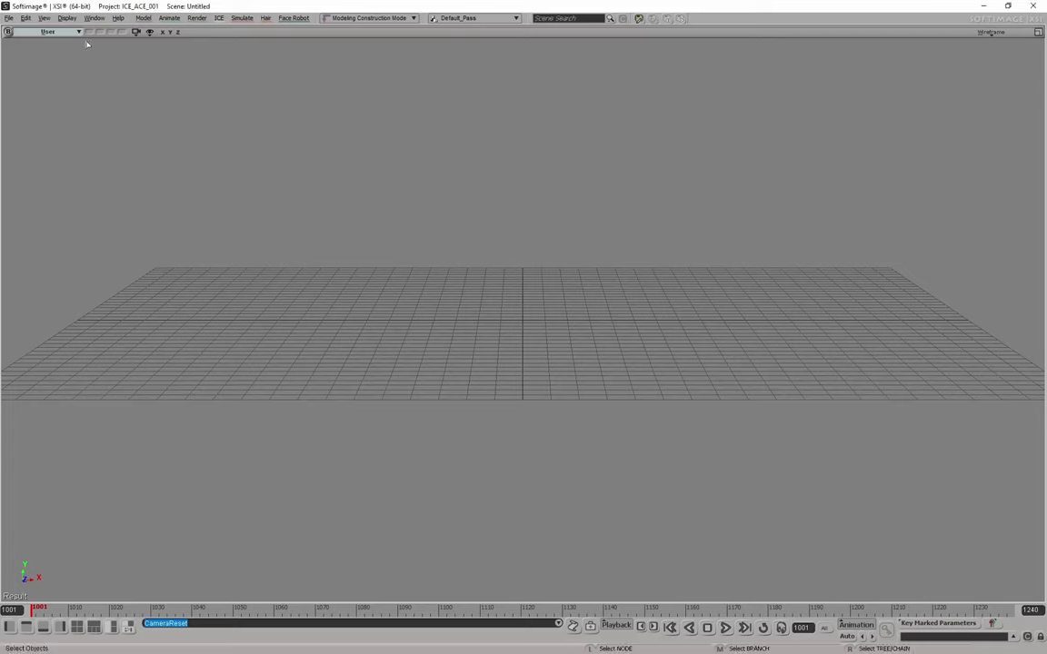
# Step: Detach the polygon mesh primitives list as a floating palette and add a grid to the untitled scene
pyautogui.click(144, 17)
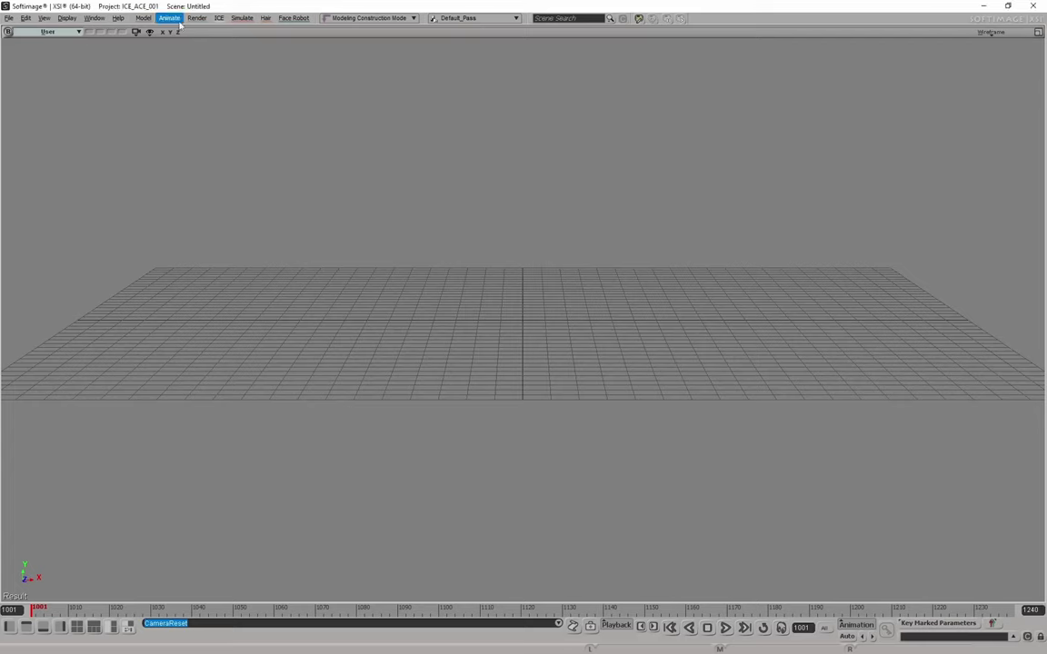
pyautogui.moveTo(159, 45)
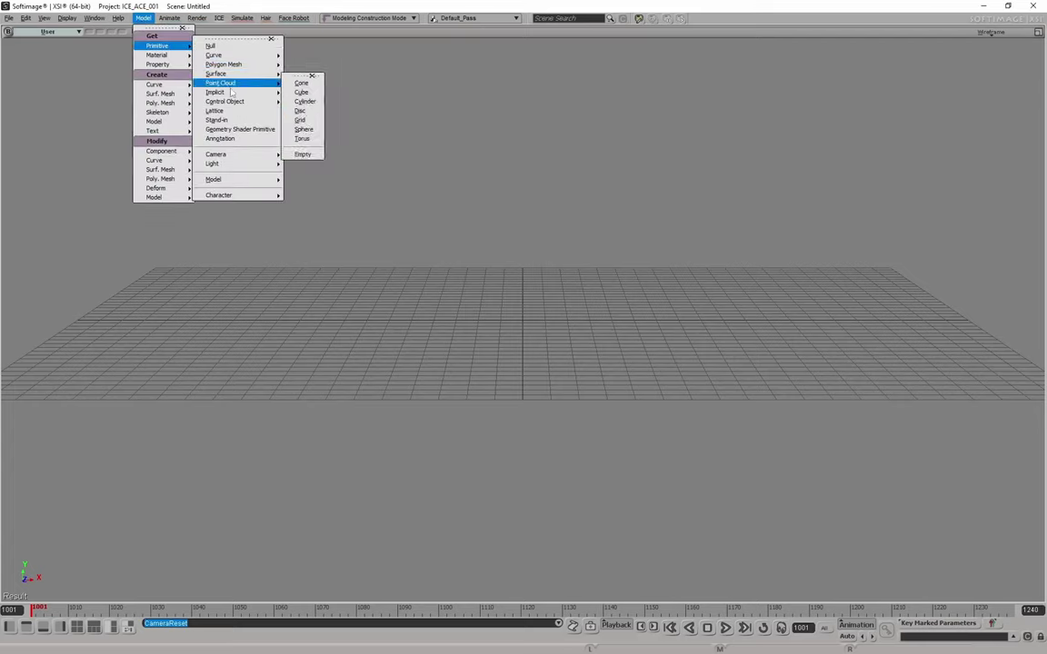
pyautogui.moveTo(248, 57)
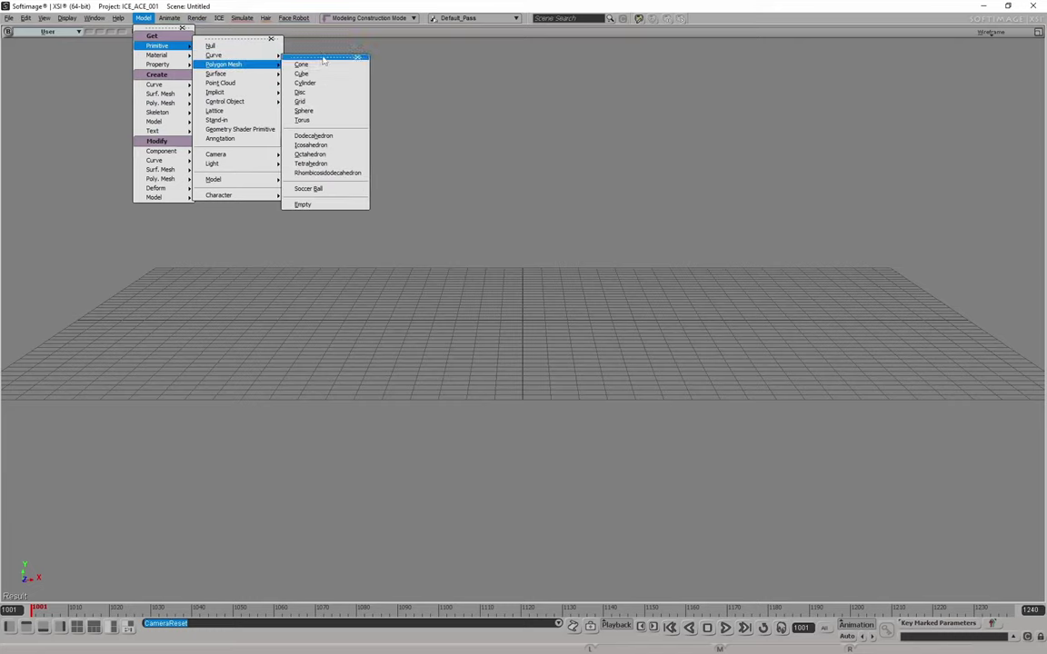
pyautogui.click(310, 56)
pyautogui.moveTo(308, 46); pyautogui.dragTo(106, 164)
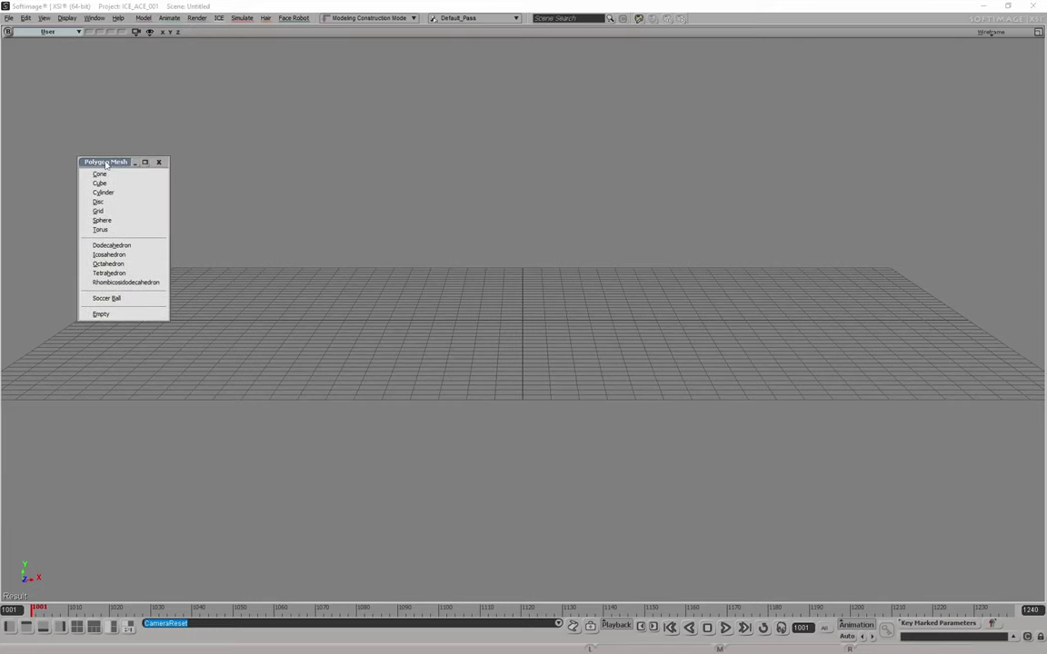
pyautogui.click(116, 213)
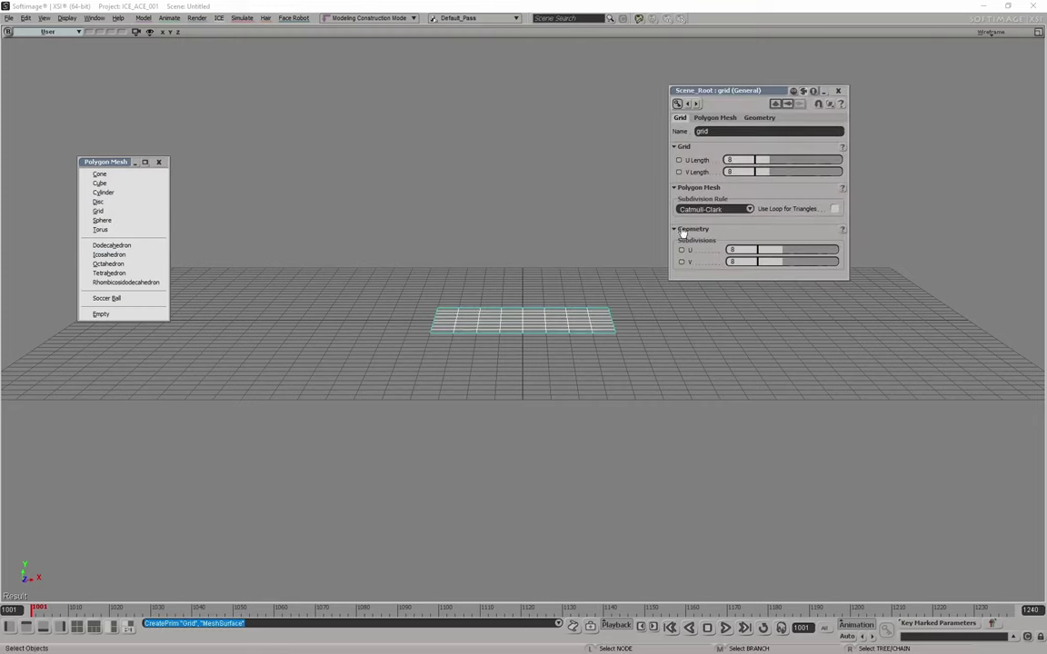
# Step: Set the grid's U and V lengths to 40 and its U and V subdivisions to 100
pyautogui.write('40')
pyautogui.press('Return')
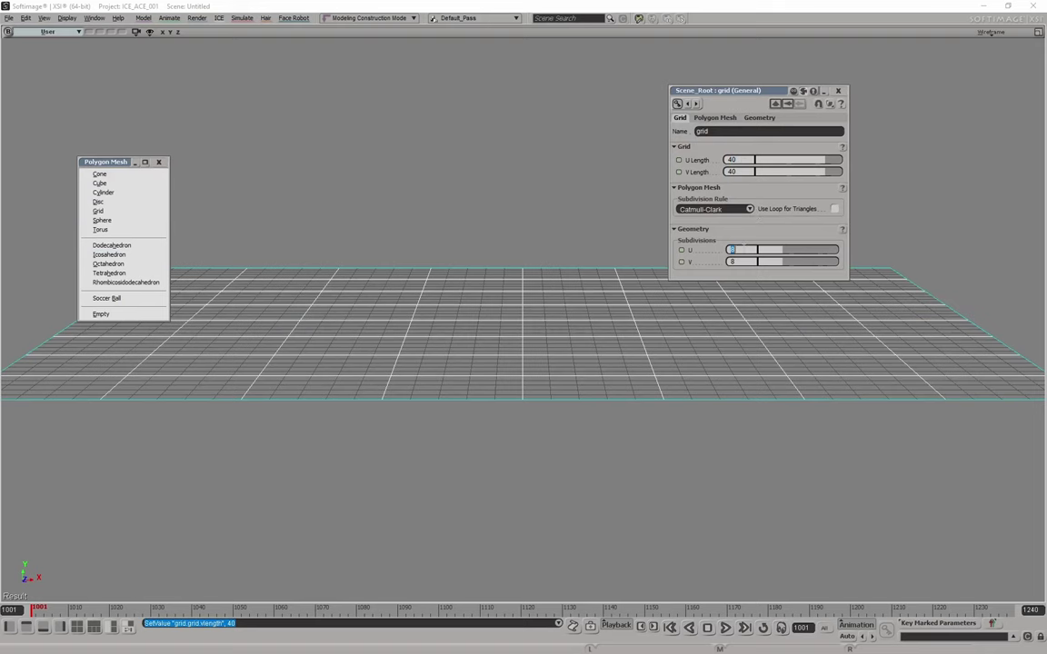
pyautogui.write('100')
pyautogui.press('Tab')
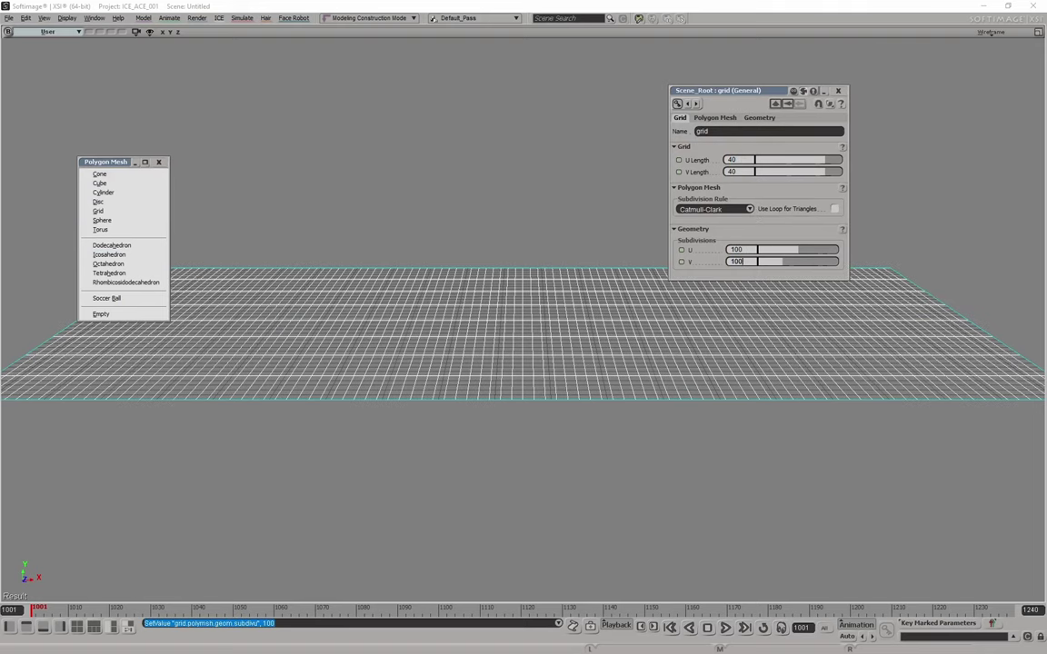
pyautogui.press('Return')
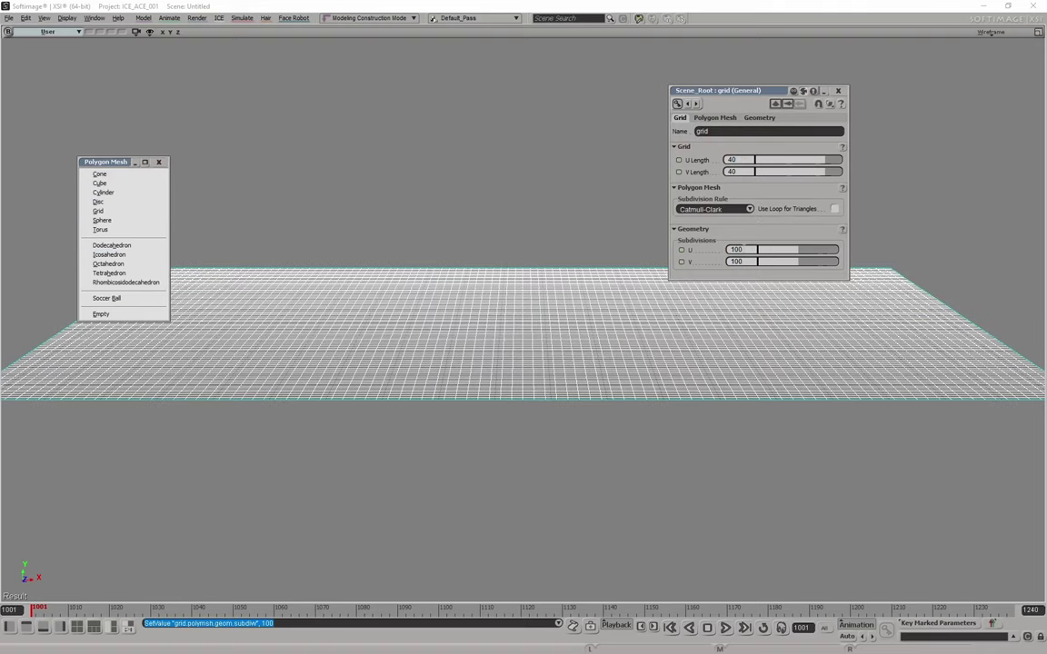
# Step: Add a polygon mesh disc with its inner hole closed, outer radius 2.05, and 4 subdivisions in U and V
pyautogui.click(98, 210)
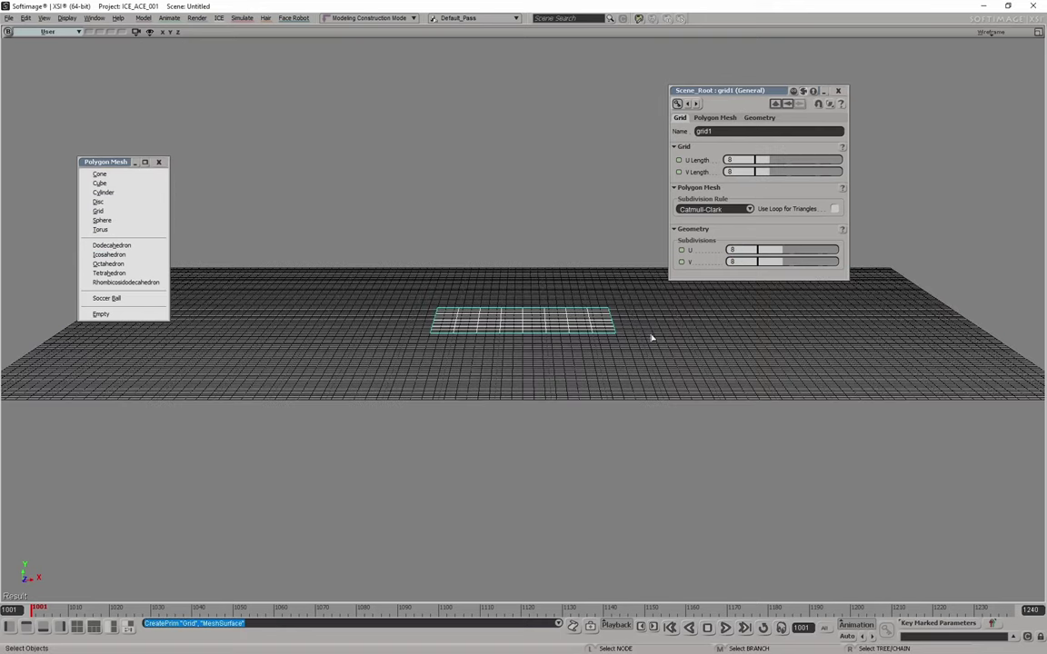
pyautogui.press('Delete')
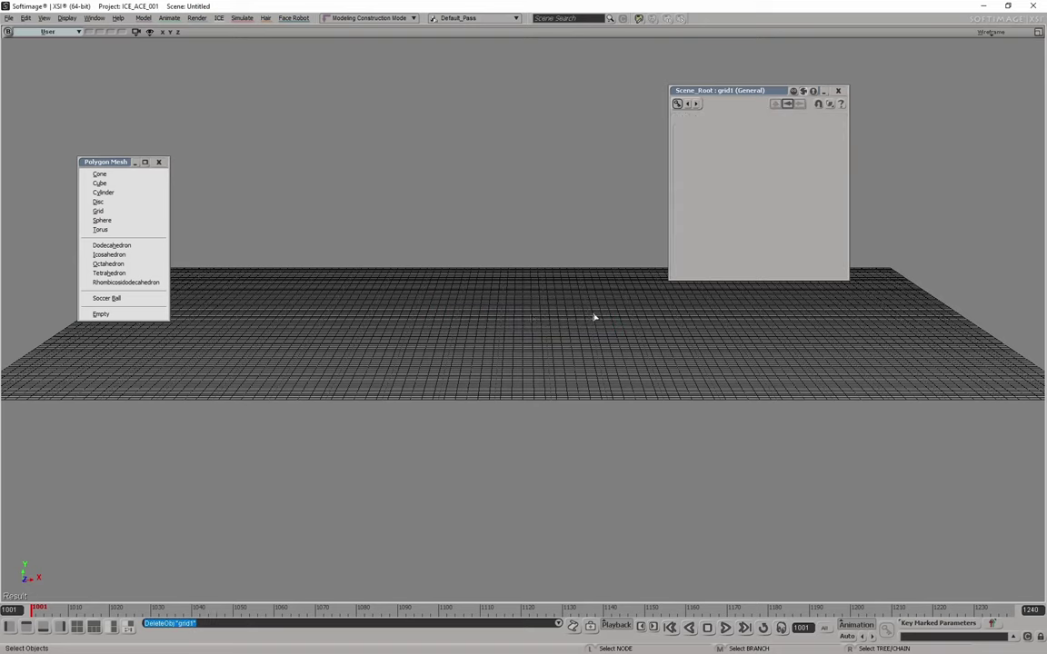
pyautogui.click(98, 202)
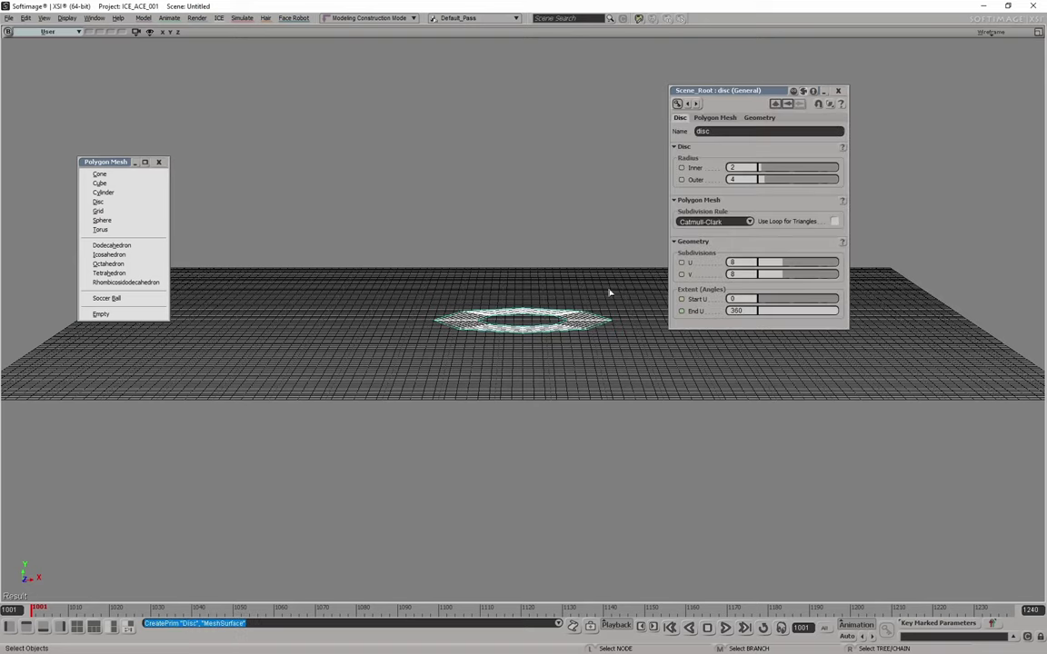
pyautogui.moveTo(760, 169); pyautogui.dragTo(762, 186)
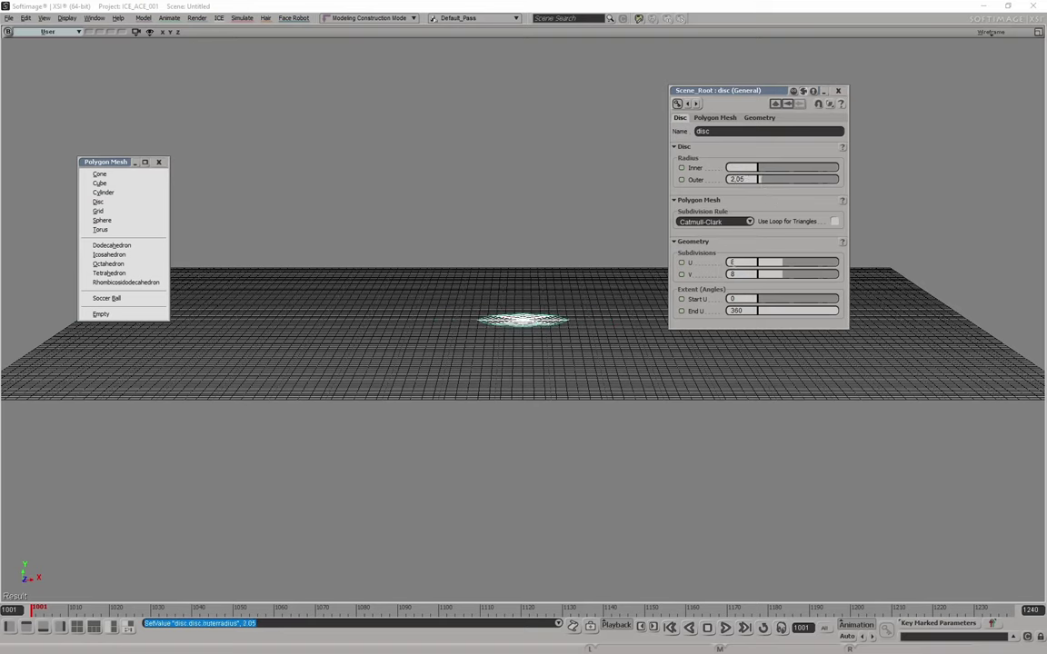
pyautogui.write('4')
pyautogui.press('Tab')
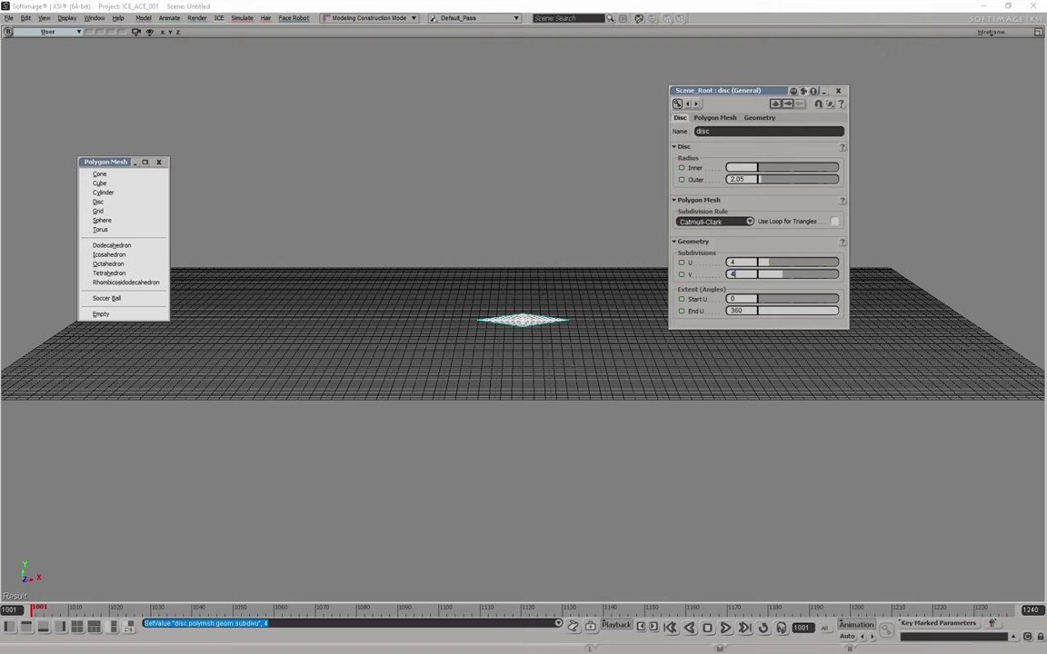
pyautogui.write('4')
pyautogui.press('Return')
pyautogui.click(838, 90)
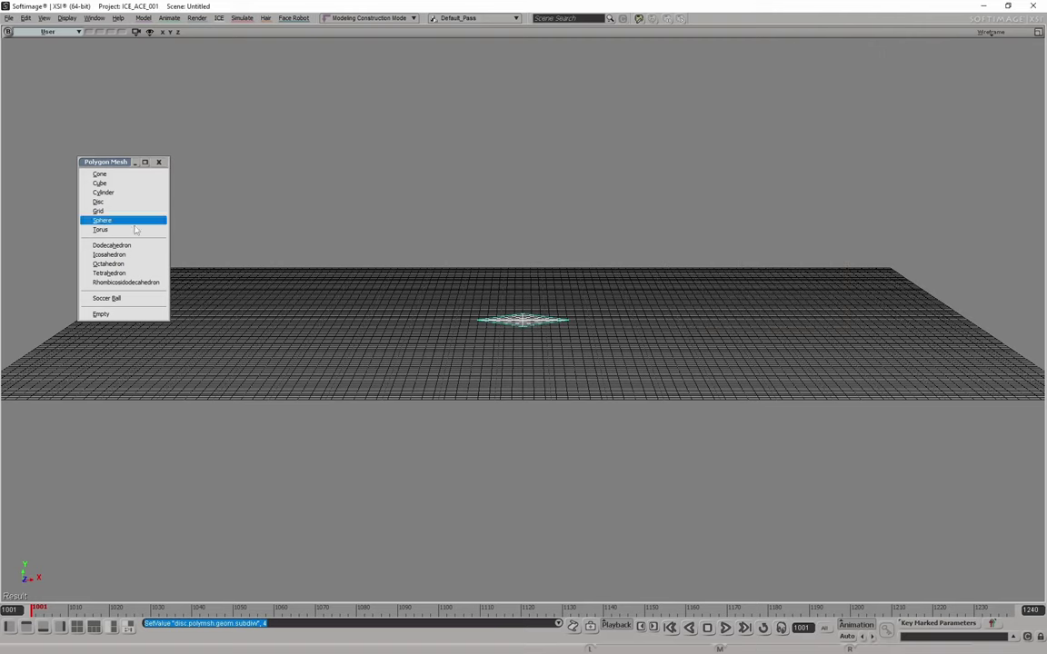
# Step: Raise the disc above the grid and shift it about 2.25 units along the X axis
pyautogui.press('v')
pyautogui.moveTo(524, 277); pyautogui.dragTo(528, 220)
pyautogui.moveTo(580, 265); pyautogui.dragTo(629, 262)
pyautogui.press('s')
pyautogui.moveTo(458, 206); pyautogui.dragTo(472, 230)
pyautogui.moveTo(472, 230); pyautogui.dragTo(518, 280, button='right')
pyautogui.moveTo(518, 280); pyautogui.dragTo(477, 278, button='middle')
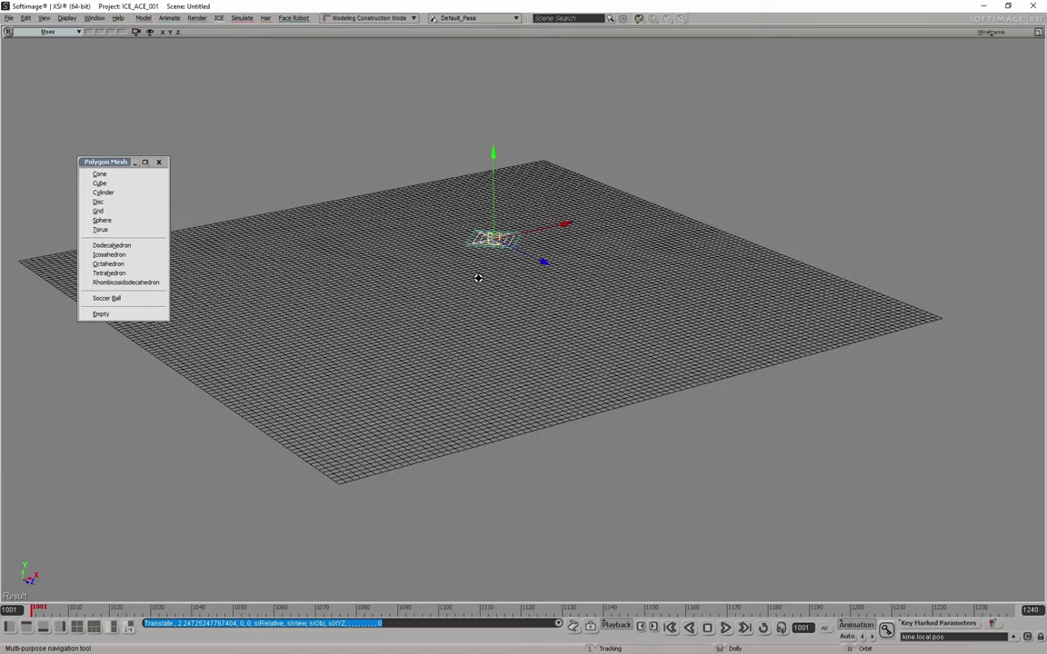
pyautogui.click(668, 176)
pyautogui.press('space')
pyautogui.click(815, 201)
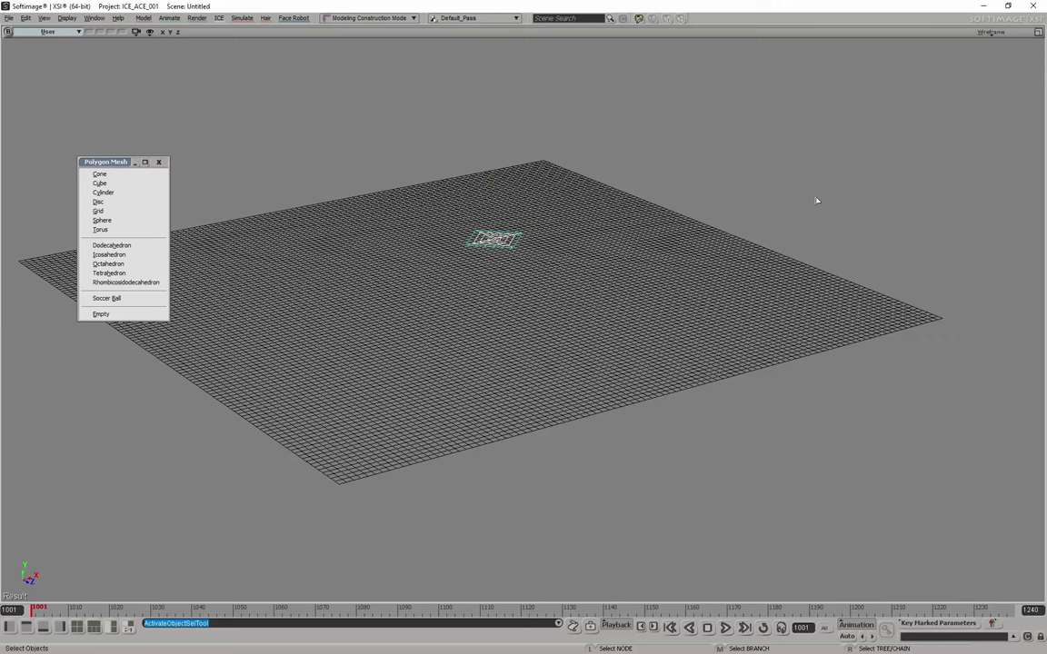
# Step: Create an ICE Tree on the large grid and close the floating polygon mesh palette
pyautogui.click(822, 271)
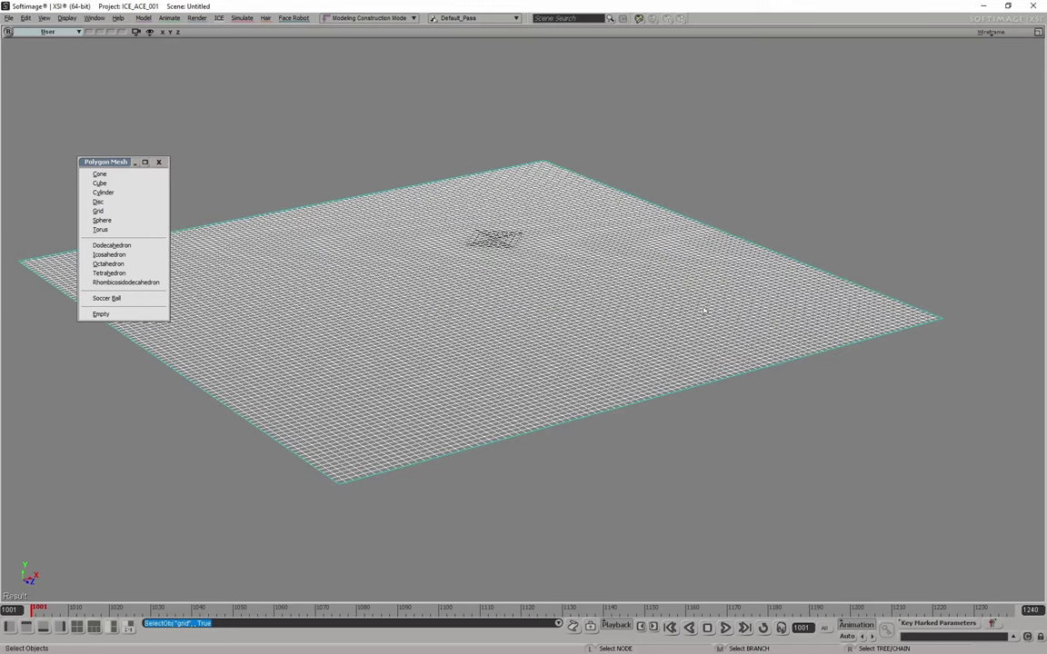
pyautogui.hotkey('alt', '9')
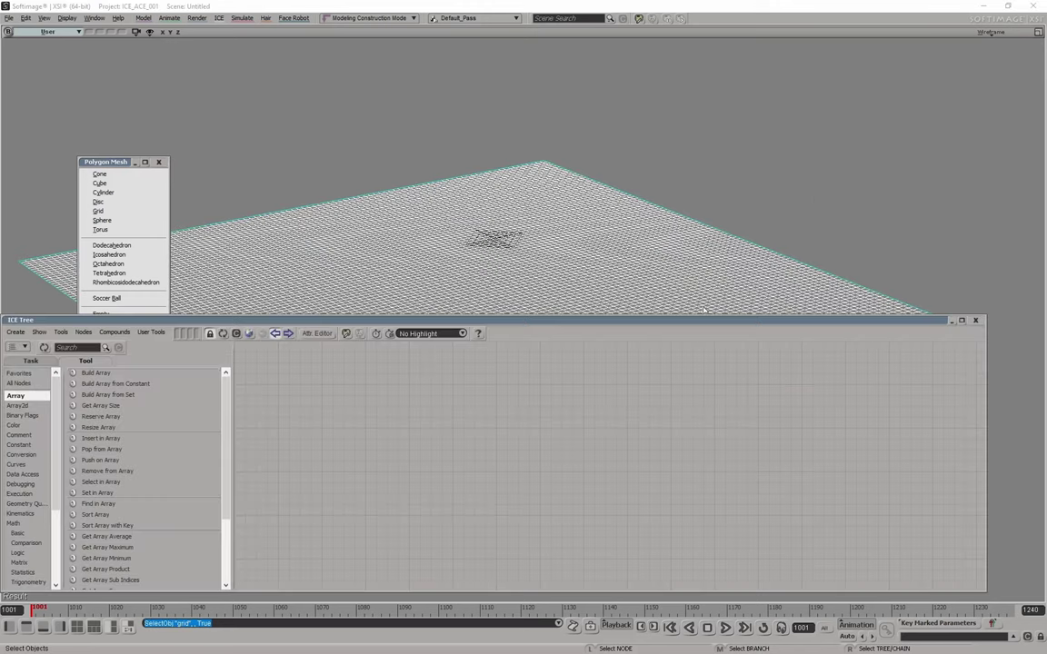
pyautogui.click(16, 332)
pyautogui.click(36, 342)
pyautogui.moveTo(606, 457); pyautogui.dragTo(676, 441)
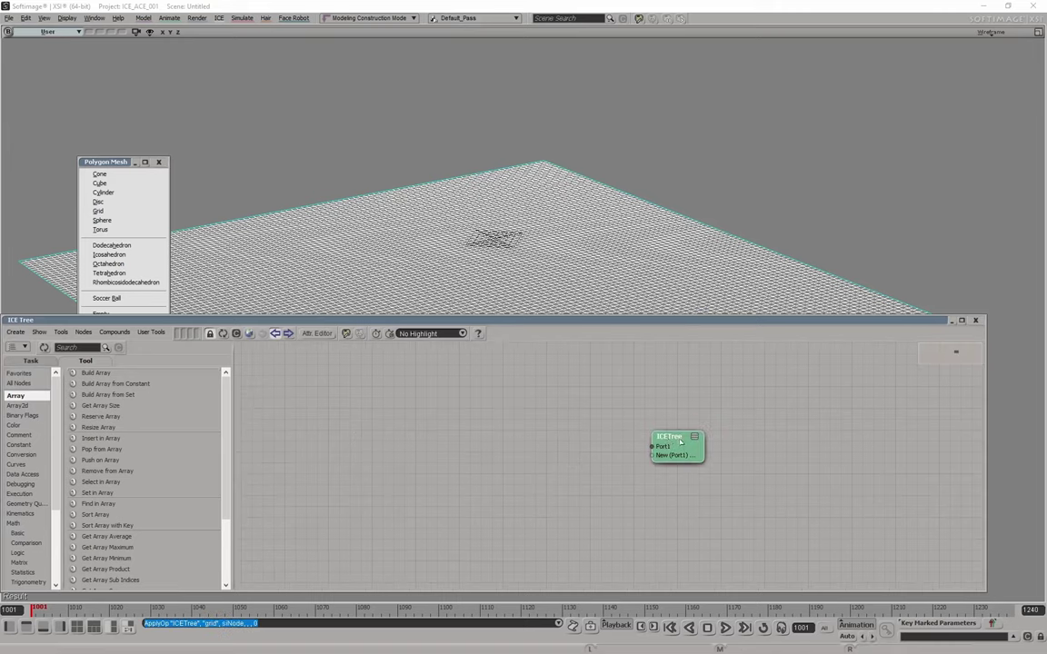
pyautogui.click(159, 162)
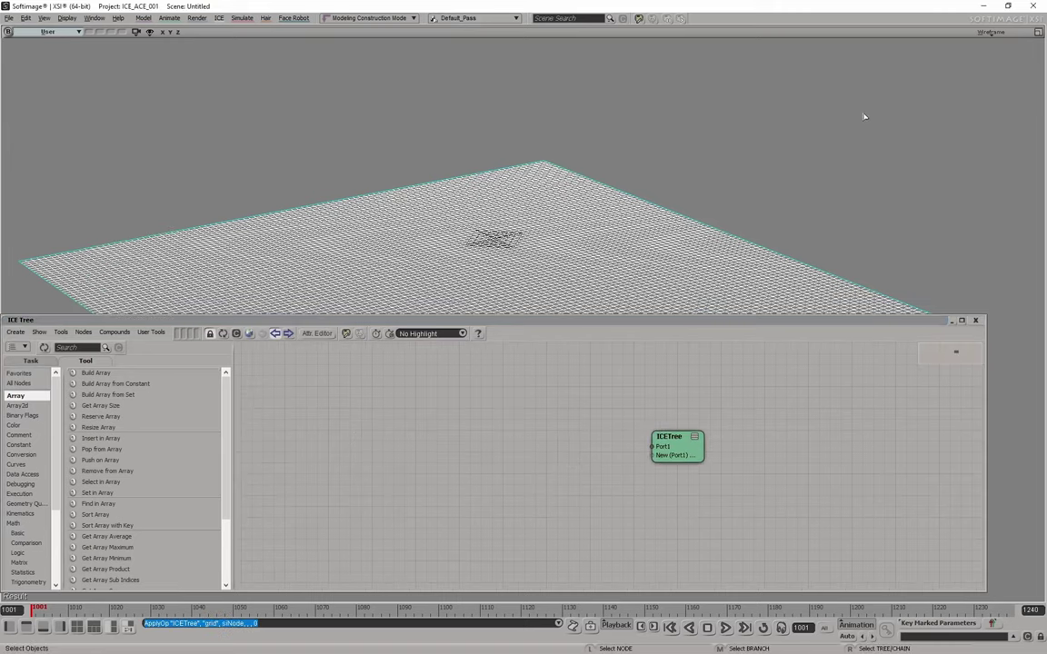
# Step: Add the grid and the disc from the Explorer to the ICE Tree as separate Get nodes
pyautogui.press('8')
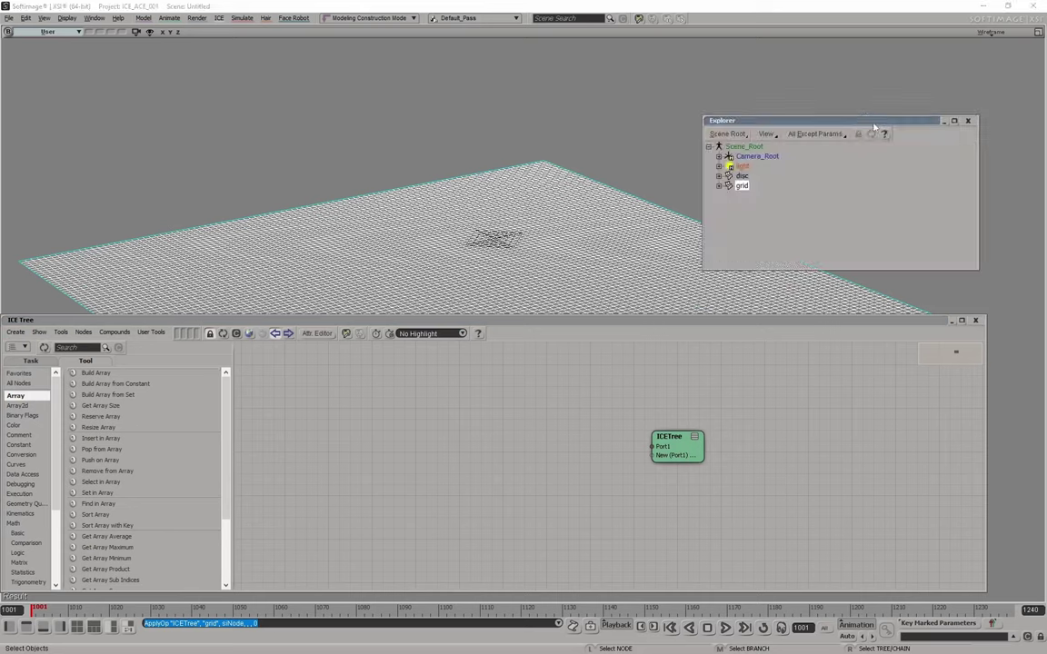
pyautogui.moveTo(743, 187); pyautogui.dragTo(366, 406)
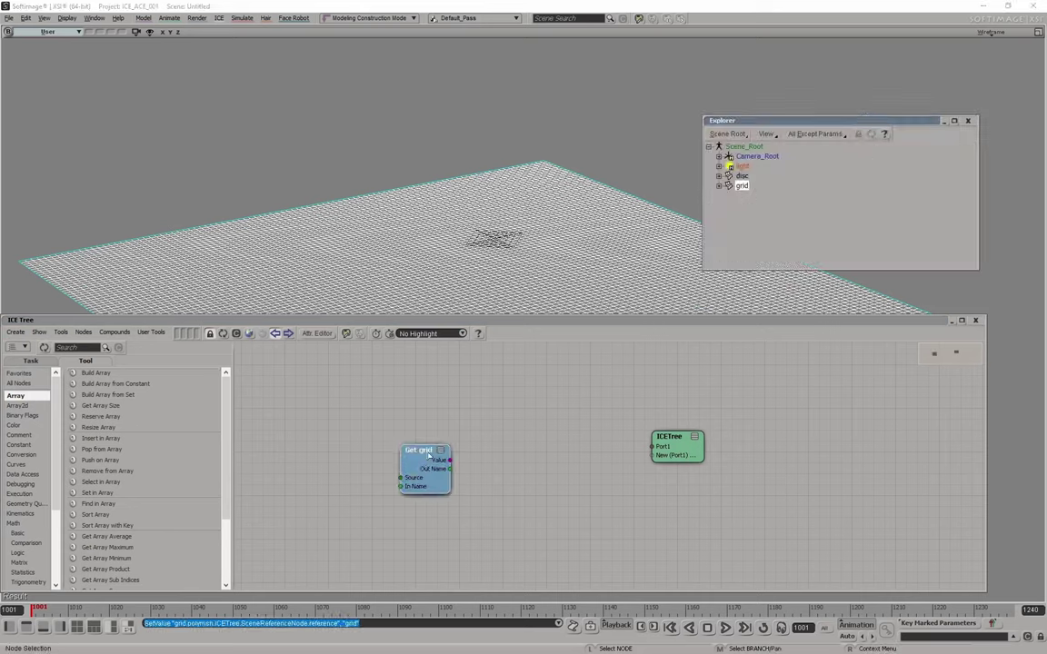
pyautogui.moveTo(741, 175); pyautogui.dragTo(320, 536)
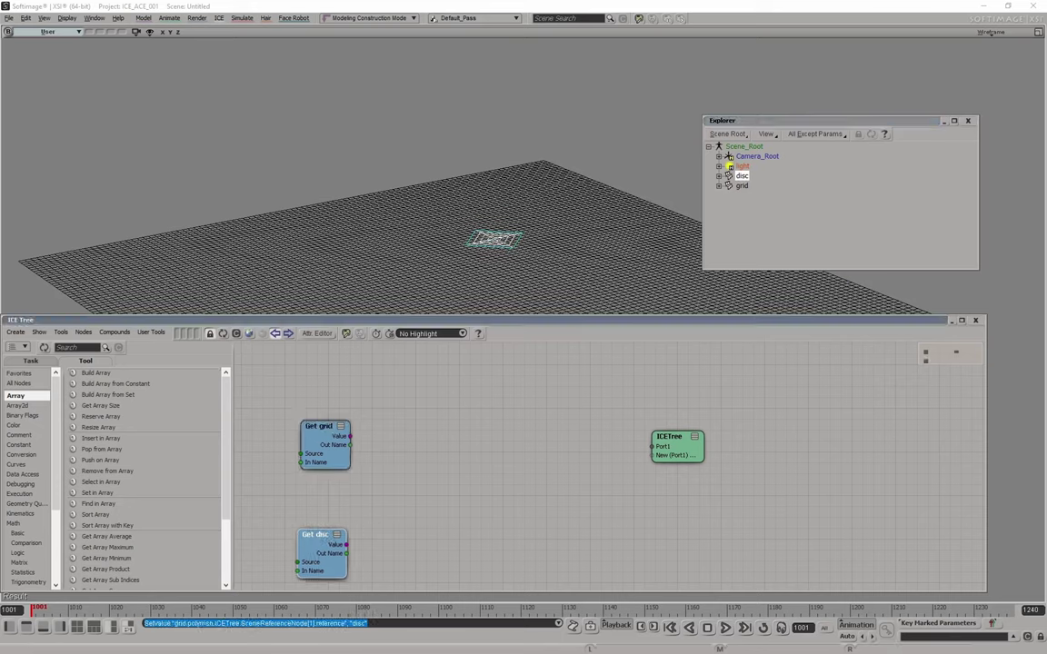
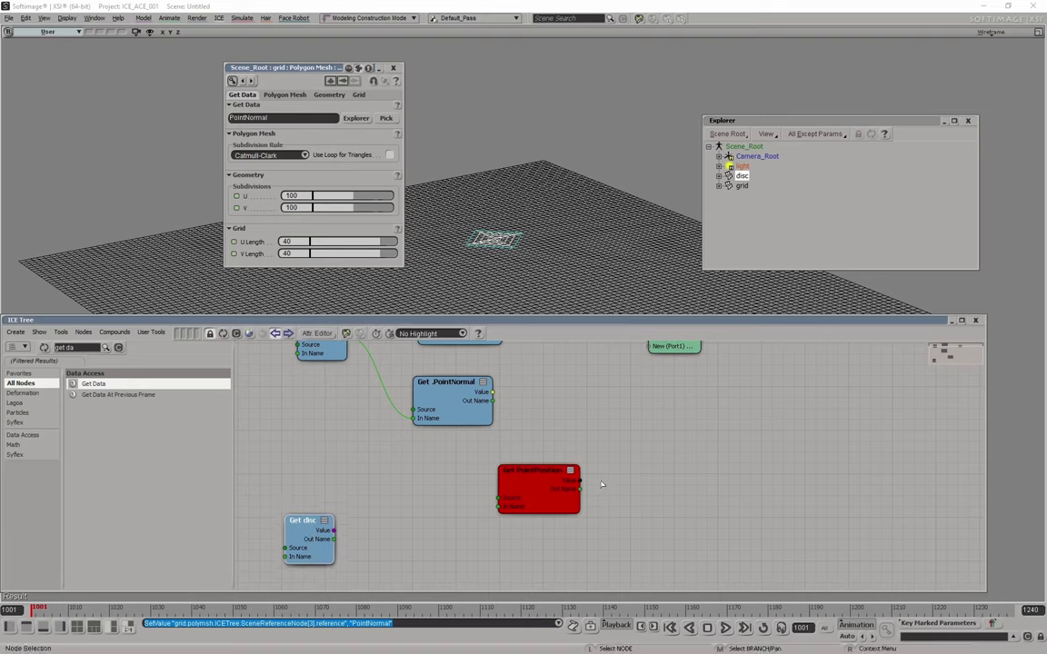
# Step: Place the unconnected Get PointPosition node beside Get disc, link the disc's Out Name to its In Name, and close the open property page
pyautogui.moveTo(550, 479); pyautogui.dragTo(505, 539)
pyautogui.moveTo(365, 548); pyautogui.dragTo(361, 499, button='middle')
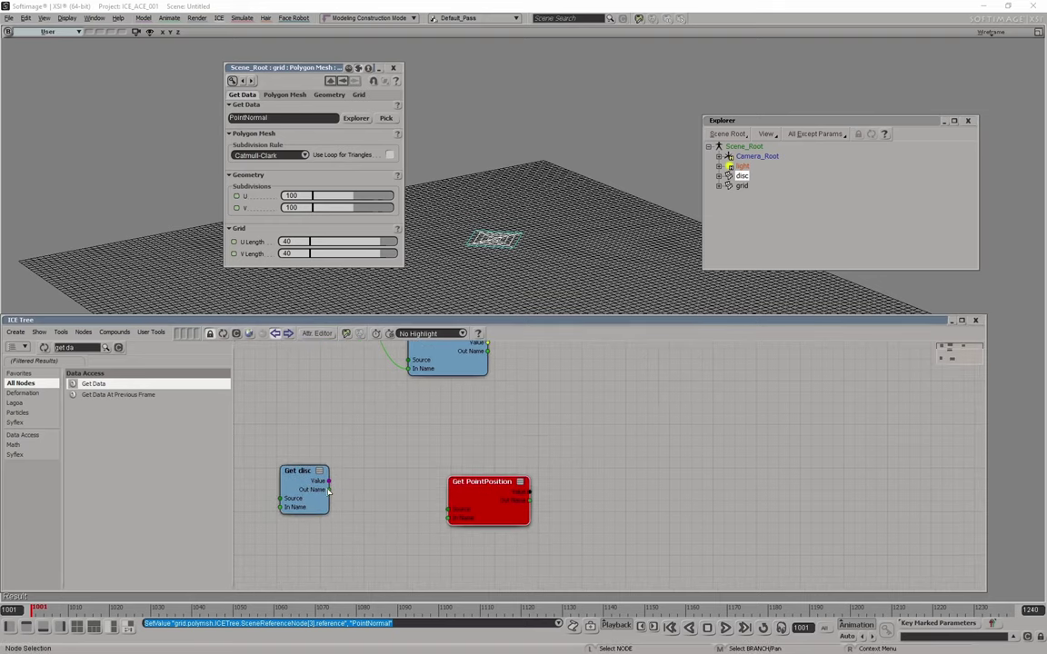
pyautogui.moveTo(329, 489); pyautogui.dragTo(496, 518)
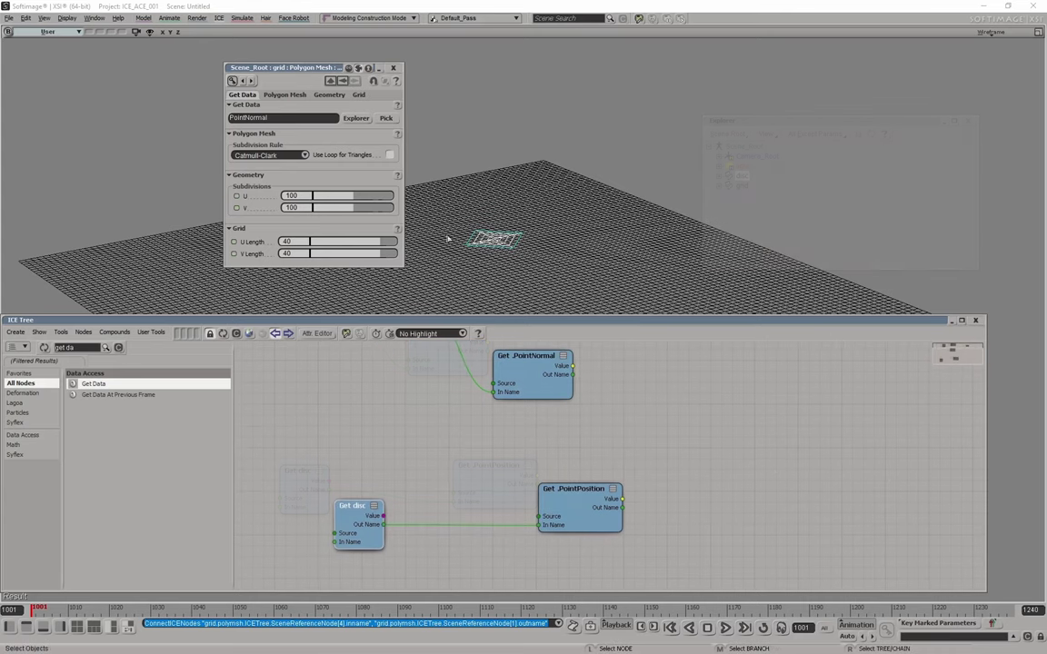
pyautogui.click(392, 69)
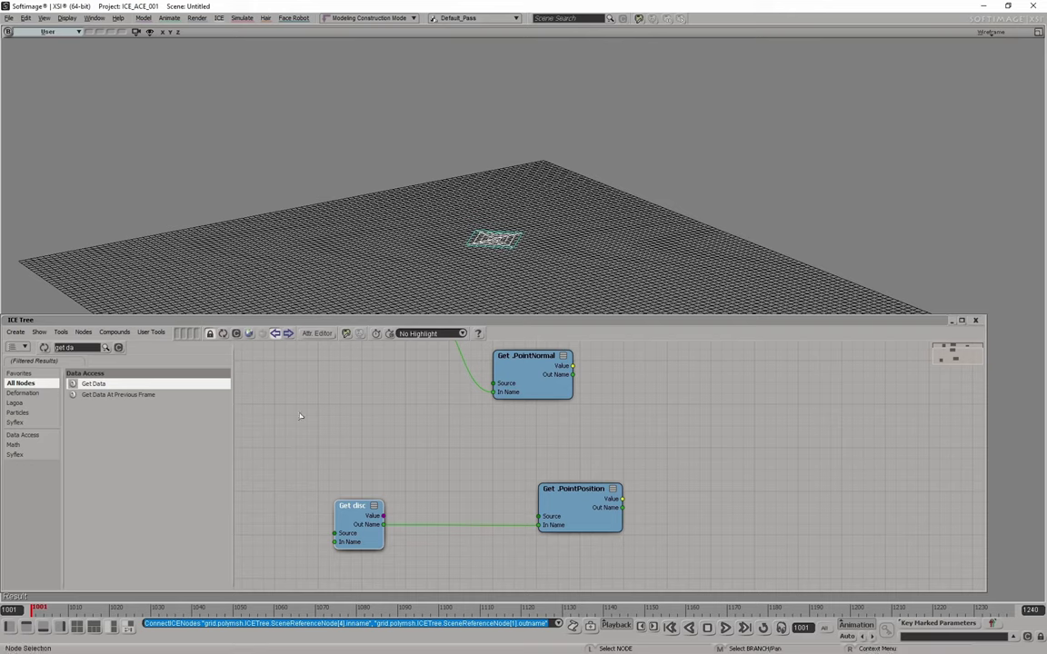
# Step: Add a Get Closest Location node beside Get disc and connect the disc's Value to its Geometry input
pyautogui.click(77, 351)
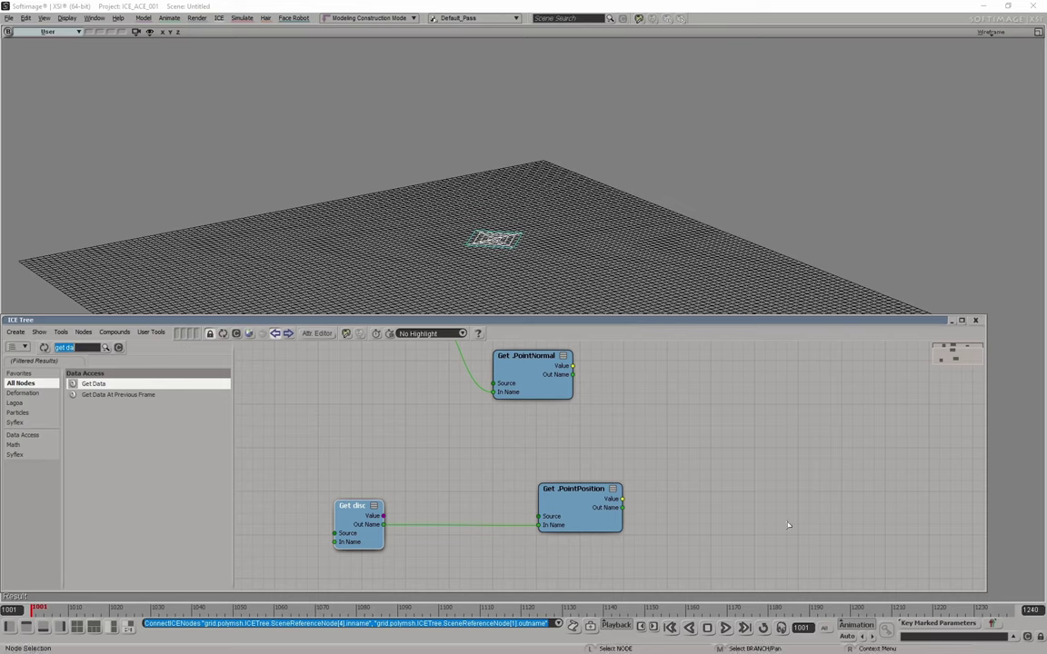
pyautogui.write('get clo')
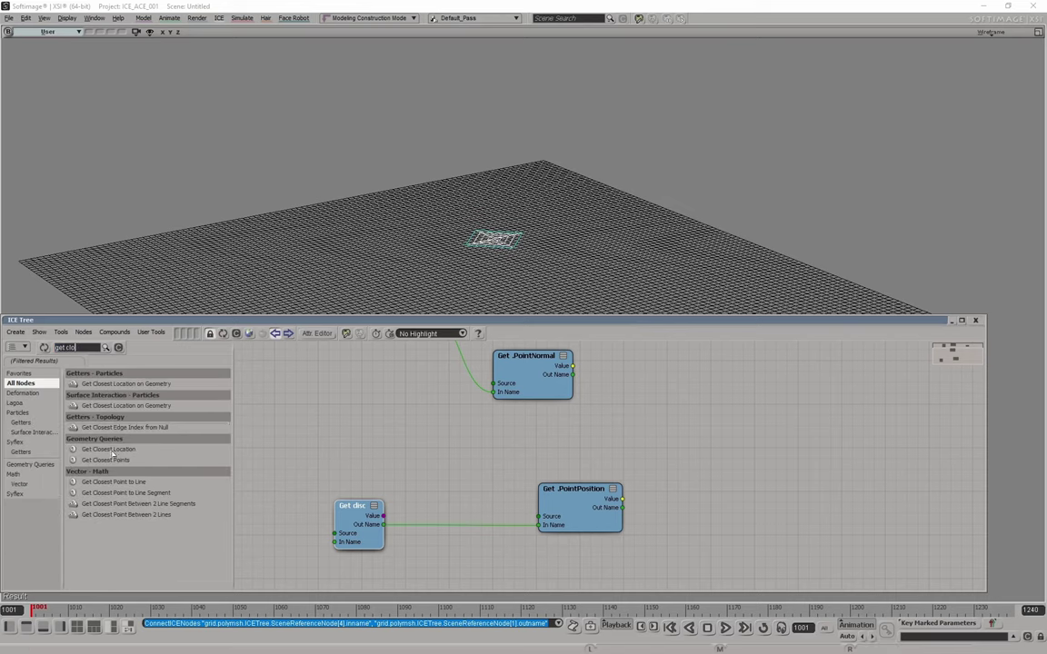
pyautogui.moveTo(109, 449); pyautogui.dragTo(472, 473)
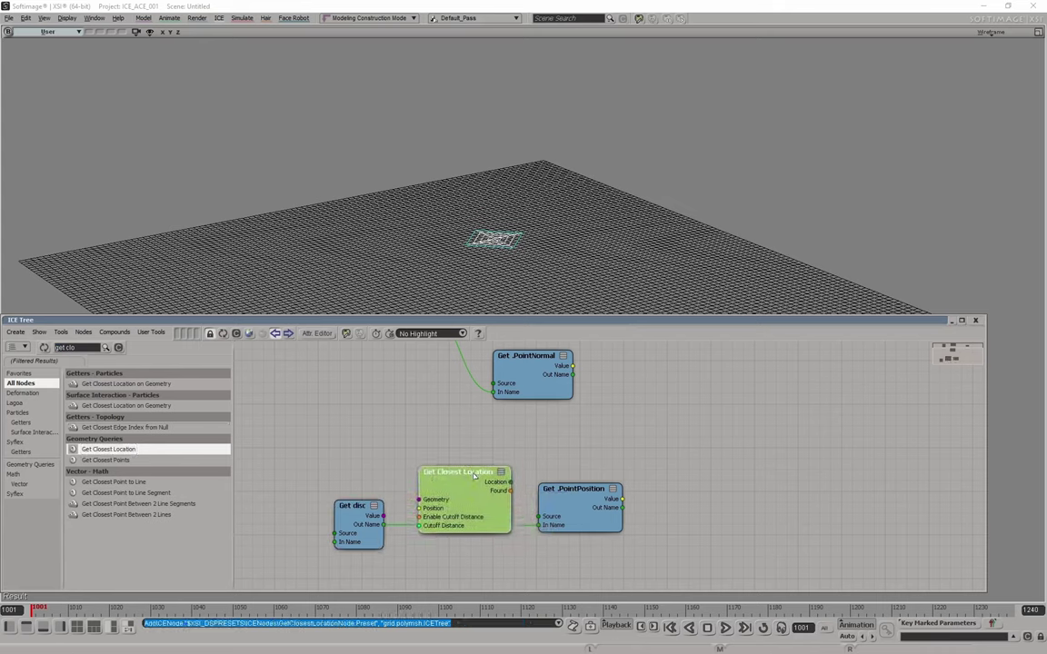
pyautogui.moveTo(383, 516); pyautogui.dragTo(435, 496)
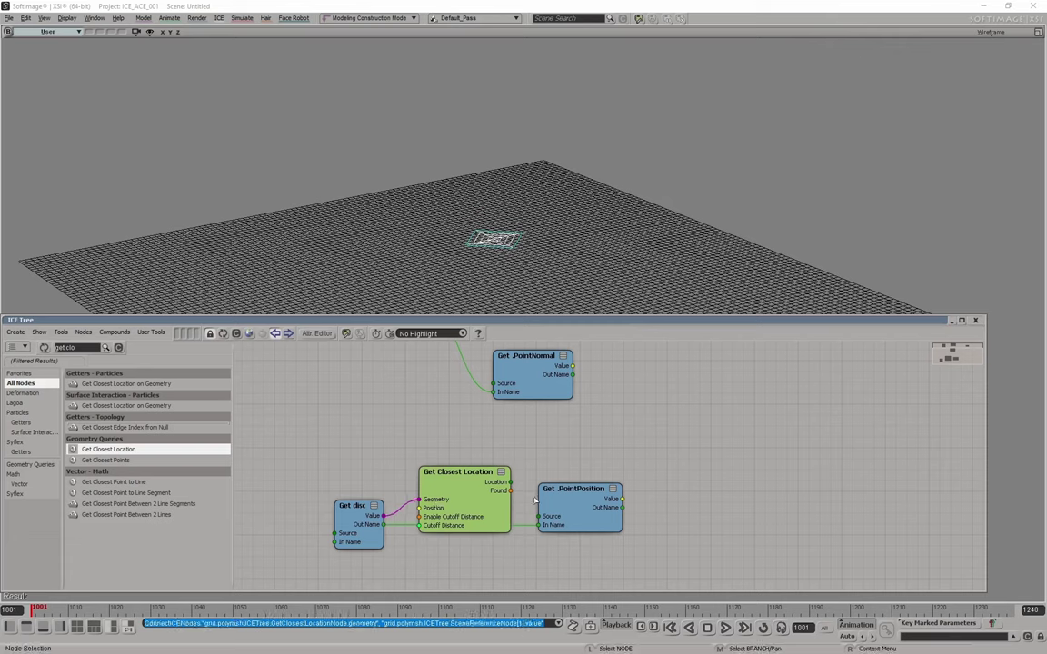
# Step: Connect Get Closest Location's Location output to the disc PointPosition node's Source and disconnect that node's In Name
pyautogui.moveTo(510, 482); pyautogui.dragTo(699, 546)
pyautogui.moveTo(511, 482); pyautogui.dragTo(516, 580)
pyautogui.click(566, 505)
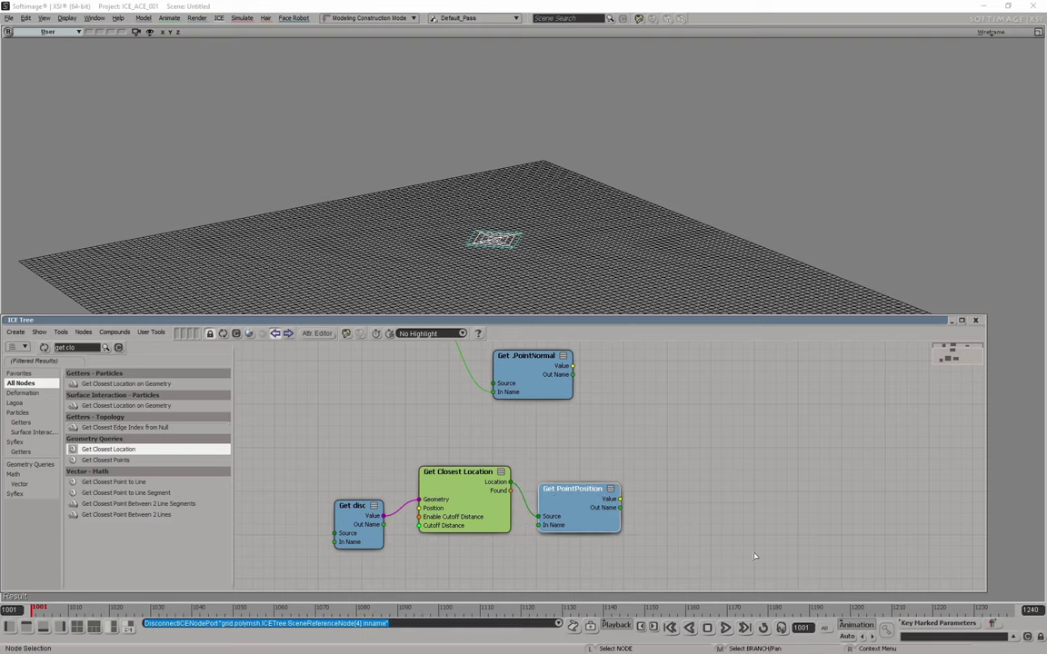
pyautogui.moveTo(754, 556); pyautogui.dragTo(769, 507, button='middle')
pyautogui.moveTo(492, 438); pyautogui.dragTo(494, 463)
pyautogui.moveTo(580, 448); pyautogui.dragTo(584, 458)
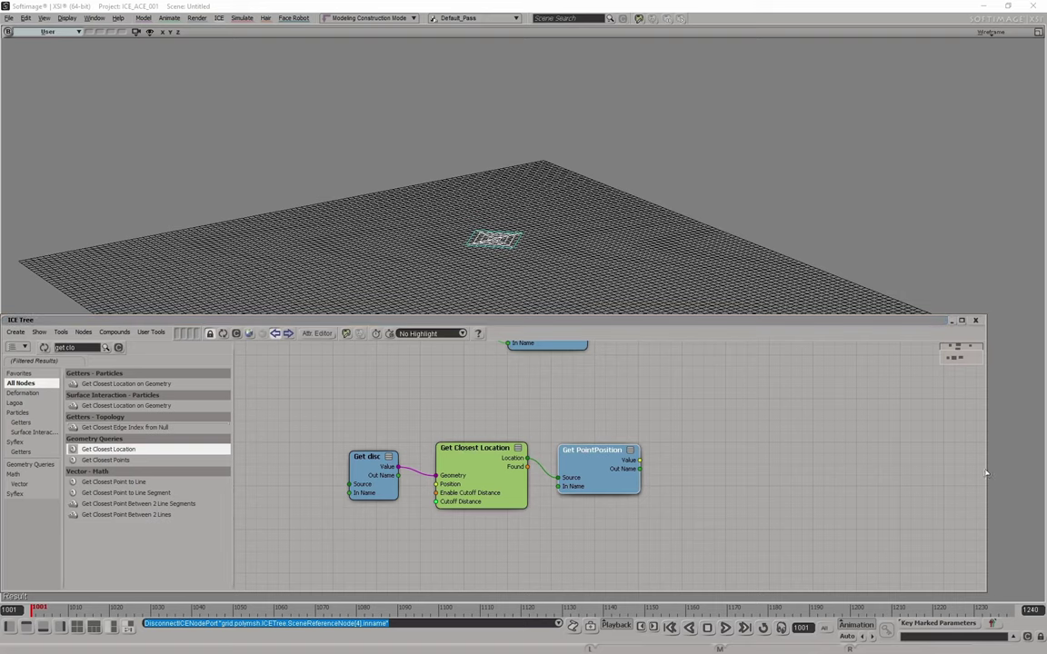
# Step: Move Get Closest Location and its PointPosition node farther from Get disc, and connect the grid's PointPosition Value to the Position input
pyautogui.moveTo(443, 407); pyautogui.dragTo(464, 476, button='middle')
pyautogui.scroll(-1, 464, 476)
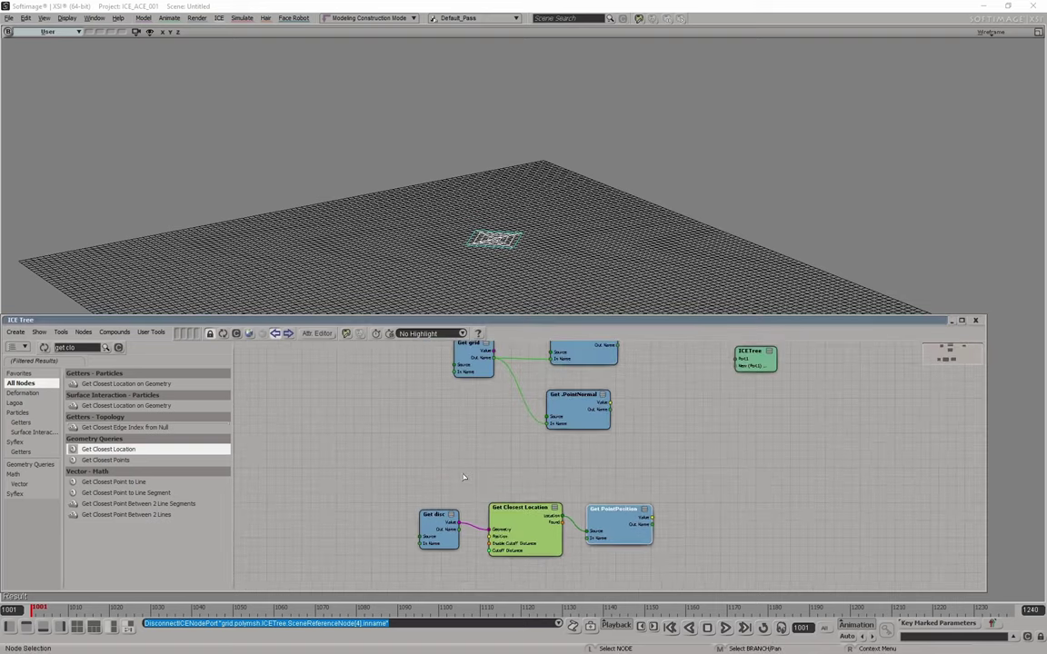
pyautogui.moveTo(724, 472); pyautogui.dragTo(373, 571)
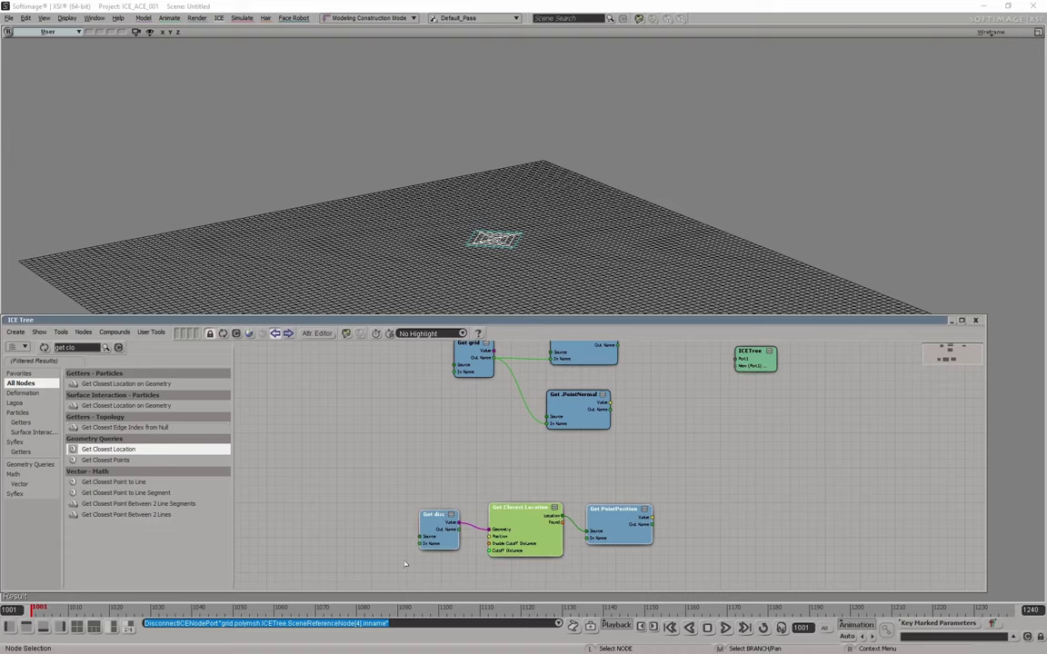
pyautogui.moveTo(516, 520); pyautogui.dragTo(688, 513)
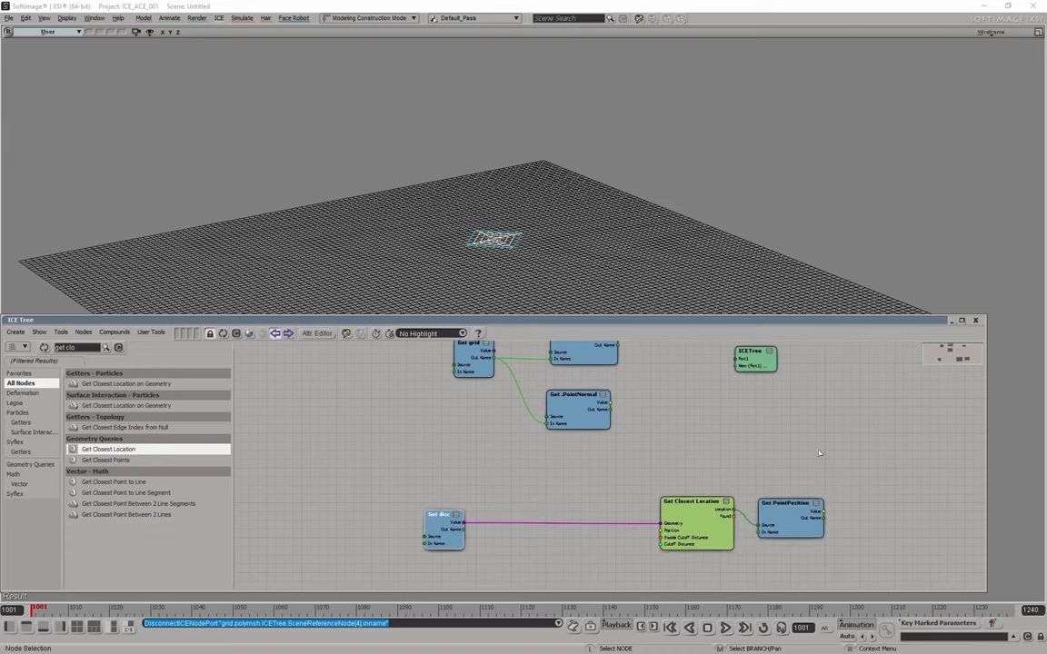
pyautogui.moveTo(710, 447); pyautogui.dragTo(557, 465, button='middle')
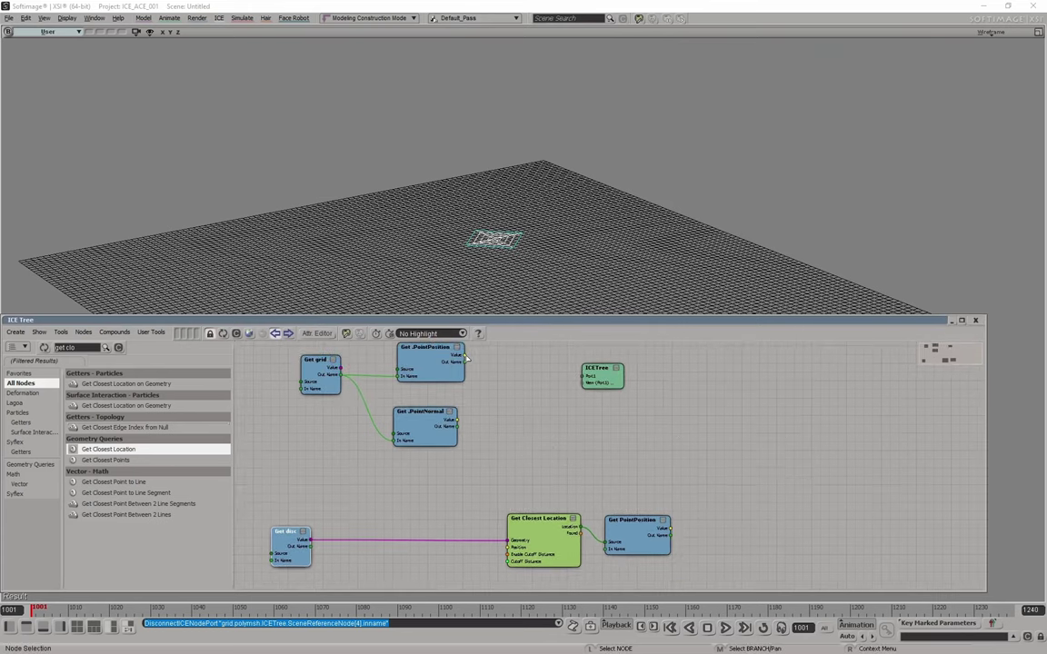
pyautogui.moveTo(465, 357); pyautogui.dragTo(526, 549)
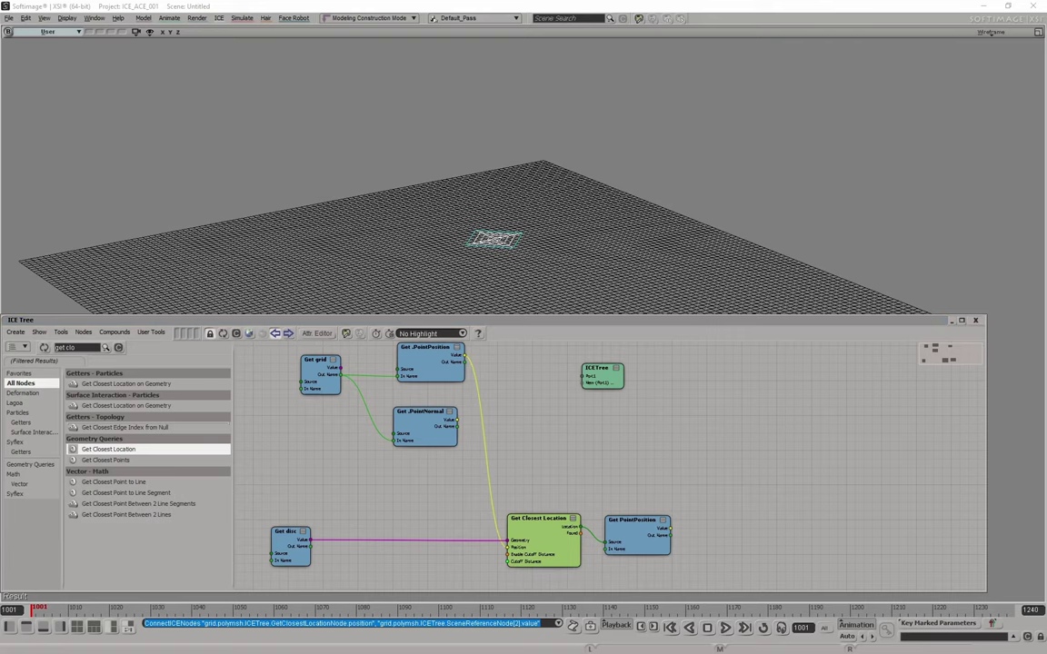
pyautogui.click(624, 523)
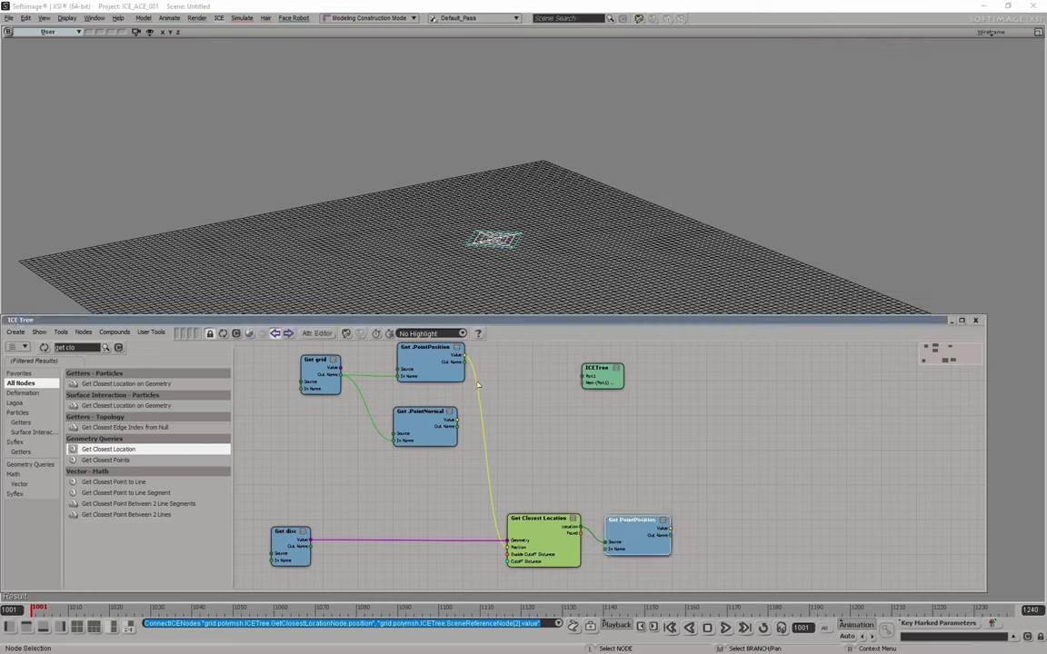
pyautogui.click(664, 466)
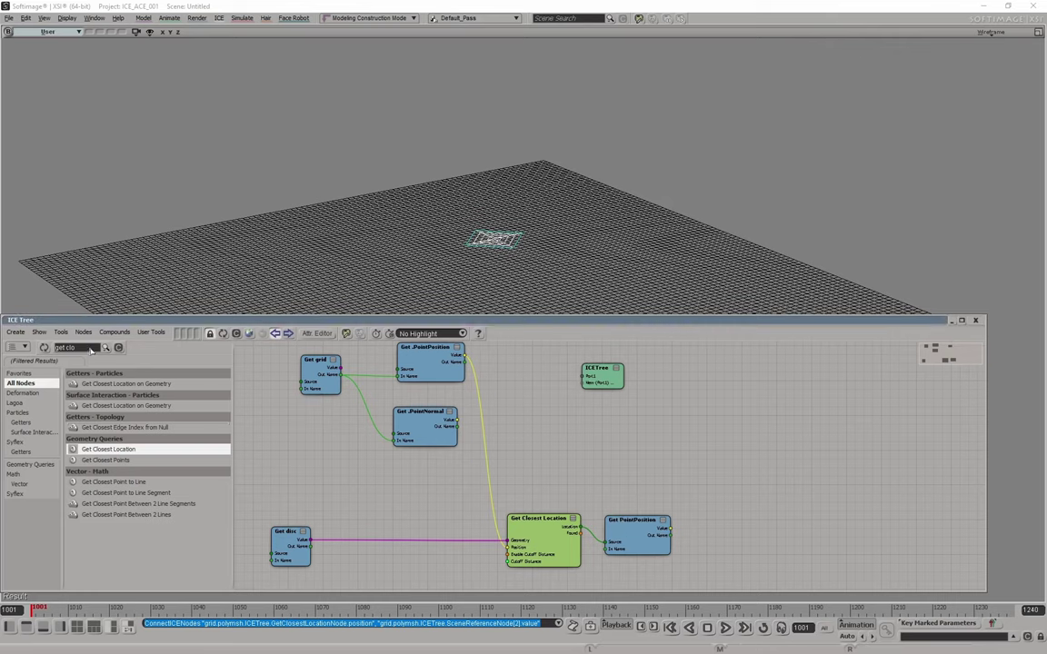
# Step: Add a Get Distance Between node, feeding the closest-location PointPosition into First and the grid's PointPosition into Second
pyautogui.doubleClick(91, 350)
pyautogui.write('get dist')
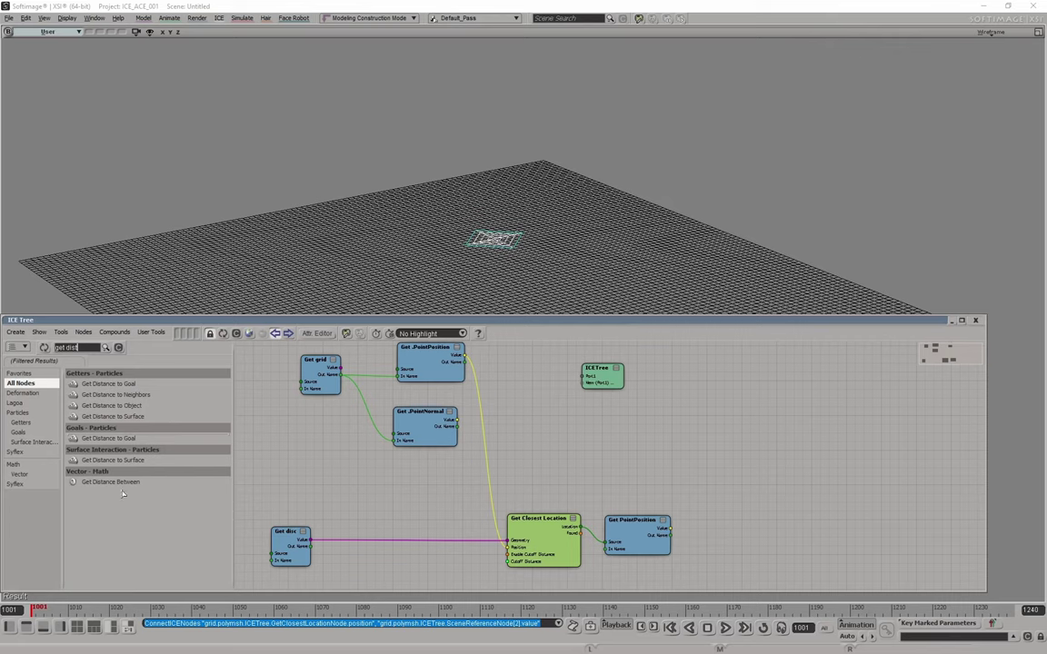
pyautogui.moveTo(110, 483); pyautogui.dragTo(754, 467)
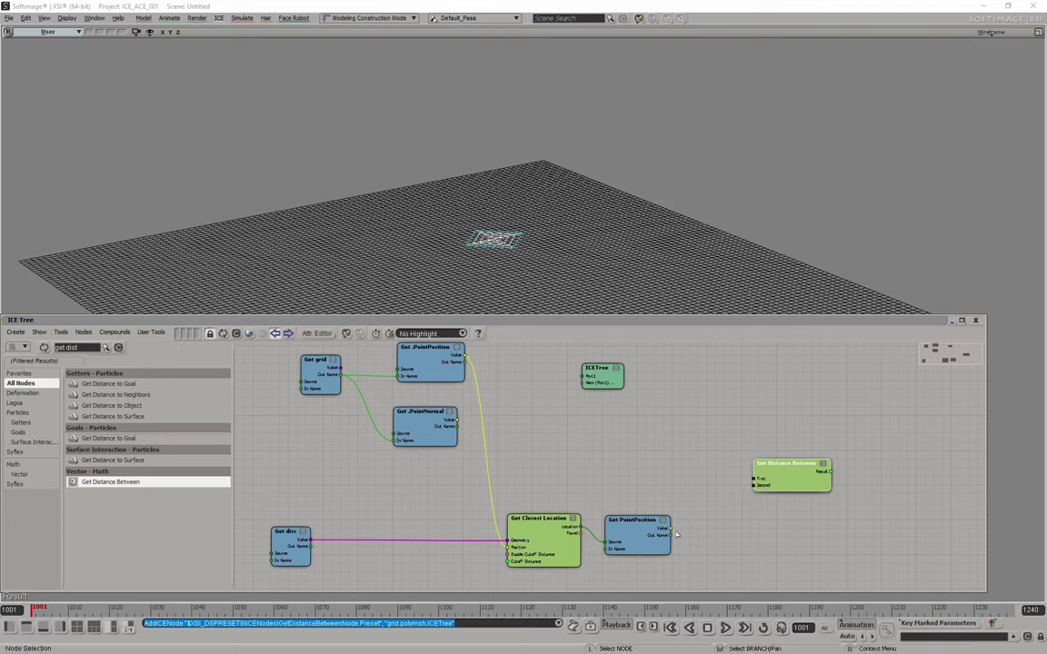
pyautogui.moveTo(672, 528); pyautogui.dragTo(783, 532)
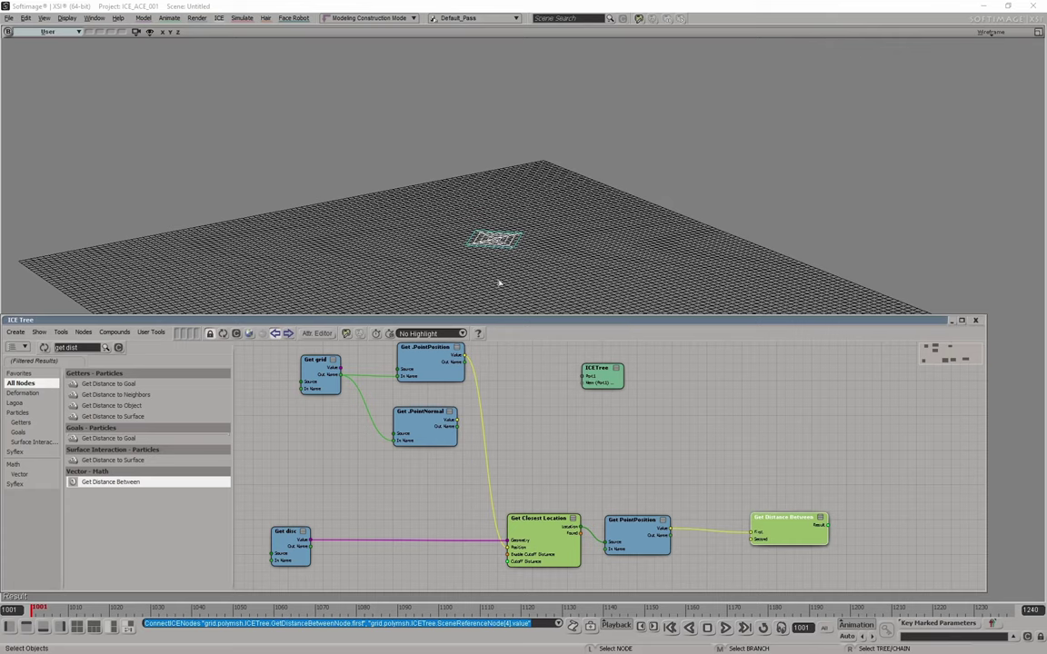
pyautogui.moveTo(750, 543); pyautogui.dragTo(460, 357)
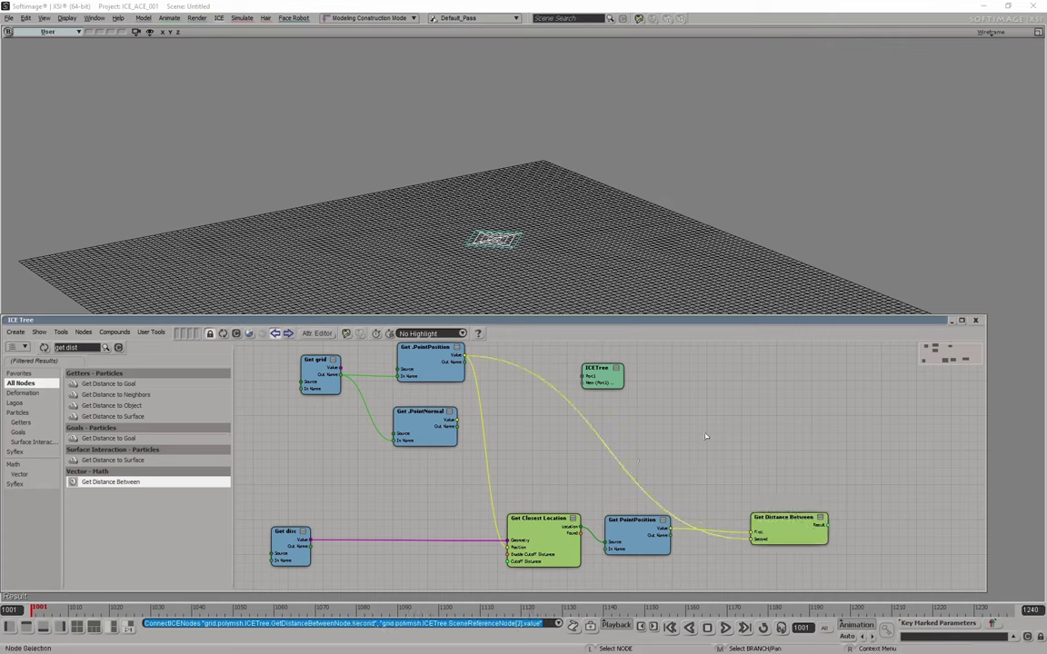
# Step: Move the ICETree node well beyond the Get Distance Between node to make room for more nodes
pyautogui.moveTo(870, 449); pyautogui.dragTo(569, 456, button='middle')
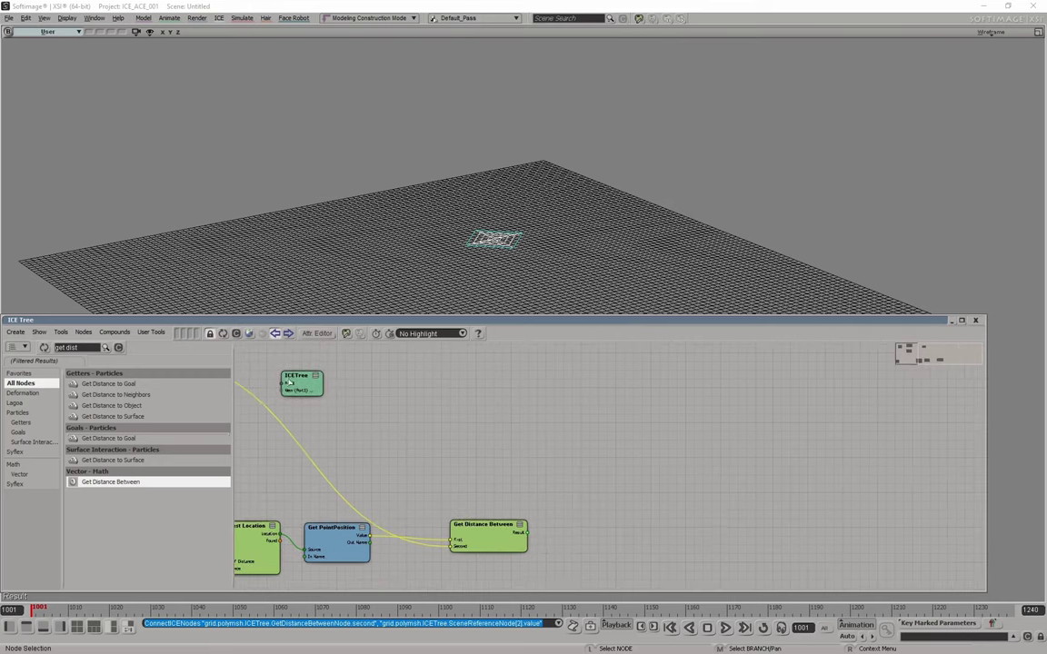
pyautogui.moveTo(298, 381); pyautogui.dragTo(772, 391)
pyautogui.moveTo(772, 391); pyautogui.dragTo(799, 391, button='middle')
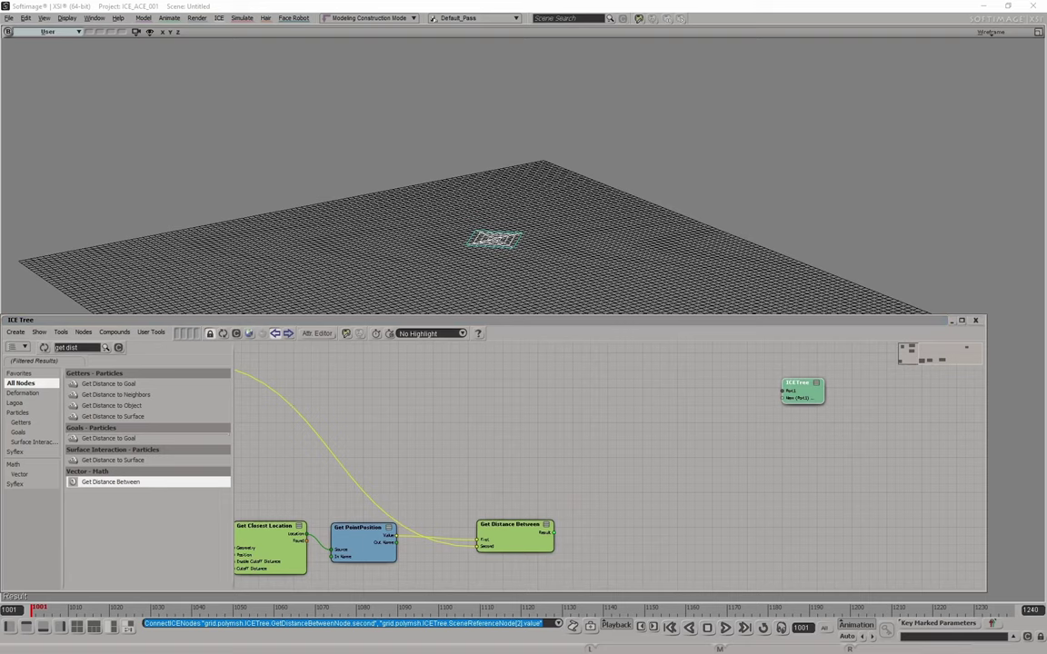
pyautogui.moveTo(611, 493); pyautogui.dragTo(634, 492, button='middle')
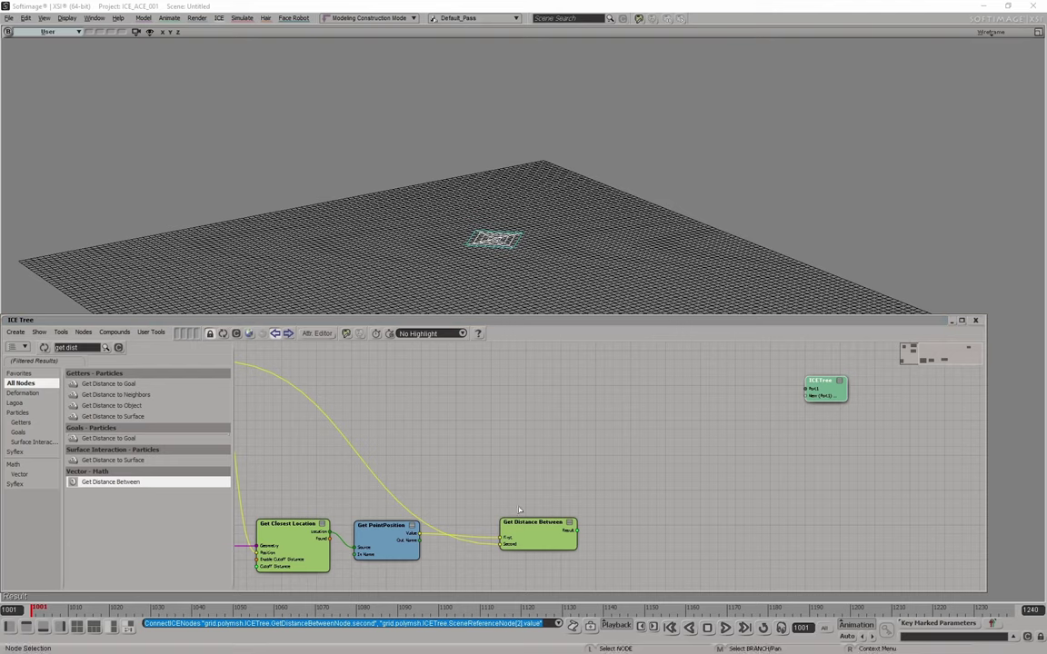
# Step: Add a Set Data node near the ICETree node and connect Get Distance Between's Result to its Value input
pyautogui.moveTo(93, 348); pyautogui.dragTo(35, 355)
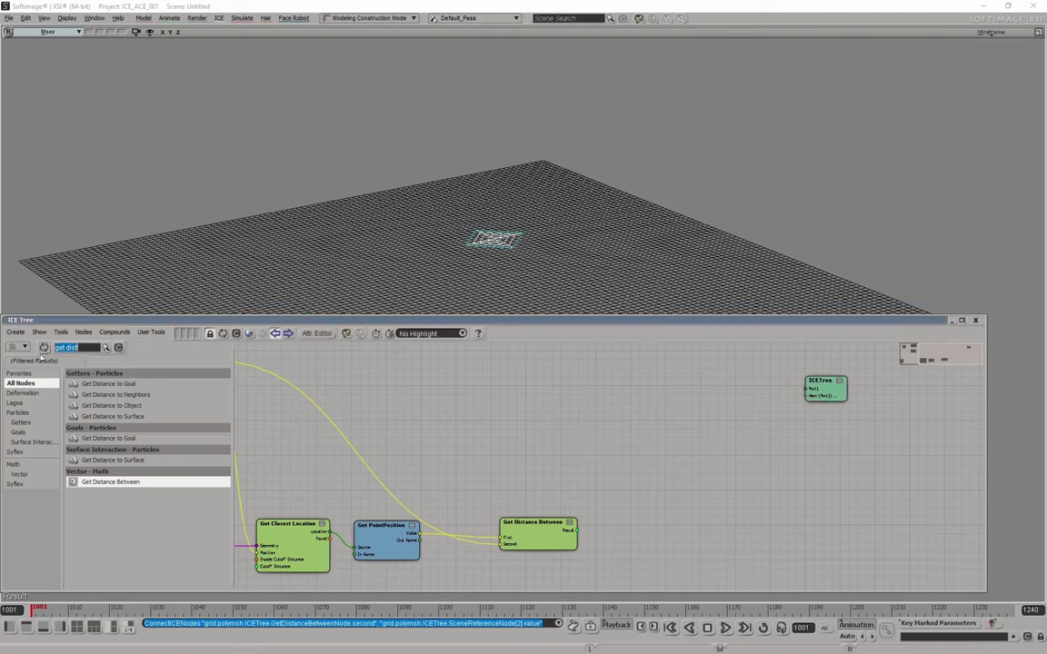
pyautogui.write('set data')
pyautogui.moveTo(92, 417); pyautogui.dragTo(703, 440)
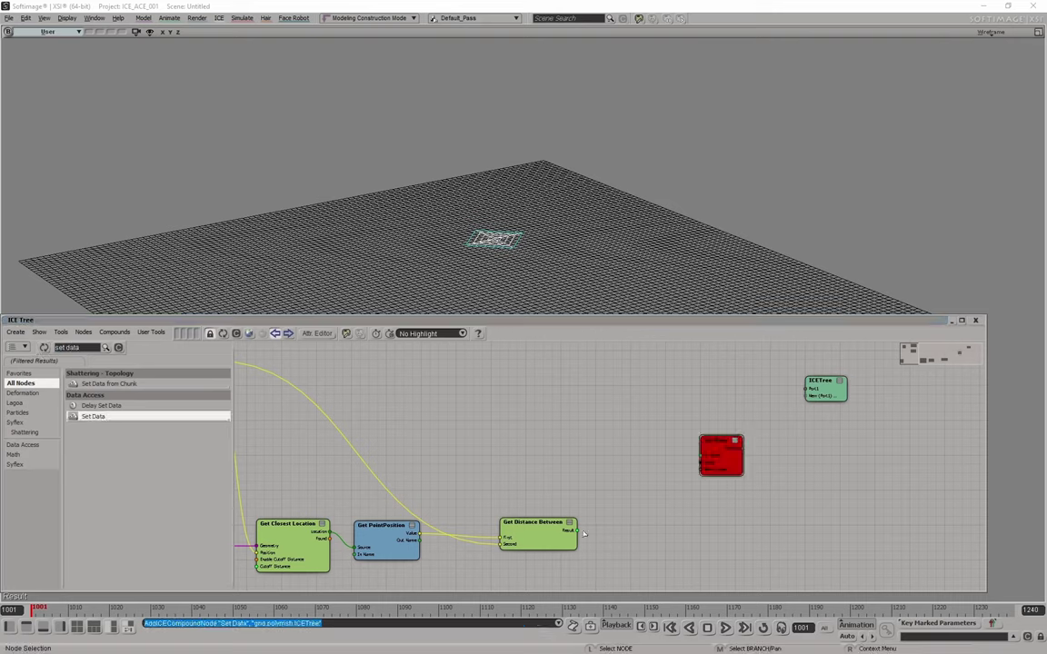
pyautogui.moveTo(578, 532); pyautogui.dragTo(702, 464)
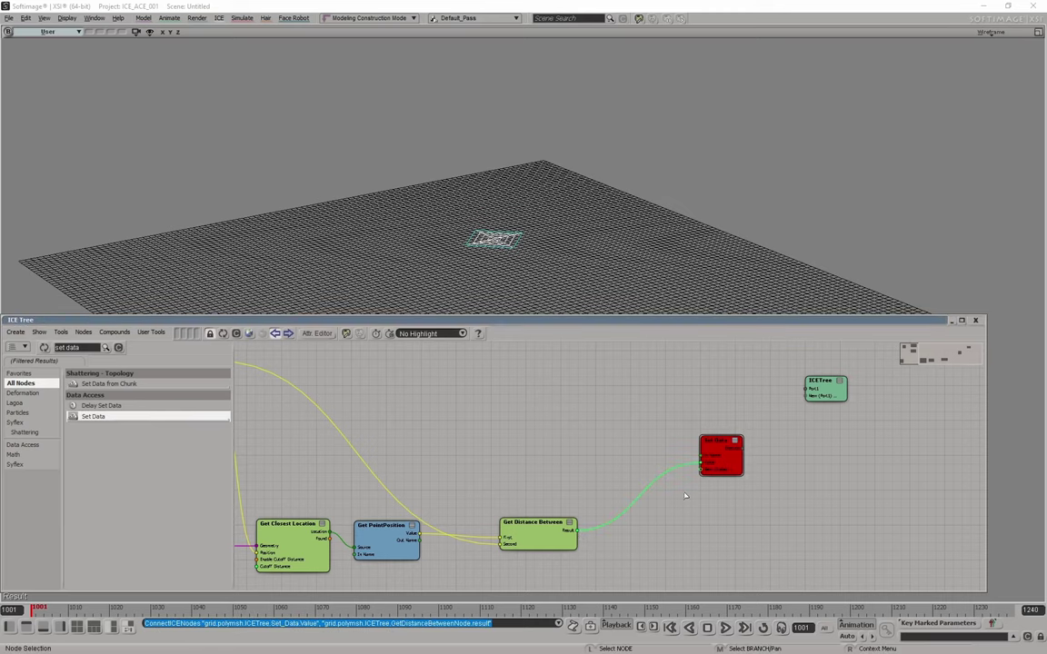
# Step: Connect the Out Name of the grid's PointPosition node to the Set Data node's In Name
pyautogui.scroll(2, 687, 496)
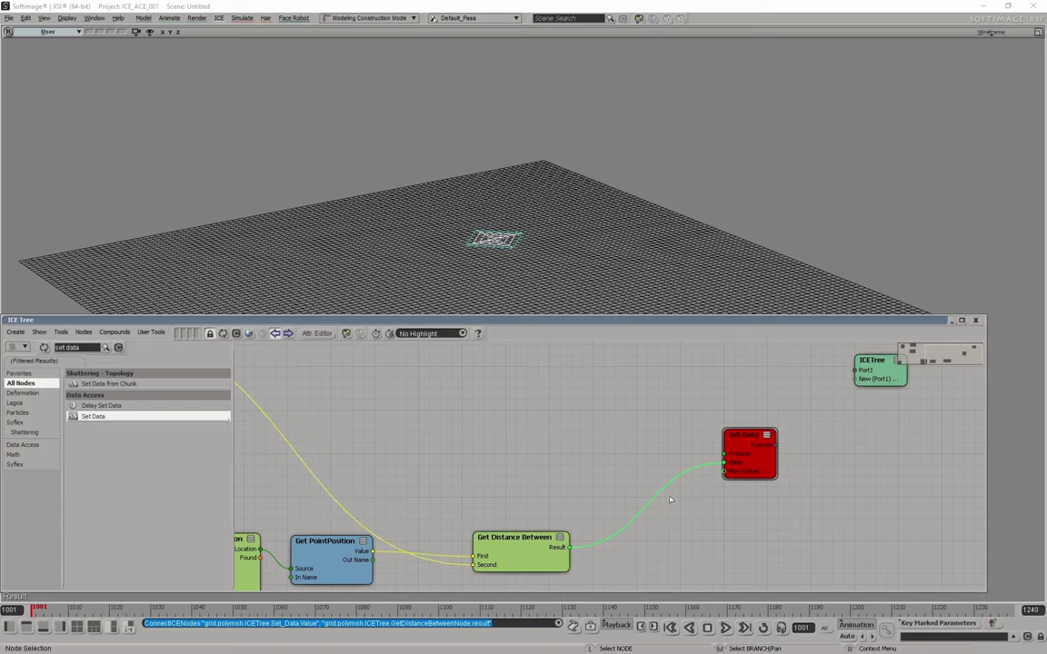
pyautogui.moveTo(811, 512); pyautogui.dragTo(864, 511, button='middle')
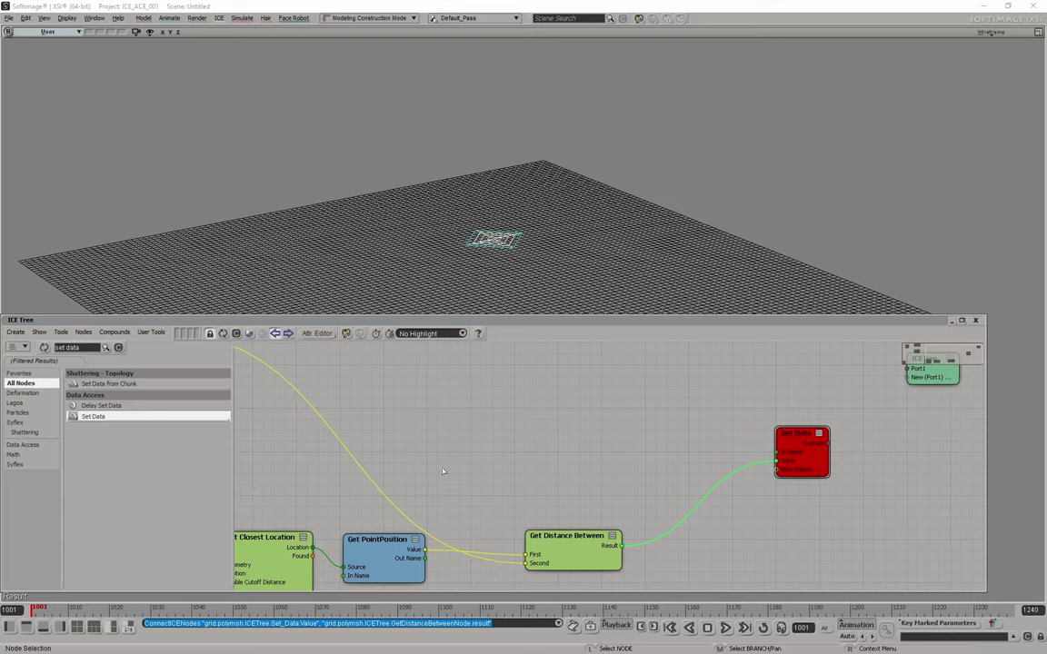
pyautogui.moveTo(406, 466); pyautogui.dragTo(584, 498, button='middle')
pyautogui.scroll(-2, 484, 489)
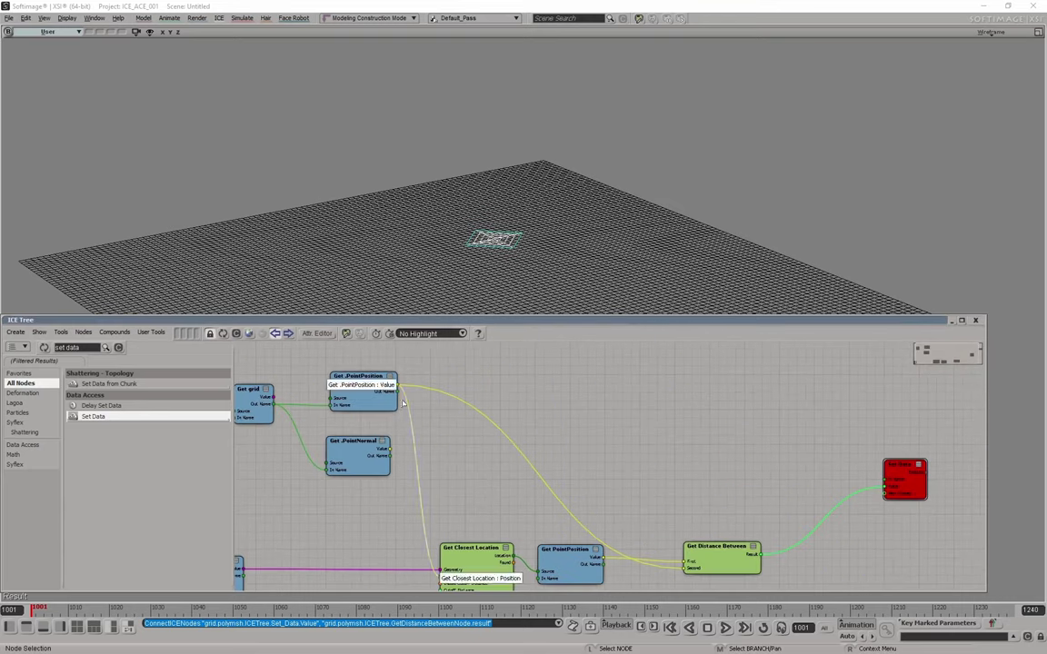
pyautogui.moveTo(759, 437); pyautogui.dragTo(886, 485)
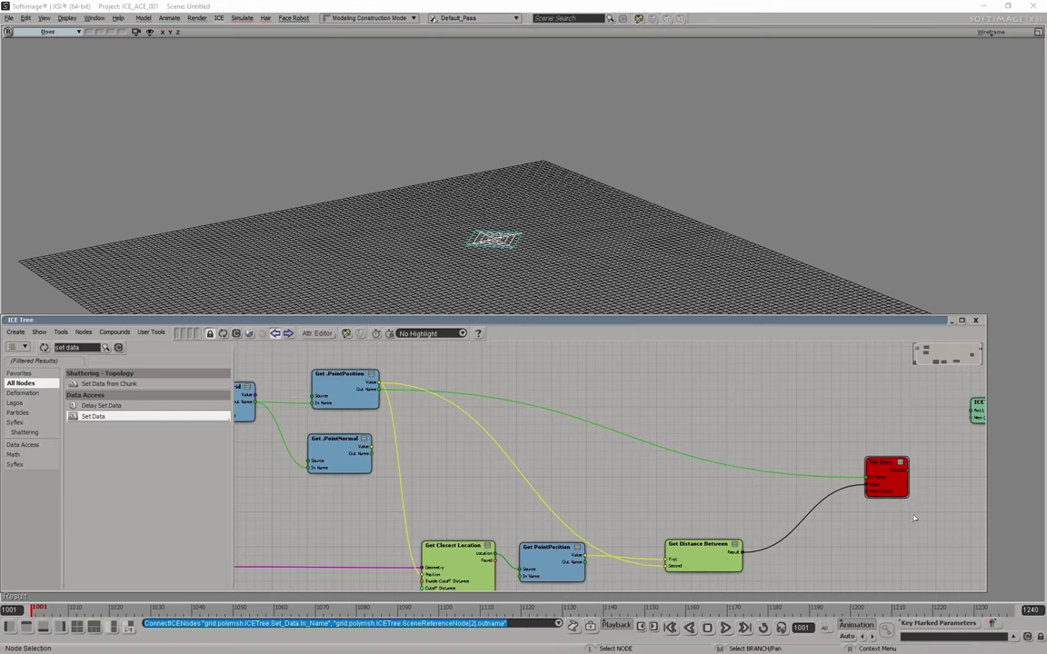
# Step: Open the Set Data node's properties to check its Reference, and close the property page
pyautogui.doubleClick(881, 465)
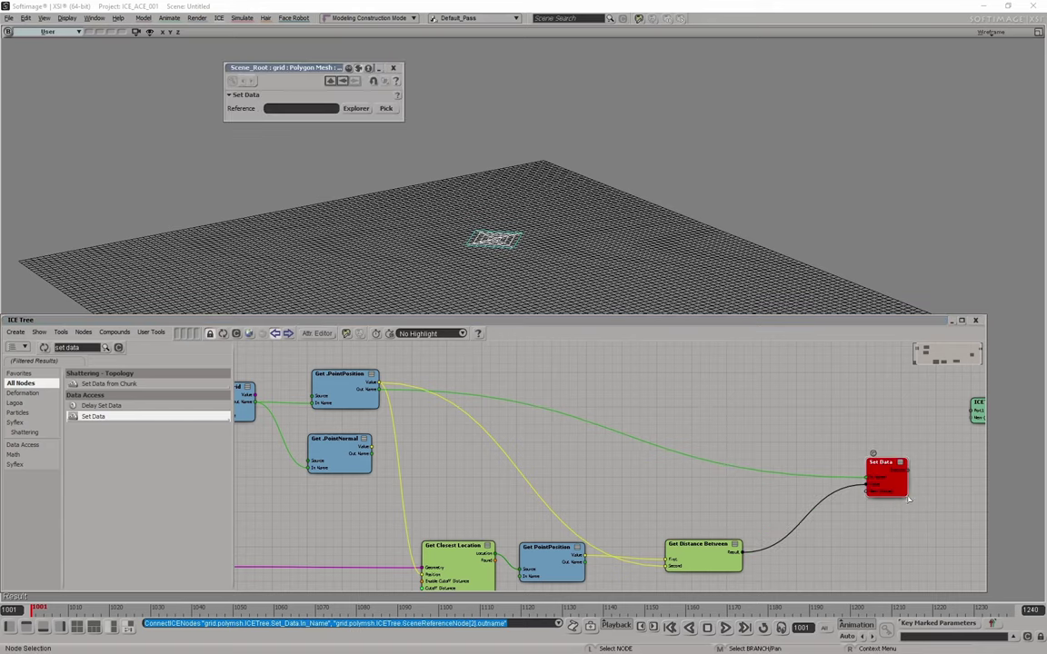
pyautogui.scroll(2, 905, 446)
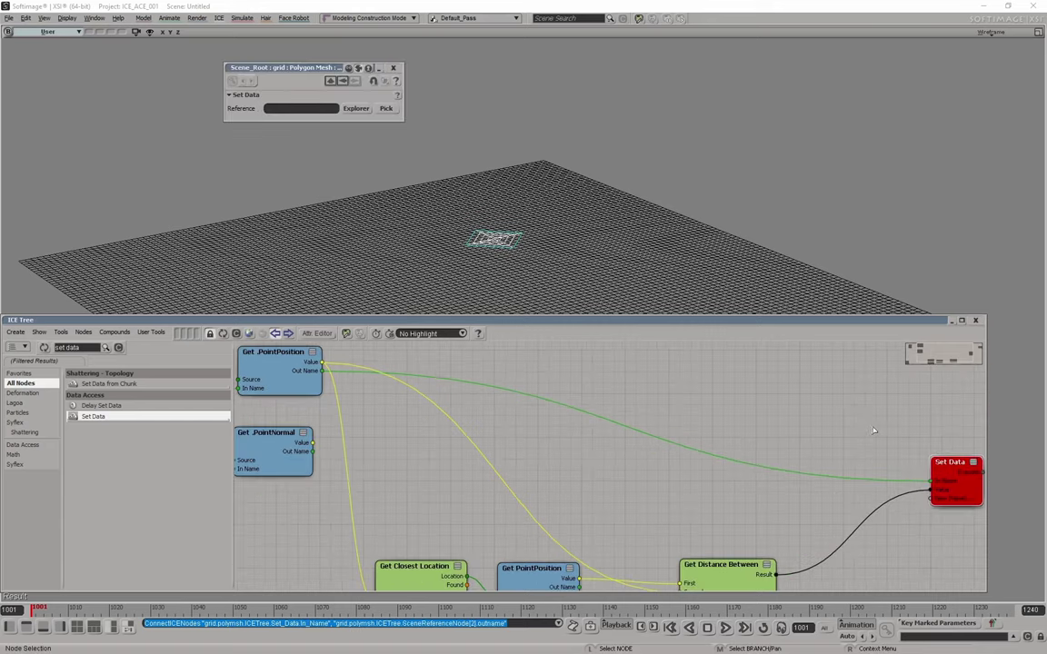
pyautogui.moveTo(875, 431); pyautogui.dragTo(777, 440, button='middle')
pyautogui.click(395, 68)
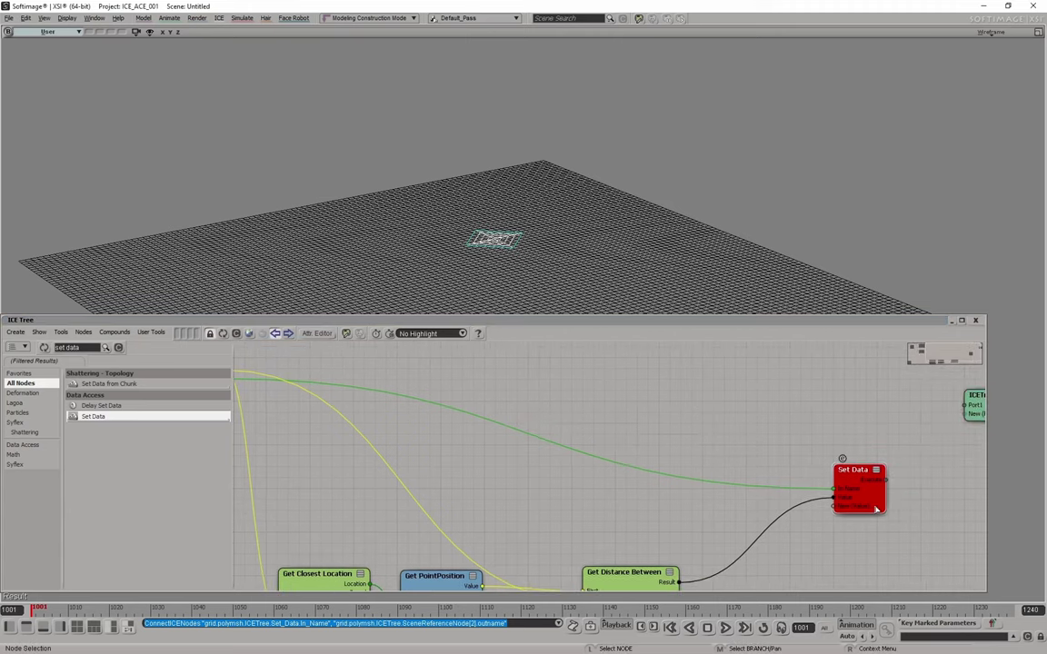
pyautogui.moveTo(945, 498); pyautogui.dragTo(792, 461, button='middle')
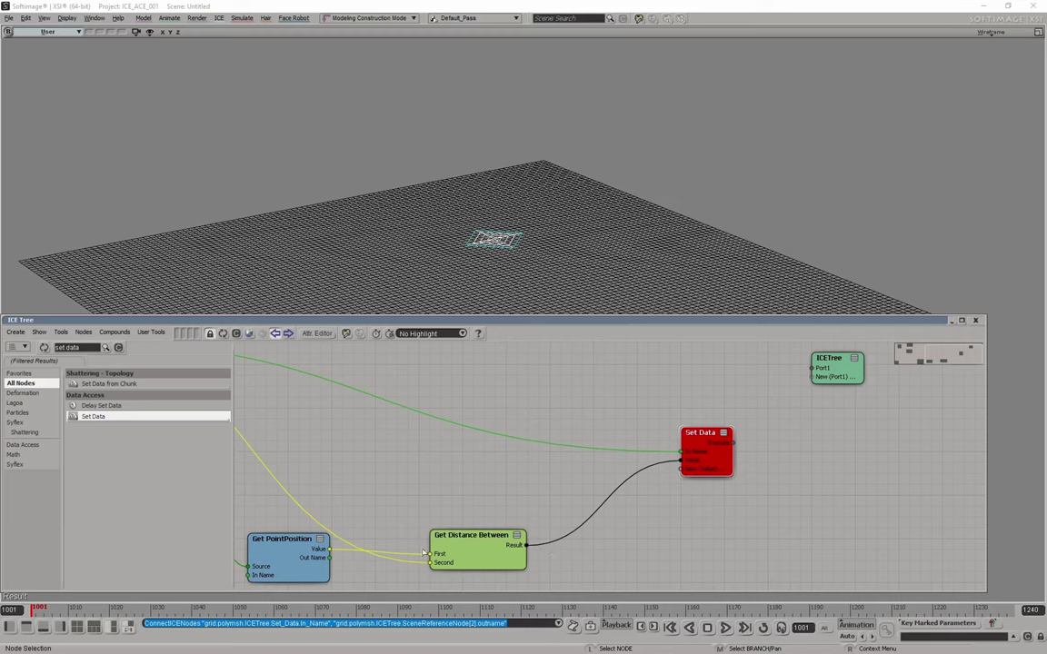
# Step: Disconnect Get Distance Between's Result from the Set Data node's Value input
pyautogui.moveTo(377, 467); pyautogui.dragTo(394, 491, button='middle')
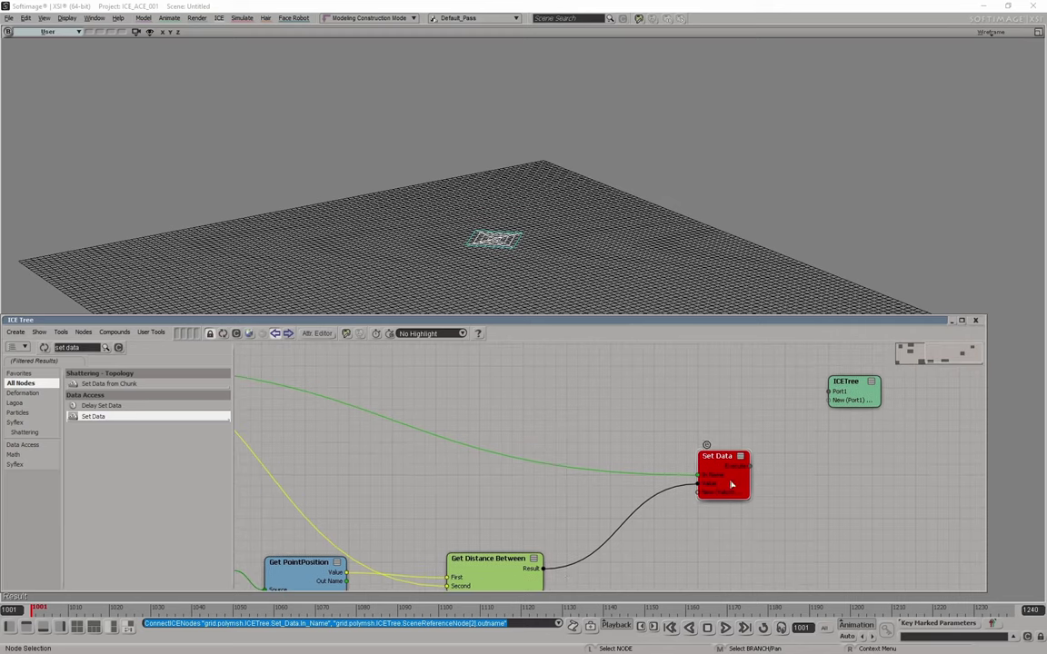
pyautogui.moveTo(659, 499); pyautogui.dragTo(649, 496)
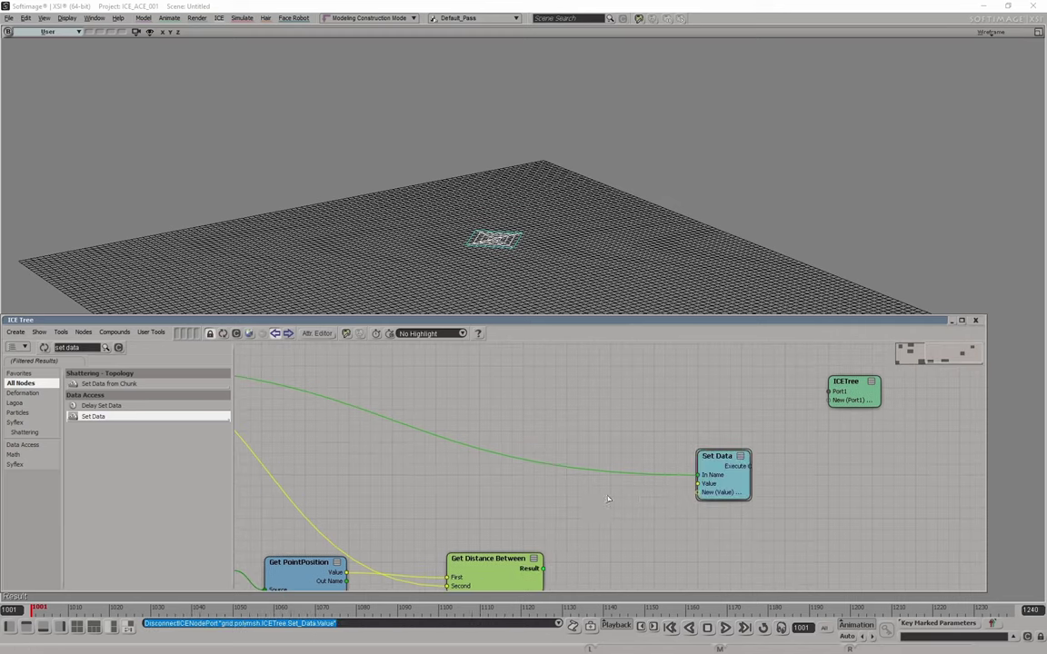
pyautogui.moveTo(713, 521); pyautogui.dragTo(515, 492, button='middle')
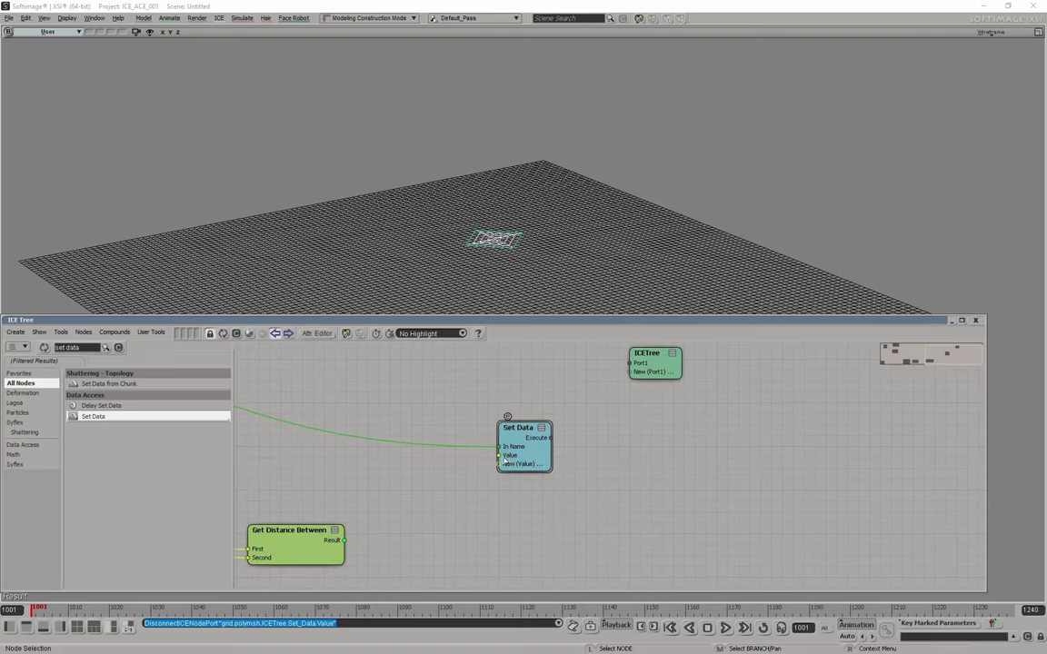
pyautogui.moveTo(593, 494); pyautogui.dragTo(602, 488, button='middle')
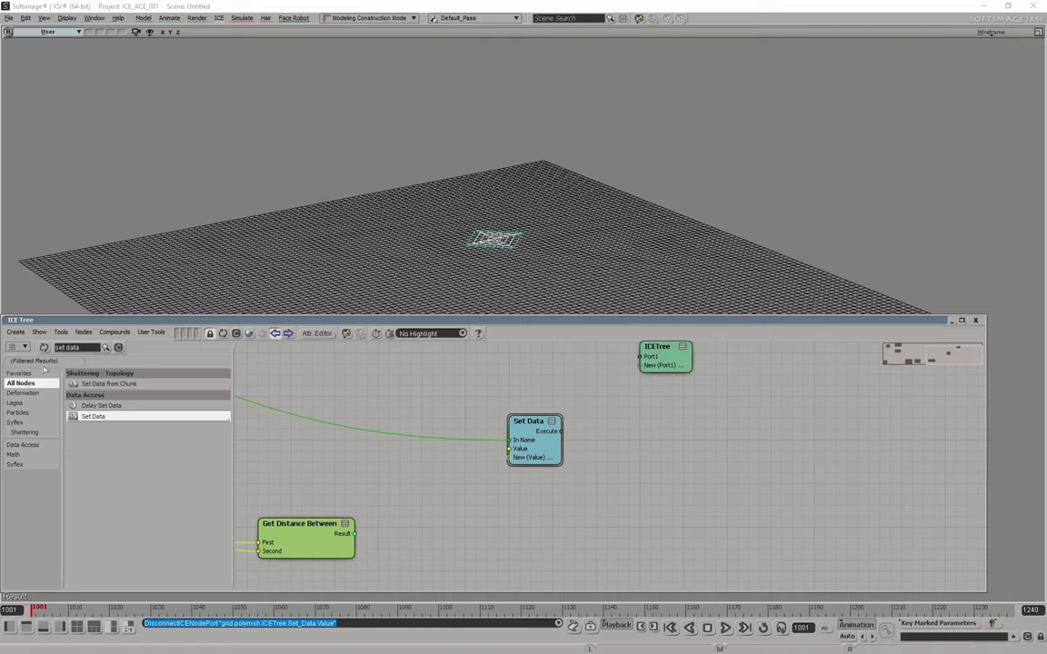
# Step: Search the node presets for "scalar to" and add a Scalar to 3D Vector node between Get Distance Between and Set Data
pyautogui.click(74, 348)
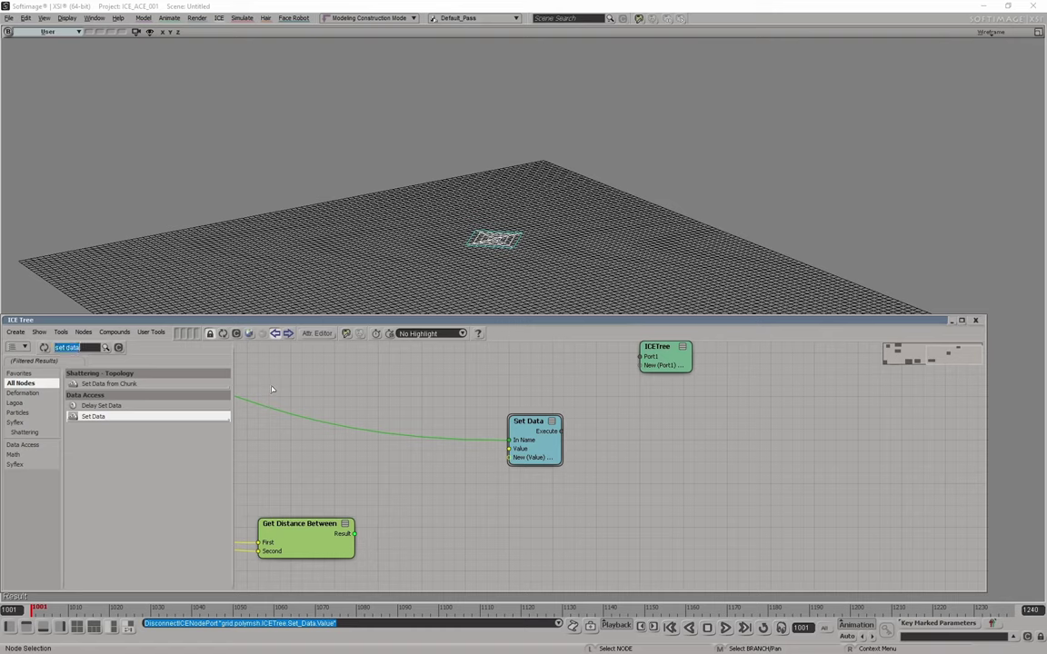
pyautogui.write('scalar to ve')
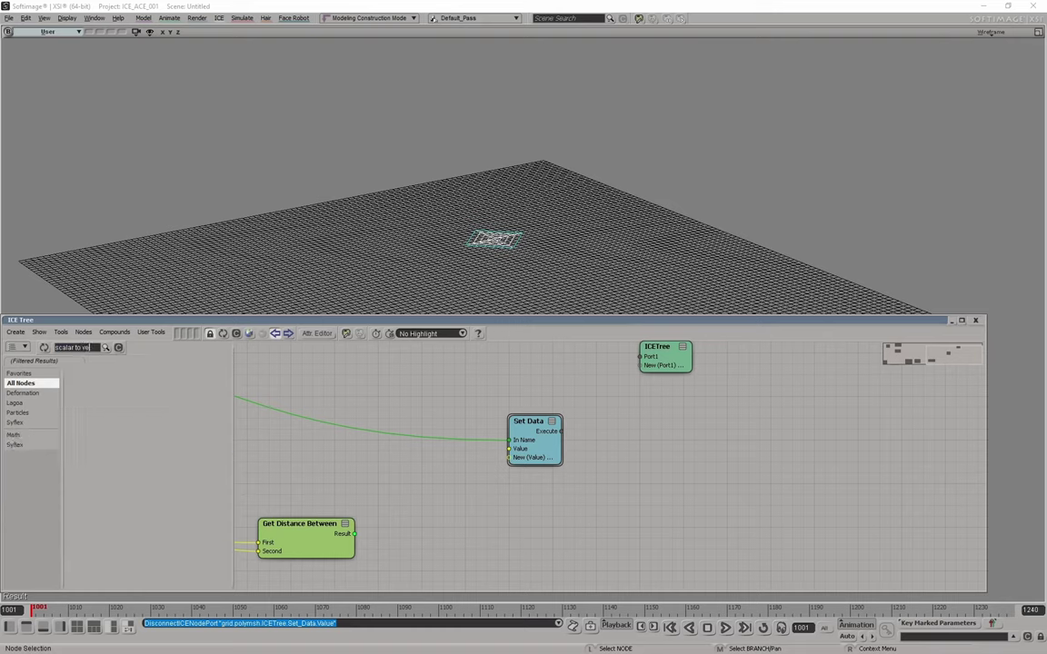
pyautogui.press('BackSpace')
pyautogui.press('BackSpace')
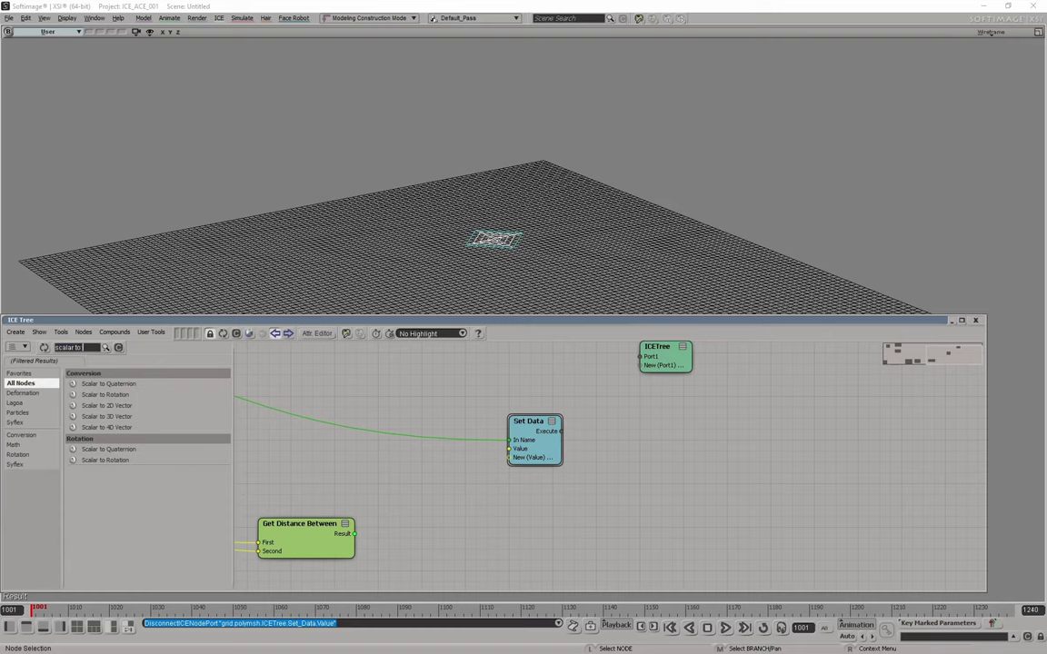
pyautogui.moveTo(107, 427); pyautogui.dragTo(387, 450)
# Step: Add a 3D Vector to Scalar node and place it between Get Distance Between and the Scalar to 3D Vector node
pyautogui.click(89, 348)
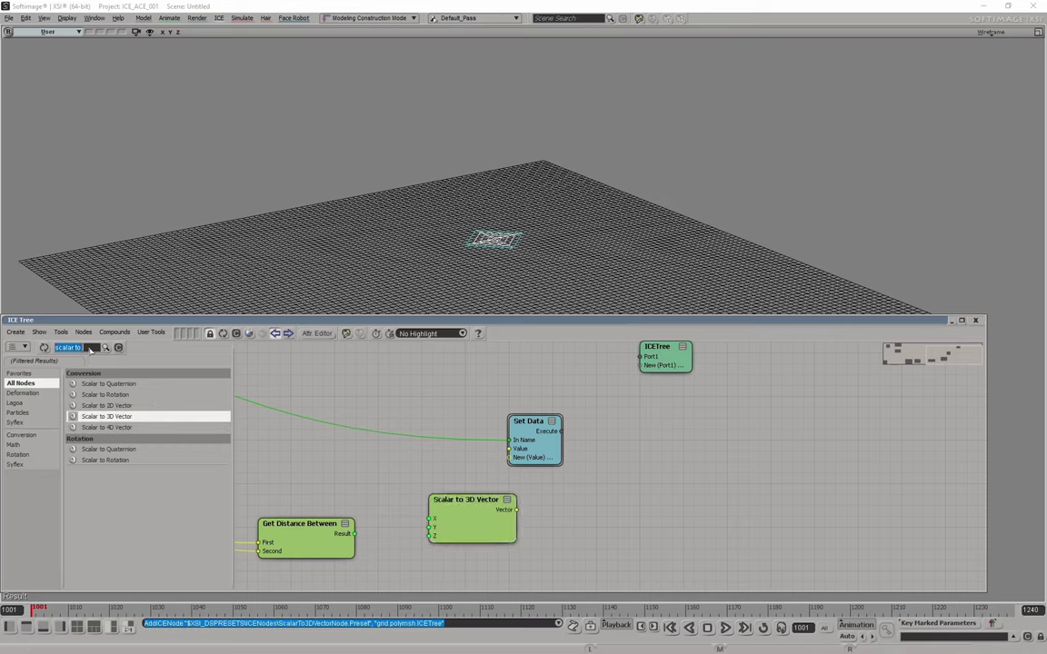
pyautogui.write('vecto')
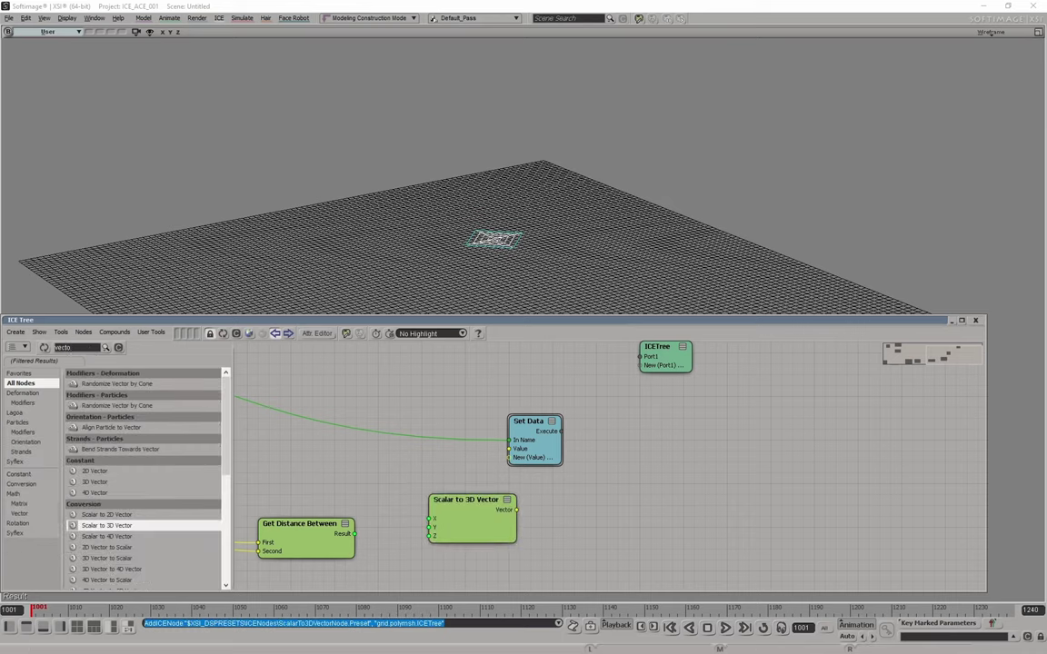
pyautogui.write('r to s')
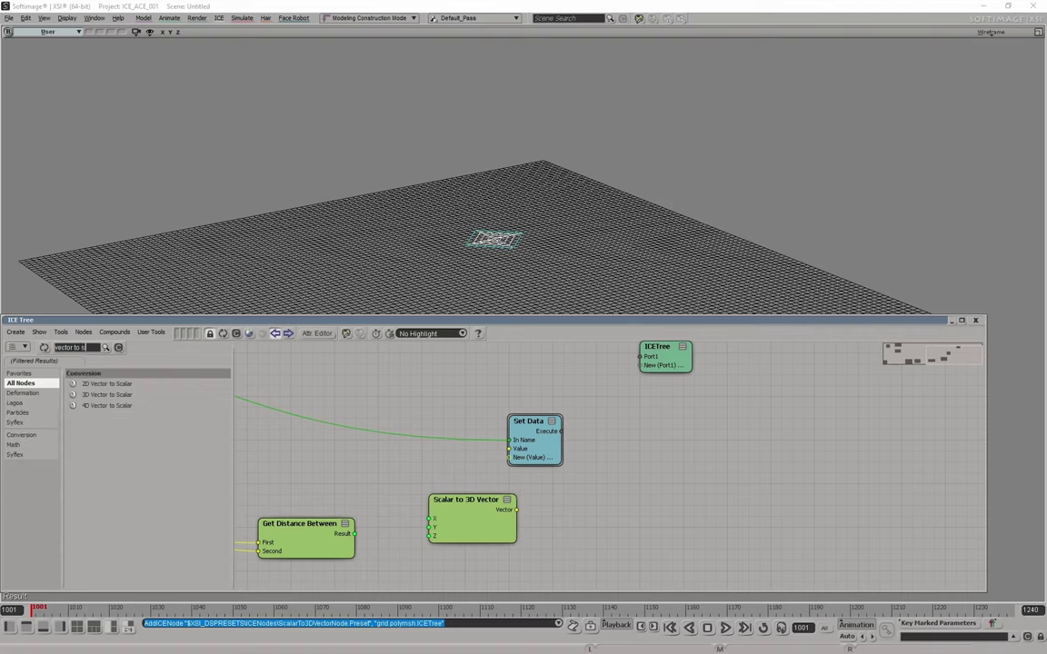
pyautogui.press('BackSpace')
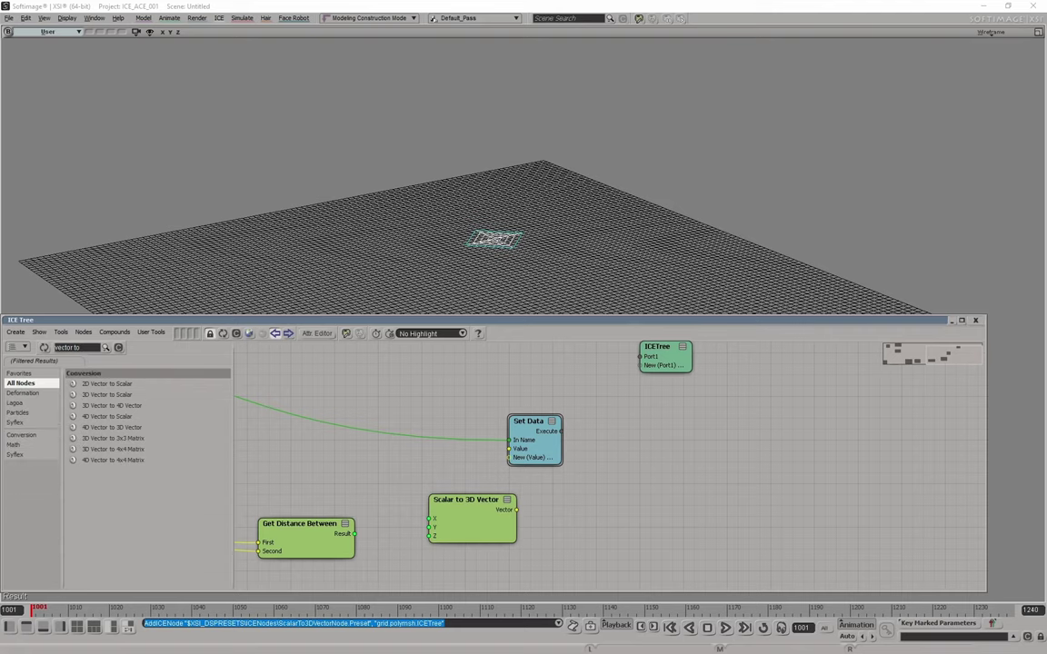
pyautogui.moveTo(100, 396); pyautogui.dragTo(385, 509)
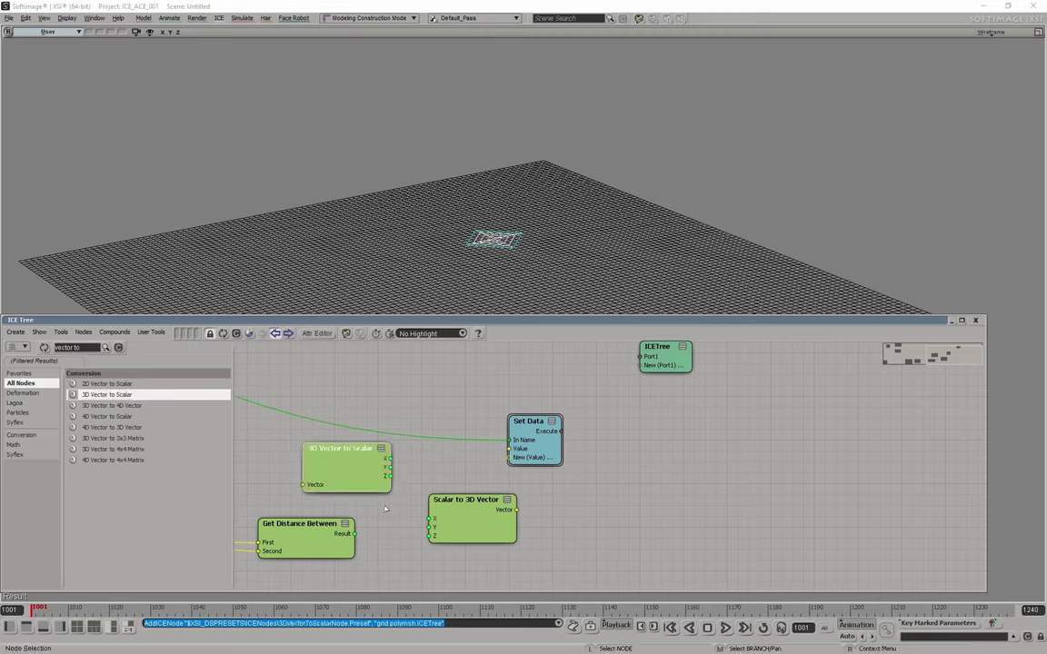
pyautogui.moveTo(465, 500); pyautogui.dragTo(546, 499)
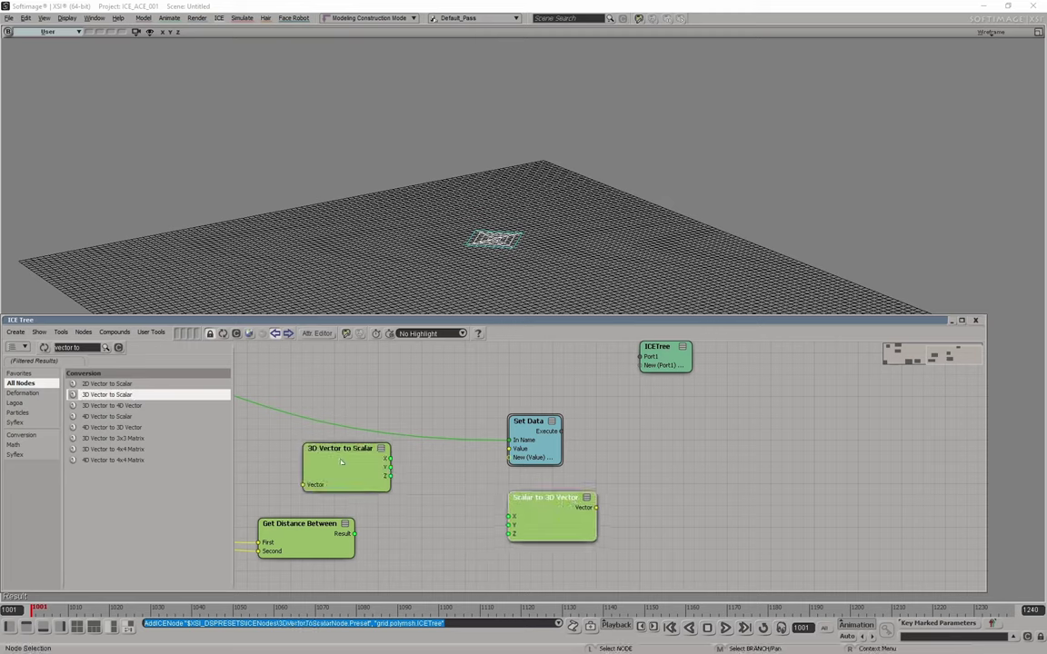
pyautogui.moveTo(345, 449); pyautogui.dragTo(427, 514)
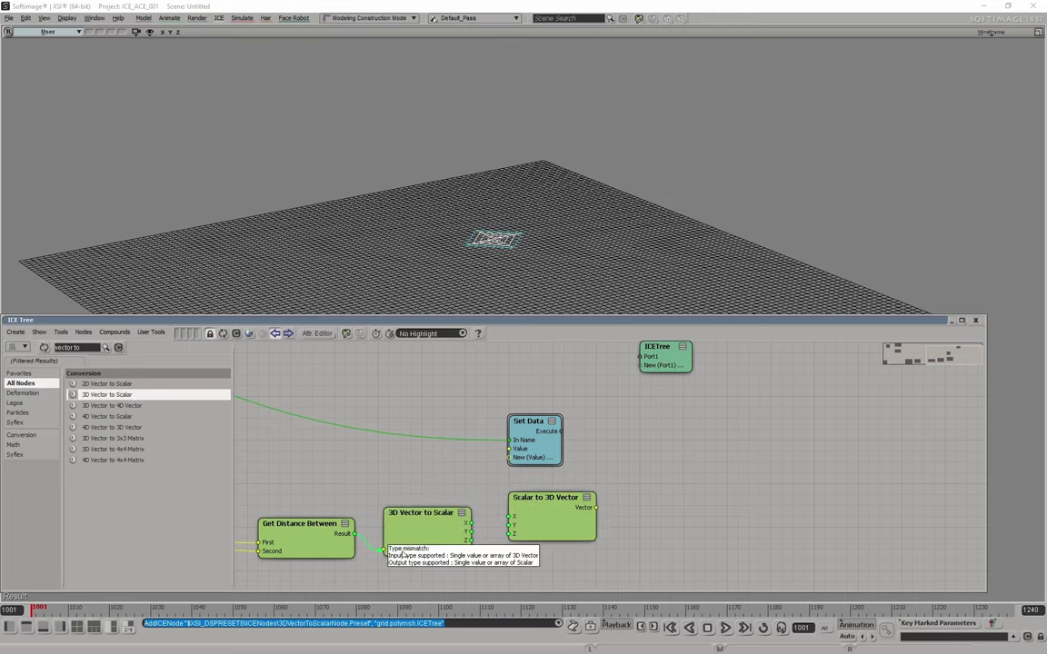
# Step: Connect Get Distance Between's Result to the Y input of the Scalar to 3D Vector node
pyautogui.moveTo(392, 512); pyautogui.dragTo(403, 579)
pyautogui.moveTo(354, 534); pyautogui.dragTo(531, 524)
pyautogui.moveTo(546, 533); pyautogui.dragTo(437, 540)
pyautogui.moveTo(548, 556); pyautogui.dragTo(478, 499, button='middle')
pyautogui.moveTo(382, 528); pyautogui.dragTo(402, 528)
# Step: Move the 3D Vector to Scalar node beyond Scalar to 3D Vector and connect the latter's Vector output to its Vector input
pyautogui.moveTo(537, 521); pyautogui.dragTo(341, 580)
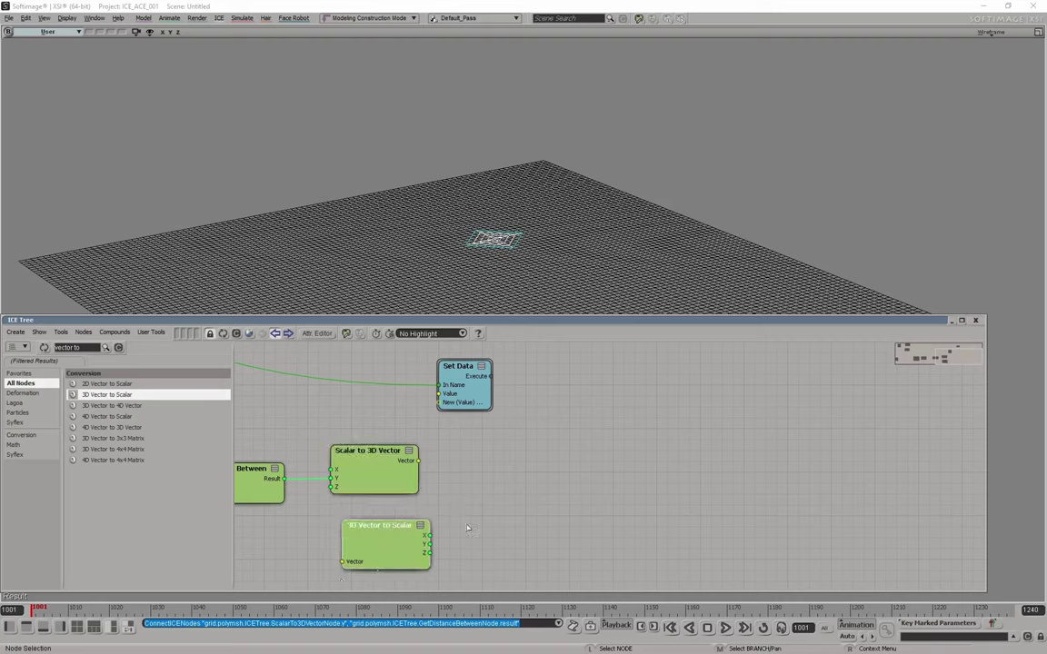
pyautogui.moveTo(381, 534); pyautogui.dragTo(528, 457)
pyautogui.moveTo(418, 461); pyautogui.dragTo(492, 486)
# Step: Duplicate the Scalar to 3D Vector node and connect the 3D Vector to Scalar's X, Y and Z outputs to the copy's matching inputs
pyautogui.click(381, 474)
pyautogui.hotkey('ctrl', 'd')
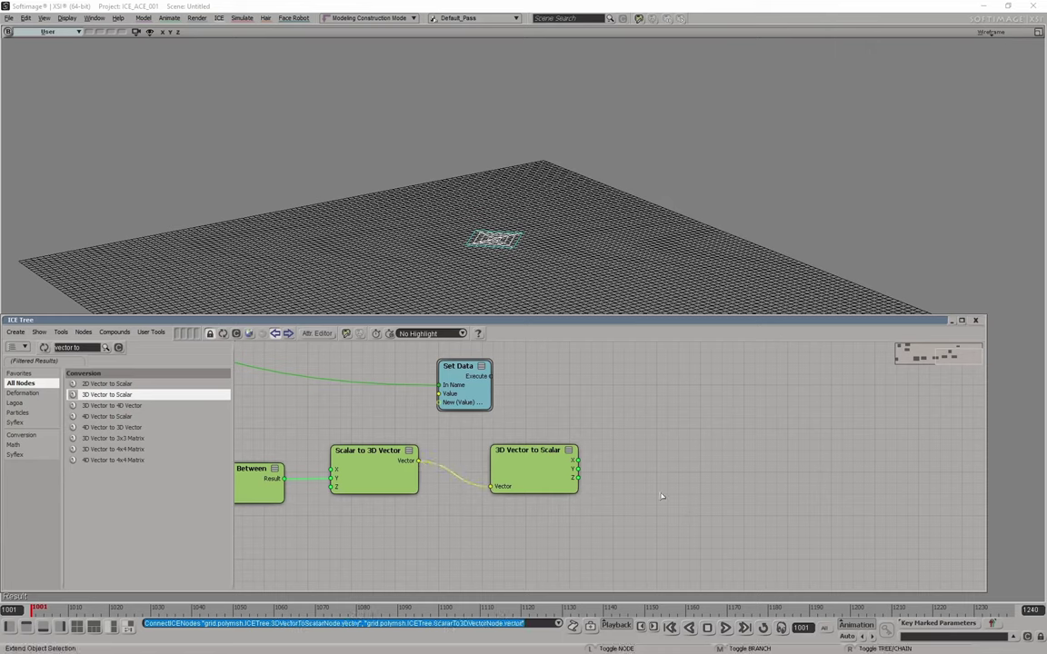
pyautogui.click(663, 460)
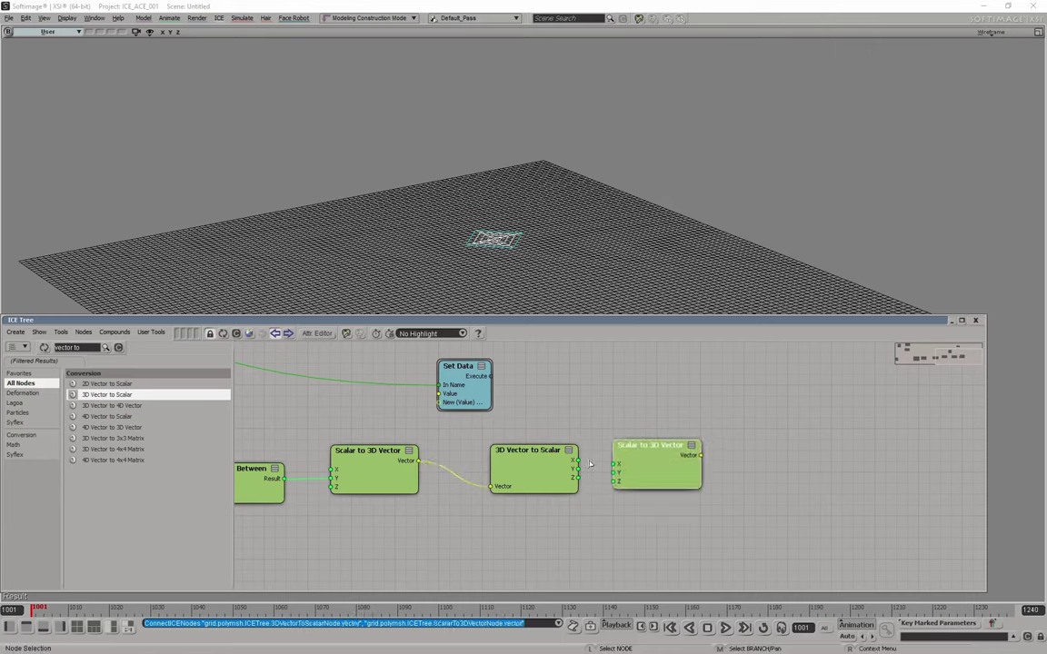
pyautogui.moveTo(579, 460); pyautogui.dragTo(613, 464)
pyautogui.moveTo(579, 470); pyautogui.dragTo(614, 483)
# Step: Connect the first Scalar to 3D Vector's output to Set Data's Value, and replace that connection with the duplicate's Vector output
pyautogui.moveTo(324, 492); pyautogui.dragTo(420, 491, button='middle')
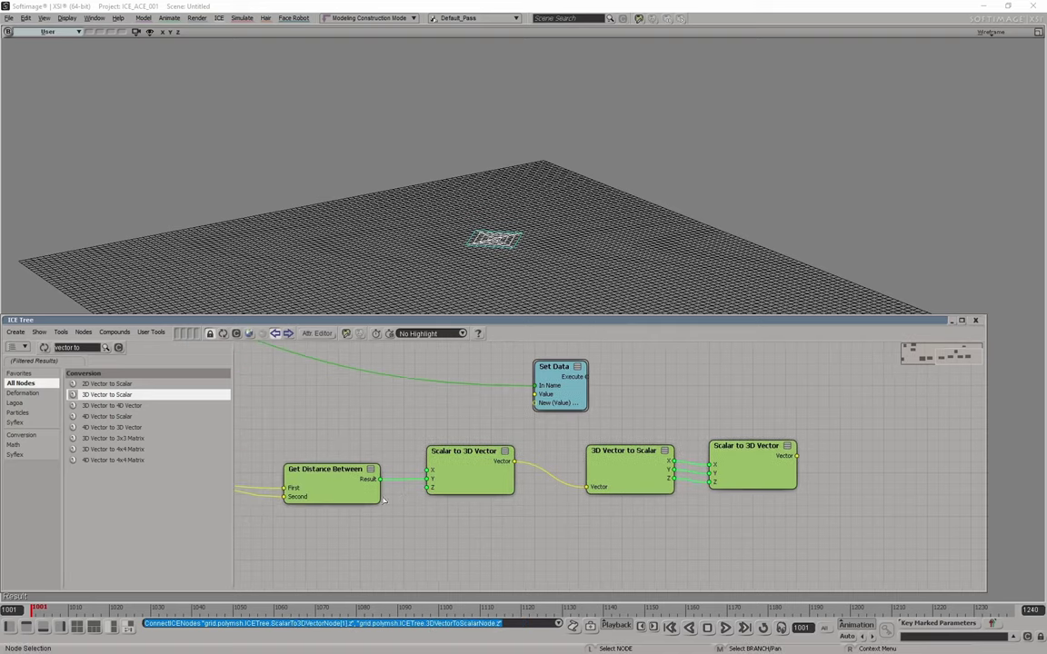
pyautogui.moveTo(382, 482); pyautogui.dragTo(429, 484)
pyautogui.moveTo(513, 461); pyautogui.dragTo(548, 399)
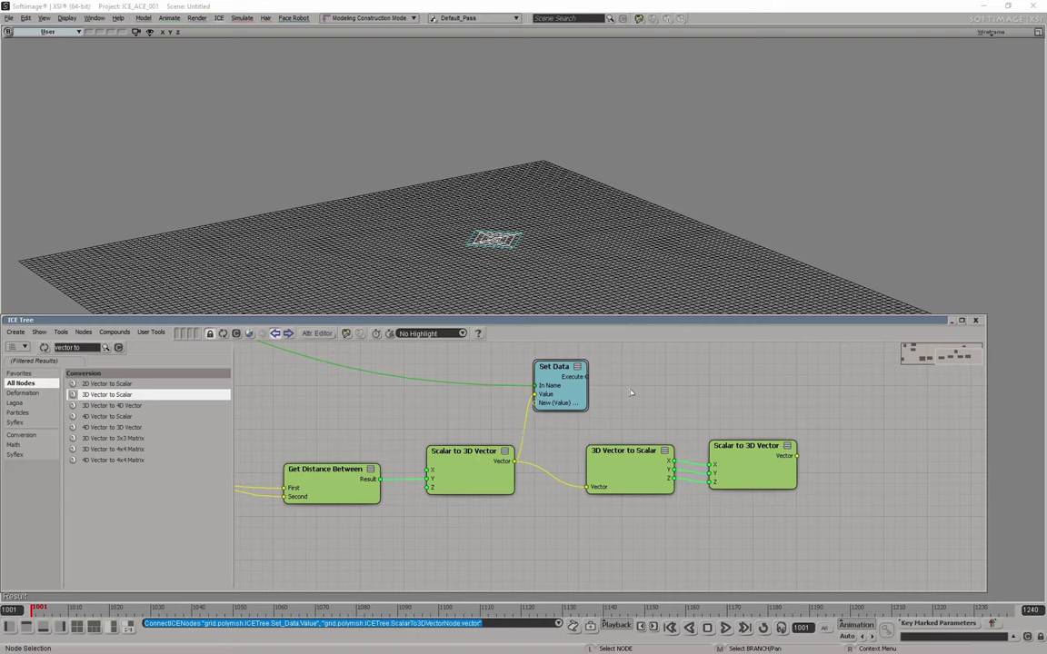
pyautogui.moveTo(729, 393); pyautogui.dragTo(519, 447, button='middle')
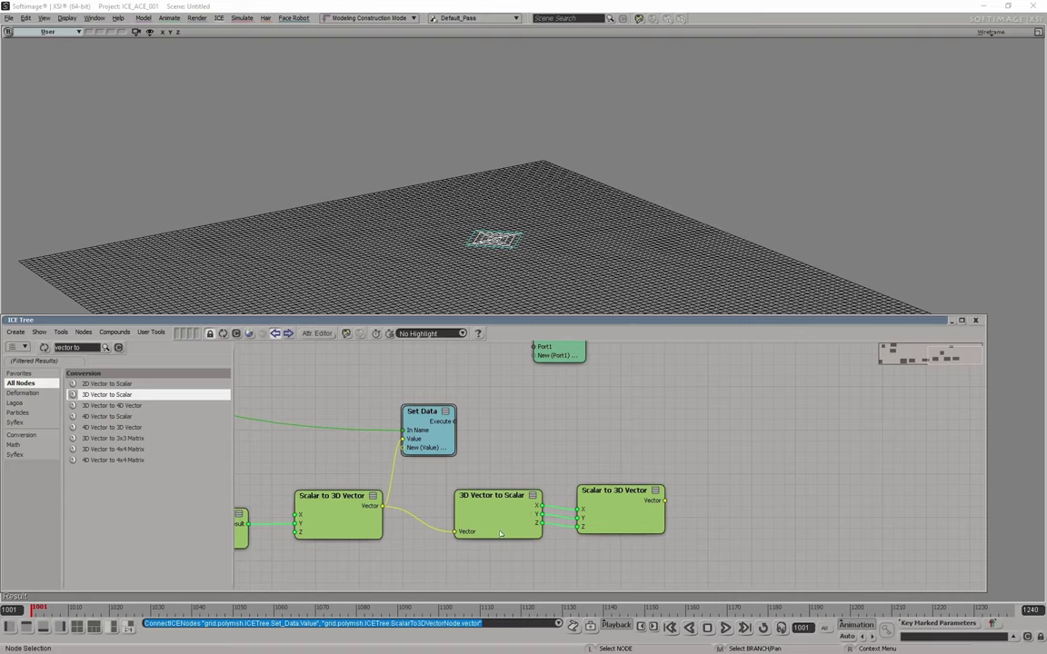
pyautogui.moveTo(648, 501); pyautogui.dragTo(405, 442)
# Step: Delete the 3D Vector to Scalar node and the duplicate Scalar to 3D Vector node
pyautogui.moveTo(284, 535); pyautogui.dragTo(340, 495, button='middle')
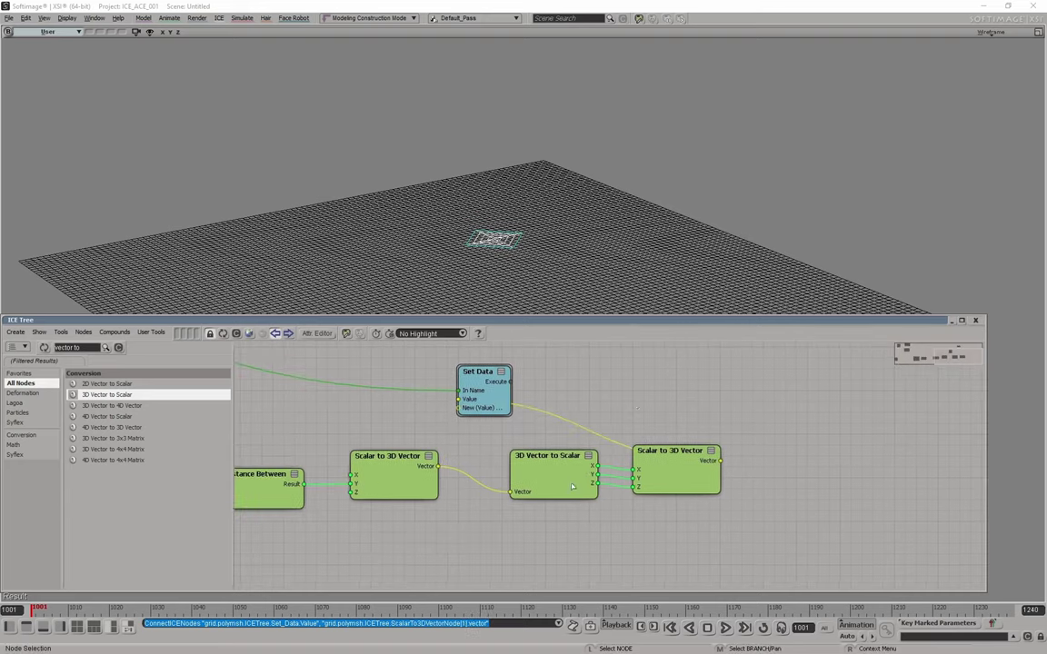
pyautogui.moveTo(800, 441); pyautogui.dragTo(491, 473)
pyautogui.press('Delete')
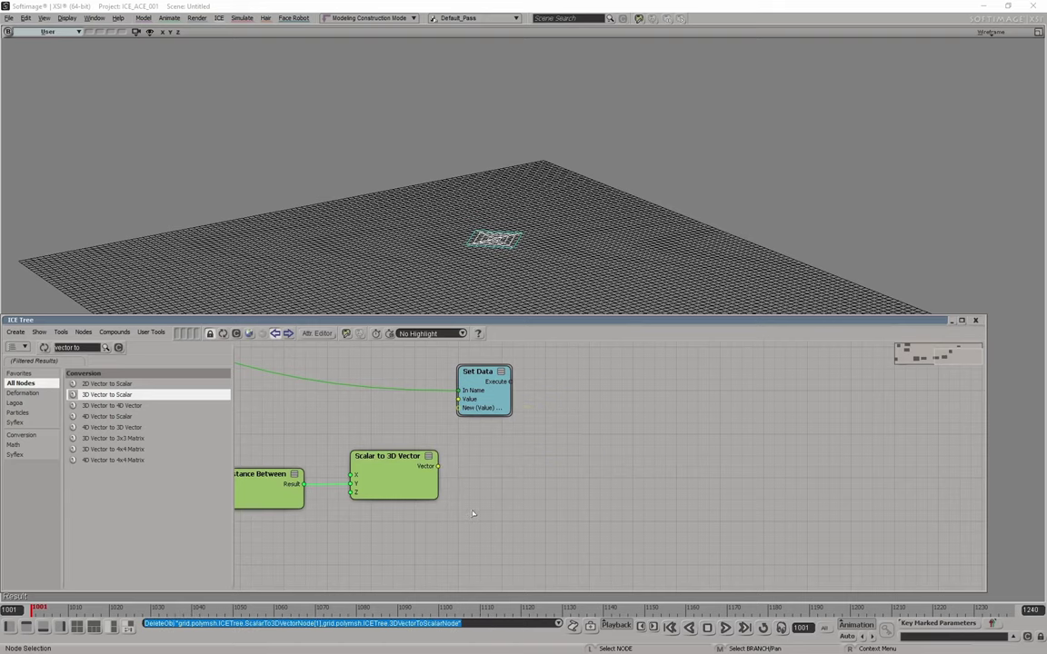
# Step: Connect the remaining Scalar to 3D Vector's output to Set Data's Value, and Set Data's Execute to the ICETree's Port1
pyautogui.moveTo(485, 389); pyautogui.dragTo(449, 454, button='middle')
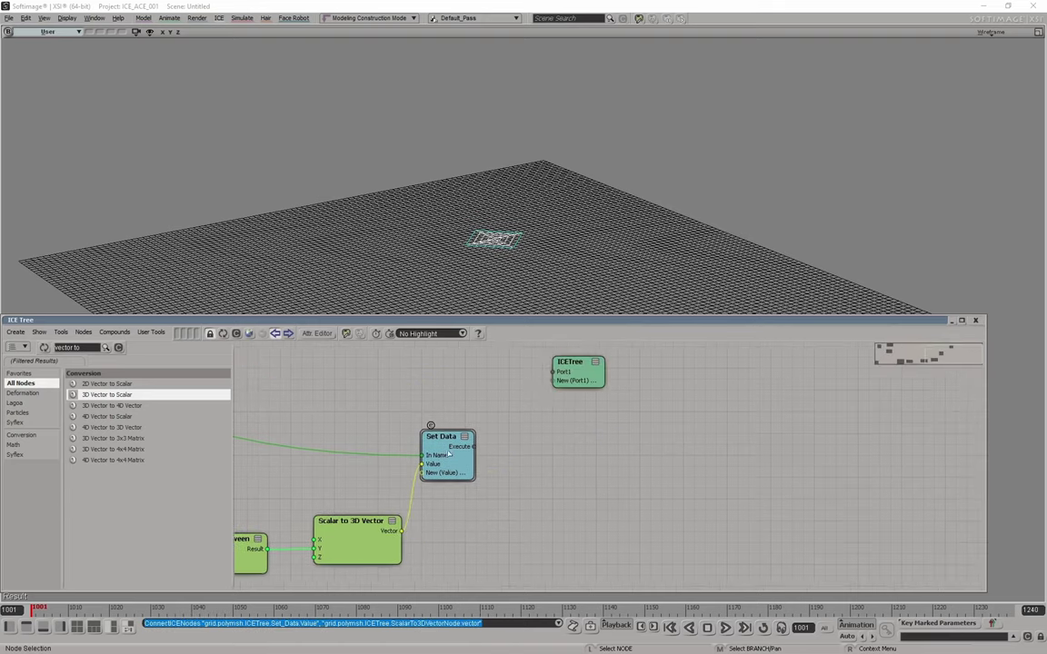
pyautogui.moveTo(473, 447); pyautogui.dragTo(552, 372)
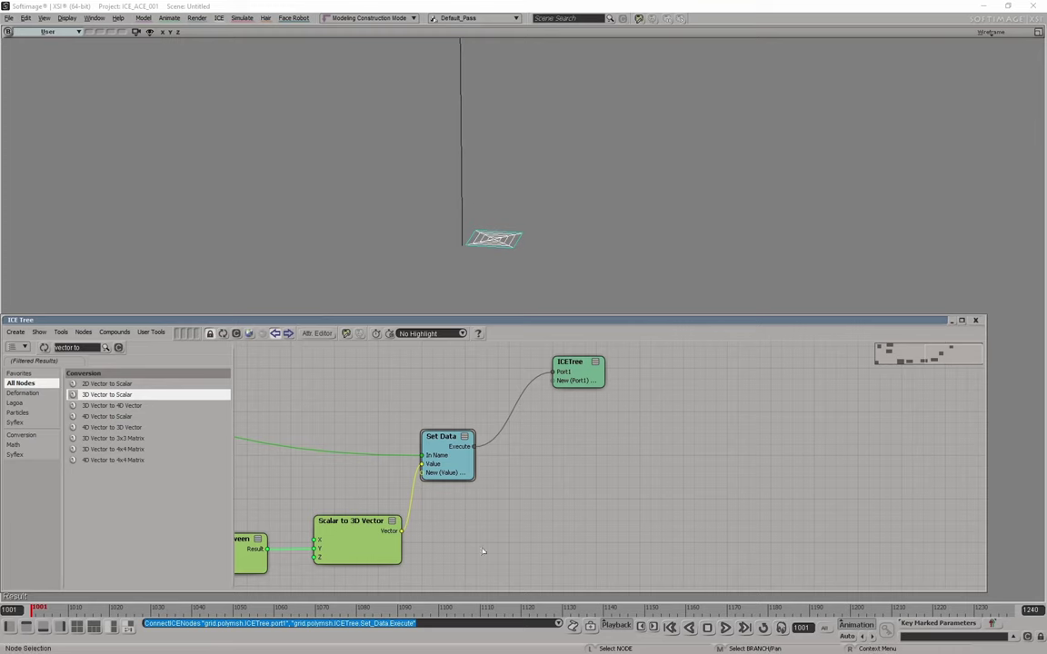
# Step: Connect Get Distance Between's Result to the X and Z inputs of the Scalar to 3D Vector node as well
pyautogui.moveTo(315, 566); pyautogui.dragTo(432, 539, button='middle')
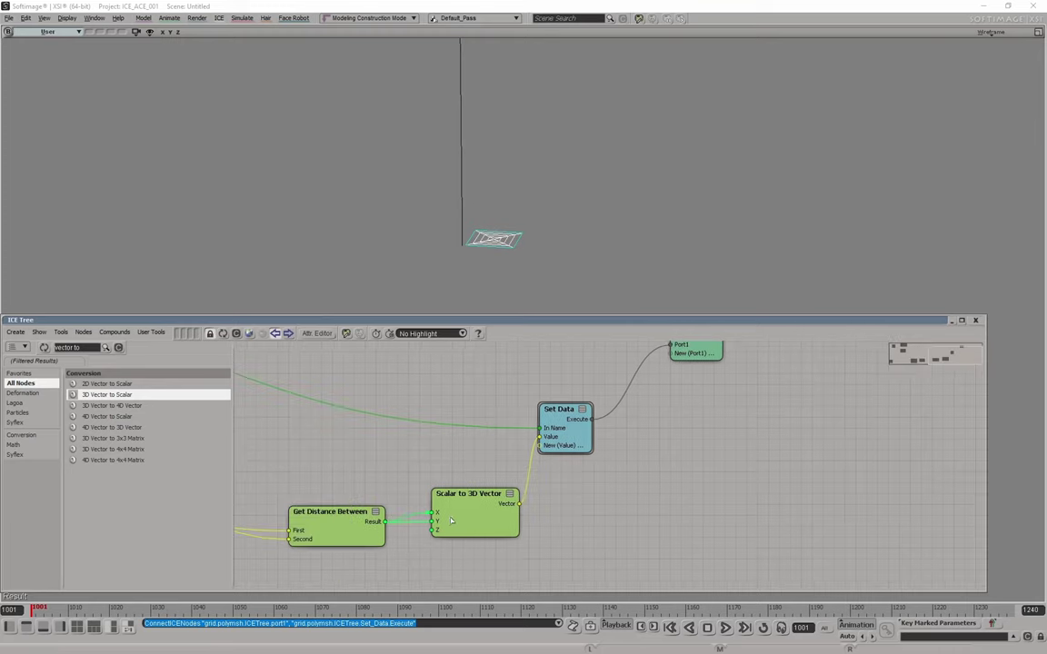
pyautogui.moveTo(452, 520)
pyautogui.mouseDown()
pyautogui.moveTo(436, 513)
pyautogui.moveTo(394, 526)
pyautogui.moveTo(442, 541)
pyautogui.mouseUp()
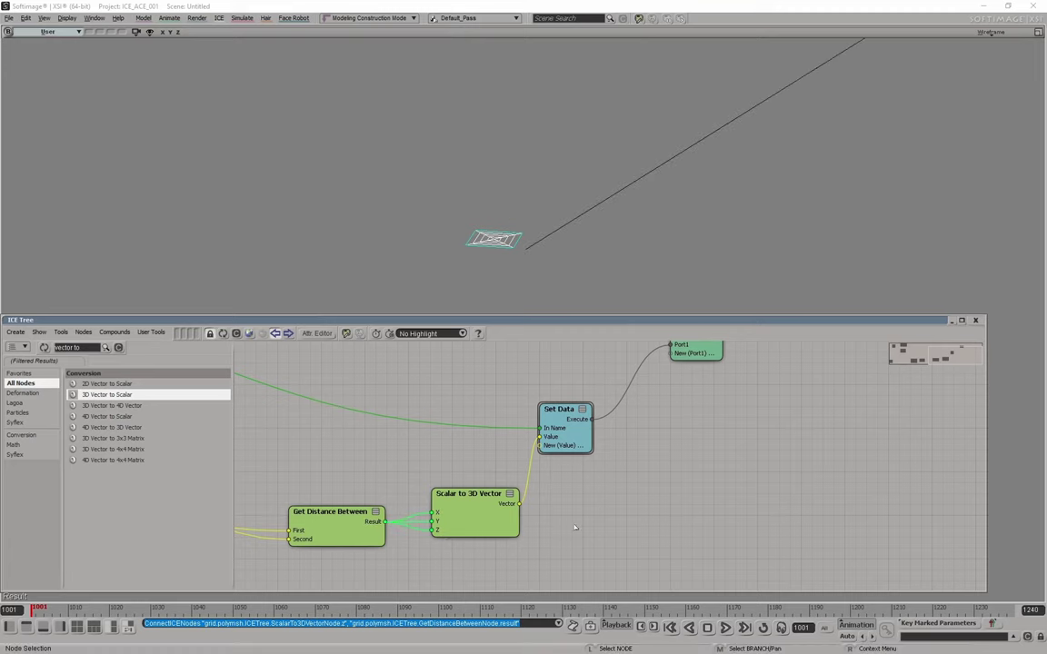
# Step: Disconnect the Set Data node's Execute output from the ICETree's Port1
pyautogui.moveTo(634, 516); pyautogui.dragTo(576, 549, button='middle')
pyautogui.moveTo(577, 415); pyautogui.dragTo(618, 479)
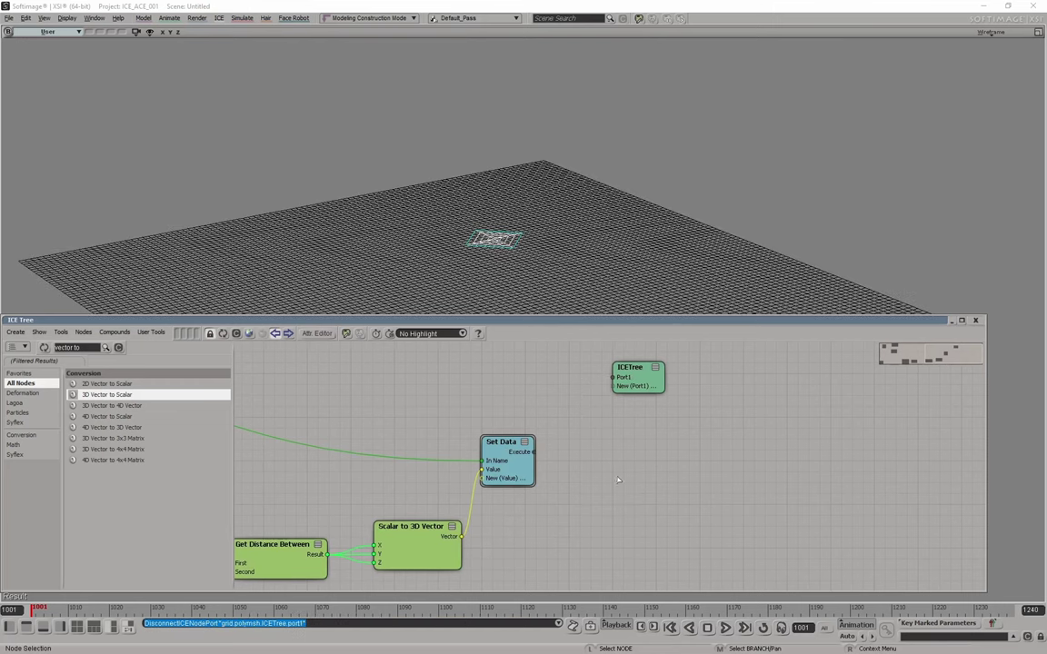
pyautogui.moveTo(618, 479); pyautogui.dragTo(663, 470, button='middle')
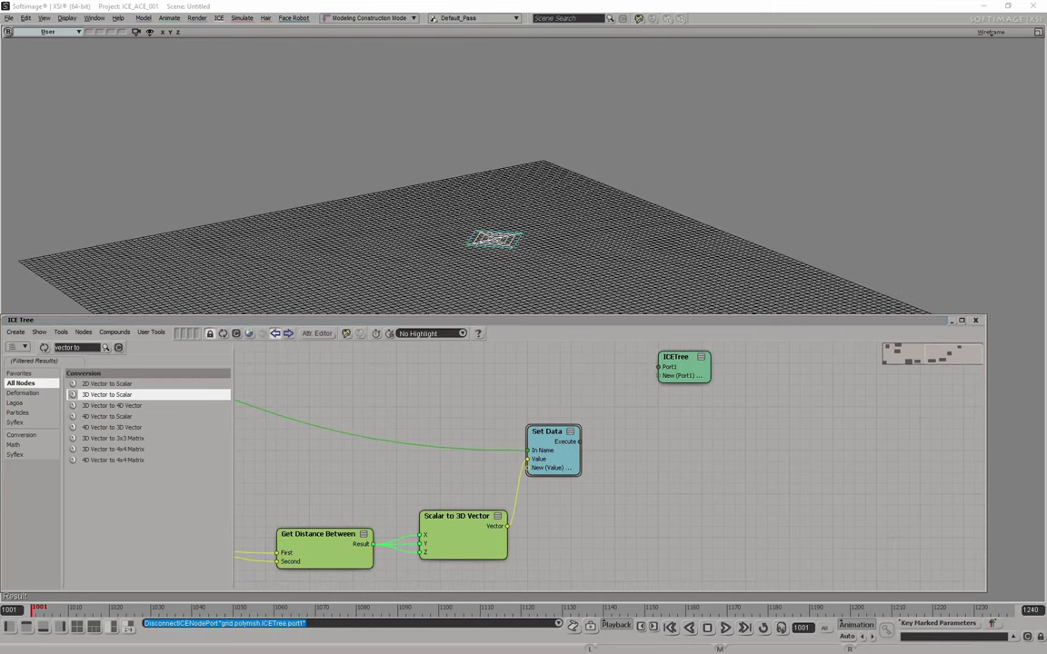
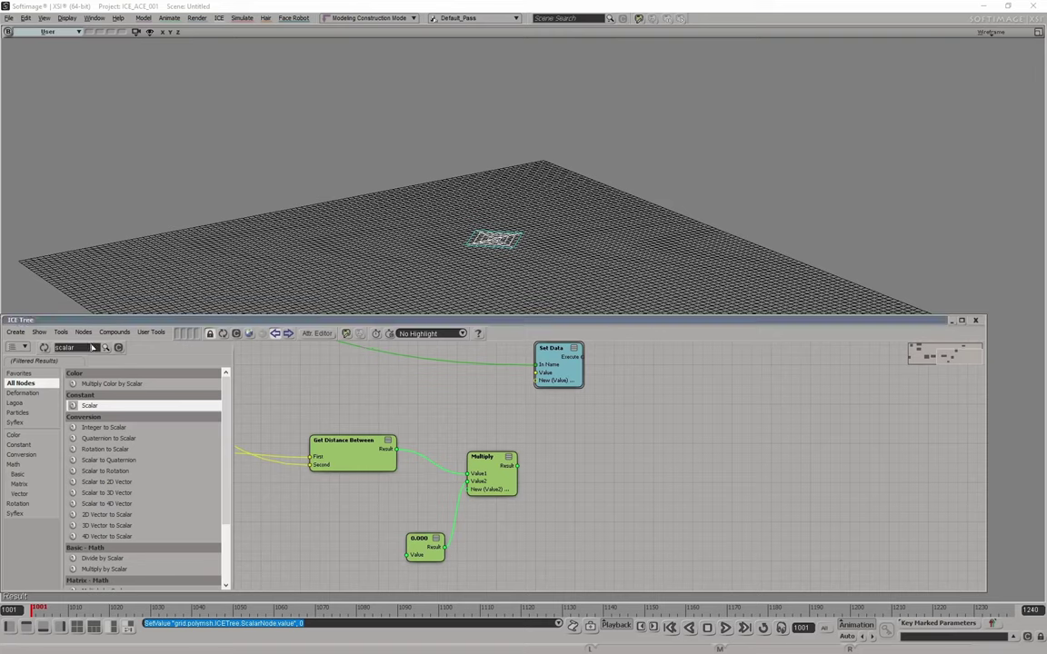
# Step: Add a Multiply by Scalar node beyond the Multiply node and connect Multiply's Result to its Factor input
pyautogui.doubleClick(91, 348)
pyautogui.write('mult')
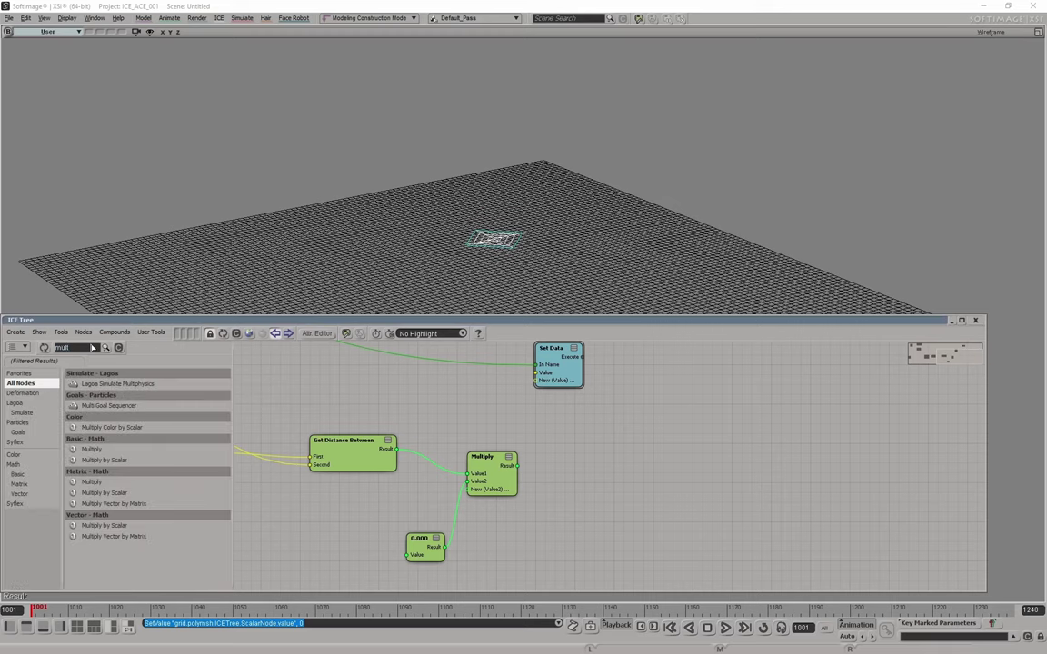
pyautogui.moveTo(105, 461); pyautogui.dragTo(660, 480)
pyautogui.moveTo(549, 436); pyautogui.dragTo(595, 435, button='middle')
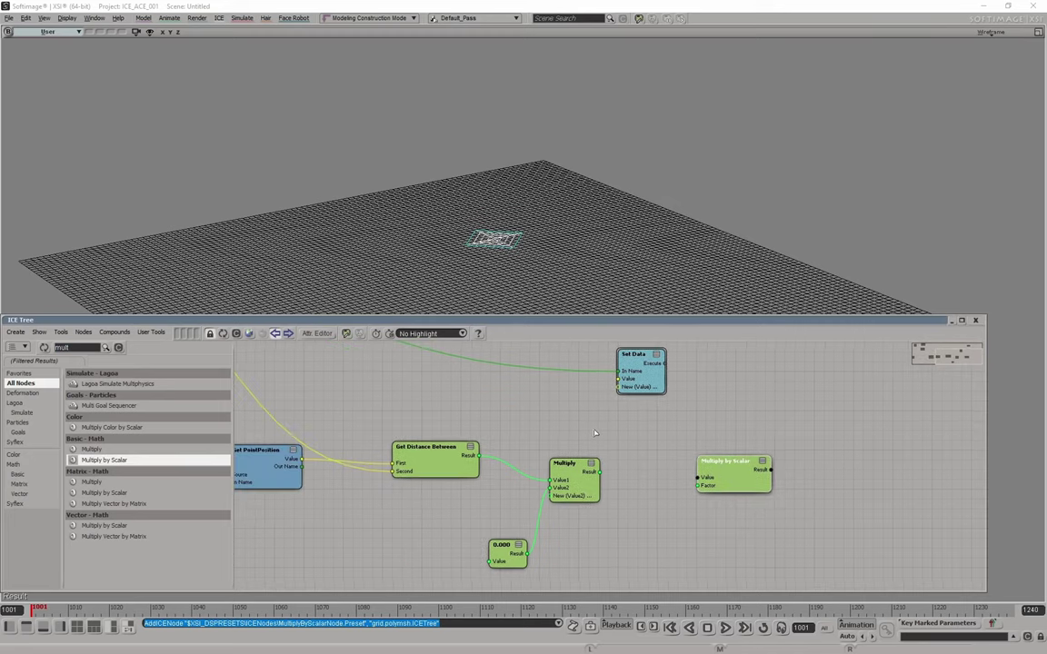
pyautogui.scroll(1, 651, 495)
pyautogui.moveTo(599, 474); pyautogui.dragTo(732, 496)
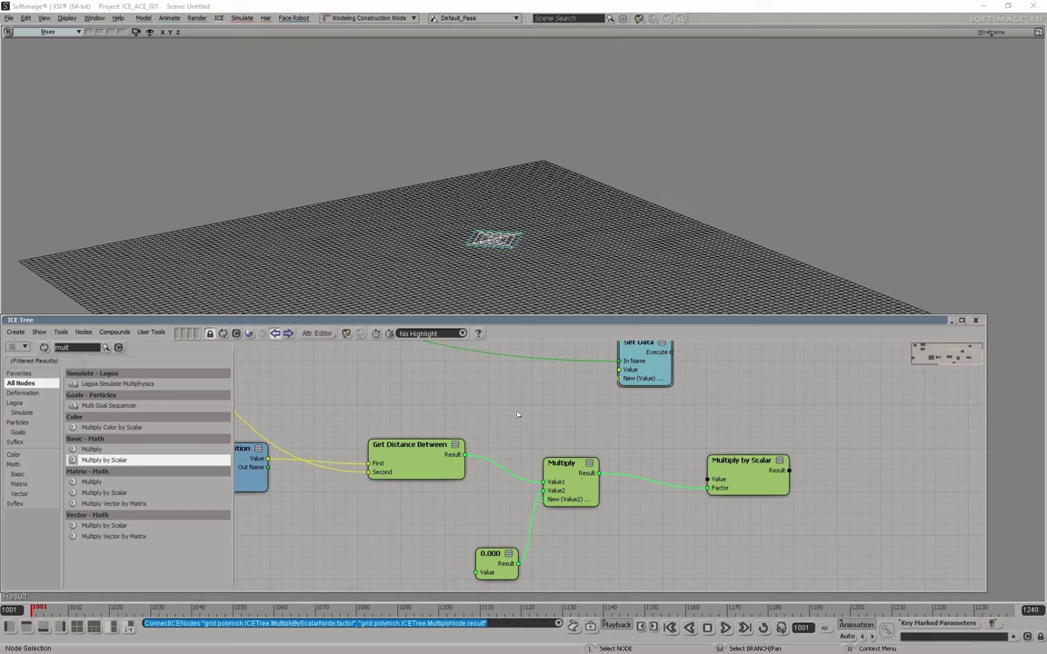
# Step: Connect the Value output of the grid's PointPosition node to the Multiply by Scalar node's Value input
pyautogui.moveTo(518, 416); pyautogui.dragTo(598, 464, button='middle')
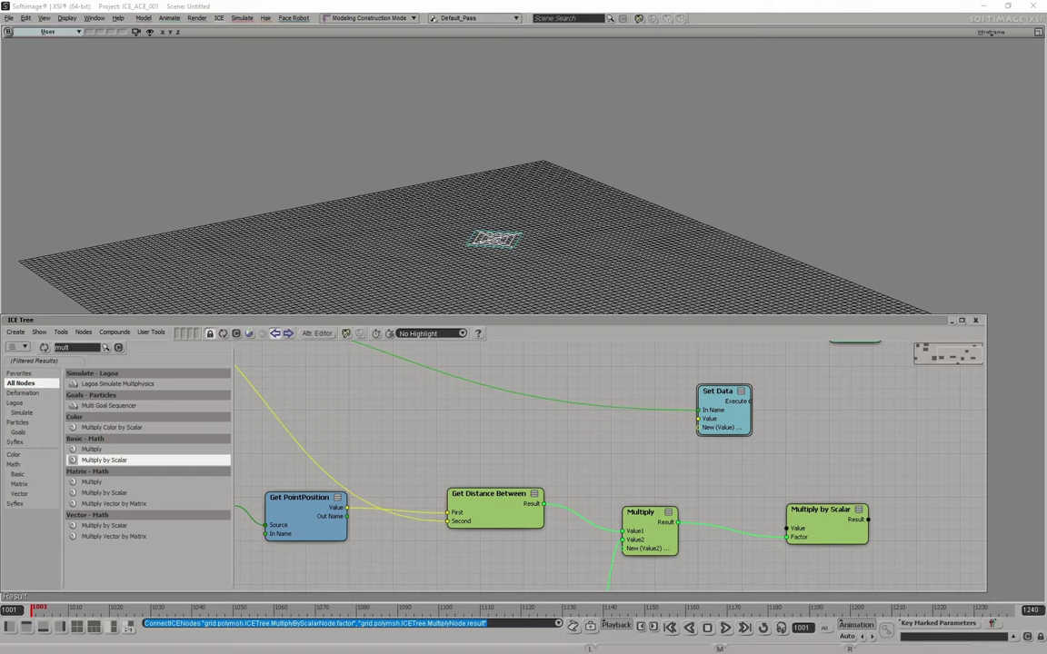
pyautogui.moveTo(440, 438); pyautogui.dragTo(558, 434, button='middle')
pyautogui.scroll(-3, 637, 434)
pyautogui.moveTo(436, 387)
pyautogui.mouseDown(button='middle')
pyautogui.moveTo(654, 455)
pyautogui.moveTo(439, 407)
pyautogui.mouseUp(button='middle')
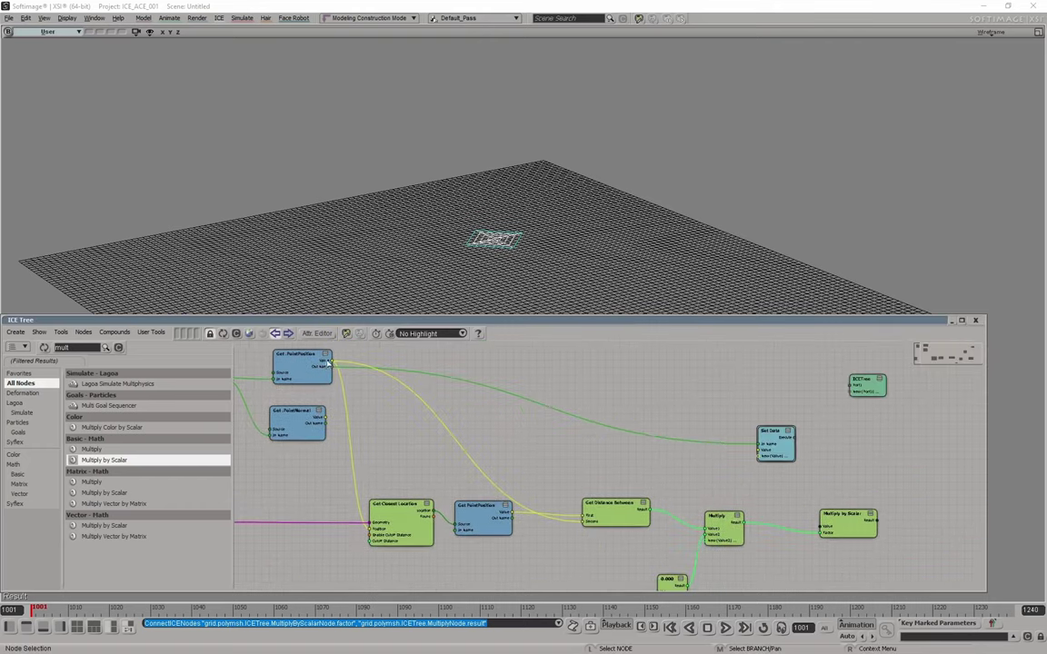
pyautogui.moveTo(334, 363); pyautogui.dragTo(822, 525)
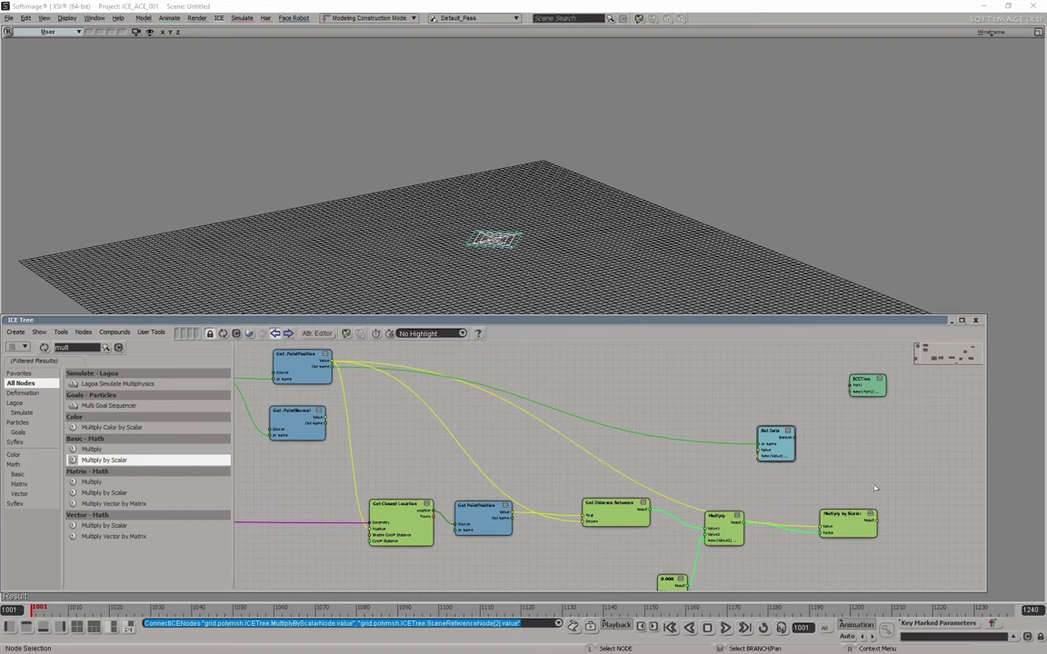
# Step: Move the Set Data node farther along the tree and add an Add node beyond the Multiply by Scalar node
pyautogui.moveTo(770, 439); pyautogui.dragTo(955, 443)
pyautogui.moveTo(955, 443); pyautogui.dragTo(764, 427, button='middle')
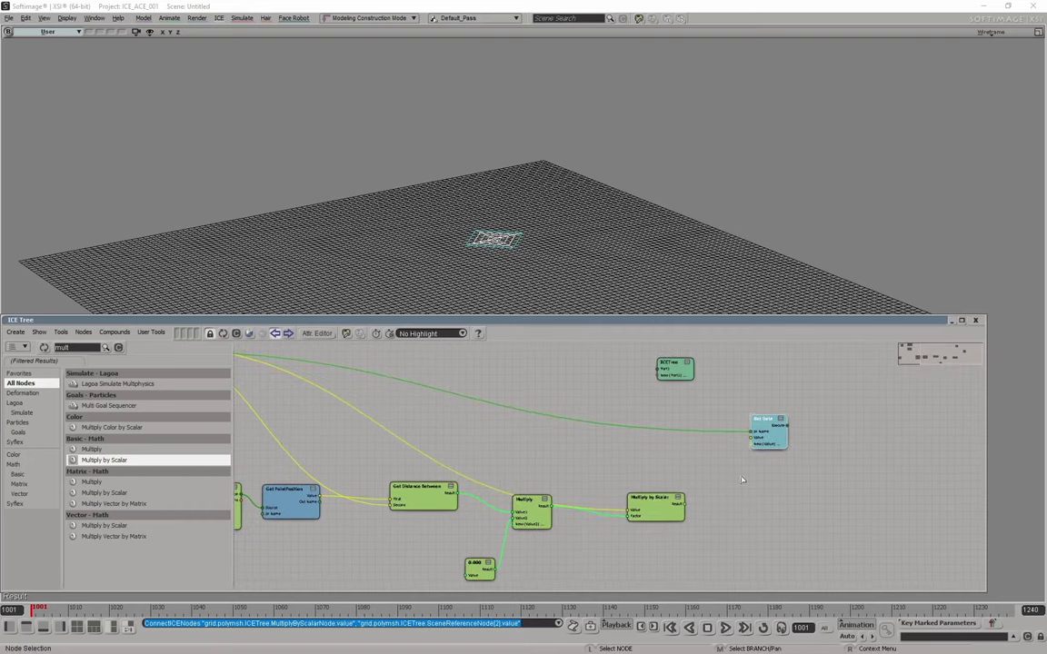
pyautogui.moveTo(586, 467)
pyautogui.mouseDown(button='middle')
pyautogui.moveTo(546, 474)
pyautogui.moveTo(568, 464)
pyautogui.mouseUp(button='middle')
pyautogui.doubleClick(74, 349)
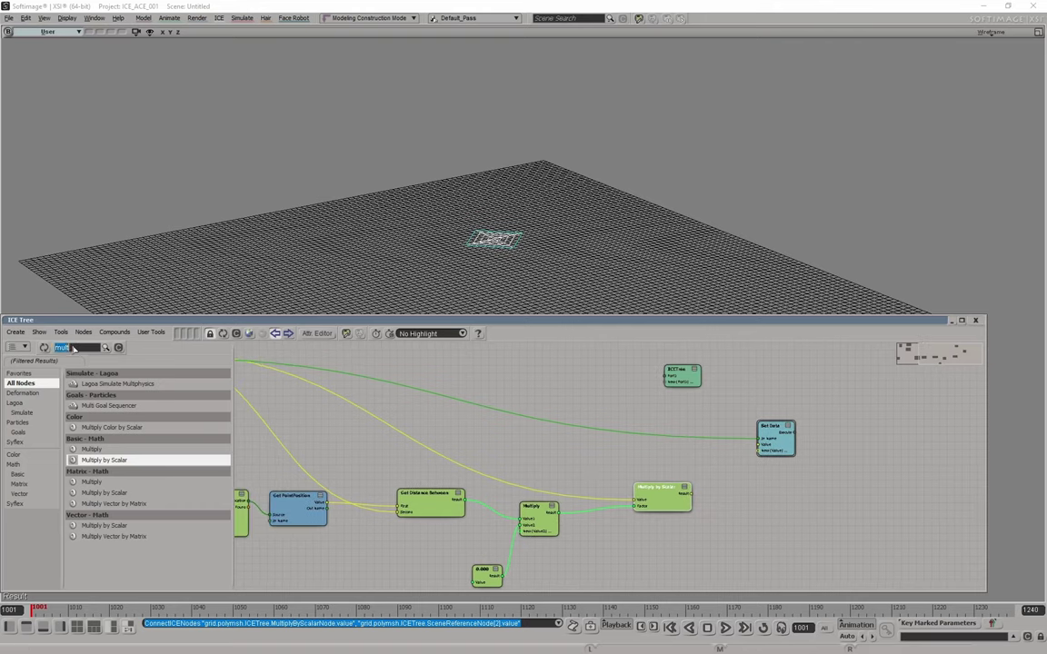
pyautogui.write('add')
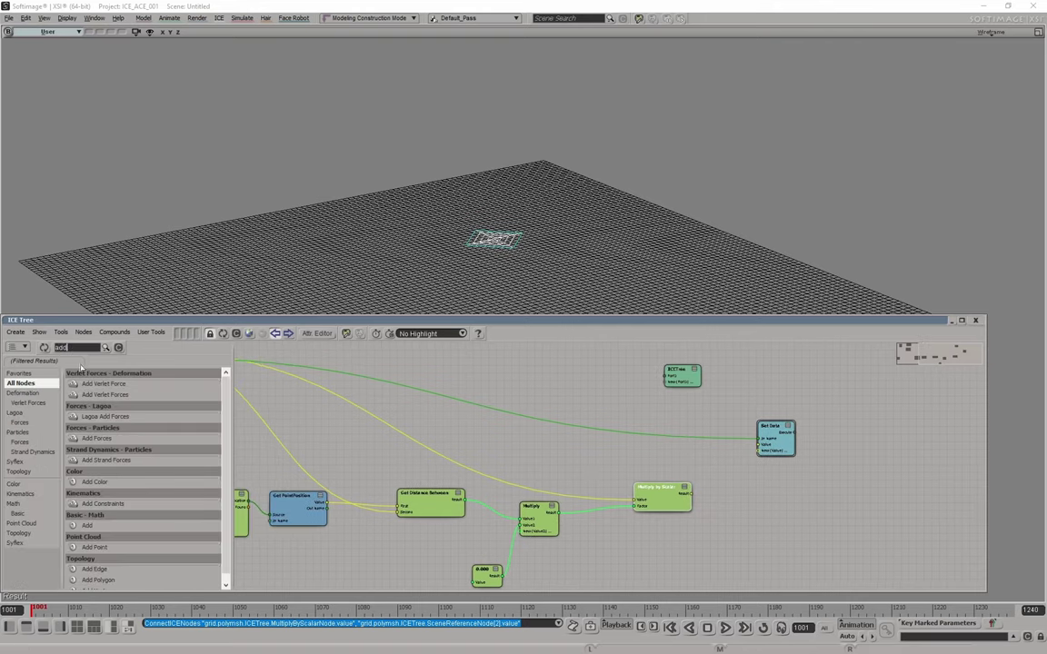
pyautogui.moveTo(80, 525); pyautogui.dragTo(762, 488)
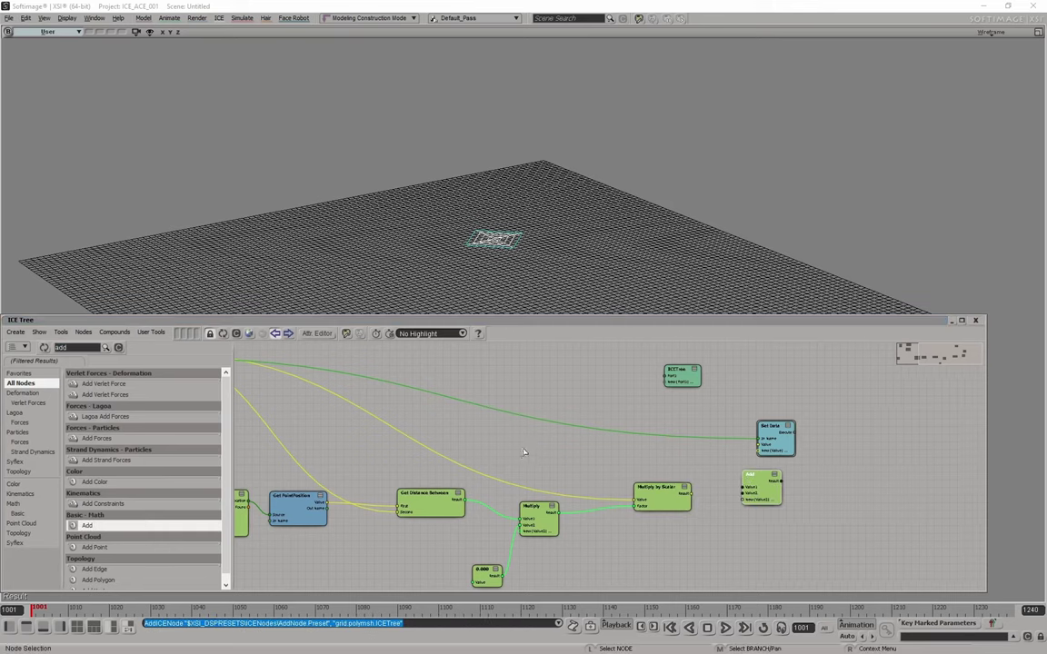
# Step: Connect the Value output of the grid's PointNormal node to the Add node's Value1 input
pyautogui.moveTo(523, 452); pyautogui.dragTo(788, 456, button='middle')
pyautogui.moveTo(538, 416); pyautogui.dragTo(304, 386, button='middle')
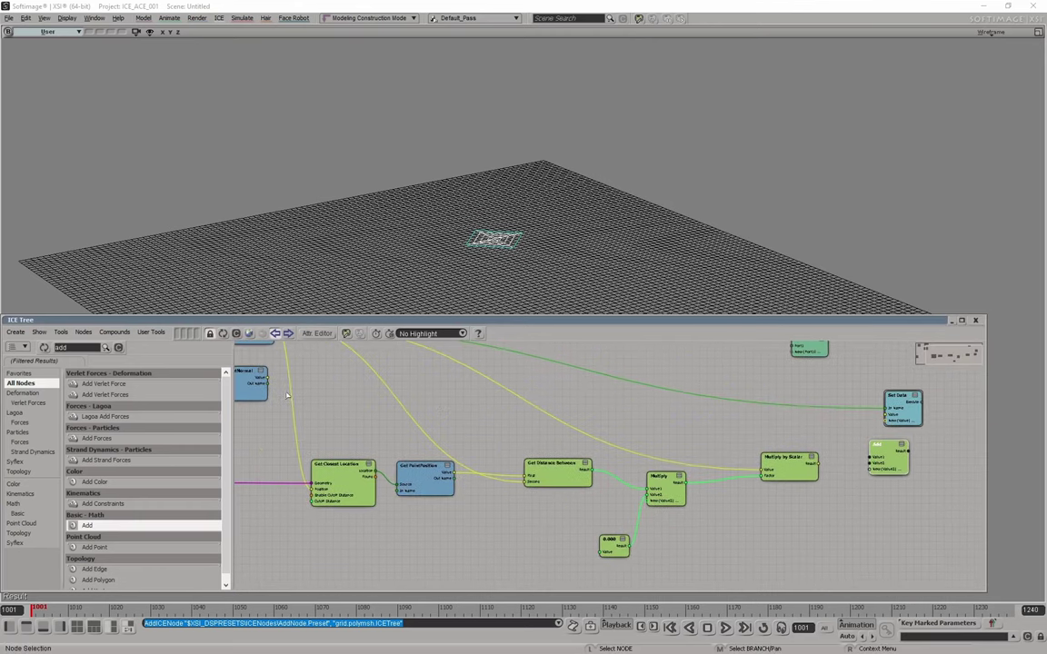
pyautogui.moveTo(266, 382); pyautogui.dragTo(873, 459)
# Step: Space out the Set Data and Add nodes and connect Multiply by Scalar's Result to Add's Value2 input
pyautogui.moveTo(933, 459); pyautogui.dragTo(594, 460, button='middle')
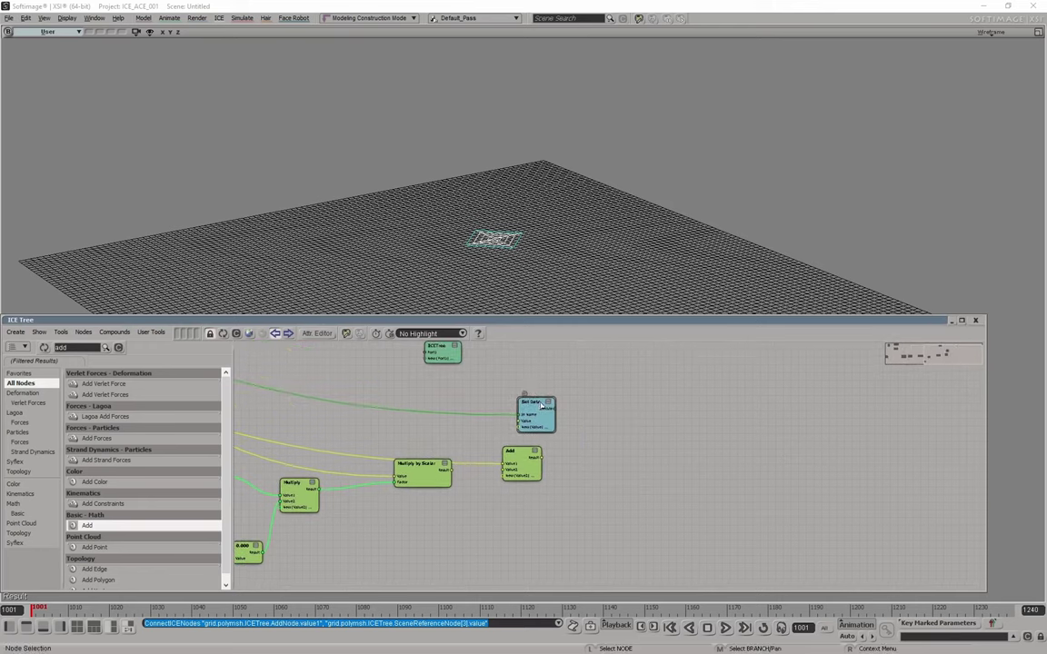
pyautogui.moveTo(526, 398); pyautogui.dragTo(754, 398)
pyautogui.moveTo(515, 458); pyautogui.dragTo(550, 446)
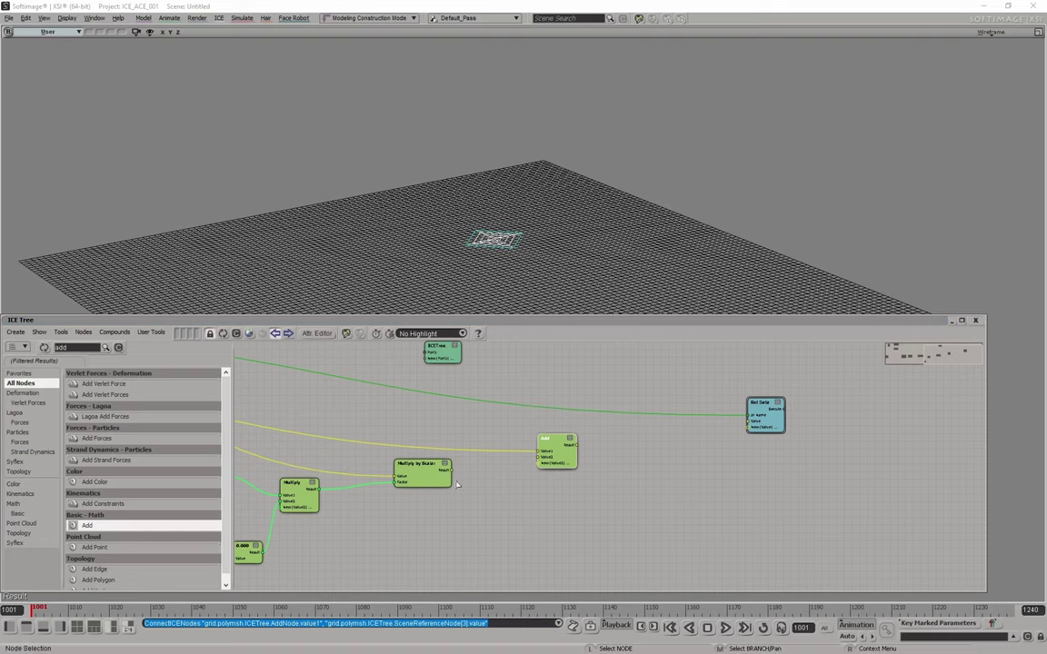
pyautogui.moveTo(452, 471); pyautogui.dragTo(570, 459)
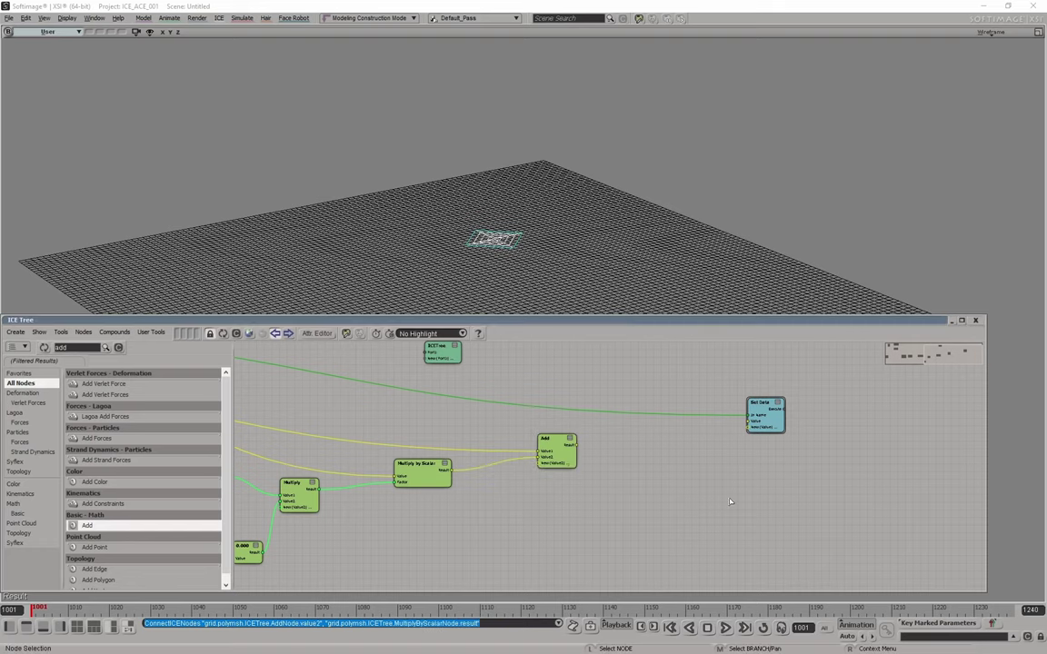
# Step: Examine the node chain from the grid and disc data through the distance and multiply nodes to the Add node
pyautogui.moveTo(693, 497); pyautogui.dragTo(964, 489, button='middle')
pyautogui.moveTo(770, 483); pyautogui.dragTo(794, 496, button='middle')
pyautogui.moveTo(843, 446); pyautogui.dragTo(827, 434)
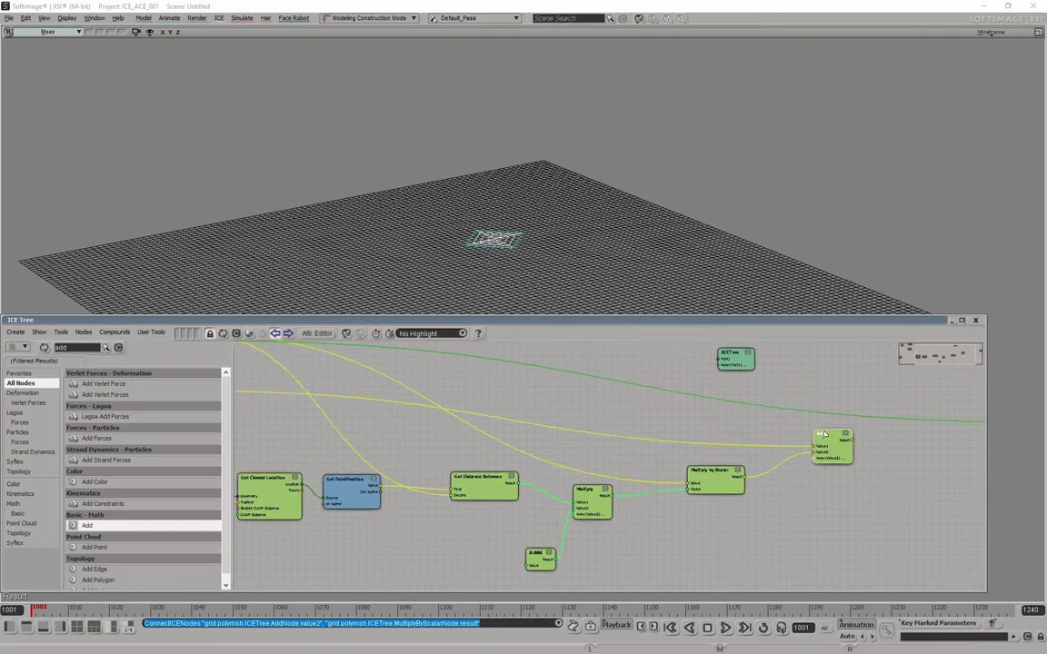
pyautogui.moveTo(581, 415); pyautogui.dragTo(770, 432, button='middle')
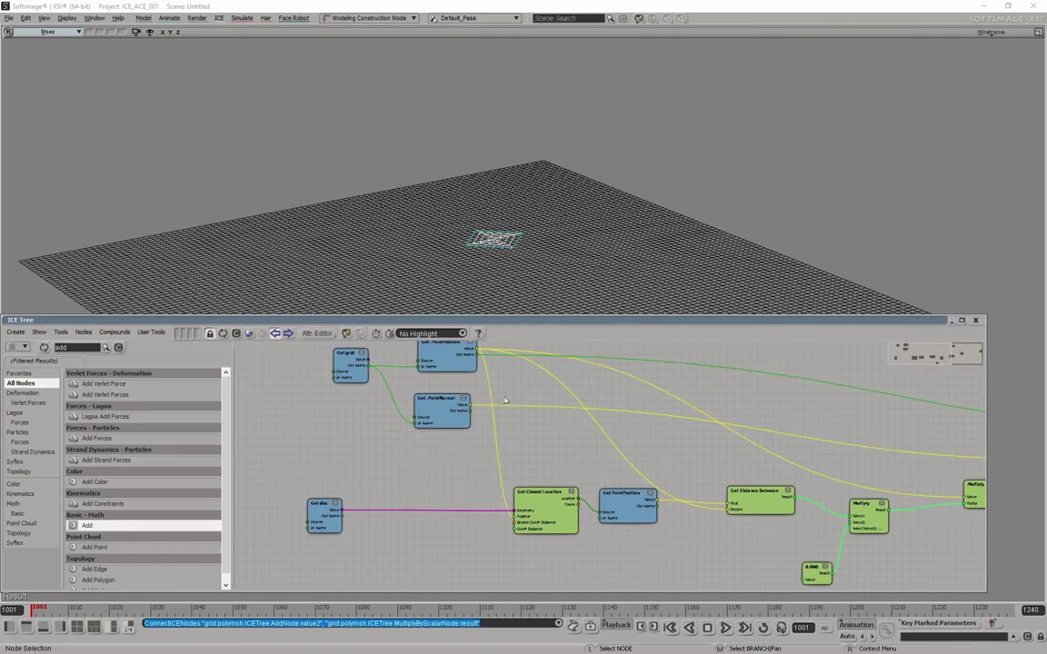
pyautogui.moveTo(509, 383); pyautogui.dragTo(498, 393, button='middle')
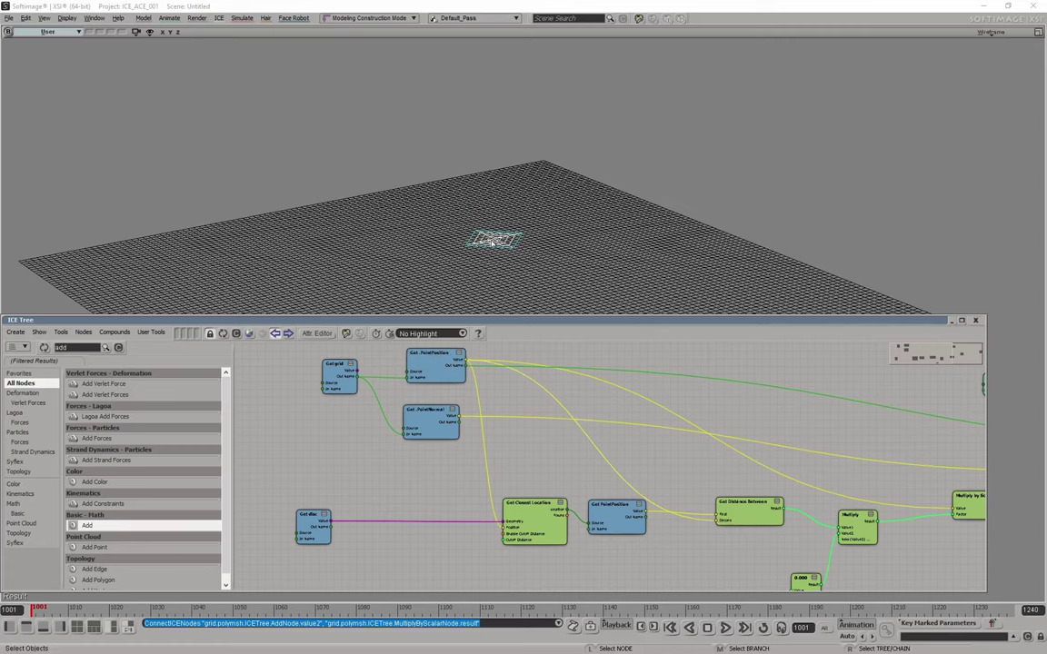
pyautogui.moveTo(827, 569); pyautogui.dragTo(602, 557, button='middle')
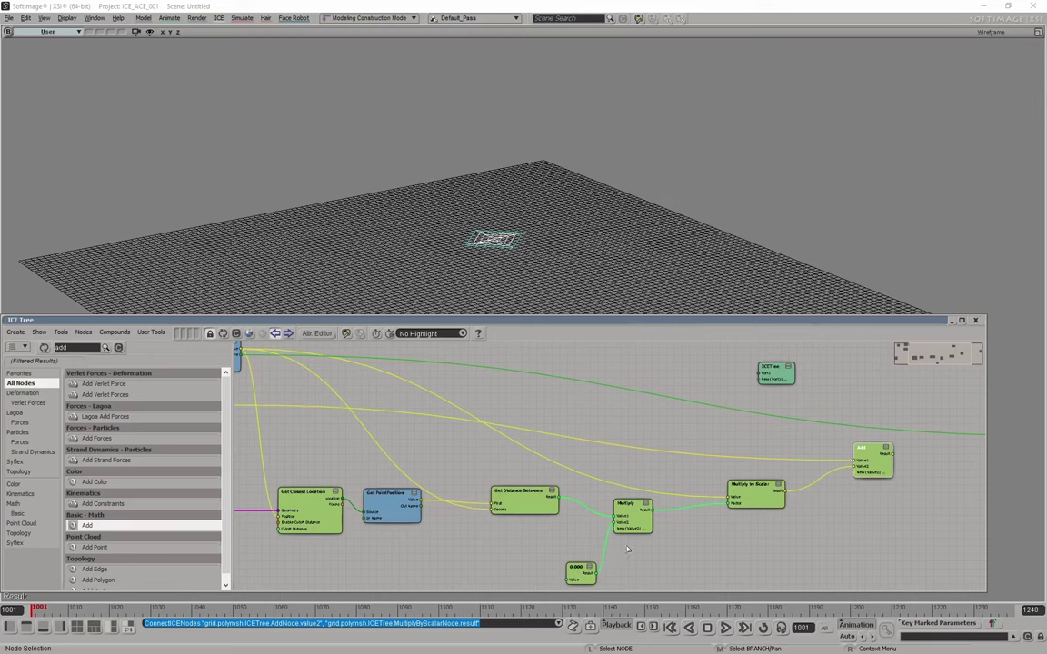
pyautogui.moveTo(691, 451); pyautogui.dragTo(706, 475, button='middle')
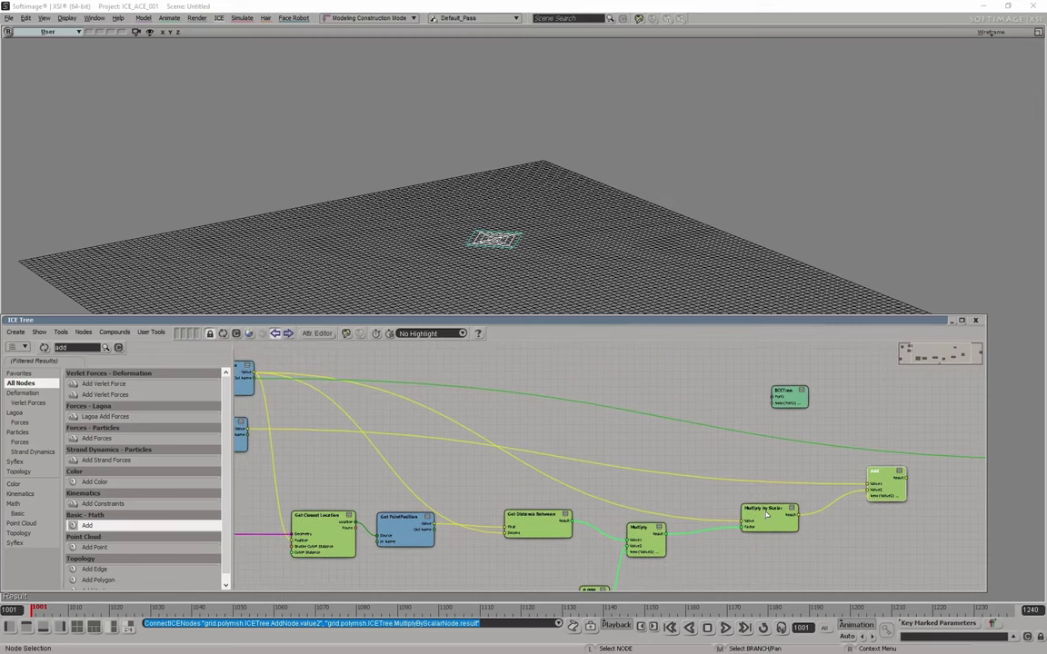
pyautogui.moveTo(538, 464); pyautogui.dragTo(648, 451, button='middle')
pyautogui.scroll(-3, 761, 477)
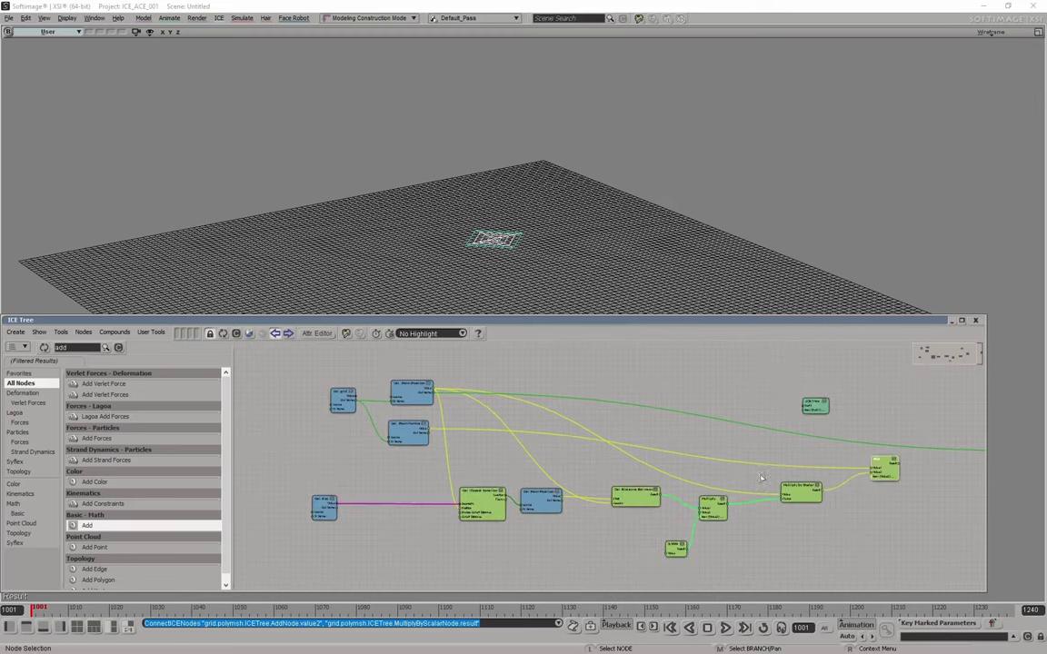
pyautogui.scroll(1, 762, 477)
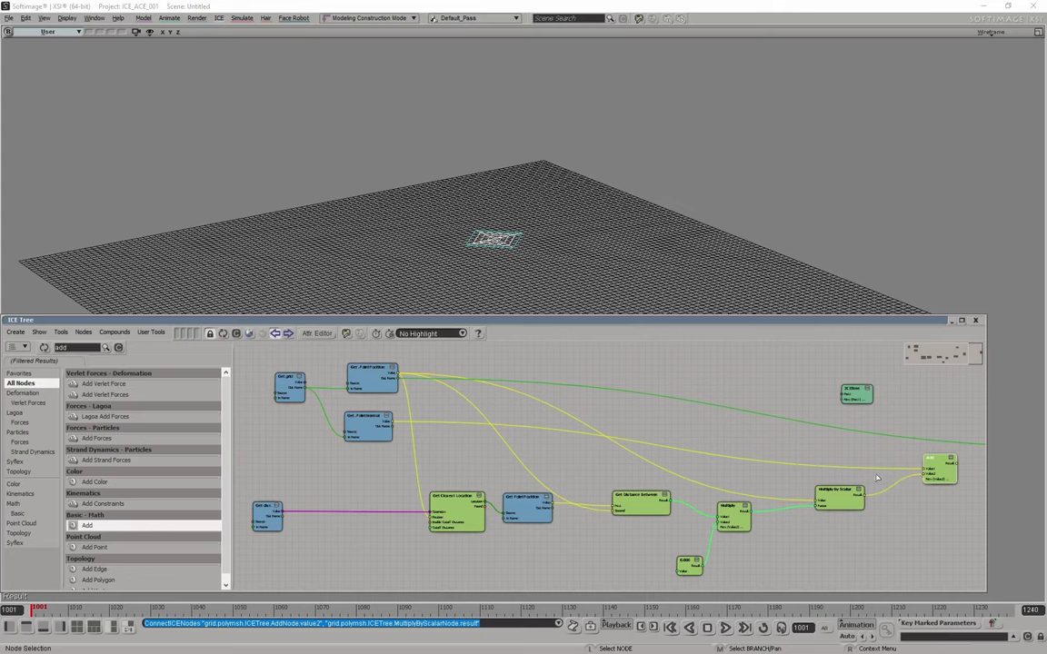
pyautogui.click(382, 433)
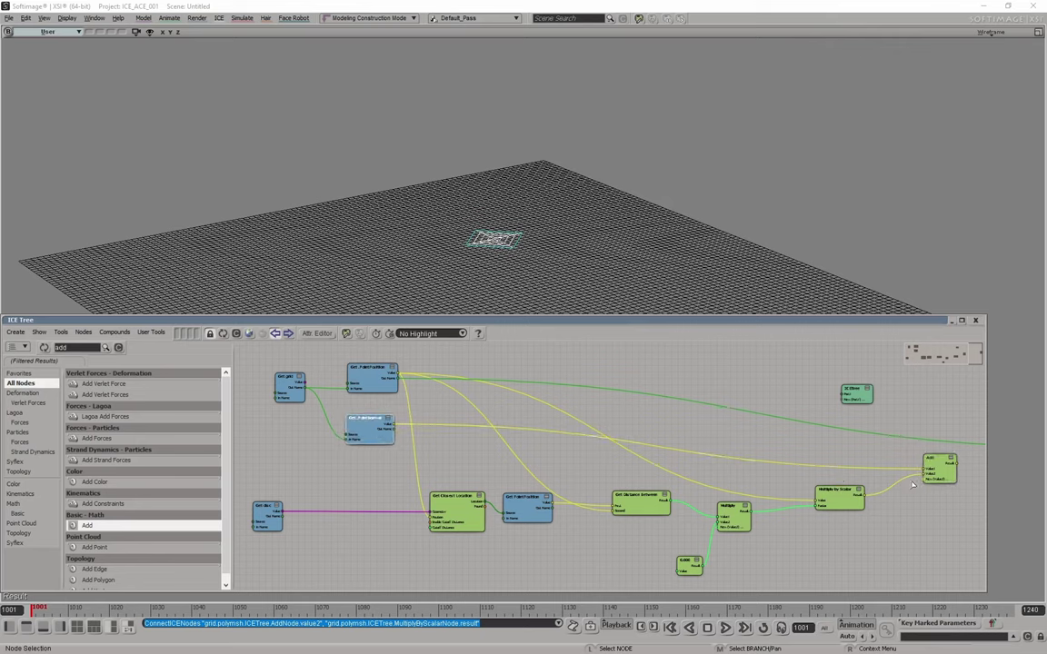
# Step: Connect the Add node's Result to the Set Data node's Value input
pyautogui.moveTo(875, 422); pyautogui.dragTo(480, 424, button='middle')
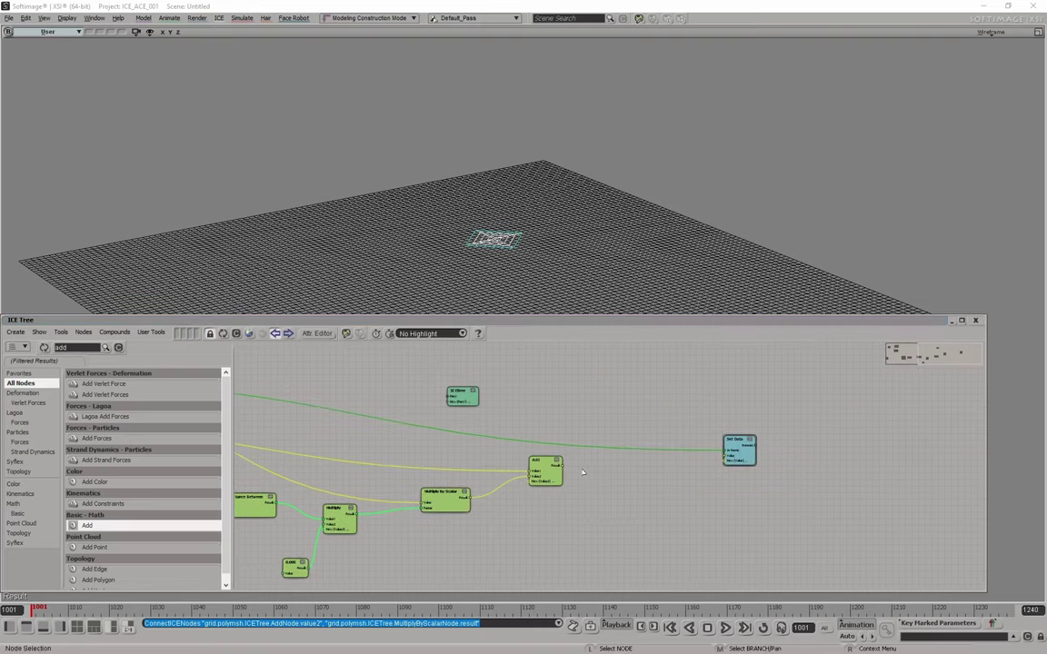
pyautogui.moveTo(560, 468); pyautogui.dragTo(738, 445)
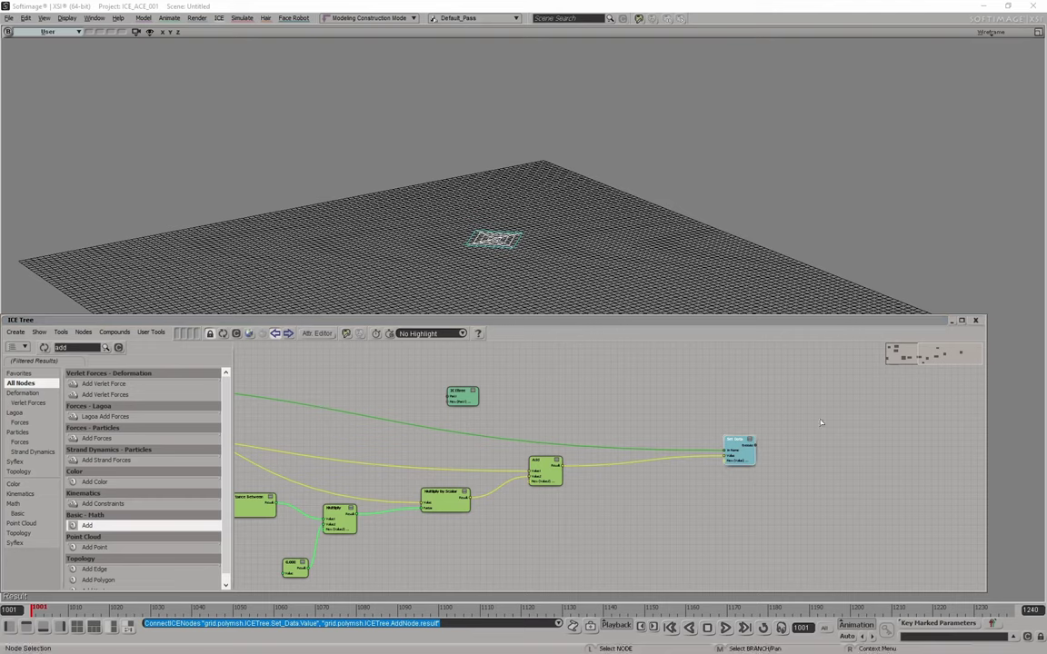
# Step: Move the ICETree node beyond Set Data and connect Set Data's Execute output to its Port1
pyautogui.press('a')
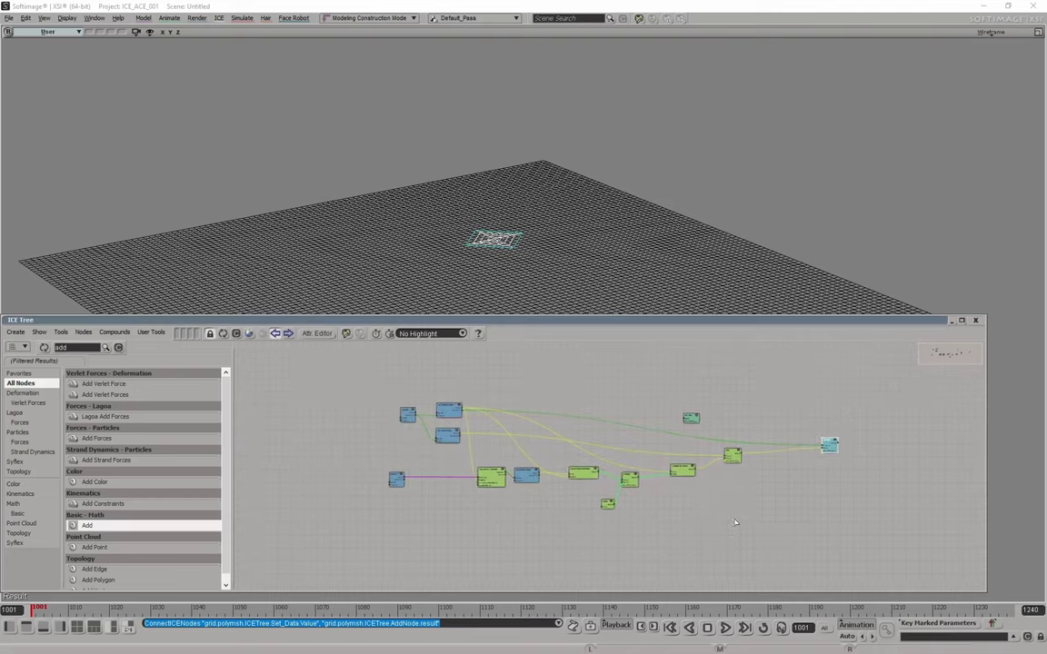
pyautogui.scroll(3, 846, 449)
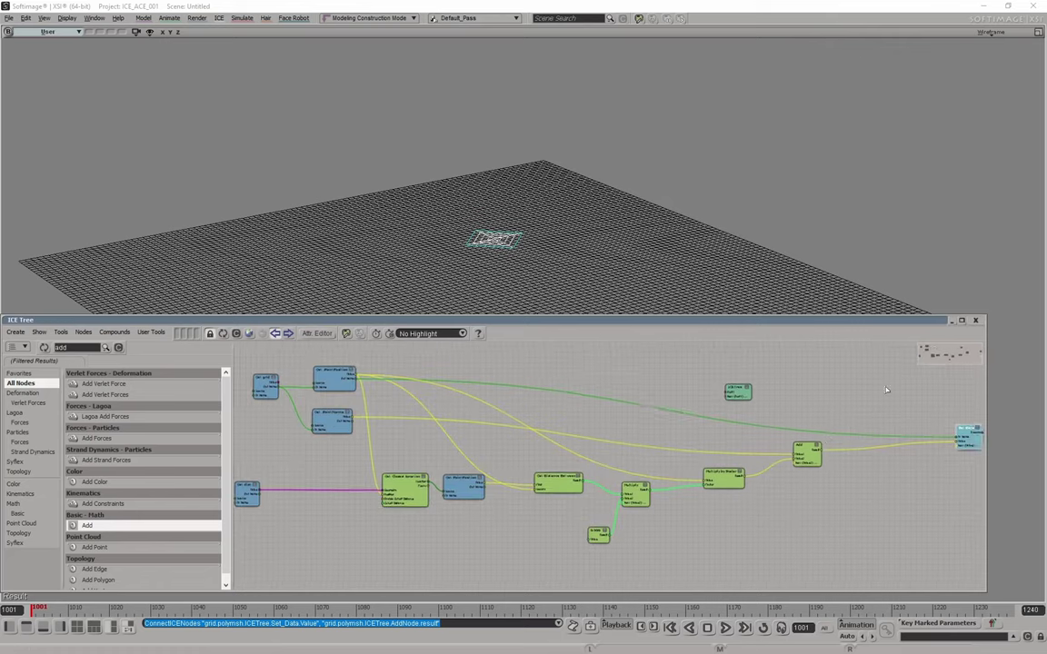
pyautogui.moveTo(914, 384); pyautogui.dragTo(571, 406, button='middle')
pyautogui.press('shift')
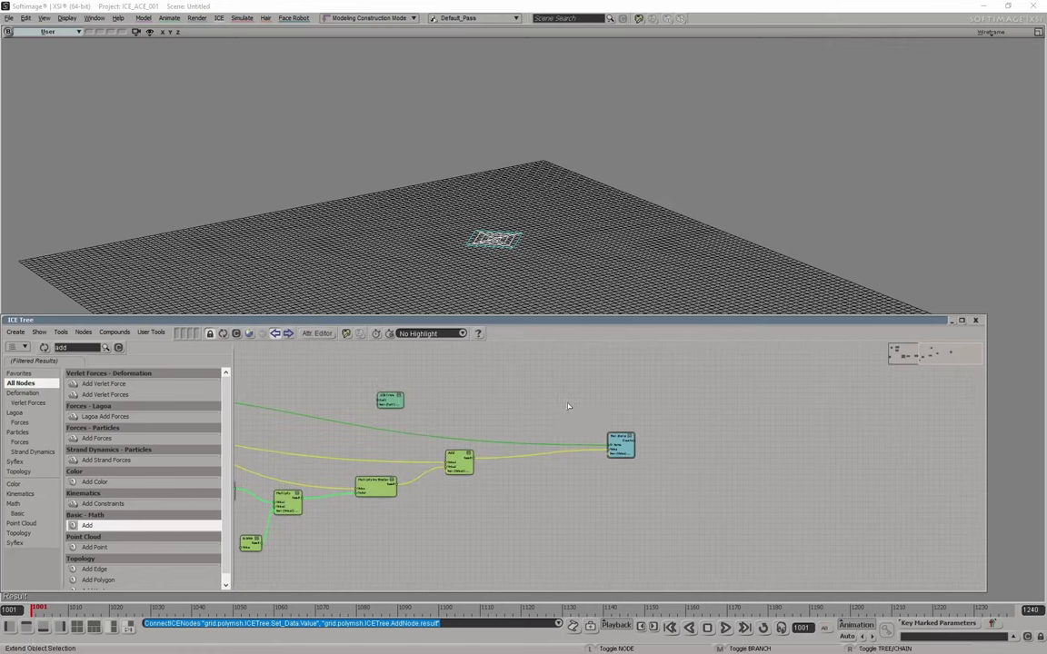
pyautogui.moveTo(383, 398); pyautogui.dragTo(706, 425)
pyautogui.scroll(4, 701, 455)
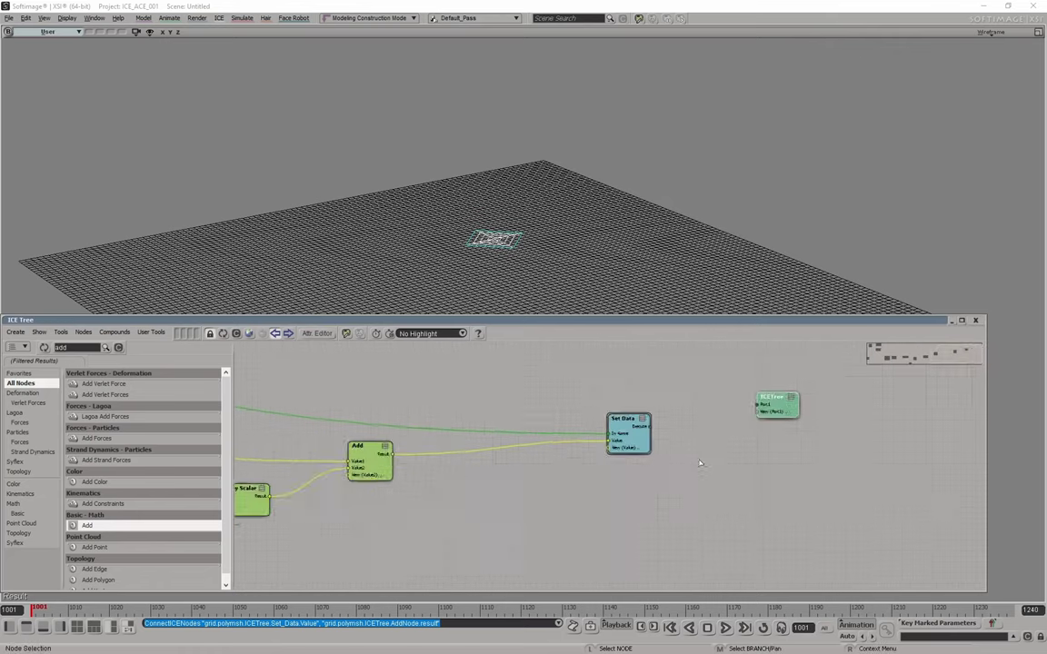
pyautogui.moveTo(726, 422); pyautogui.dragTo(589, 451, button='middle')
pyautogui.moveTo(524, 449); pyautogui.dragTo(685, 420)
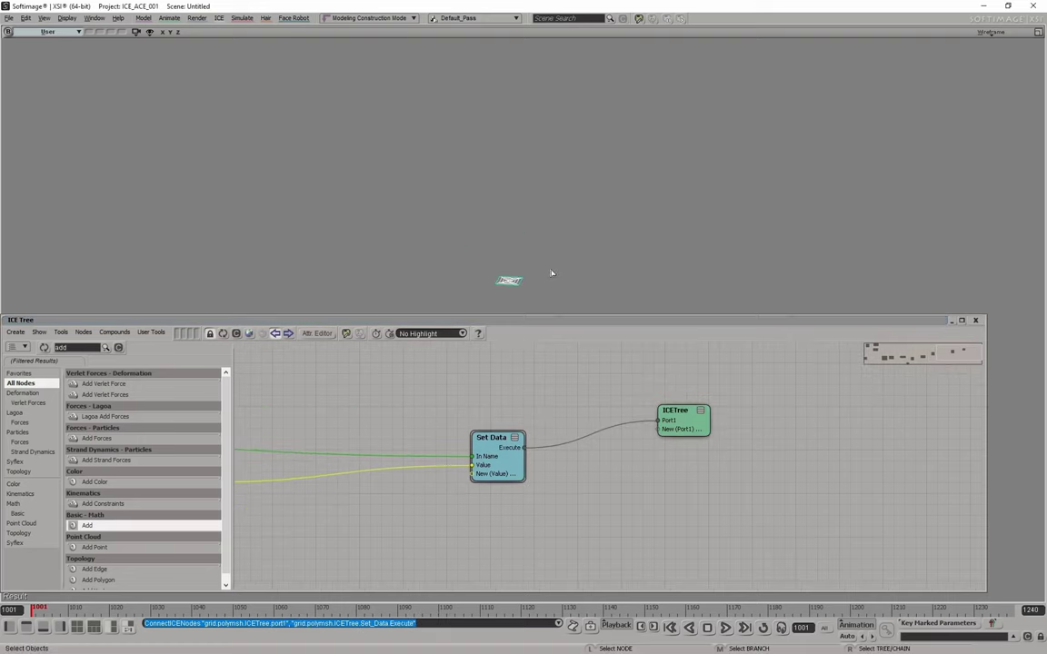
# Step: Set the scalar node feeding Multiply's Value2 input to 1
pyautogui.click(549, 253)
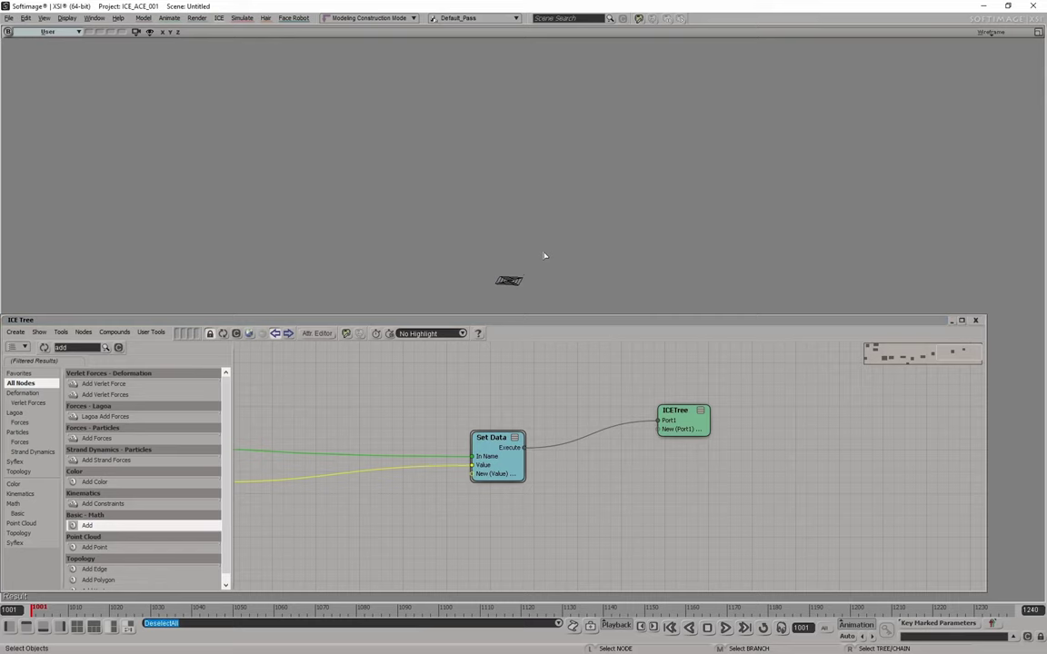
pyautogui.moveTo(585, 280); pyautogui.dragTo(533, 313, button='right')
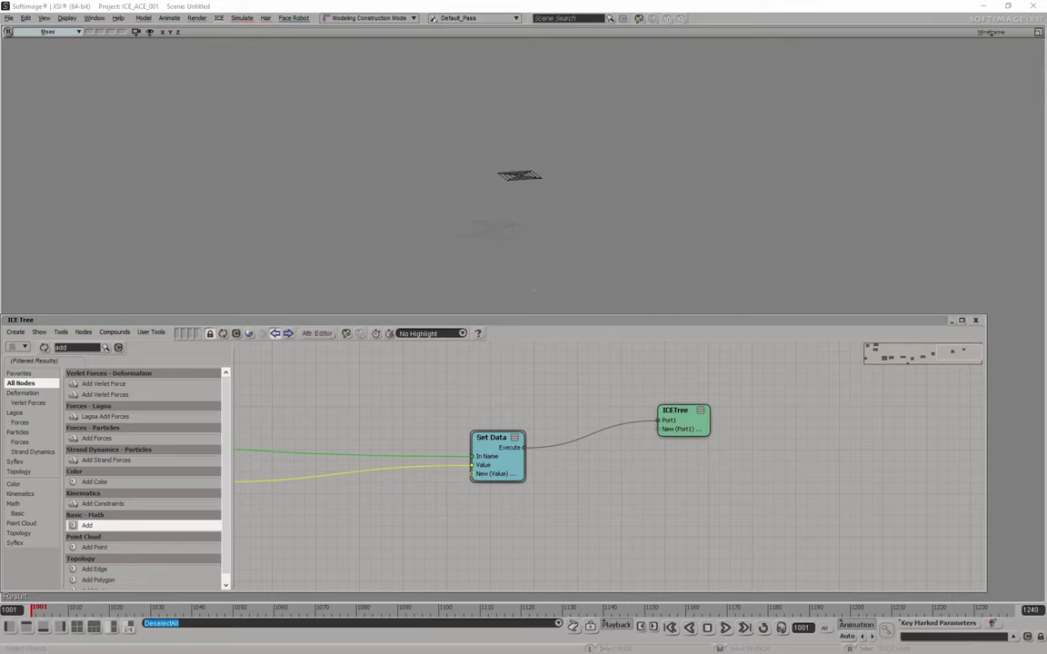
pyautogui.moveTo(357, 528); pyautogui.dragTo(912, 490, button='middle')
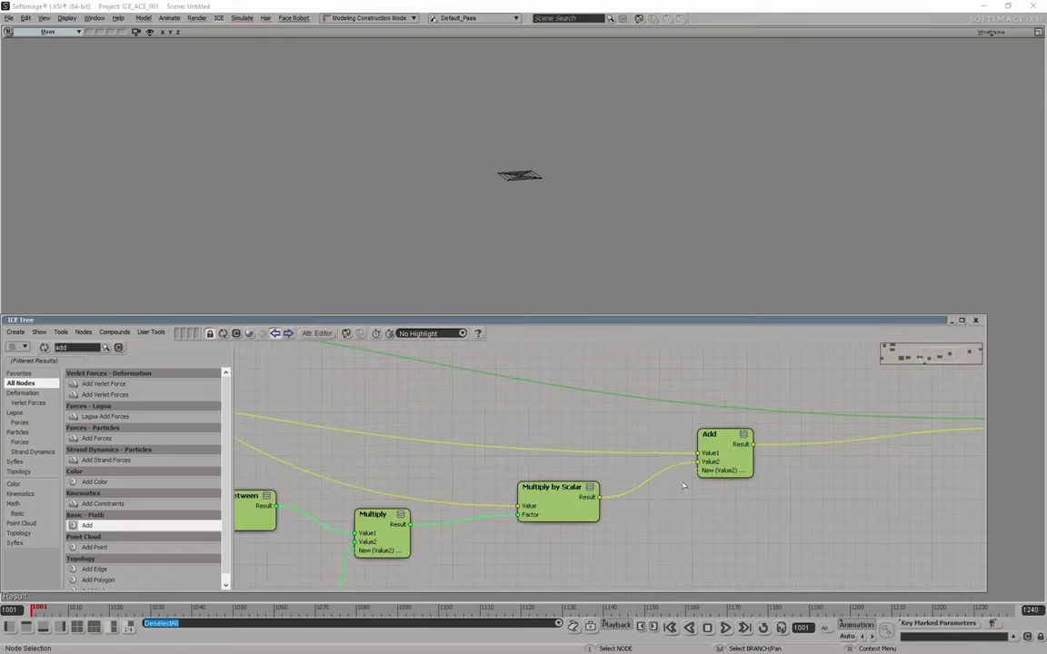
pyautogui.moveTo(651, 601); pyautogui.dragTo(637, 518, button='middle')
pyautogui.doubleClick(356, 510)
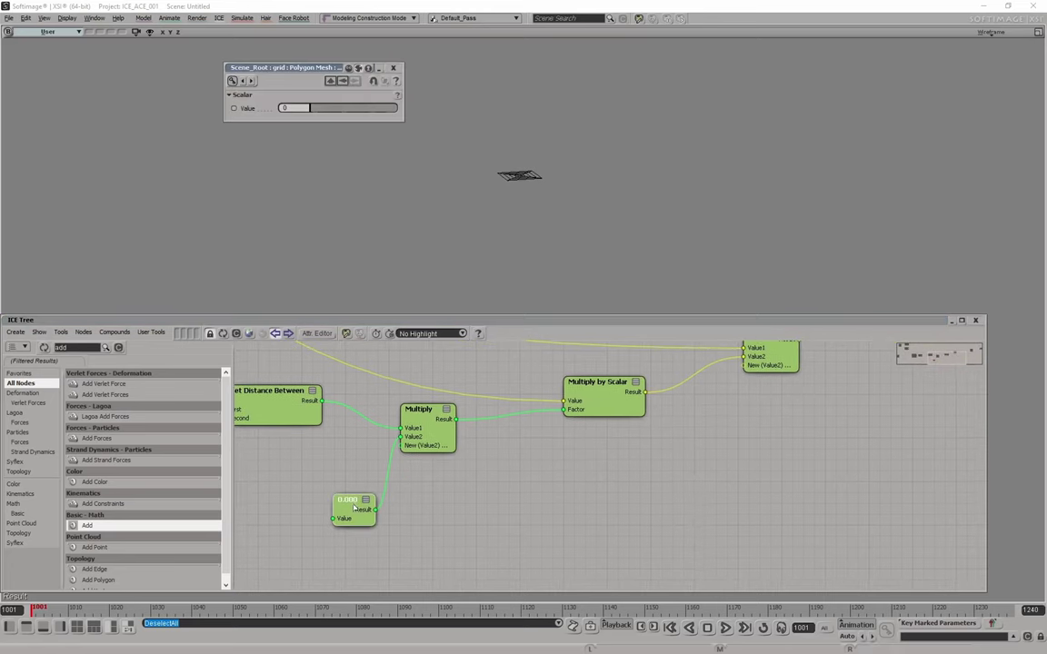
pyautogui.write('1')
pyautogui.press('Return')
# Step: Examine the deformed grid around the disc from several angles and distances
pyautogui.scroll(-10, 678, 189)
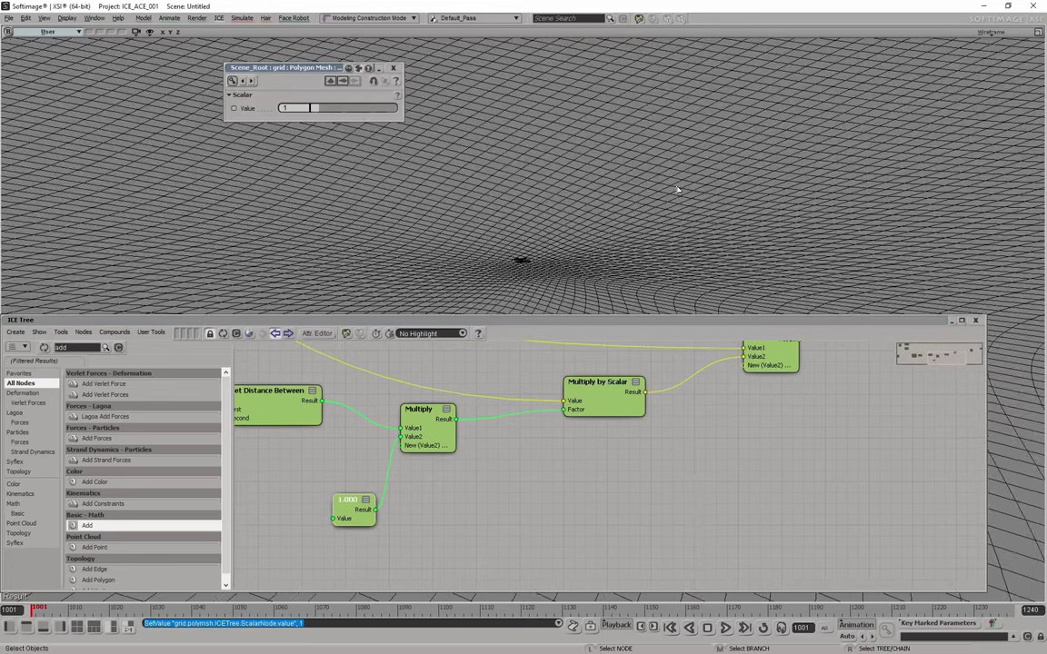
pyautogui.scroll(1, 625, 247)
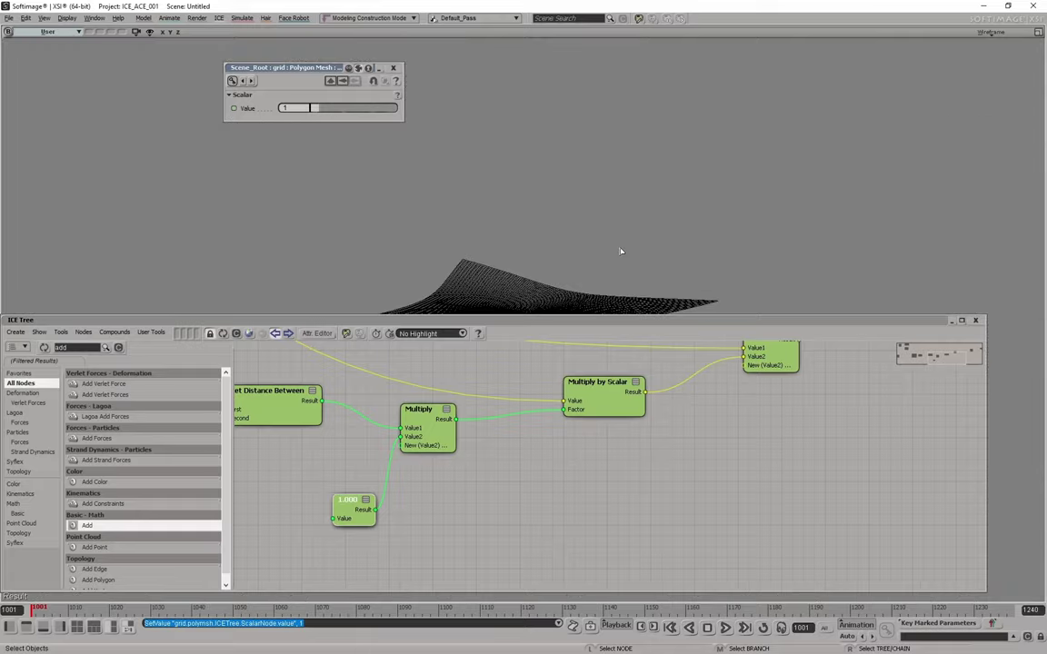
pyautogui.press('s')
pyautogui.moveTo(598, 273); pyautogui.dragTo(608, 226)
pyautogui.moveTo(611, 229); pyautogui.dragTo(564, 265, button='right')
pyautogui.scroll(5, 596, 257)
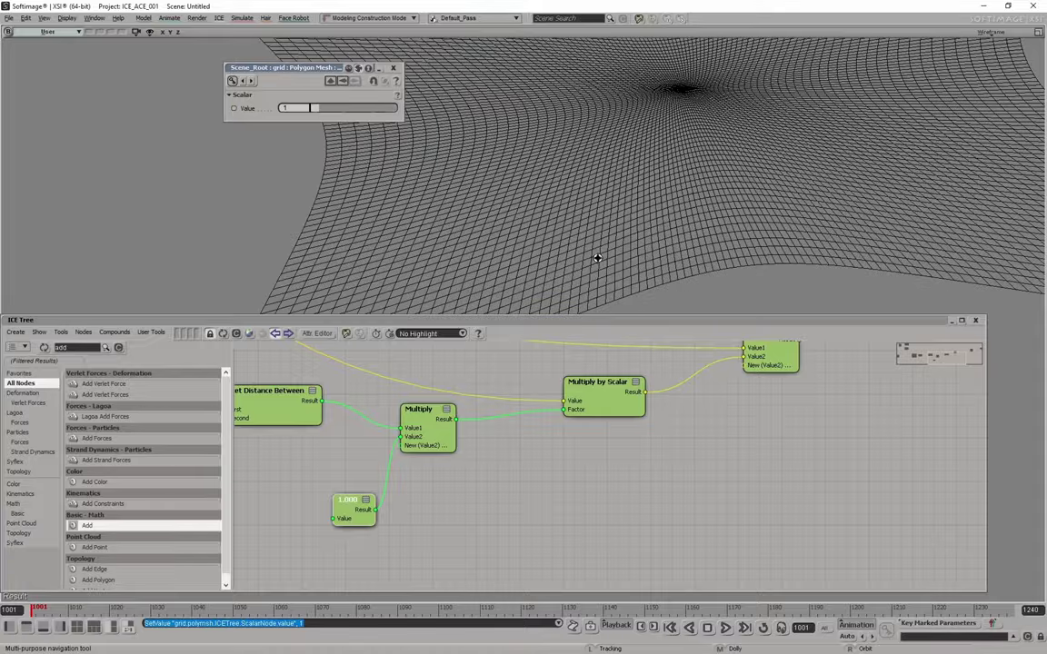
pyautogui.moveTo(689, 143); pyautogui.dragTo(653, 162)
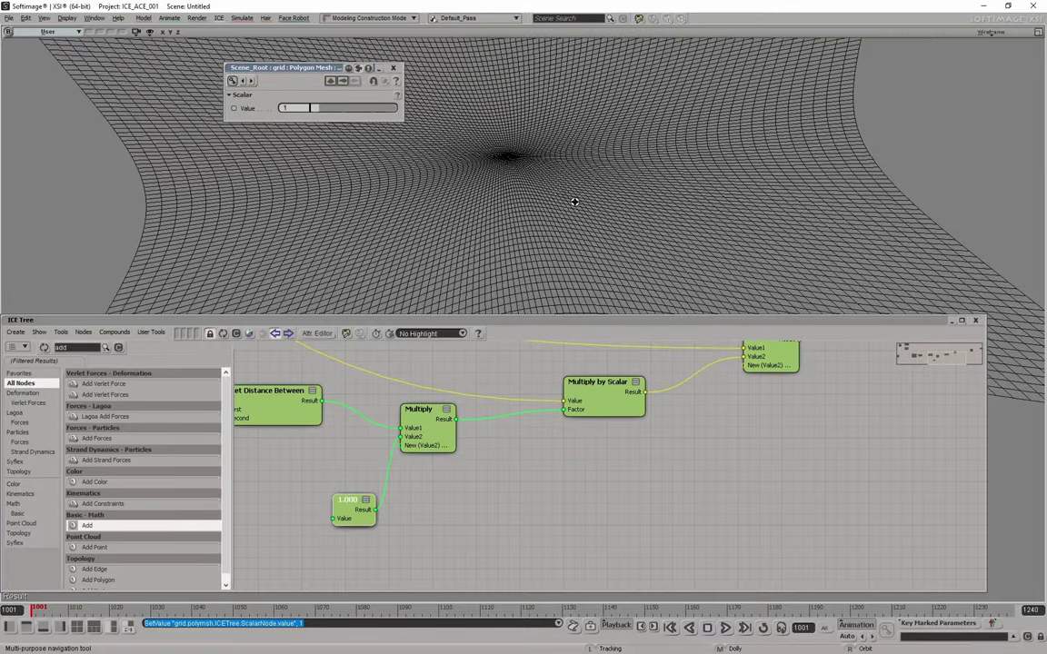
pyautogui.moveTo(560, 196); pyautogui.dragTo(568, 197)
pyautogui.moveTo(568, 197); pyautogui.dragTo(903, 264, button='right')
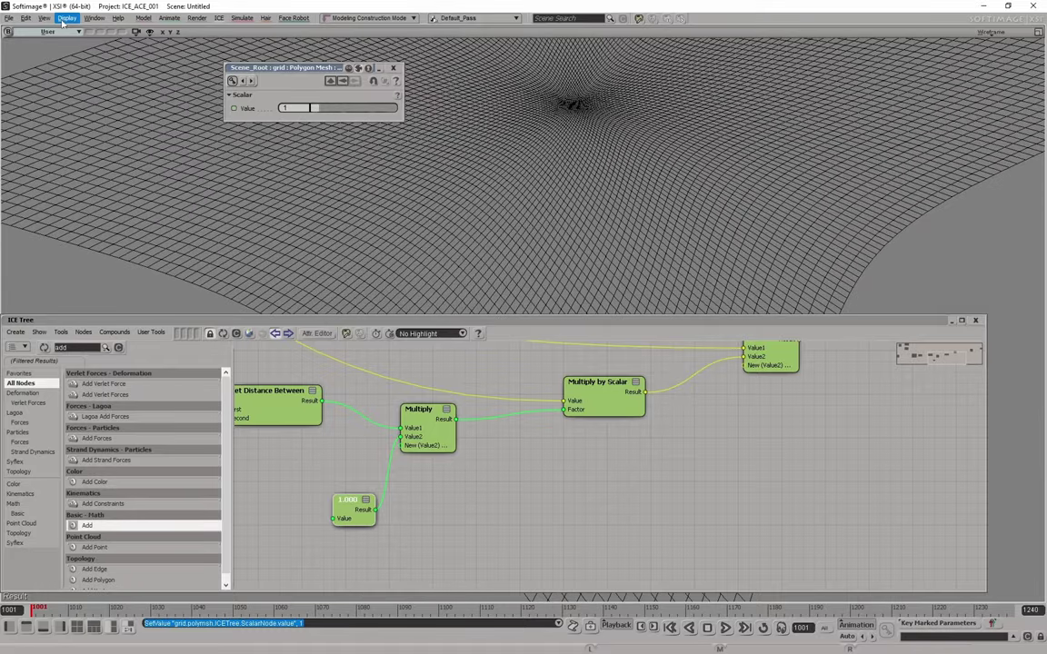
# Step: Create a polygon mesh sphere primitive and move its property window clear of the sphere
pyautogui.click(142, 18)
pyautogui.moveTo(165, 74)
pyautogui.moveTo(158, 45)
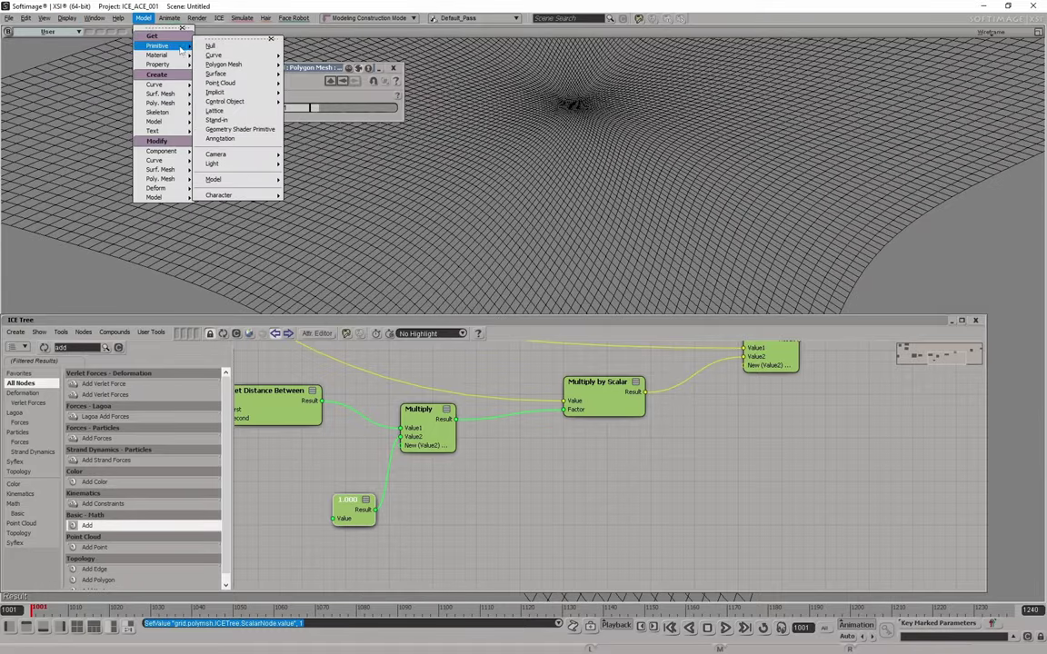
pyautogui.moveTo(223, 64)
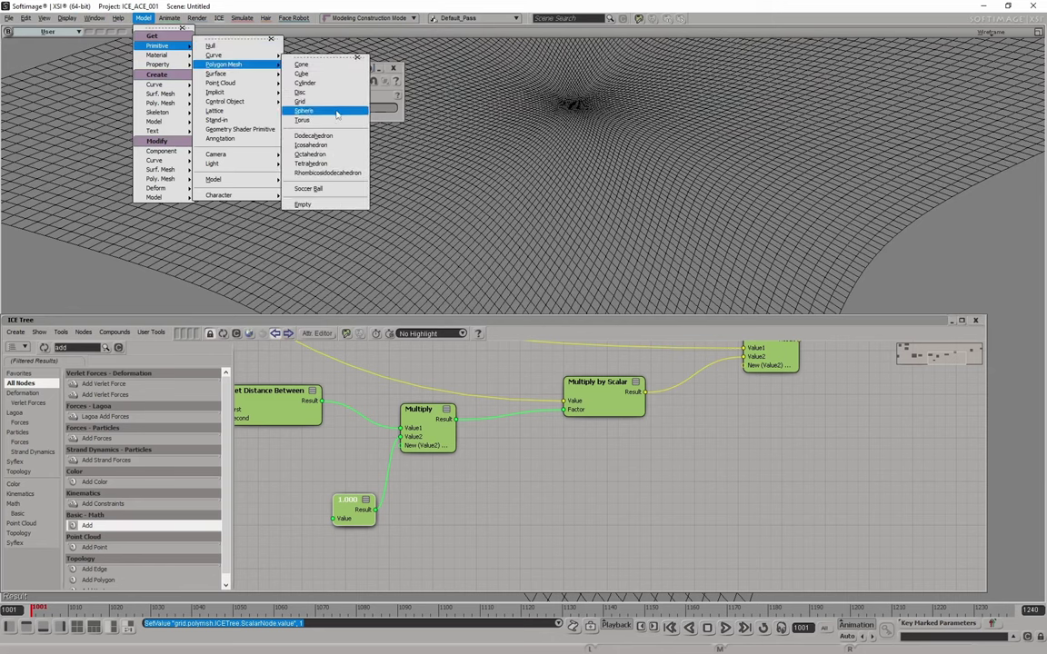
pyautogui.click(305, 110)
pyautogui.moveTo(301, 71); pyautogui.dragTo(660, 71)
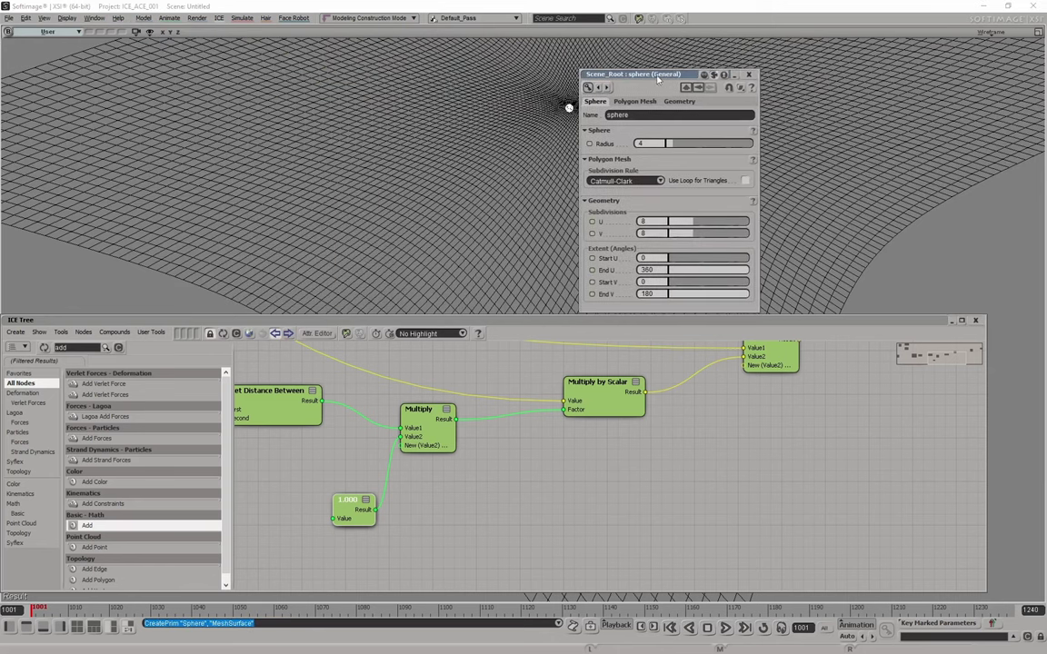
# Step: Bring the sphere into the ICE Tree as a Get sphere node and connect its Value to Get Closest Location's Geometry in place of Get disc
pyautogui.click(751, 68)
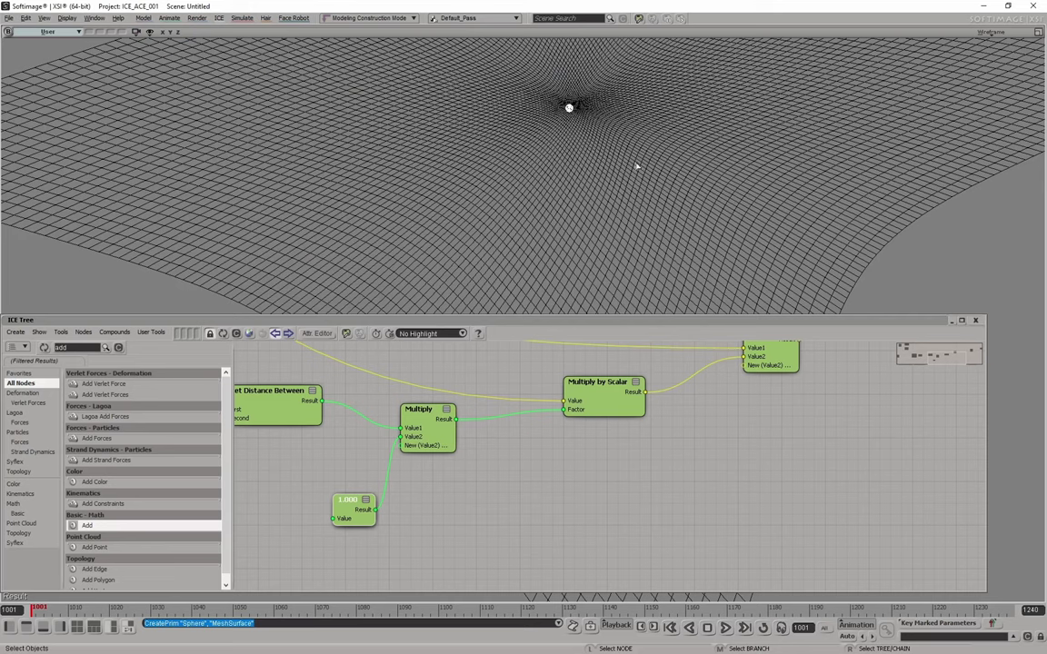
pyautogui.moveTo(555, 570); pyautogui.dragTo(904, 516)
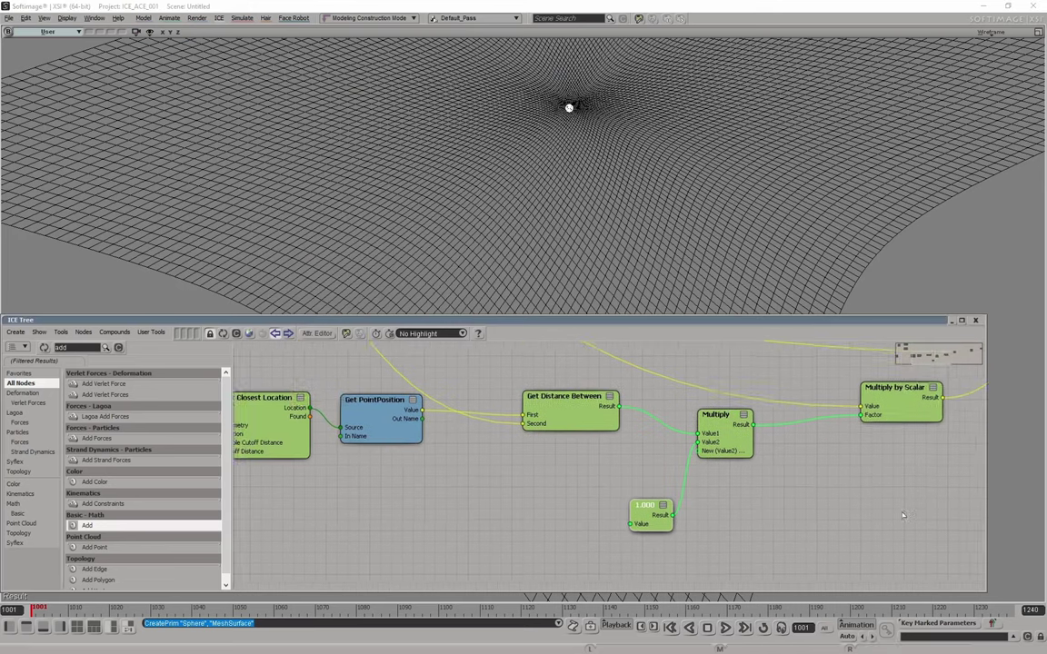
pyautogui.moveTo(417, 508); pyautogui.dragTo(1027, 503)
pyautogui.moveTo(788, 509); pyautogui.dragTo(584, 520)
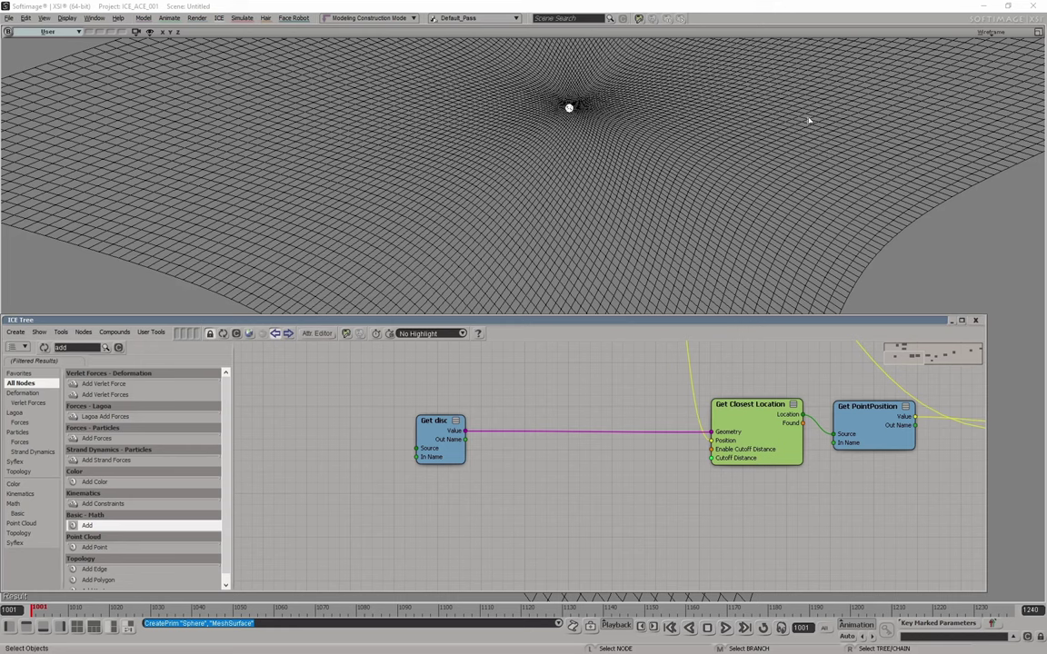
pyautogui.press('8')
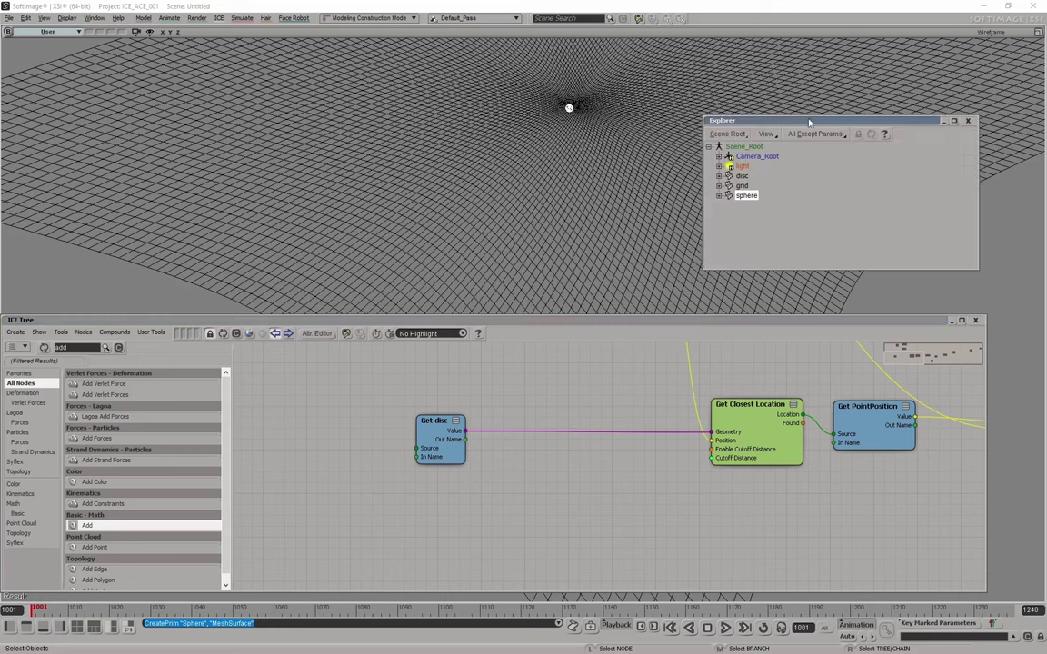
pyautogui.moveTo(524, 475); pyautogui.dragTo(712, 433)
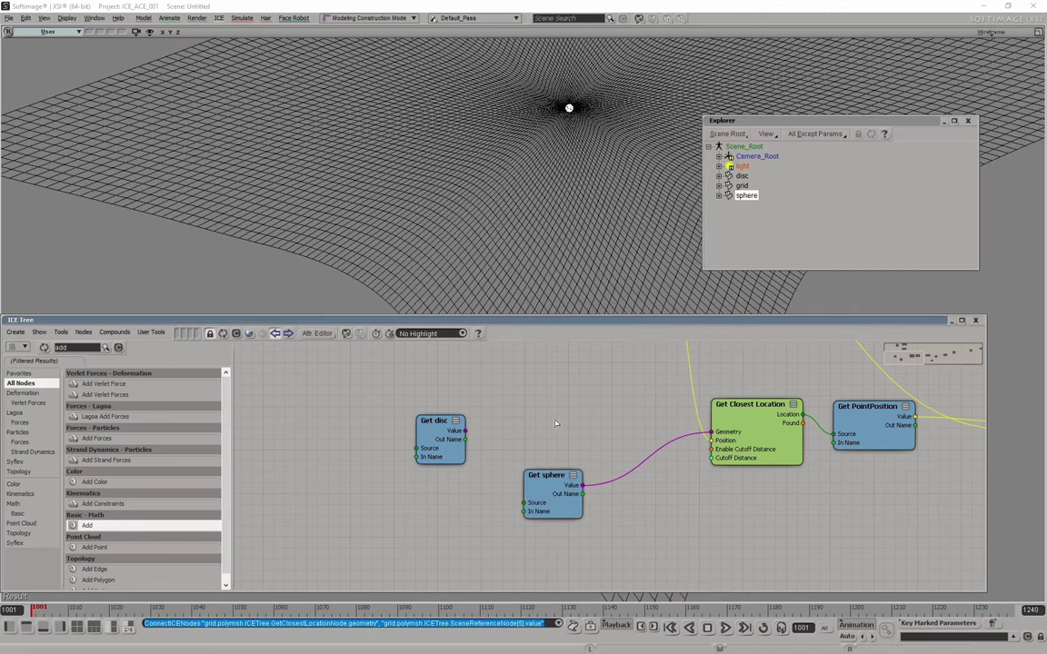
pyautogui.click(669, 166)
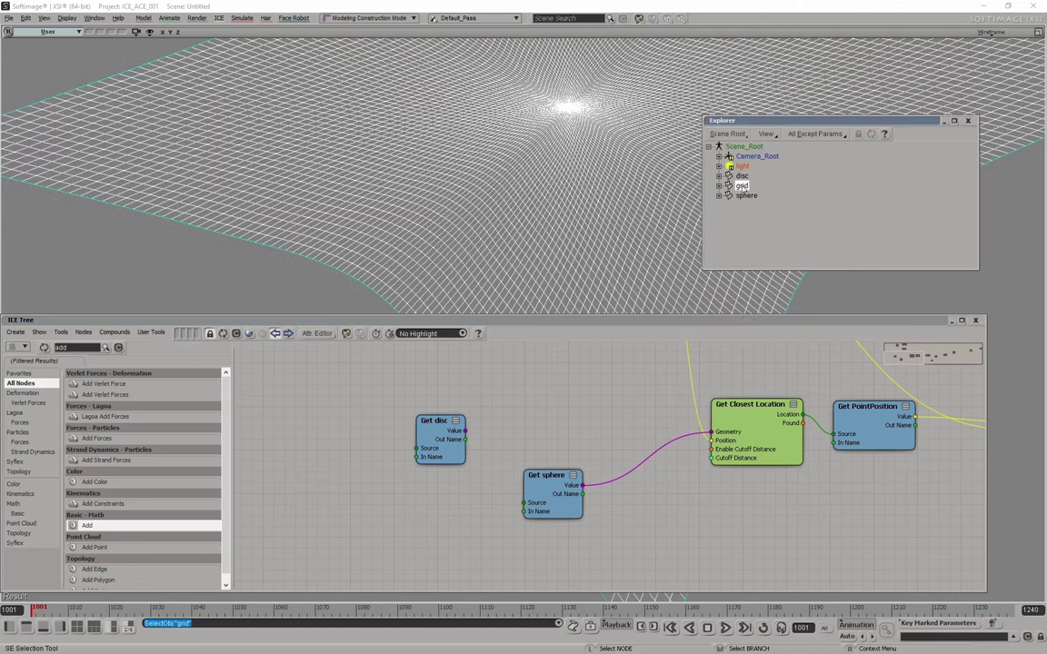
pyautogui.click(743, 177)
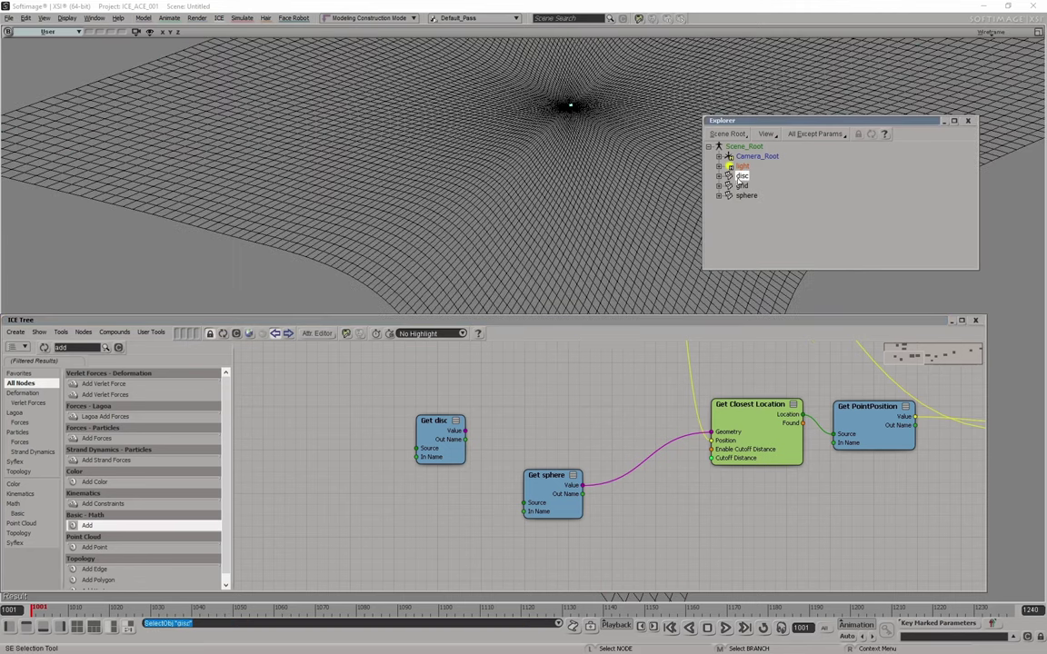
pyautogui.press('Delete')
pyautogui.hotkey('ctrl', 'z')
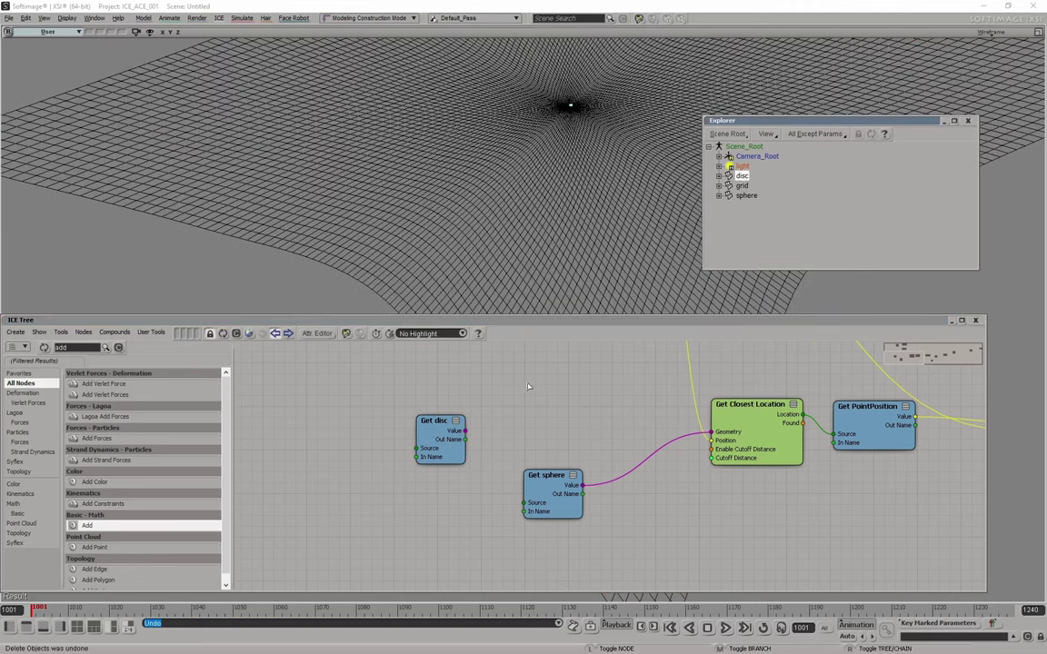
# Step: Move the disconnected Get disc node farther away from Get sphere and close the scene Explorer
pyautogui.moveTo(420, 423); pyautogui.dragTo(348, 420)
pyautogui.moveTo(654, 381); pyautogui.dragTo(527, 391, button='middle')
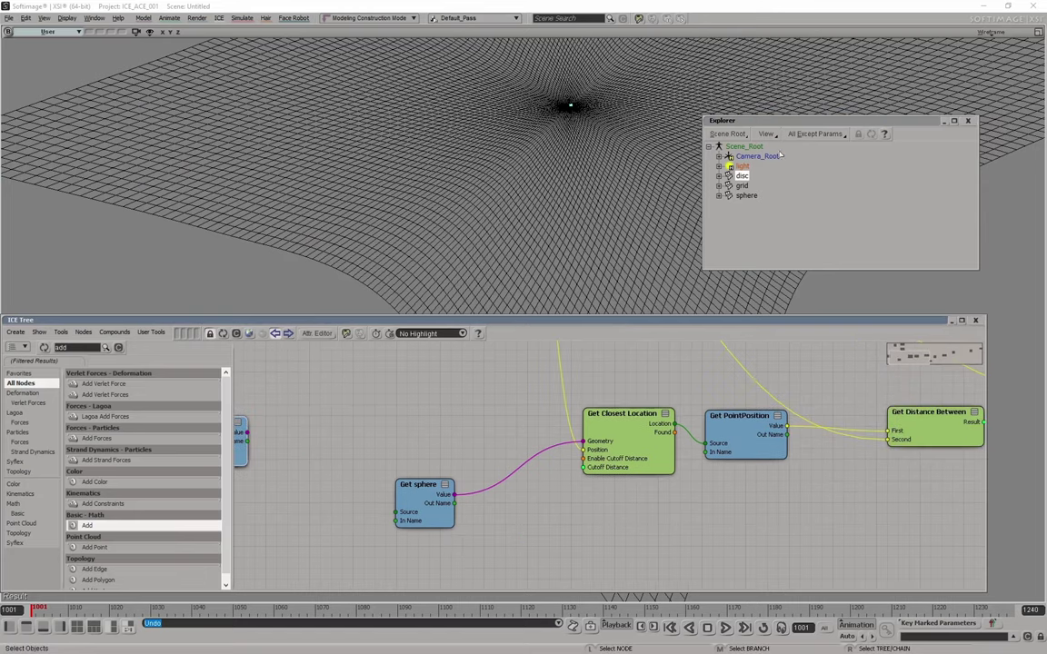
pyautogui.click(968, 121)
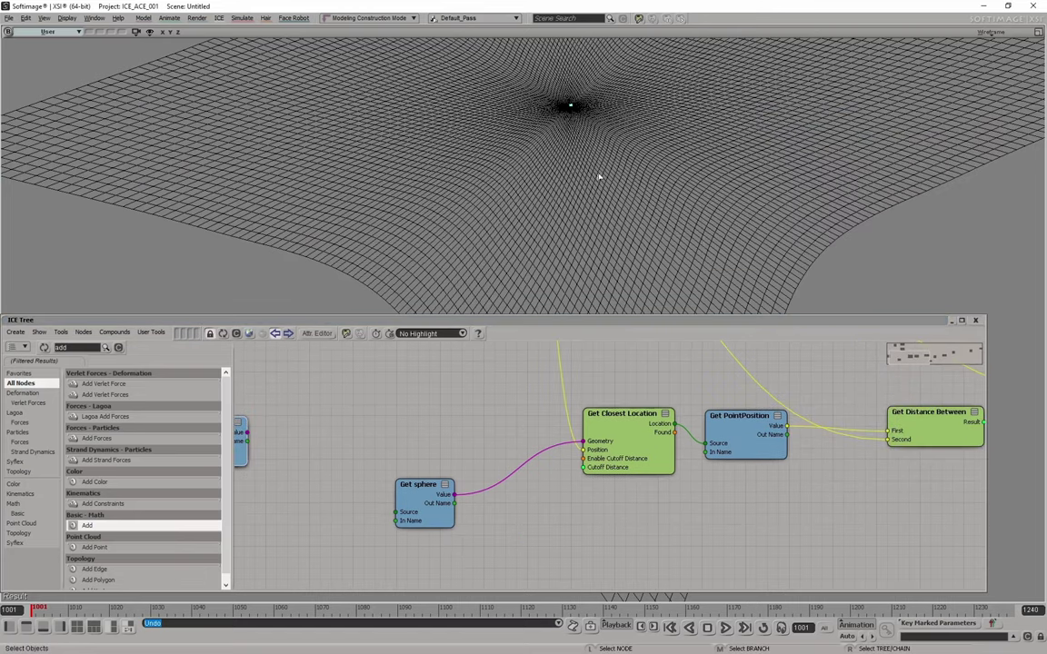
# Step: Select the sphere at the centre of the deformed grid and raise it vertically by about 15.7 units
pyautogui.press('s')
pyautogui.moveTo(617, 203); pyautogui.dragTo(598, 237)
pyautogui.moveTo(598, 237); pyautogui.dragTo(589, 206, button='right')
pyautogui.scroll(5, 555, 128)
pyautogui.scroll(-4, 564, 122)
pyautogui.click(512, 213)
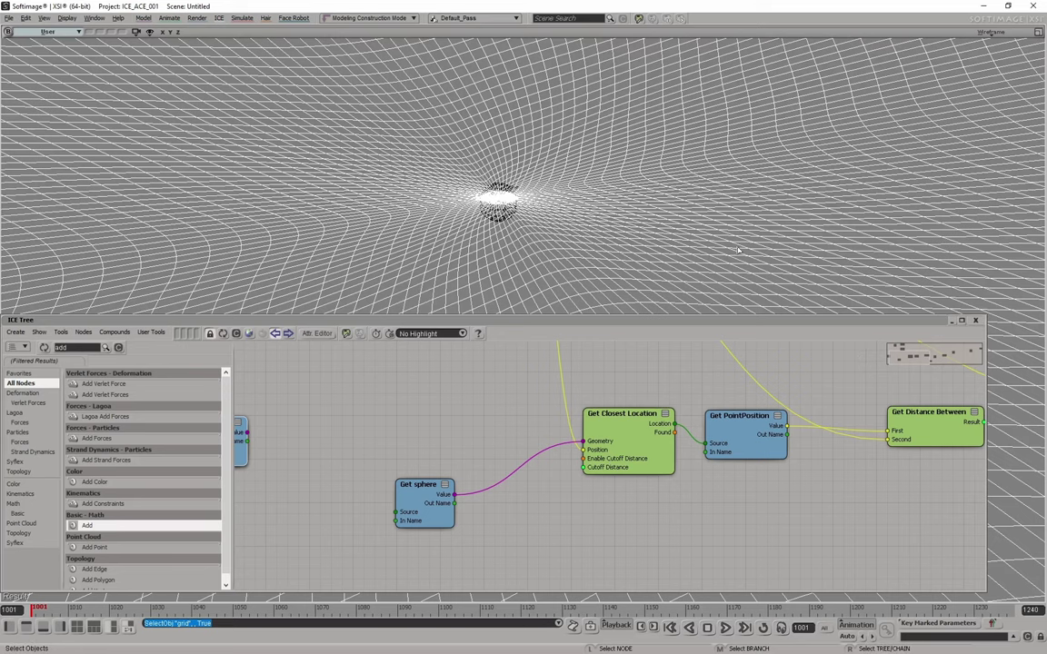
pyautogui.press('8')
pyautogui.press('v')
pyautogui.moveTo(509, 159); pyautogui.dragTo(508, 89)
pyautogui.scroll(-5, 496, 168)
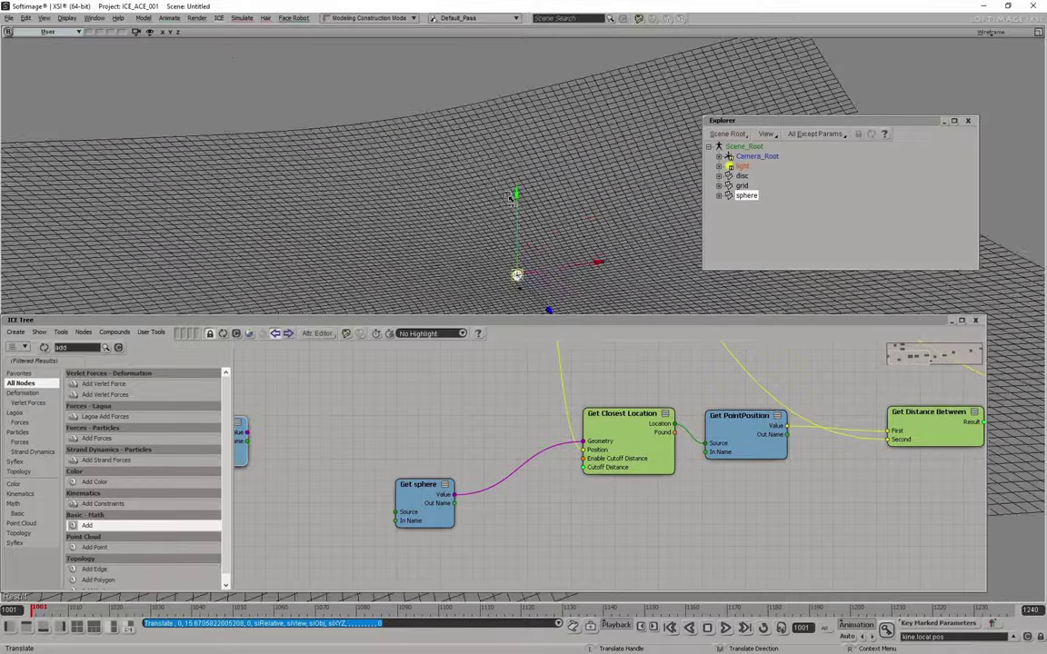
# Step: Raise the sphere about 26.3 units more and reposition it freely over the grid to try out the deformation
pyautogui.scroll(-5, 510, 195)
pyautogui.moveTo(523, 260)
pyautogui.mouseDown()
pyautogui.moveTo(527, 186)
pyautogui.moveTo(527, 252)
pyautogui.moveTo(530, 239)
pyautogui.mouseUp()
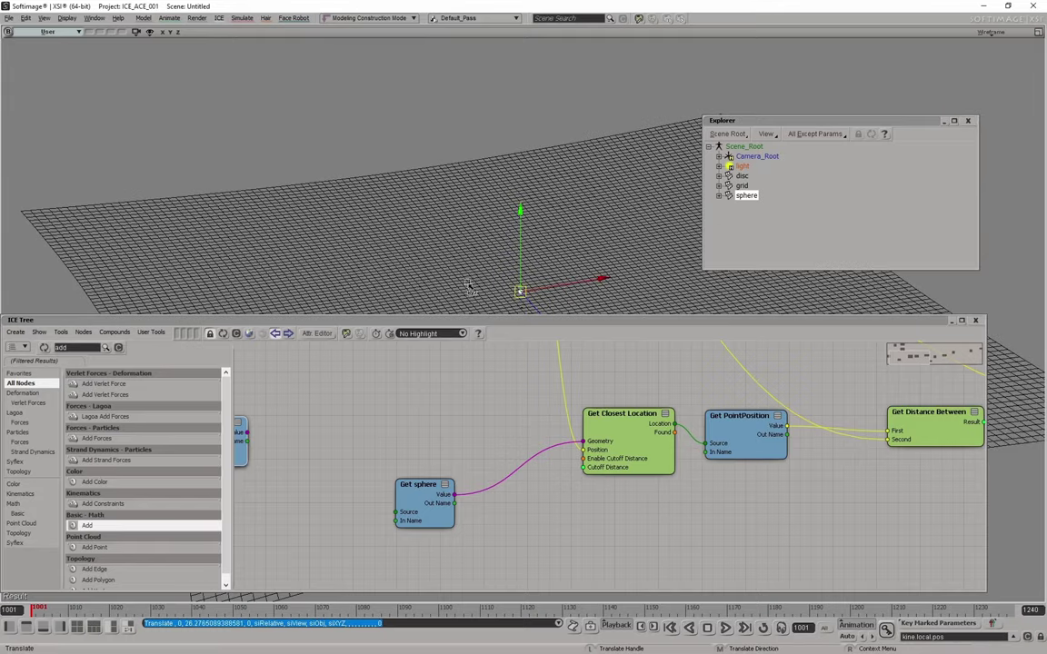
pyautogui.click(967, 119)
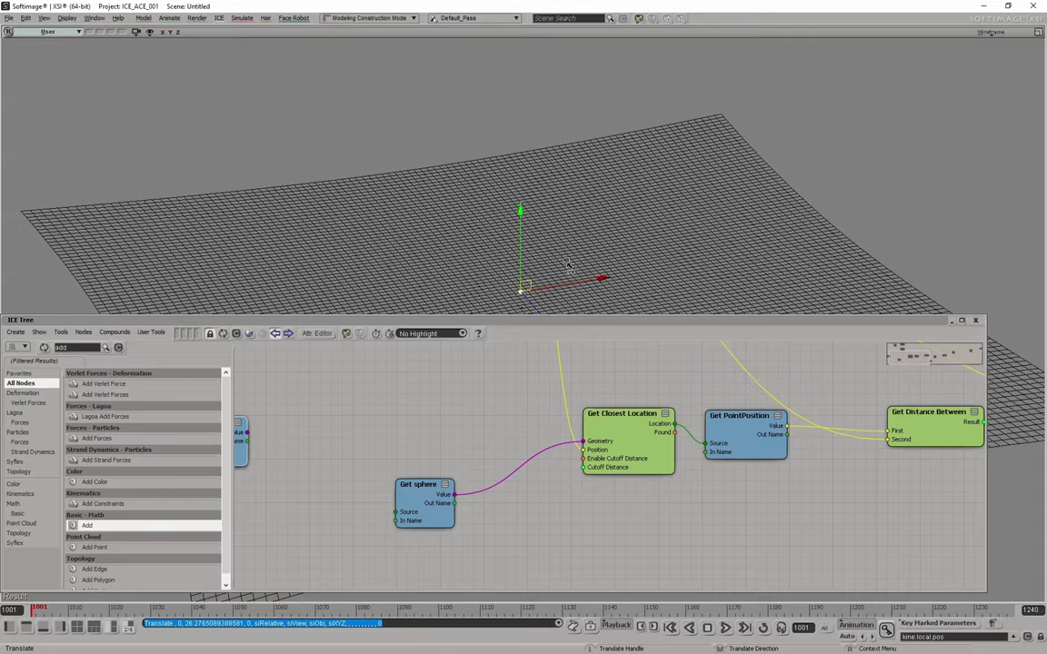
pyautogui.moveTo(562, 289); pyautogui.dragTo(540, 285)
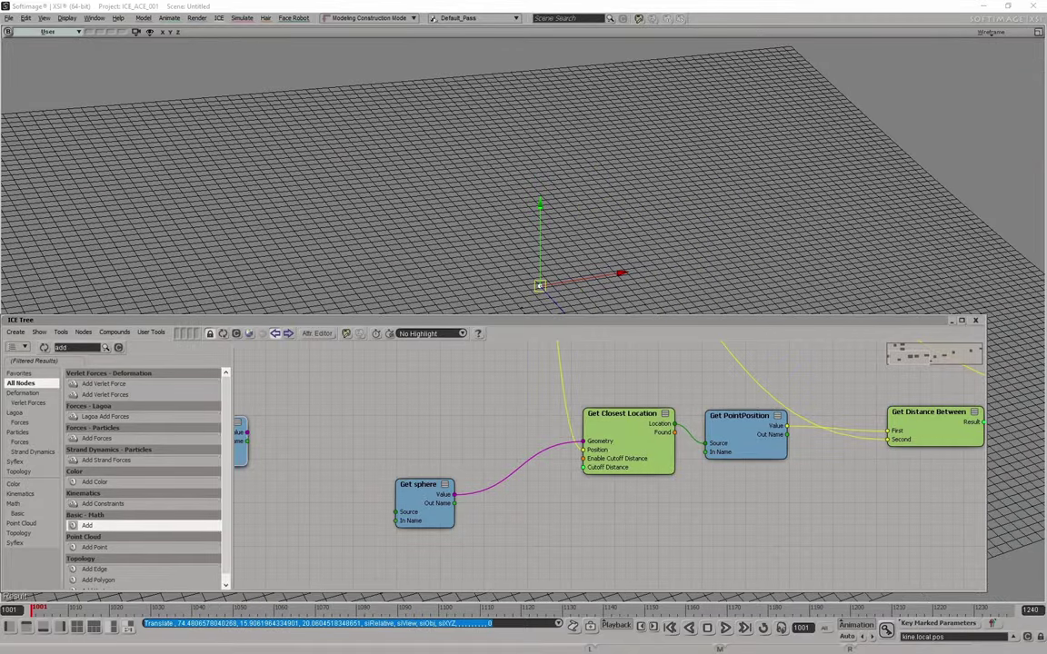
# Step: Review the Get grid, PointPosition and PointNormal nodes and the Show Values options of PointPosition's link to Get Distance Between
pyautogui.moveTo(832, 444); pyautogui.dragTo(529, 471, button='middle')
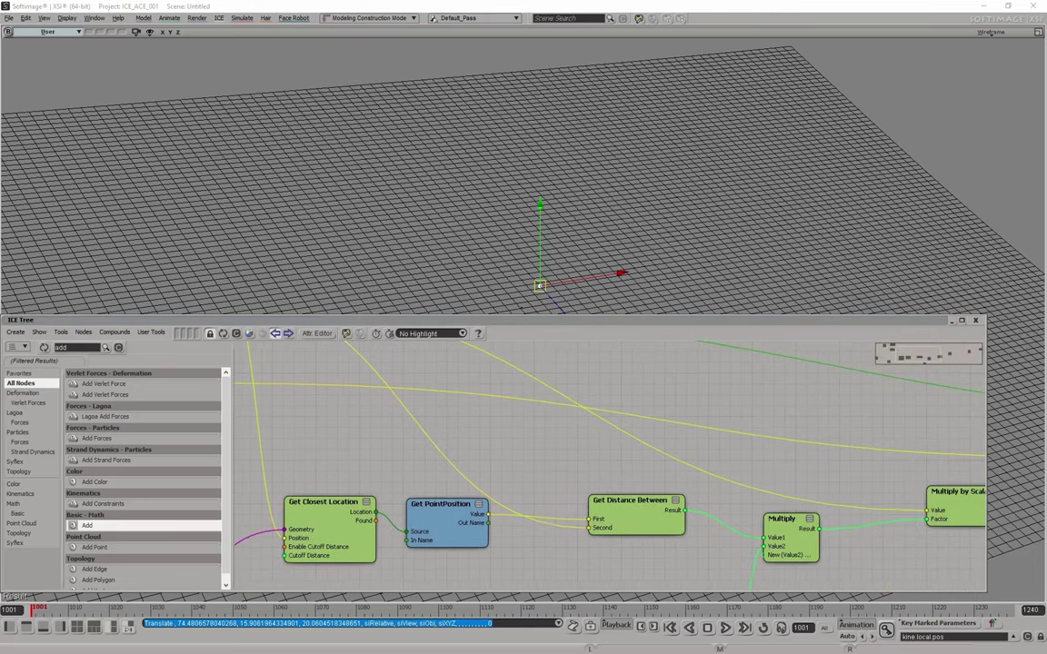
pyautogui.moveTo(353, 459); pyautogui.dragTo(829, 547, button='middle')
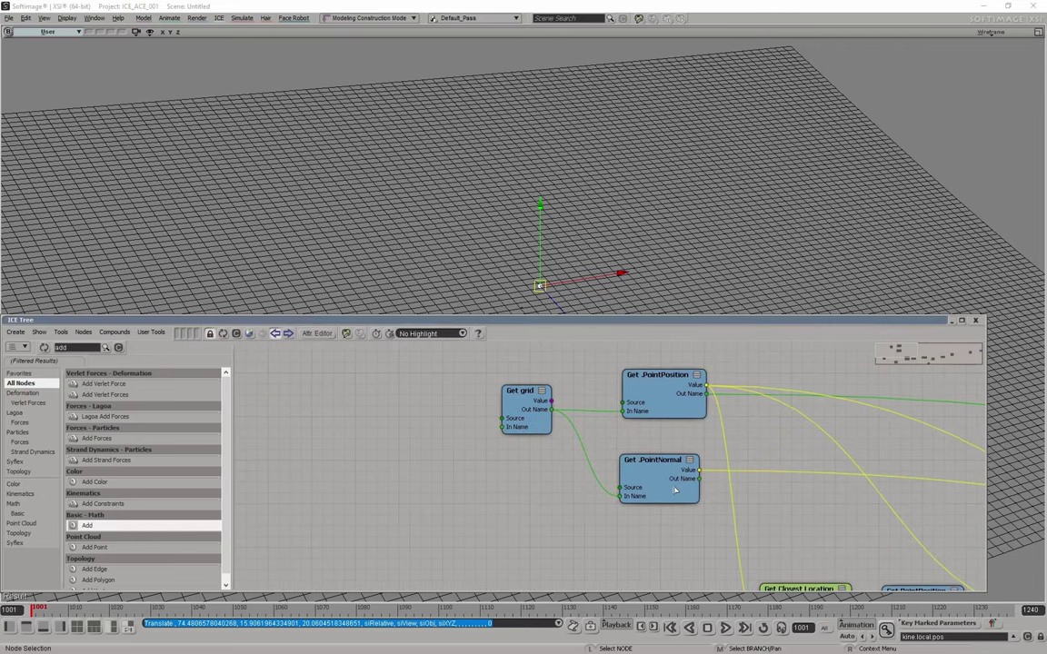
pyautogui.doubleClick(881, 495)
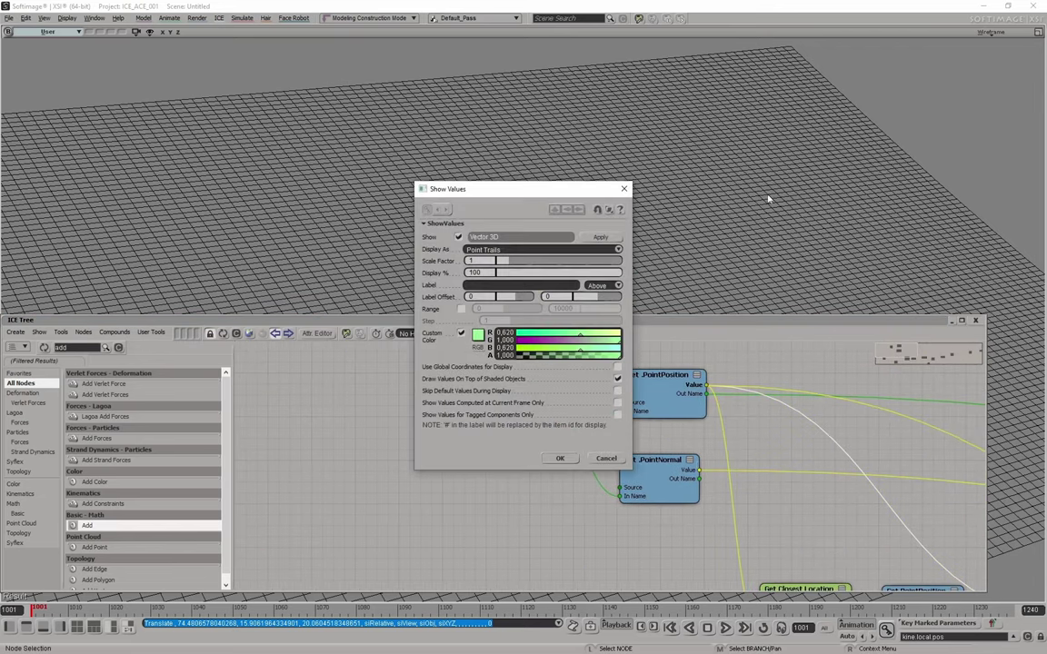
pyautogui.click(624, 188)
pyautogui.moveTo(527, 467); pyautogui.dragTo(420, 480, button='middle')
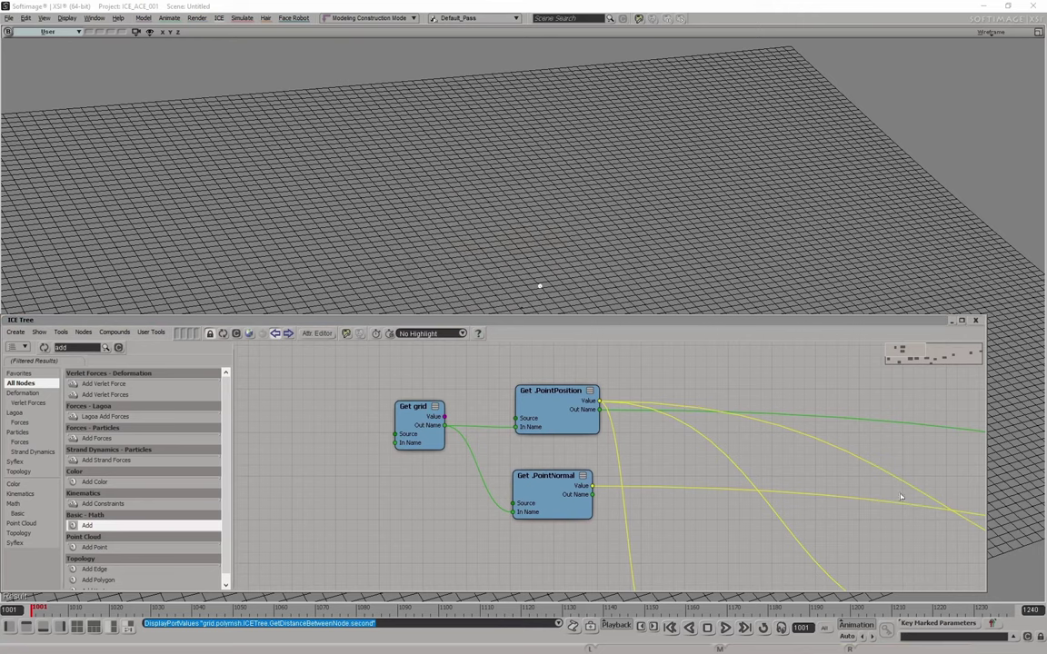
# Step: Review the Get sphere and Get Closest Location chain and inspect the properties of its Get PointPosition node
pyautogui.scroll(-3, 645, 535)
pyautogui.moveTo(682, 531); pyautogui.dragTo(589, 371, button='middle')
pyautogui.scroll(2, 705, 470)
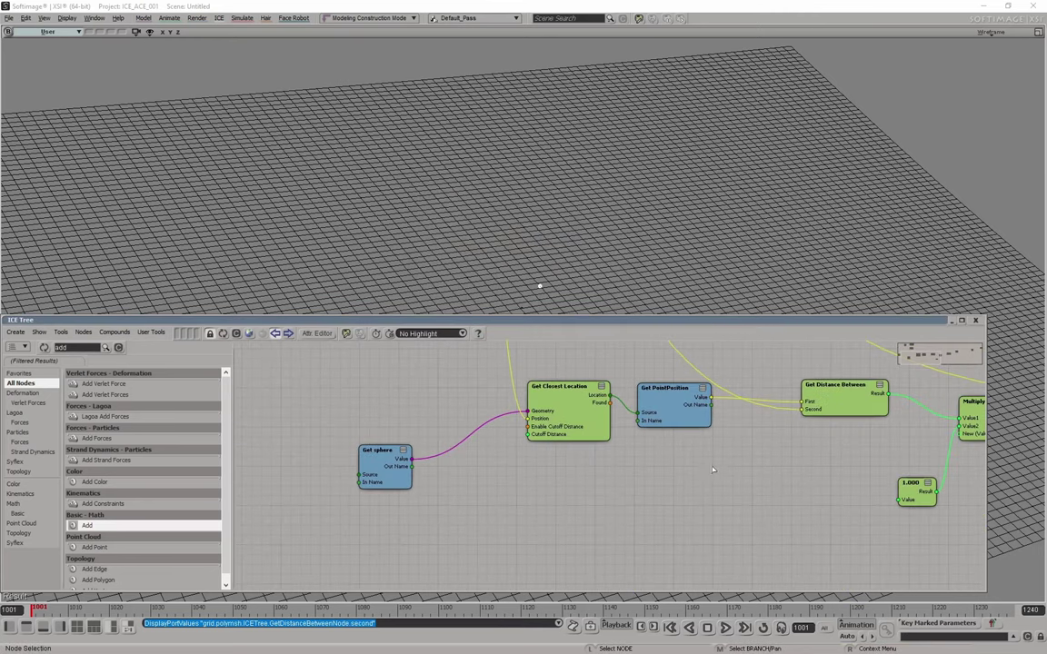
pyautogui.moveTo(706, 470); pyautogui.dragTo(640, 485, button='middle')
pyautogui.doubleClick(608, 420)
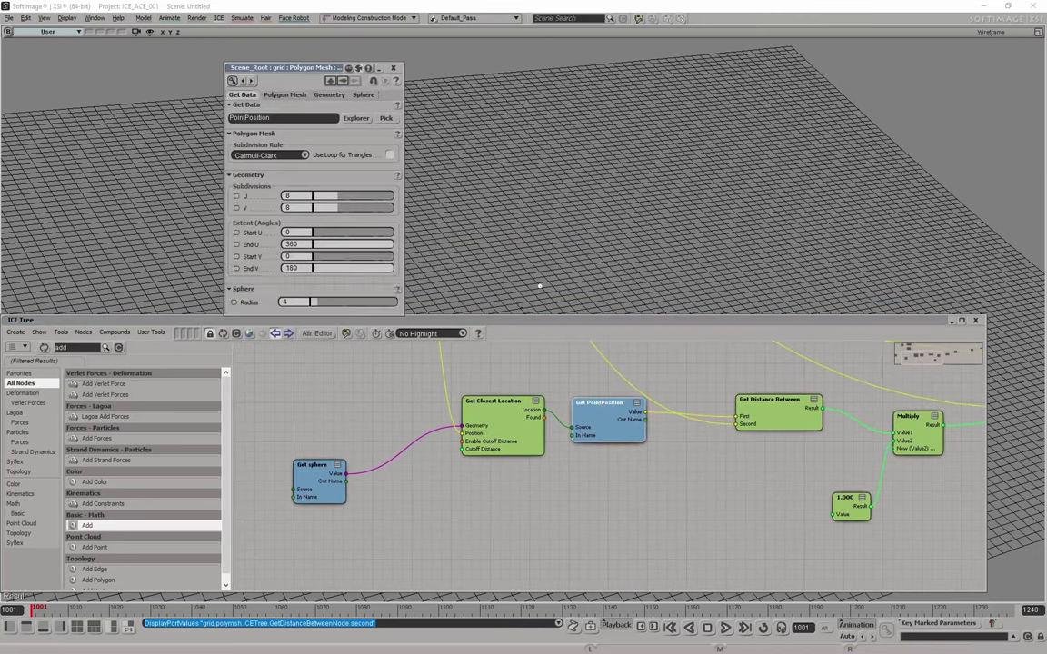
pyautogui.click(393, 68)
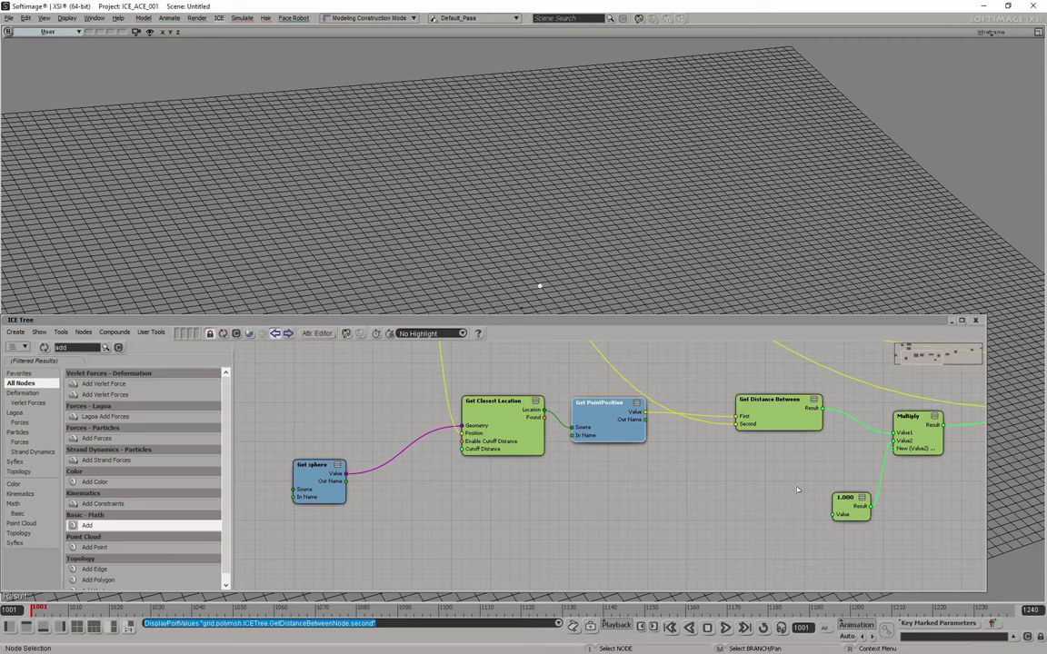
# Step: Follow the chain from Get Distance Between through the multiply and Add nodes to ICETree and inspect Set Data's properties
pyautogui.moveTo(652, 386); pyautogui.dragTo(532, 421, button='middle')
pyautogui.moveTo(885, 431); pyautogui.dragTo(693, 415, button='middle')
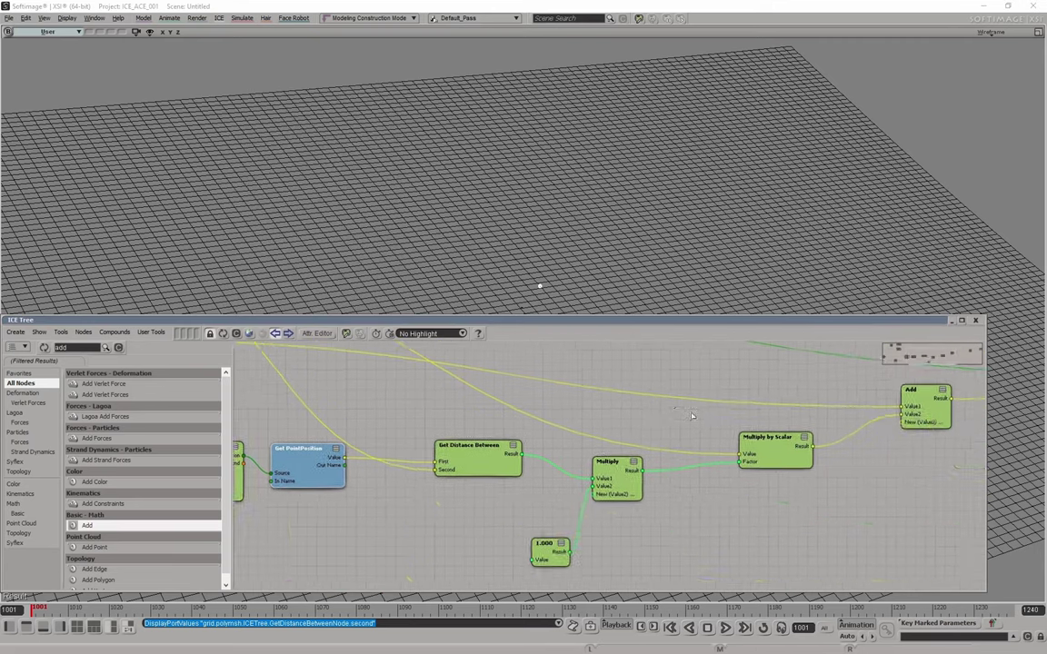
pyautogui.scroll(-1, 672, 432)
pyautogui.moveTo(964, 440); pyautogui.dragTo(675, 478, button='middle')
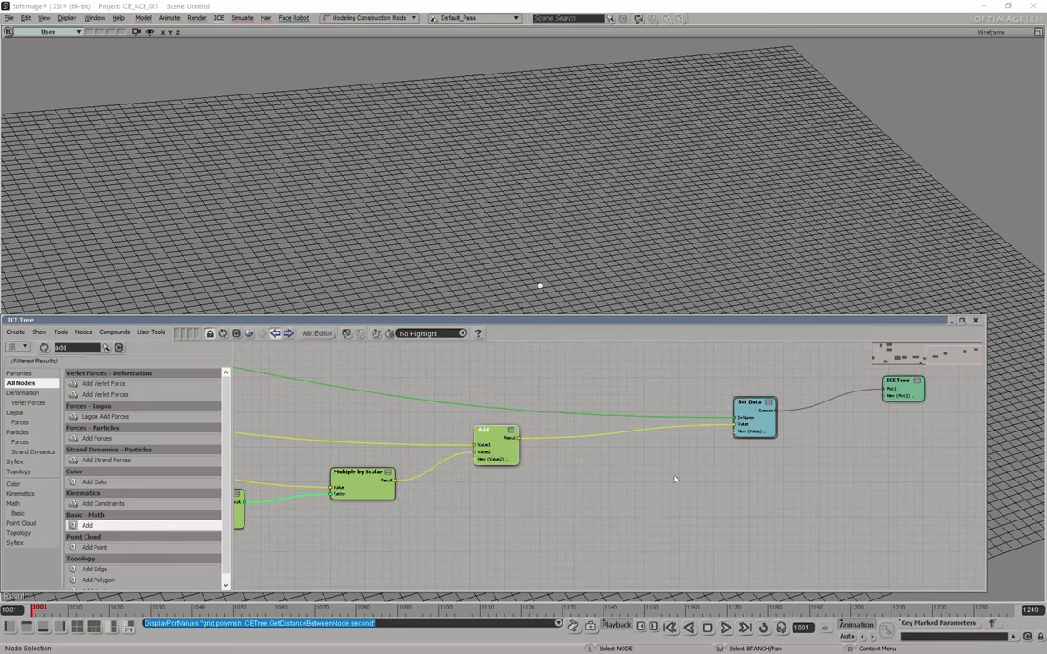
pyautogui.doubleClick(746, 403)
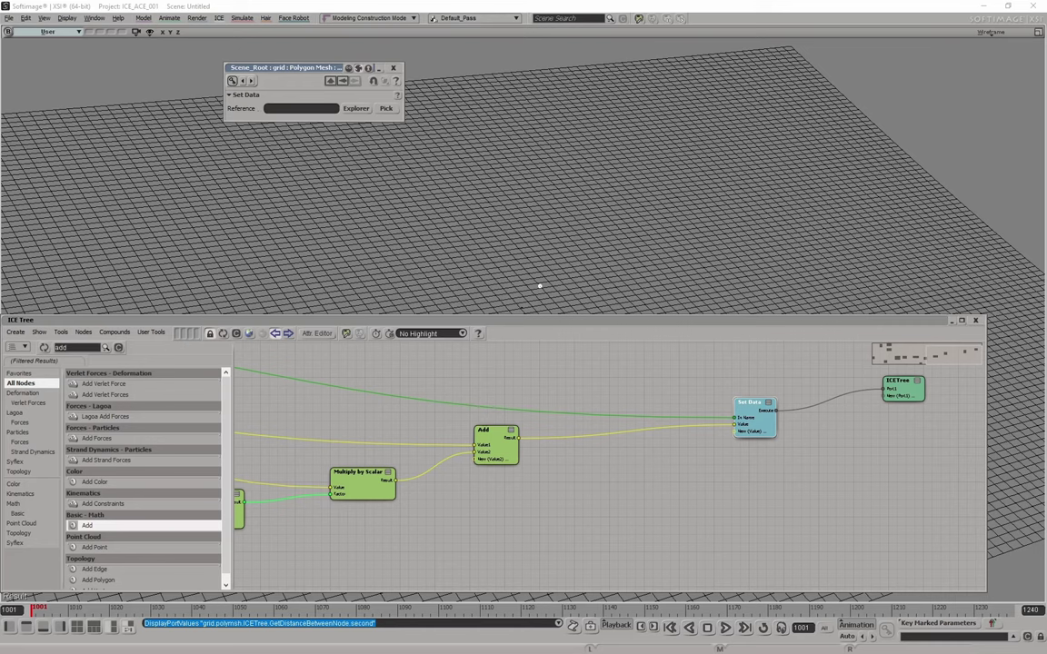
pyautogui.click(393, 67)
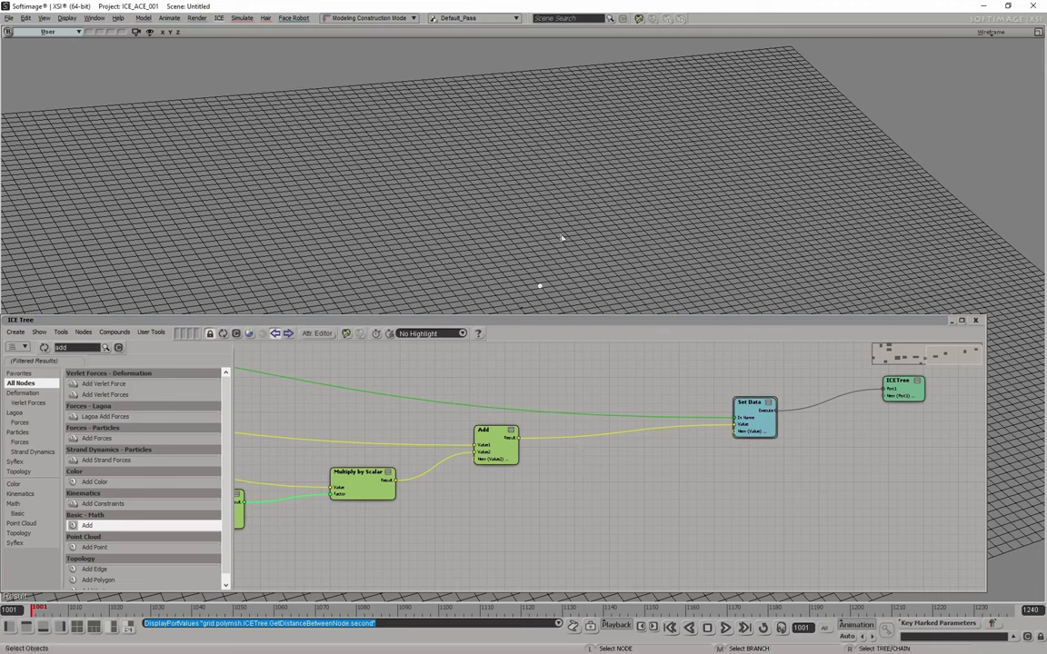
# Step: Search the node library for "rescale" and add a Rescale node to the ICE Tree below Multiply
pyautogui.scroll(-5, 649, 389)
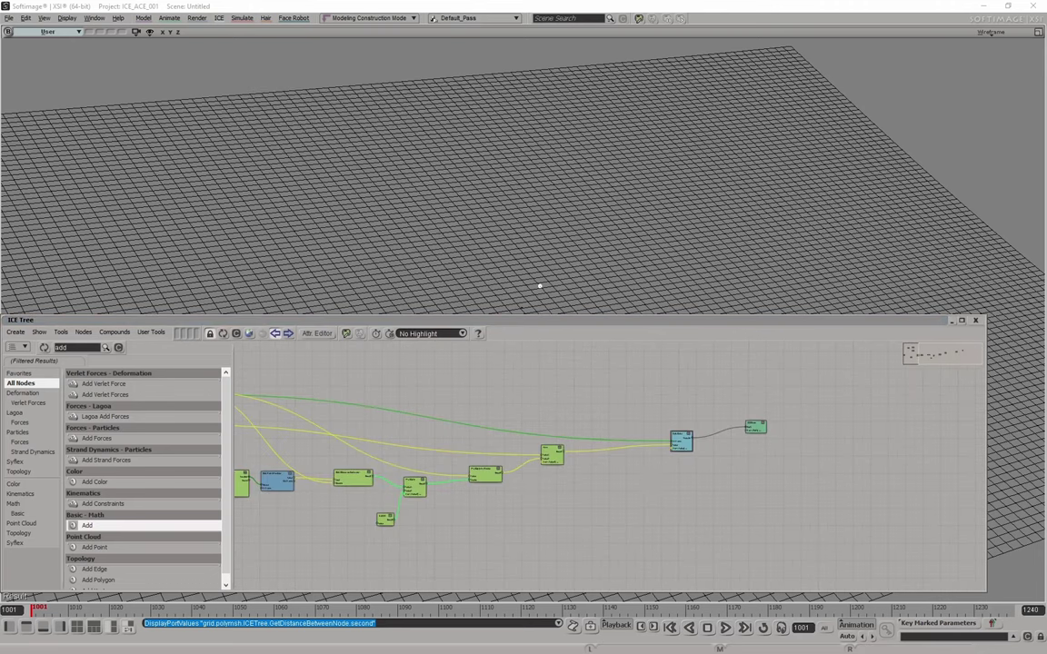
pyautogui.click(78, 349)
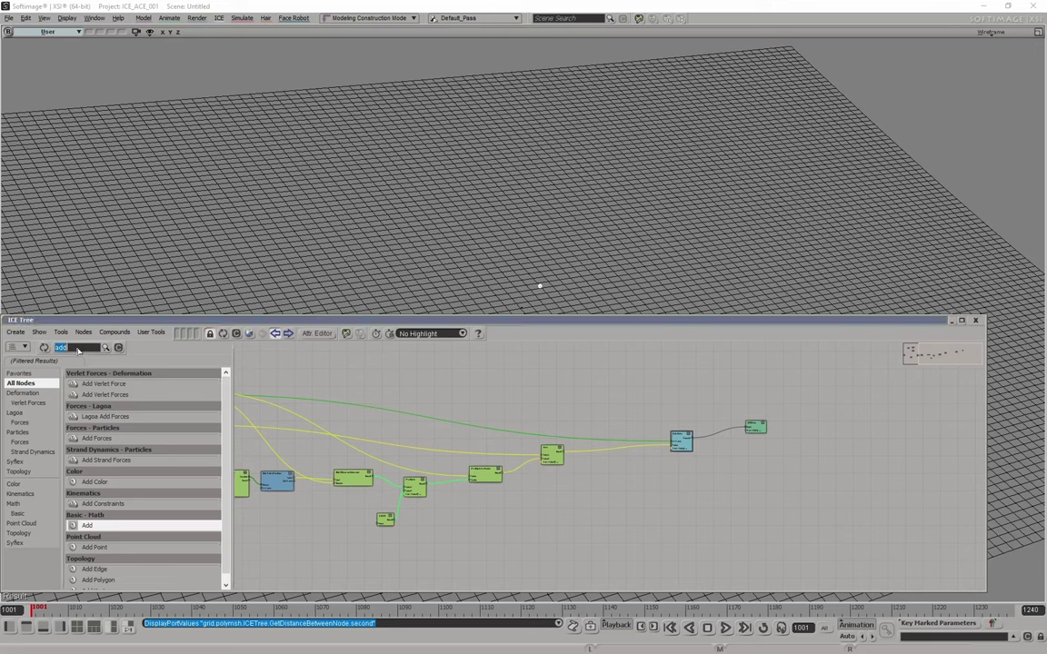
pyautogui.write('rescale')
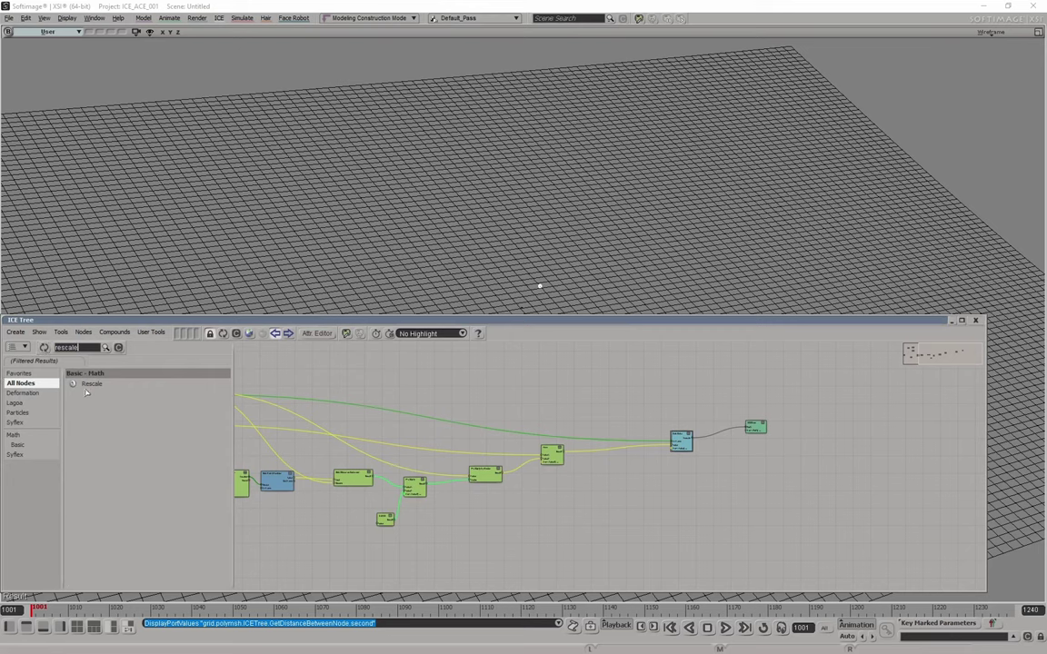
pyautogui.moveTo(86, 387); pyautogui.dragTo(437, 495)
# Step: Connect Get Distance Between's Result to Rescale's Value and arrange the Rescale node just beneath Get Distance Between
pyautogui.scroll(3, 509, 523)
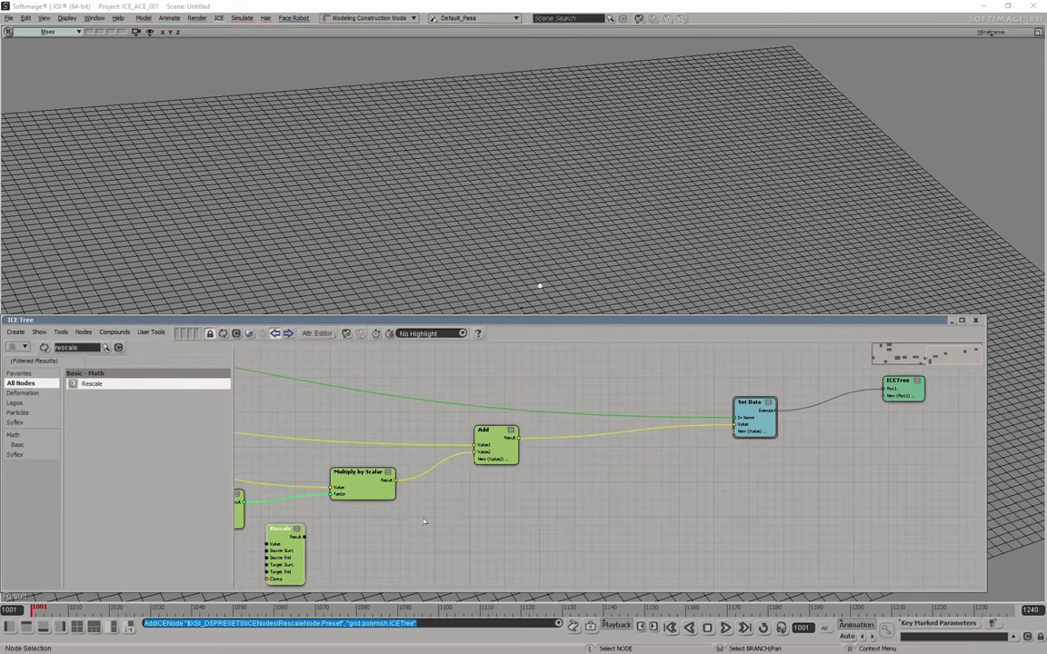
pyautogui.moveTo(425, 521); pyautogui.dragTo(871, 474, button='middle')
pyautogui.scroll(1, 753, 480)
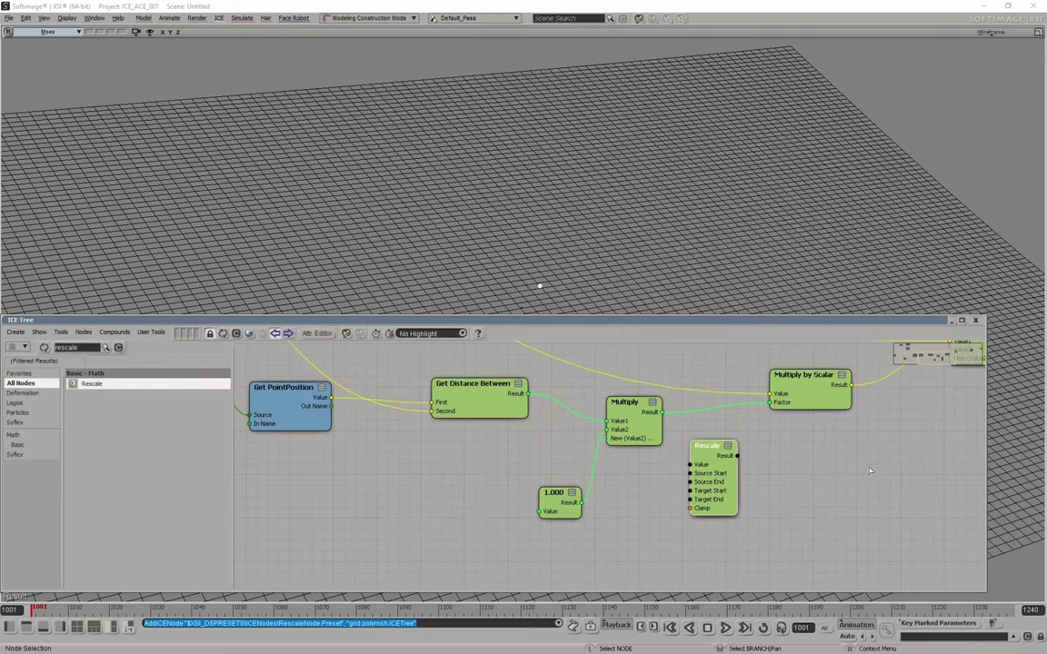
pyautogui.moveTo(759, 458); pyautogui.dragTo(826, 498, button='middle')
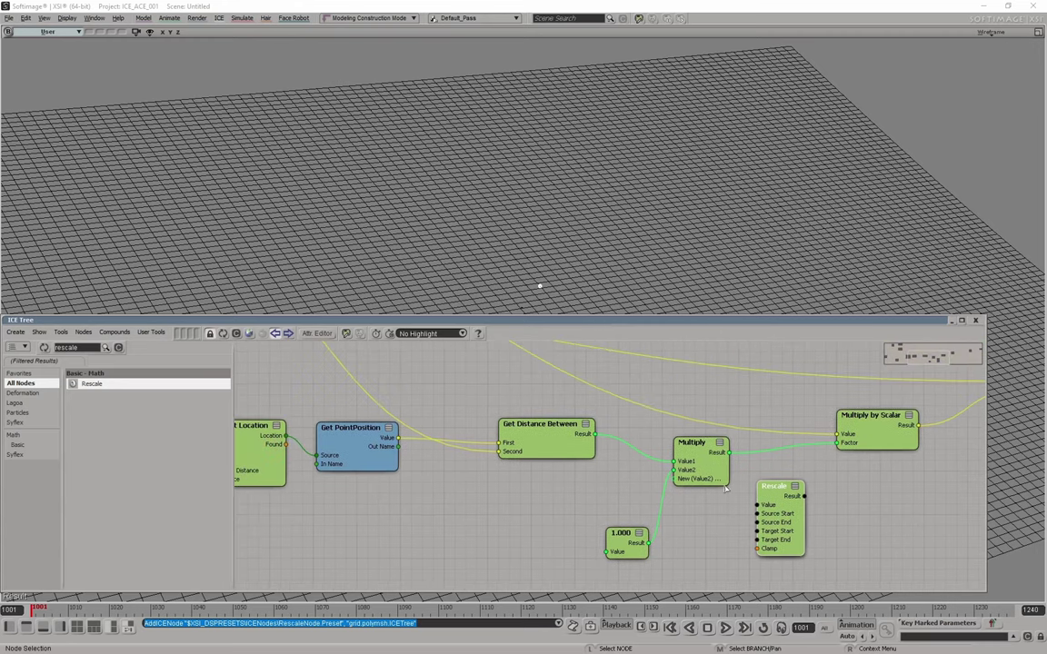
pyautogui.moveTo(596, 436); pyautogui.dragTo(560, 496)
pyautogui.moveTo(560, 497); pyautogui.dragTo(696, 485, button='middle')
pyautogui.moveTo(678, 412); pyautogui.dragTo(633, 410)
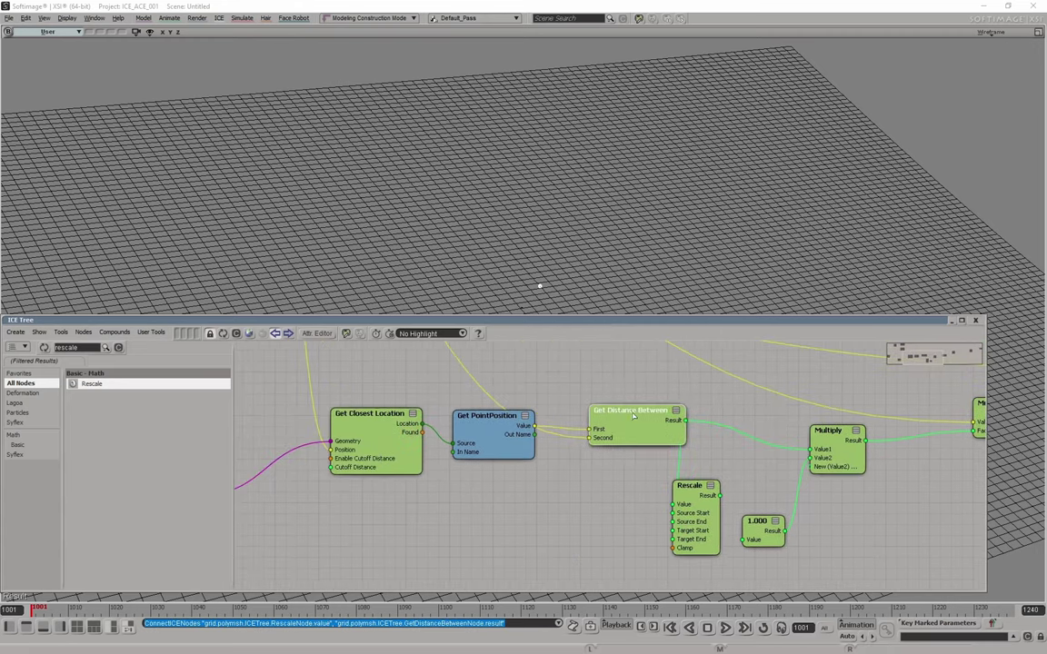
# Step: Shift the Multiply, scalar, Multiply by Scalar and Add nodes together toward Set Data to make room after Rescale
pyautogui.moveTo(834, 507); pyautogui.dragTo(481, 493, button='middle')
pyautogui.scroll(-3, 500, 509)
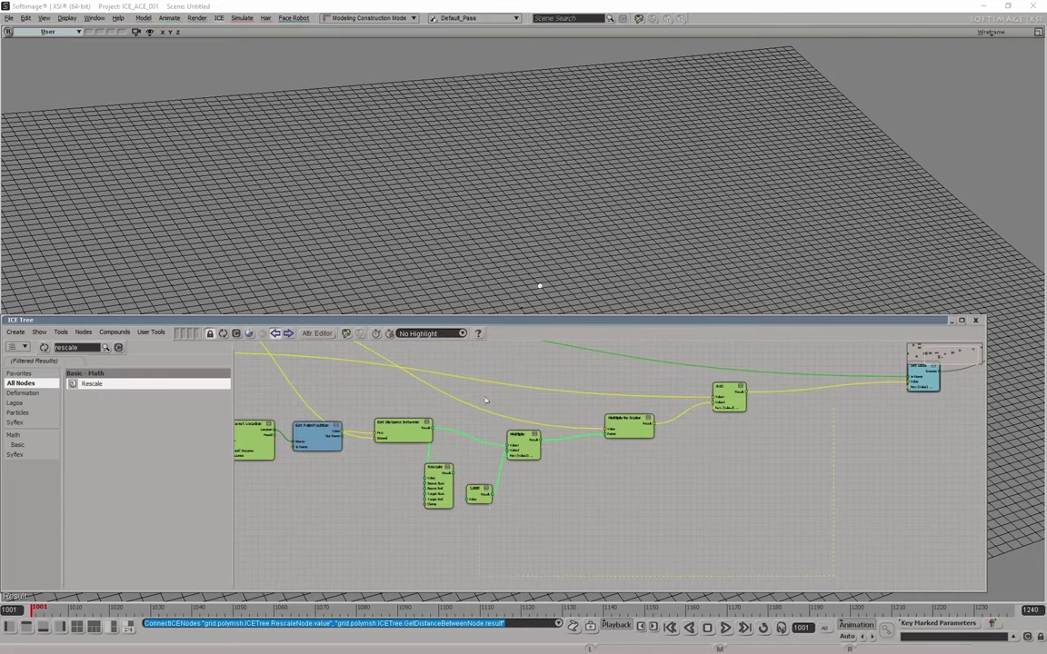
pyautogui.moveTo(525, 440); pyautogui.dragTo(678, 441)
pyautogui.click(564, 474)
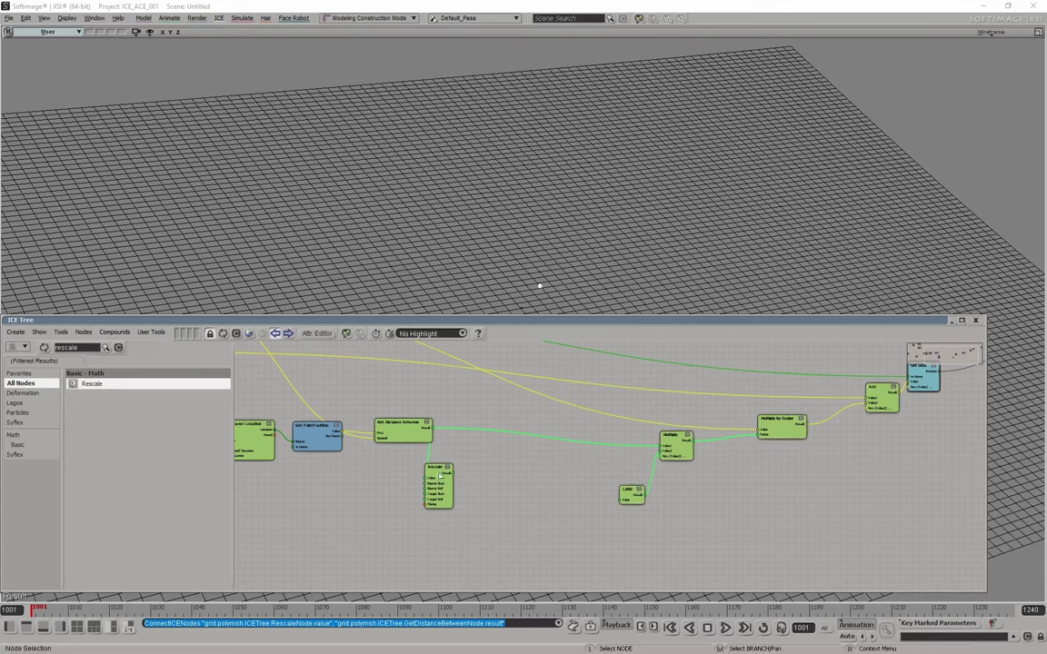
# Step: Connect Rescale's Result to Multiply's Value1 and set Rescale's Source End to 10
pyautogui.moveTo(439, 471); pyautogui.dragTo(725, 440)
pyautogui.scroll(3, 508, 458)
pyautogui.doubleClick(413, 449)
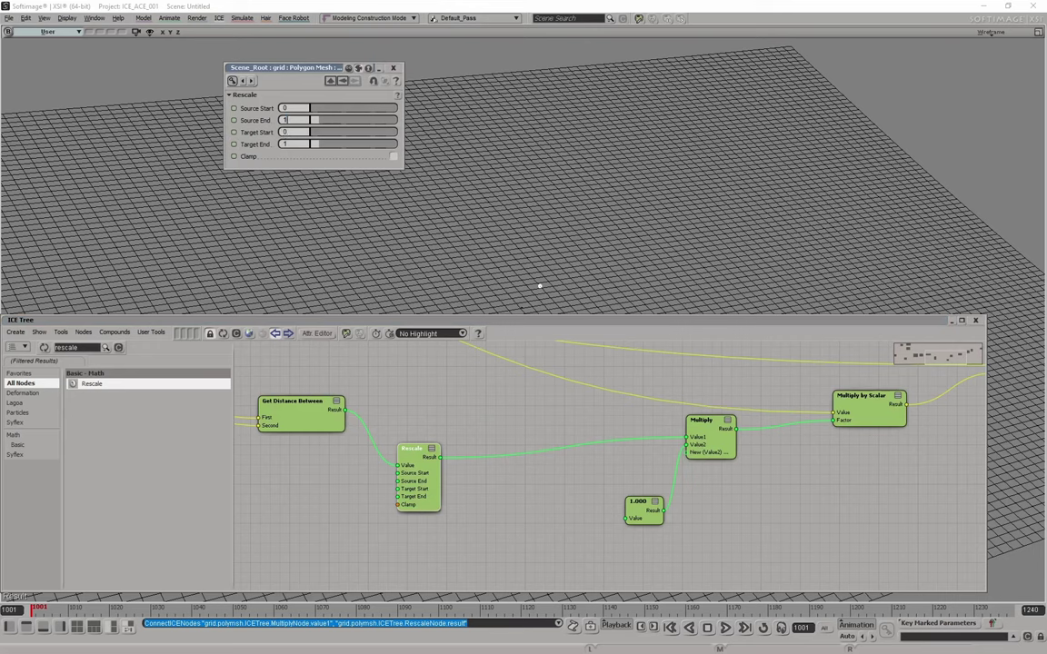
pyautogui.write('10')
pyautogui.press('Return')
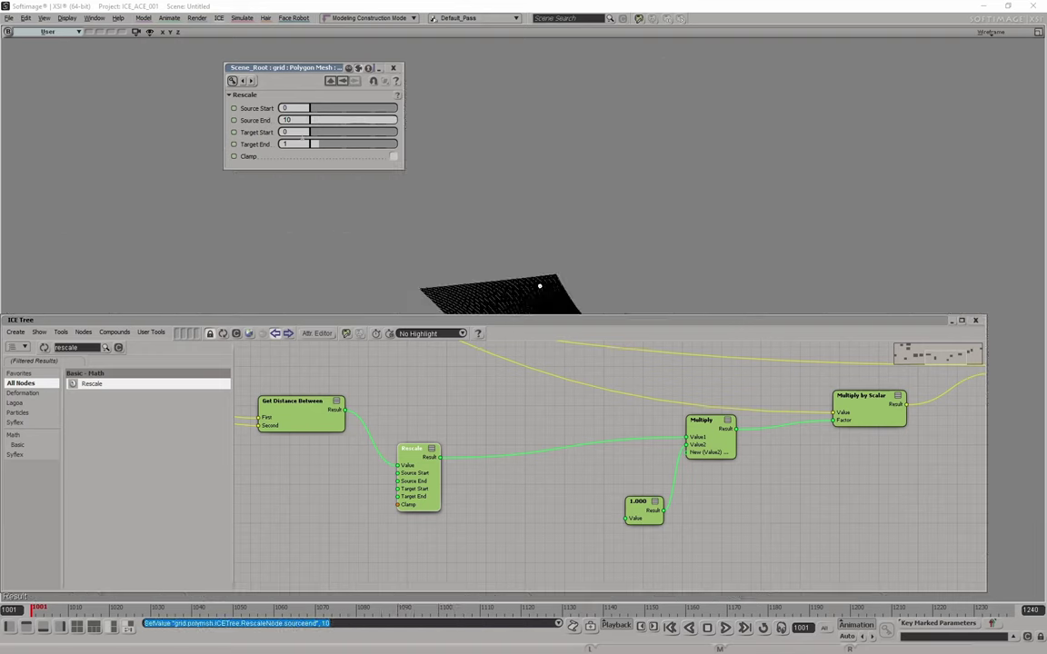
# Step: Set Rescale's Target Start to 1 and Target End to 0, and close its properties
pyautogui.press('Tab')
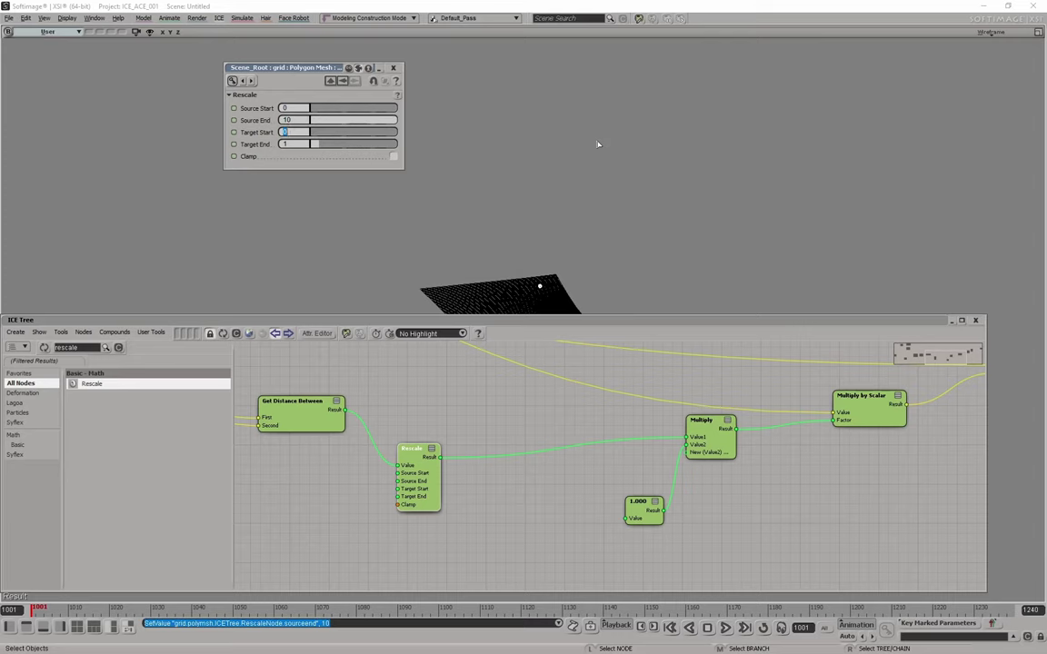
pyautogui.write('1')
pyautogui.press('Tab')
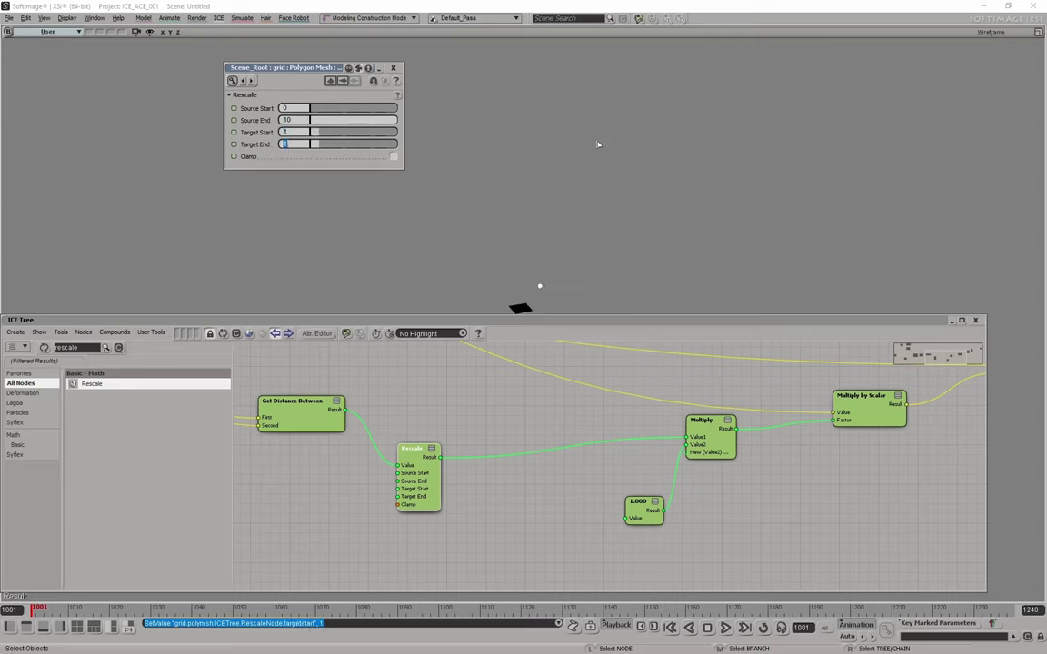
pyautogui.write('0')
pyautogui.press('Return')
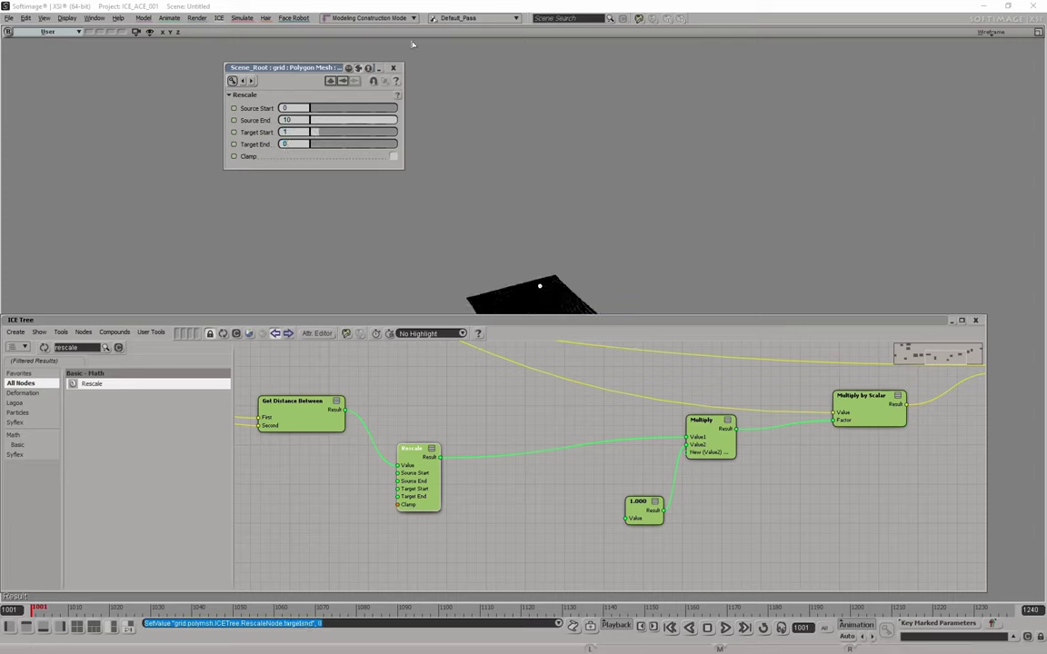
pyautogui.click(394, 68)
# Step: Select the grid and try values of 4 and 2 for the scalar feeding Multiply
pyautogui.click(610, 261)
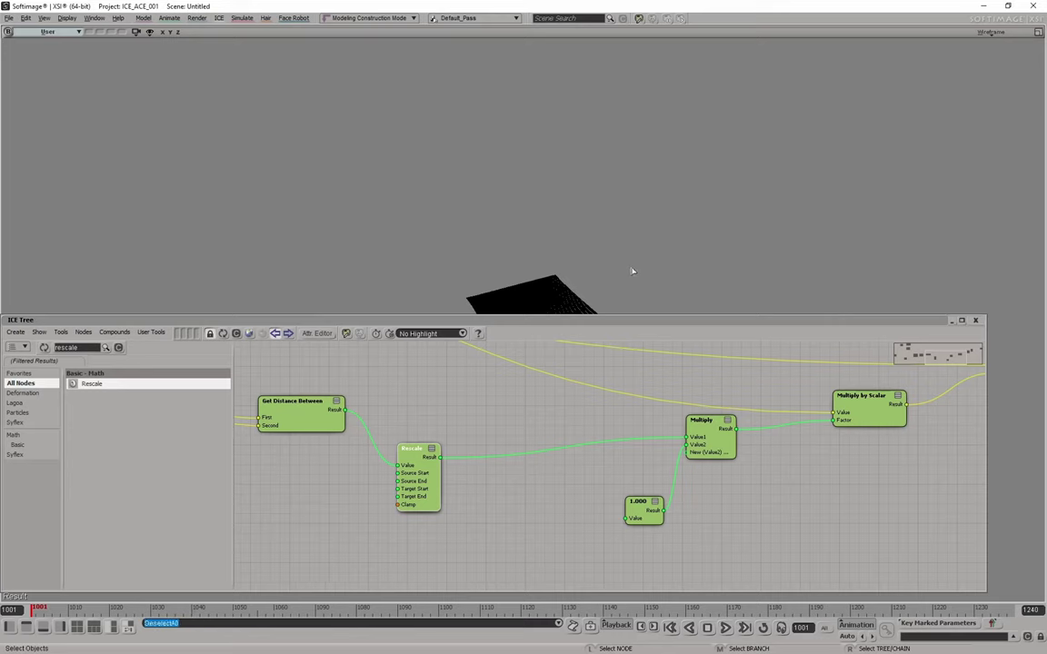
pyautogui.click(574, 281)
pyautogui.moveTo(572, 224); pyautogui.dragTo(624, 272)
pyautogui.moveTo(610, 270); pyautogui.dragTo(596, 181, button='right')
pyautogui.doubleClick(644, 501)
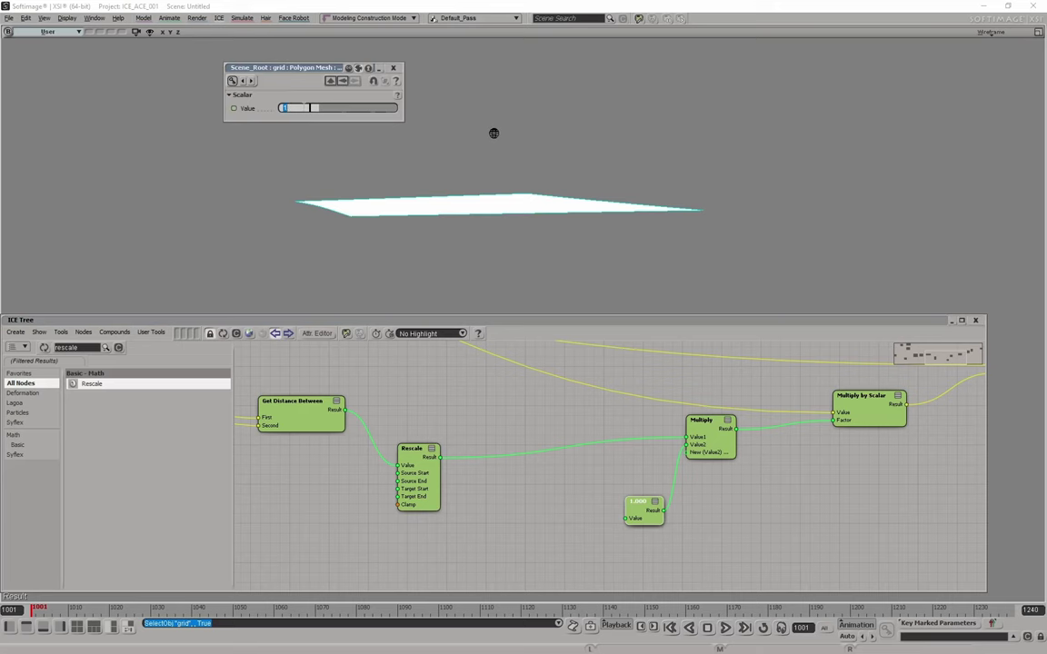
pyautogui.write('4')
pyautogui.press('Return')
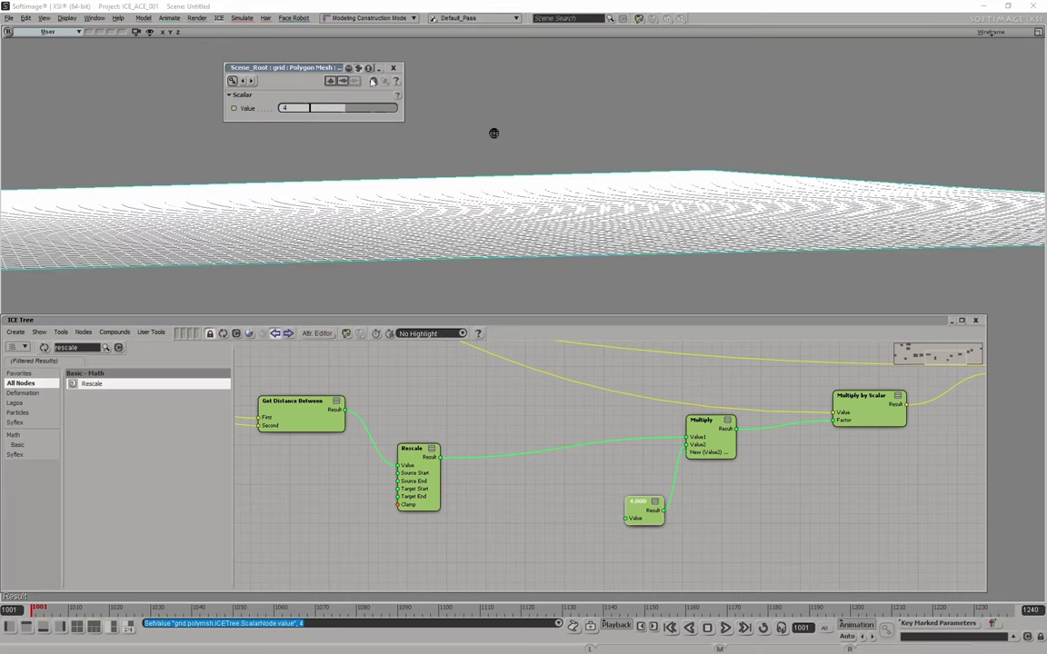
pyautogui.write('2')
pyautogui.press('Return')
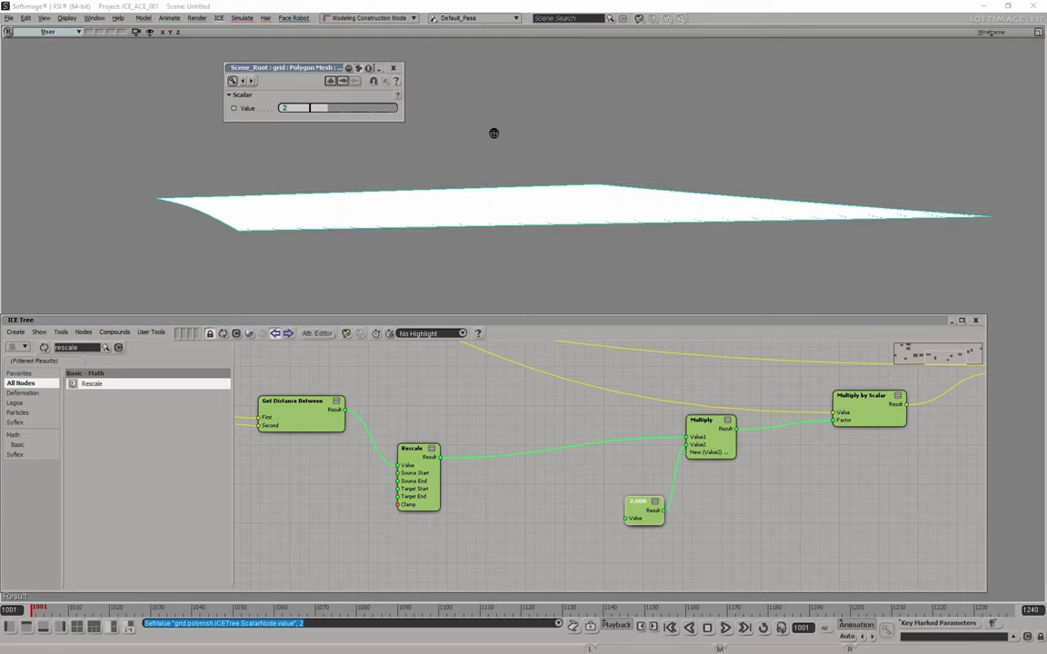
# Step: Trace the connections from Get Distance Between through Multiply and Add to Set Data, and back to the point position and normal nodes
pyautogui.press('a')
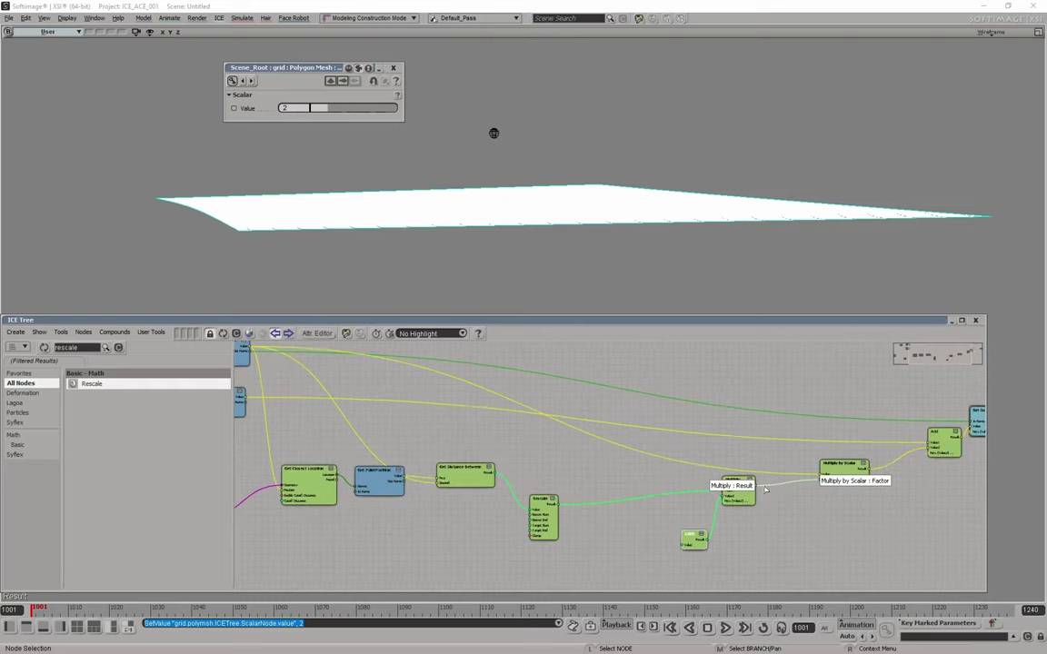
pyautogui.scroll(1, 512, 468)
pyautogui.moveTo(548, 456); pyautogui.dragTo(666, 451, button='middle')
pyautogui.scroll(1, 332, 427)
pyautogui.moveTo(910, 431); pyautogui.dragTo(688, 437, button='middle')
pyautogui.scroll(1, 742, 451)
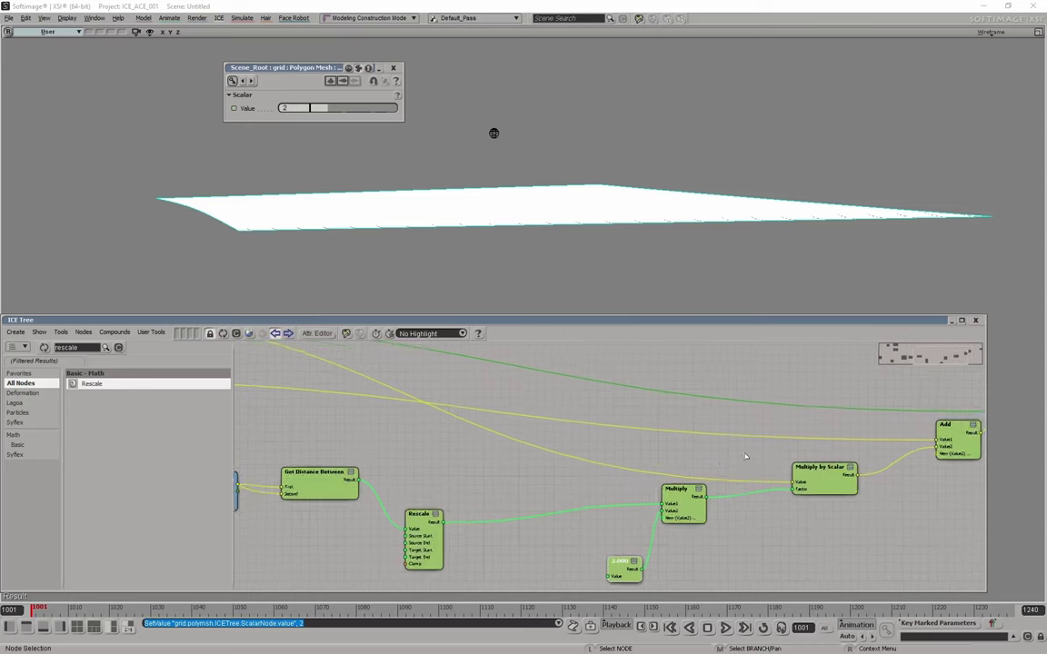
pyautogui.moveTo(777, 464); pyautogui.dragTo(619, 468, button='middle')
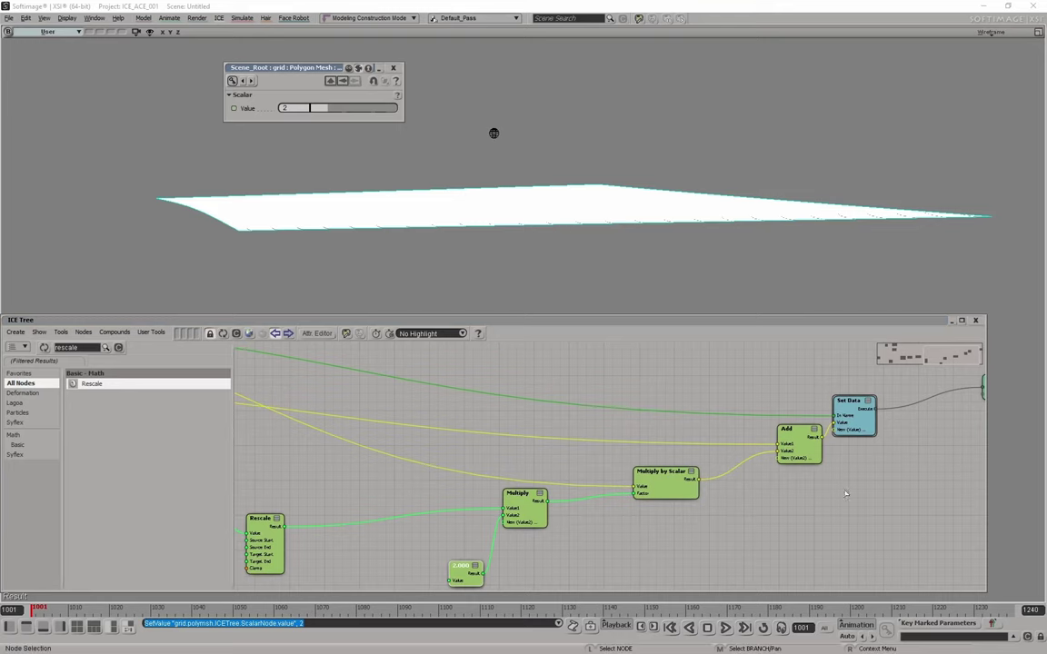
pyautogui.moveTo(383, 470); pyautogui.dragTo(1026, 483, button='middle')
pyautogui.moveTo(612, 400); pyautogui.dragTo(329, 429, button='middle')
pyautogui.scroll(-3, 329, 428)
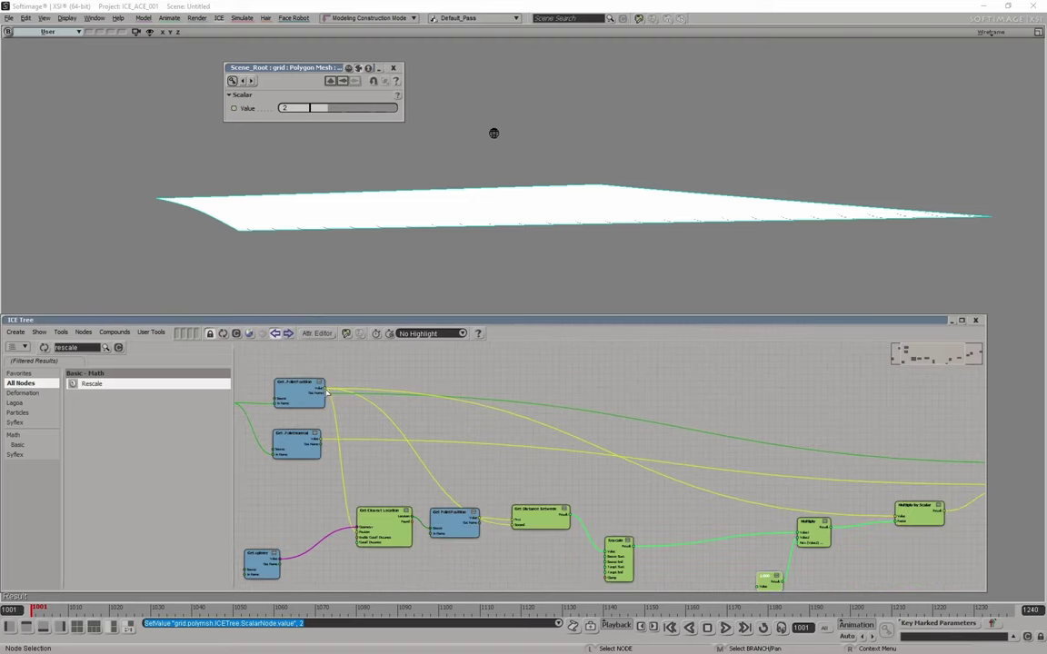
# Step: Connect the grid's PointPosition Value to Add's Value1 in place of the point normals
pyautogui.moveTo(325, 391); pyautogui.dragTo(927, 430)
pyautogui.moveTo(898, 430); pyautogui.dragTo(777, 431, button='middle')
pyautogui.scroll(-2, 787, 434)
pyautogui.moveTo(599, 421); pyautogui.dragTo(628, 421, button='middle')
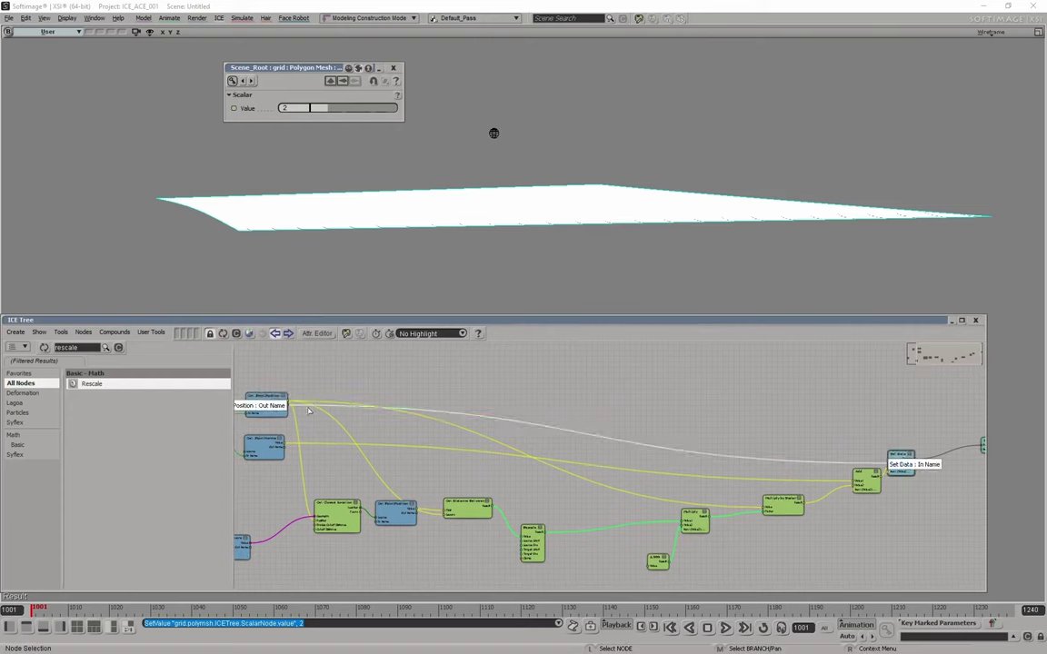
pyautogui.moveTo(287, 401); pyautogui.dragTo(868, 484)
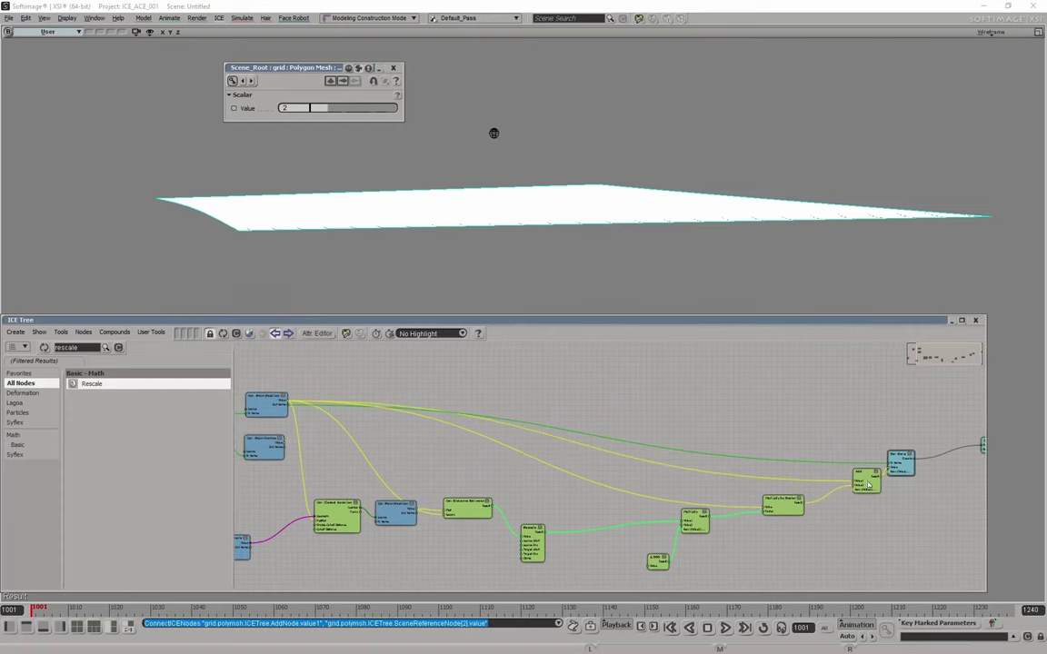
# Step: Connect the grid's PointNormal Value to the Value input of Multiply by Scalar
pyautogui.scroll(3, 817, 490)
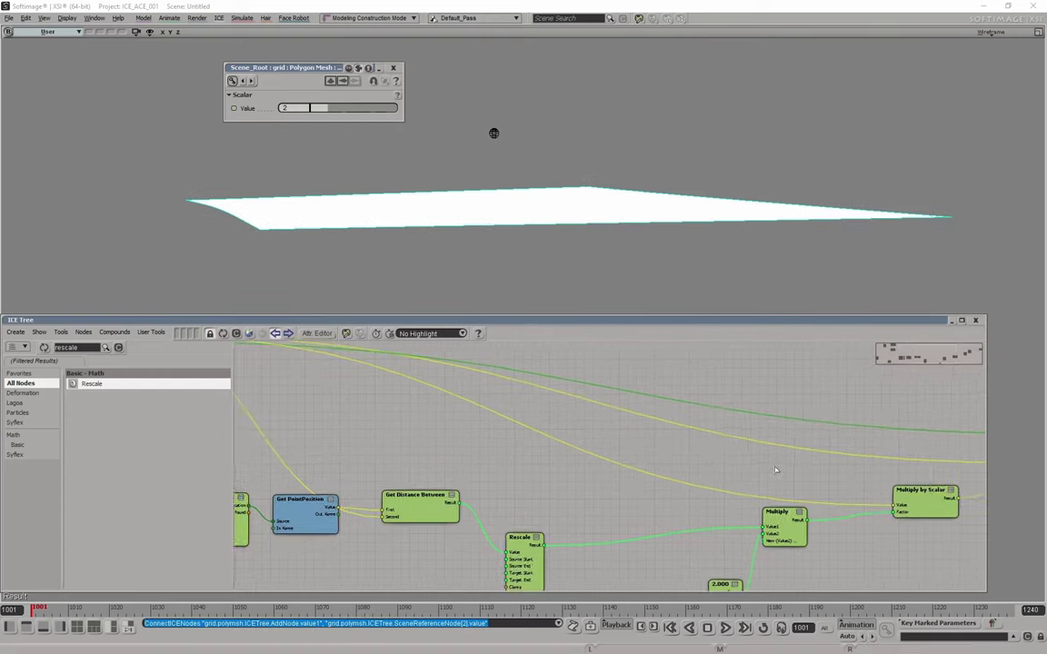
pyautogui.moveTo(776, 470); pyautogui.dragTo(445, 468, button='middle')
pyautogui.moveTo(273, 470); pyautogui.dragTo(980, 484, button='middle')
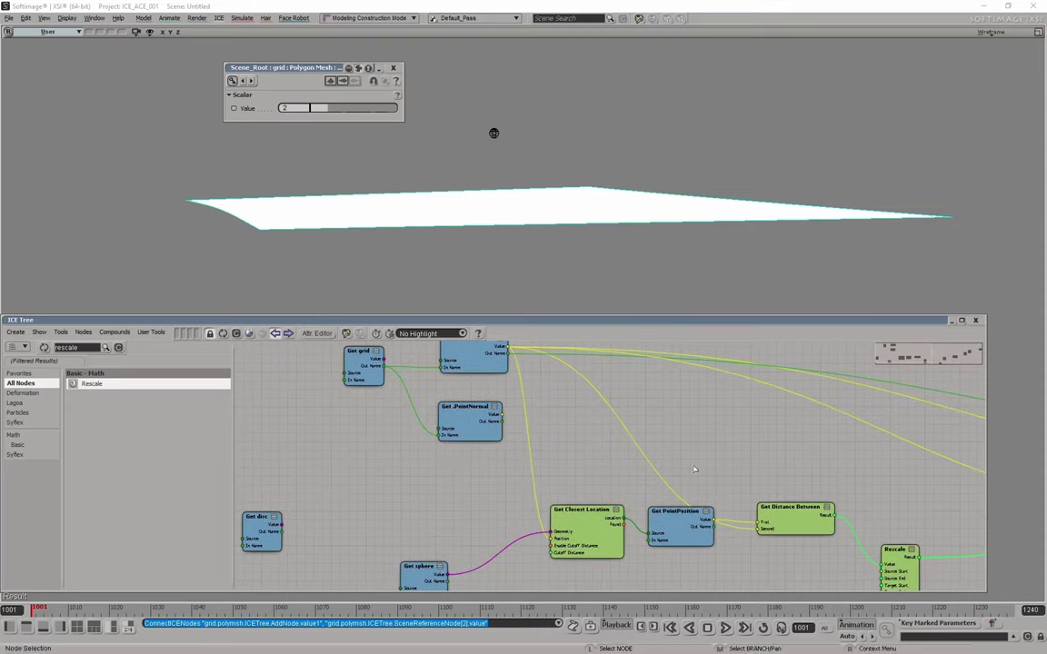
pyautogui.moveTo(744, 466); pyautogui.dragTo(605, 469, button='middle')
pyautogui.scroll(-1, 605, 462)
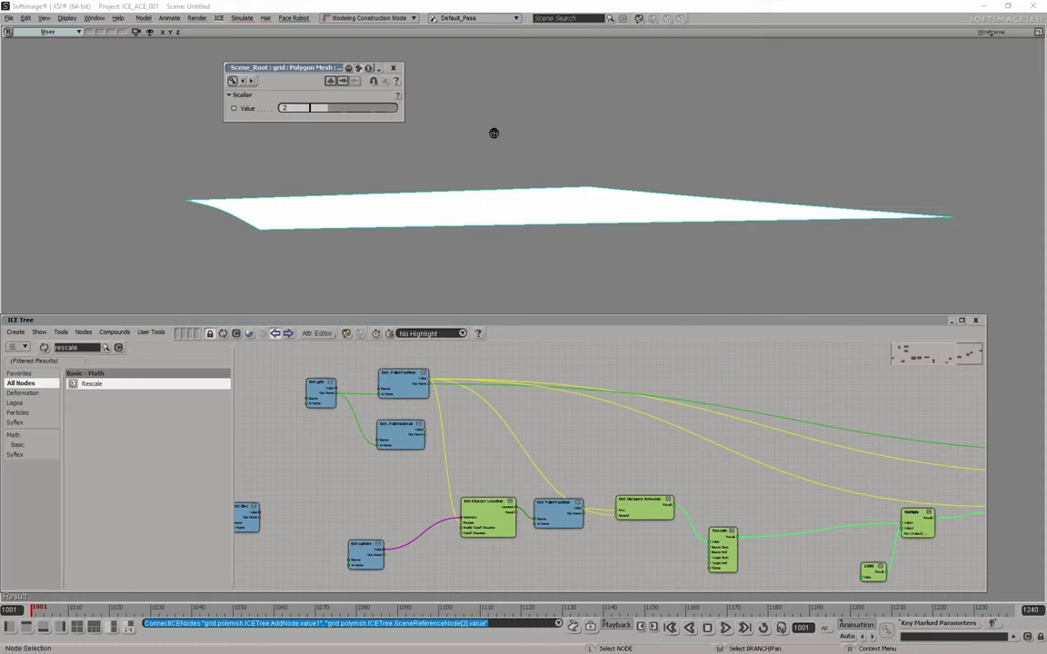
pyautogui.moveTo(761, 515); pyautogui.dragTo(646, 503, button='middle')
pyautogui.moveTo(909, 494); pyautogui.dragTo(909, 488)
pyautogui.moveTo(308, 418); pyautogui.dragTo(886, 489)
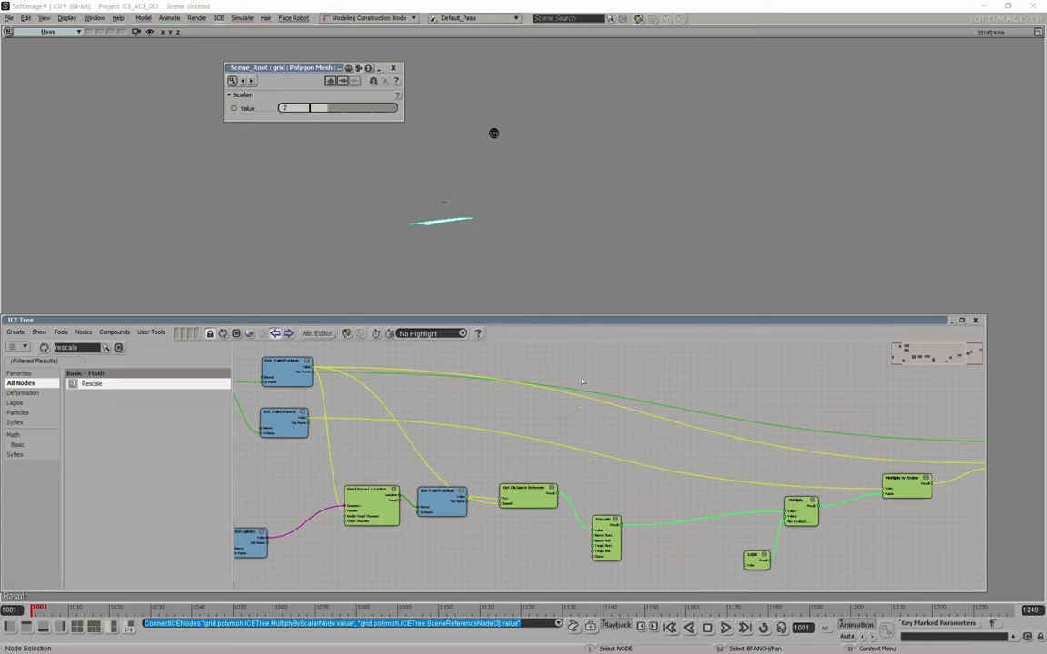
# Step: Move the sphere across onto the far part of the grid and raise it about 1.14 units
pyautogui.moveTo(814, 396); pyautogui.dragTo(640, 370, button='middle')
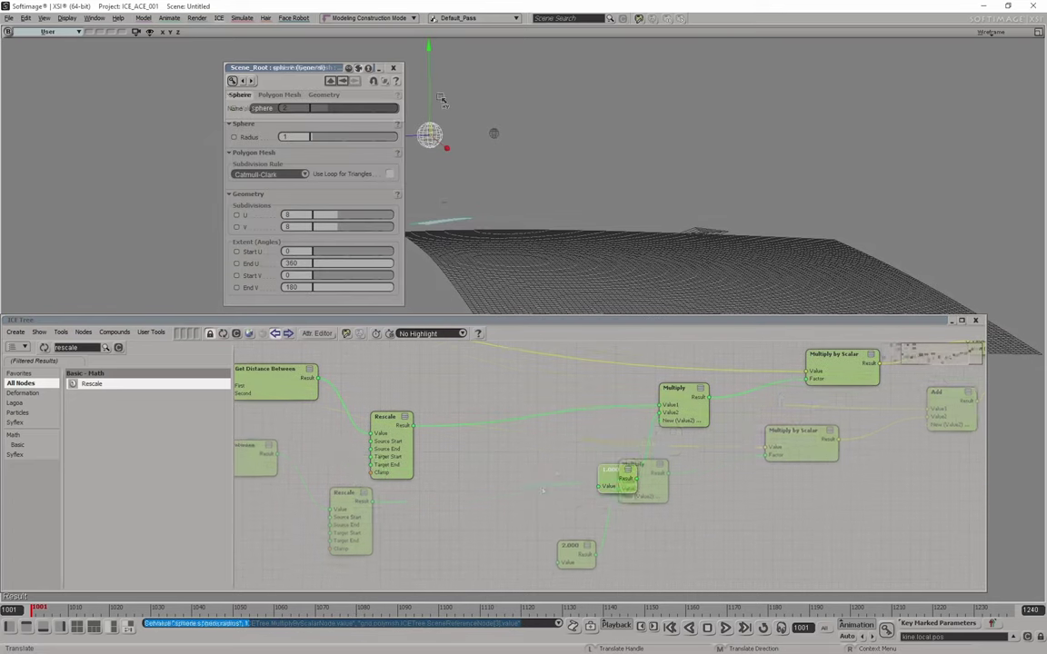
pyautogui.moveTo(432, 257); pyautogui.dragTo(756, 298)
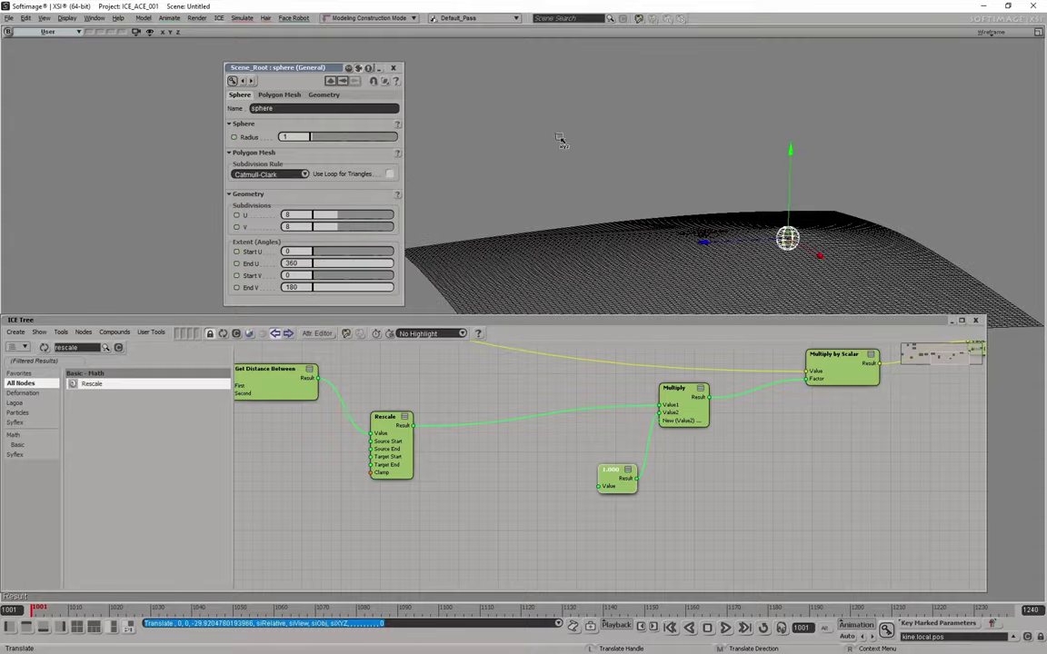
pyautogui.scroll(-3, 564, 138)
pyautogui.press('s')
pyautogui.moveTo(535, 127); pyautogui.dragTo(660, 198, button='right')
pyautogui.press('v')
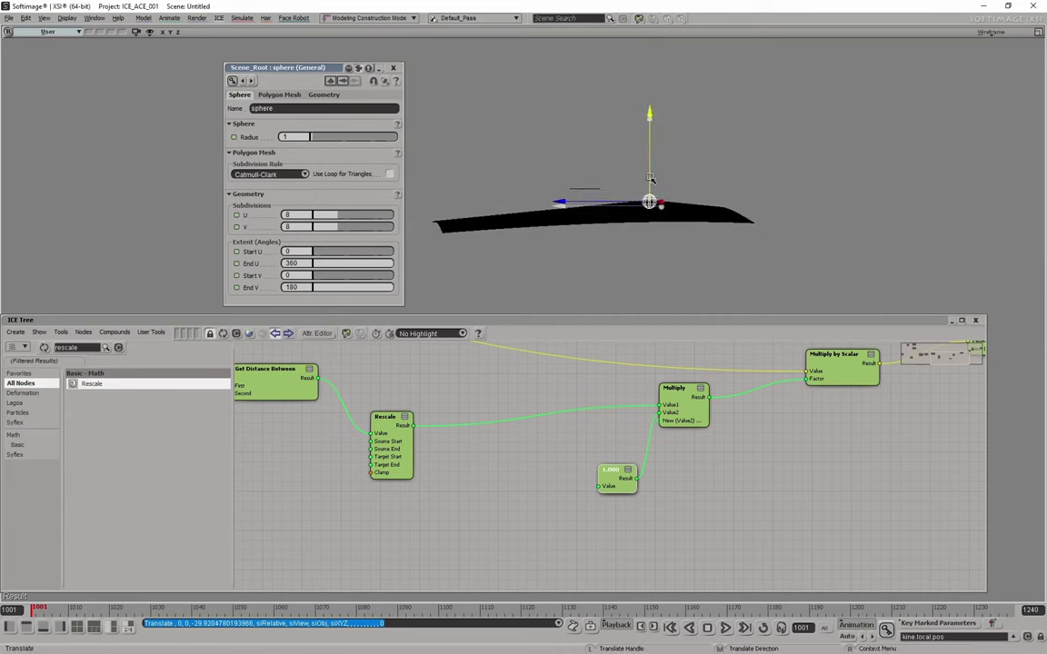
pyautogui.moveTo(651, 171); pyautogui.dragTo(651, 171)
# Step: Set the scalar feeding Multiply to 2 and then 4, and slide the sphere about 8.6 units along Z
pyautogui.doubleClick(613, 472)
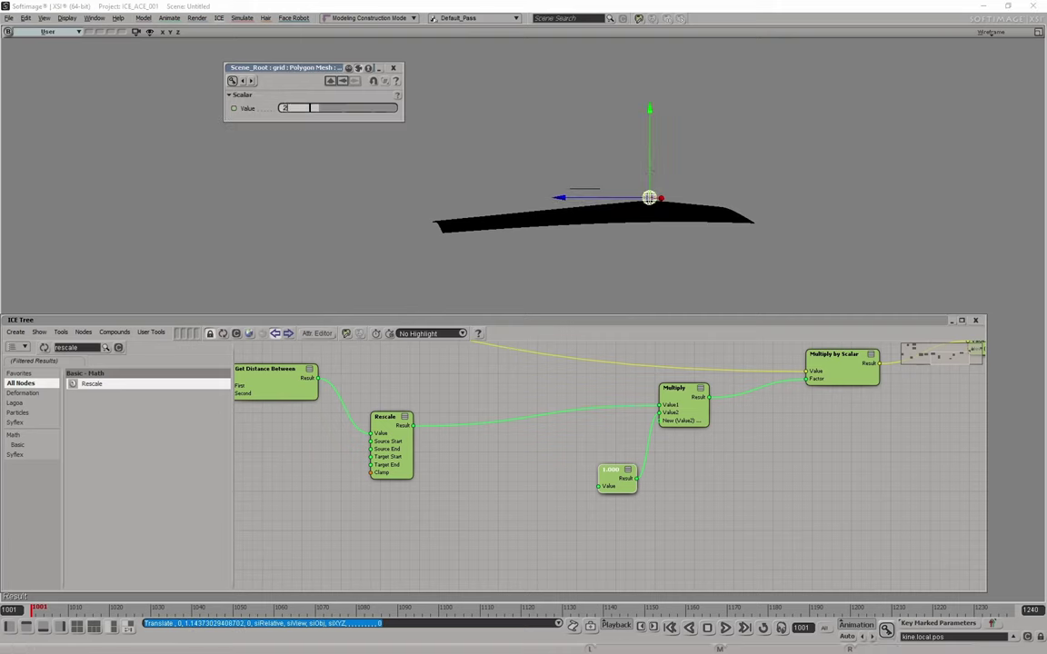
pyautogui.write('2')
pyautogui.press('Return')
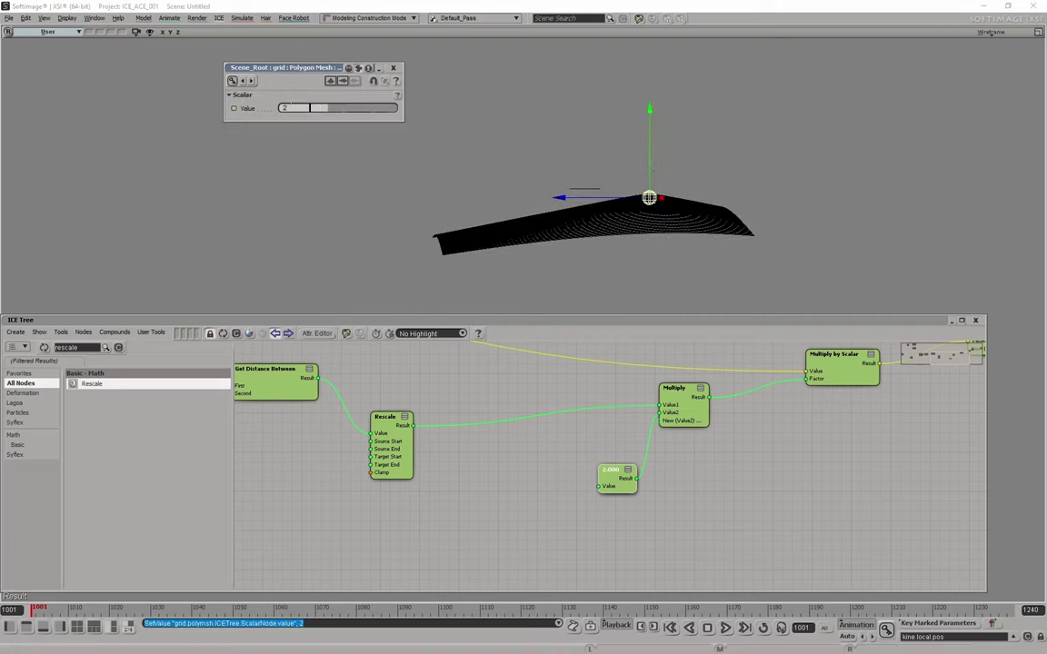
pyautogui.write('4')
pyautogui.press('Return')
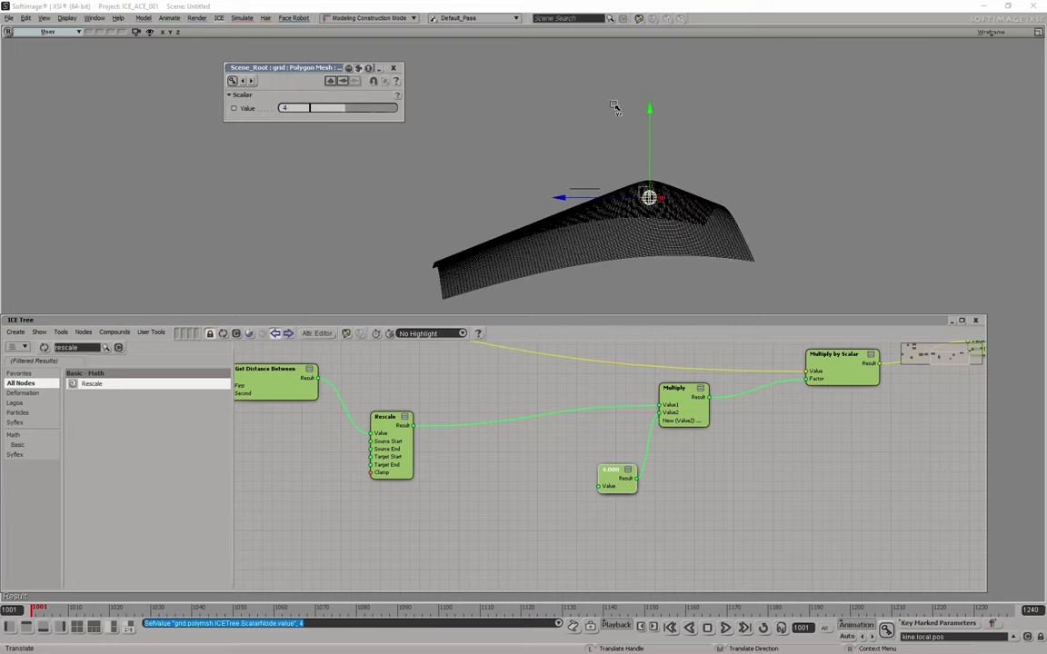
pyautogui.moveTo(559, 197); pyautogui.dragTo(504, 197)
# Step: Connect Get Distance Between's Result directly to Multiply's Value1, bypassing the Rescale node
pyautogui.click(389, 426)
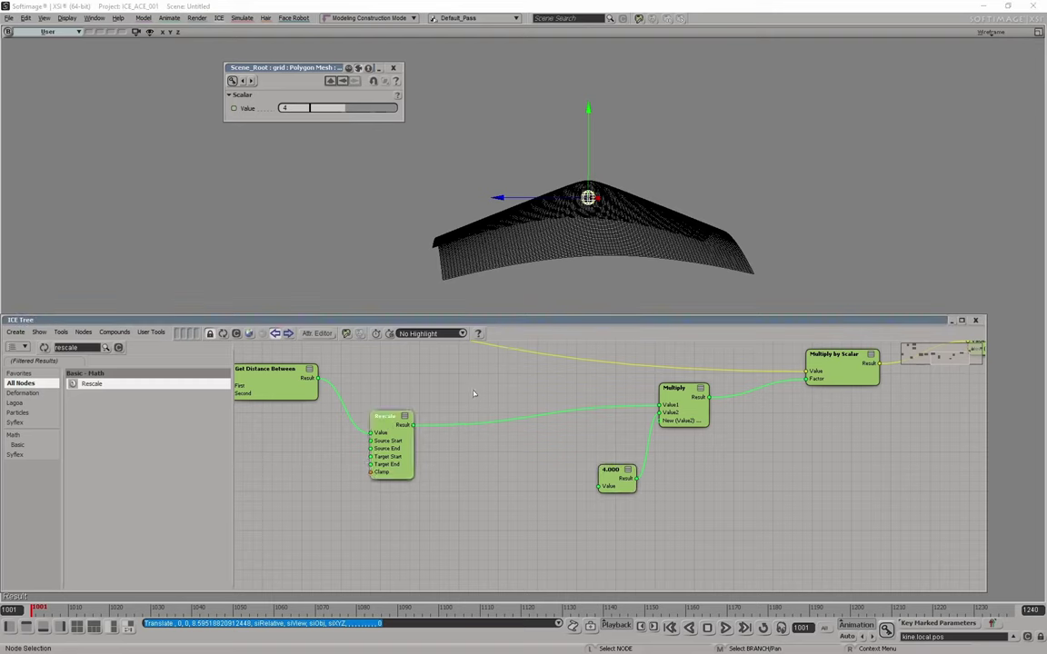
pyautogui.moveTo(318, 378); pyautogui.dragTo(436, 378)
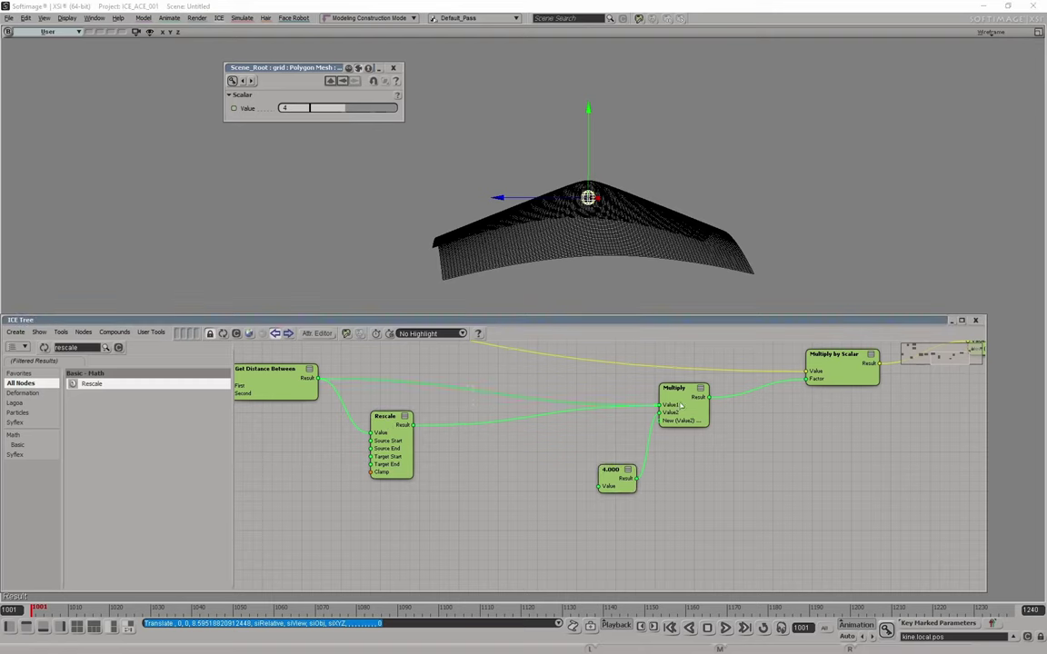
pyautogui.moveTo(674, 409); pyautogui.dragTo(672, 406)
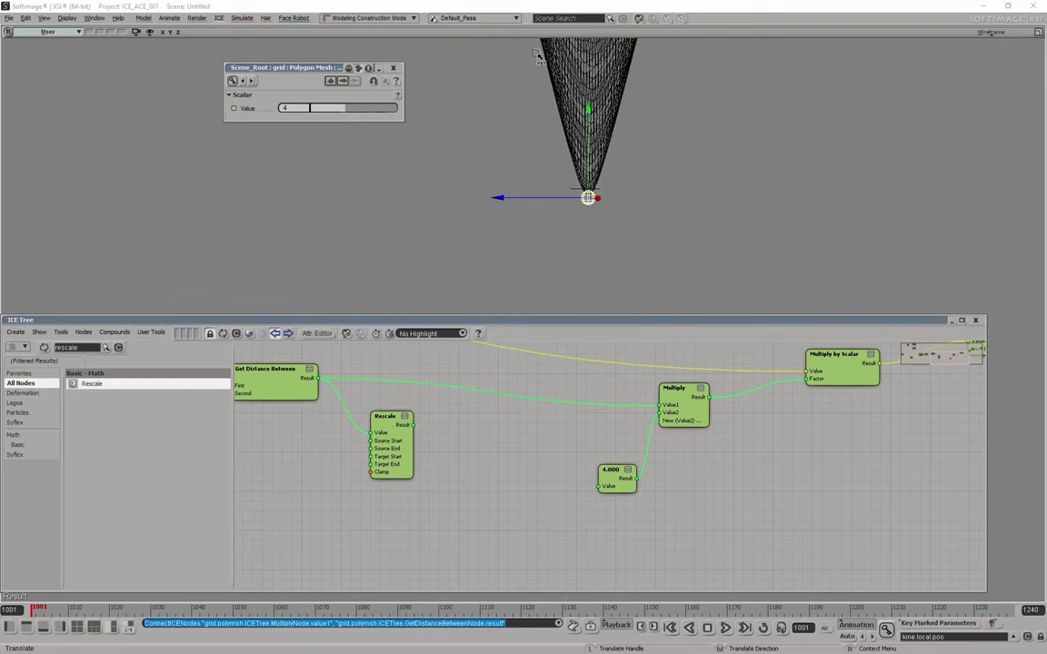
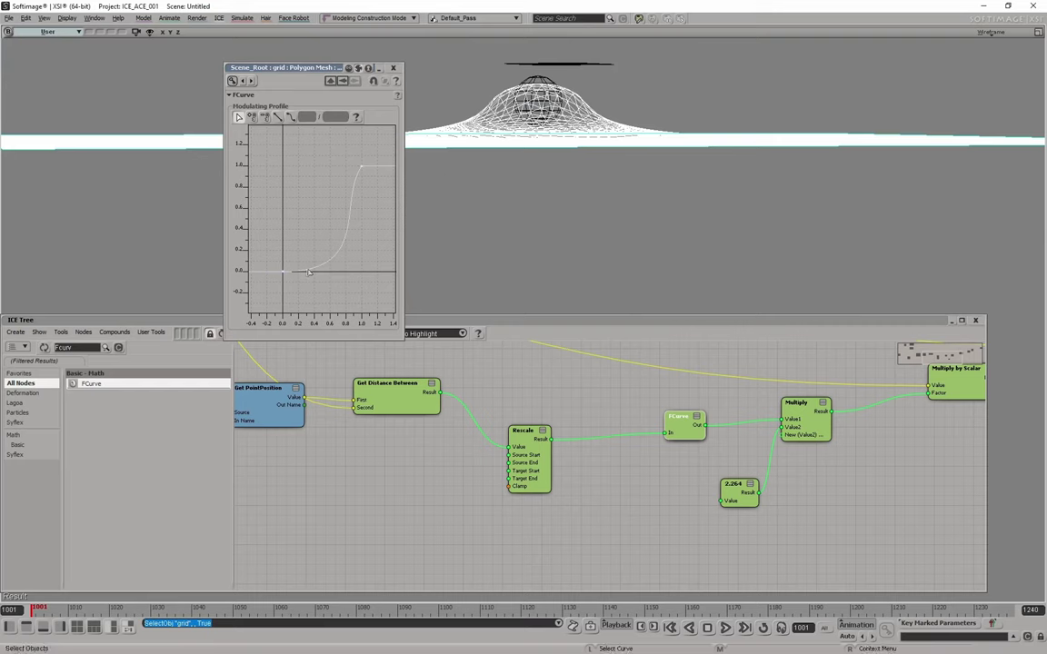
# Step: Add two keys to the FCurve profile, forming a hump near 0.42 and a dip at about 0.8, 0.18
pyautogui.click(263, 118)
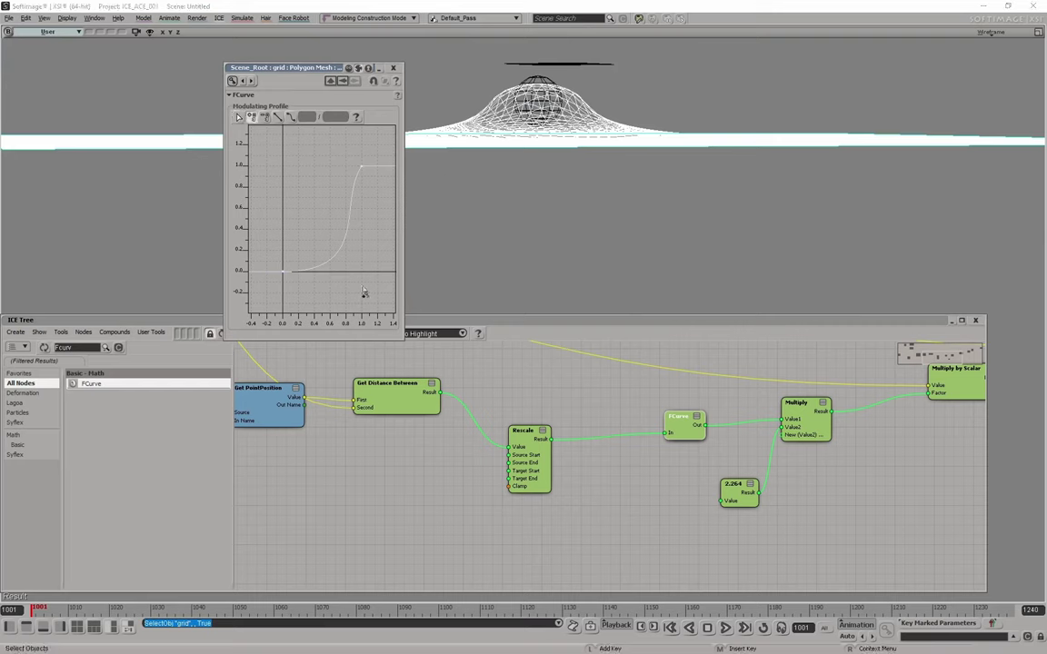
pyautogui.click(238, 117)
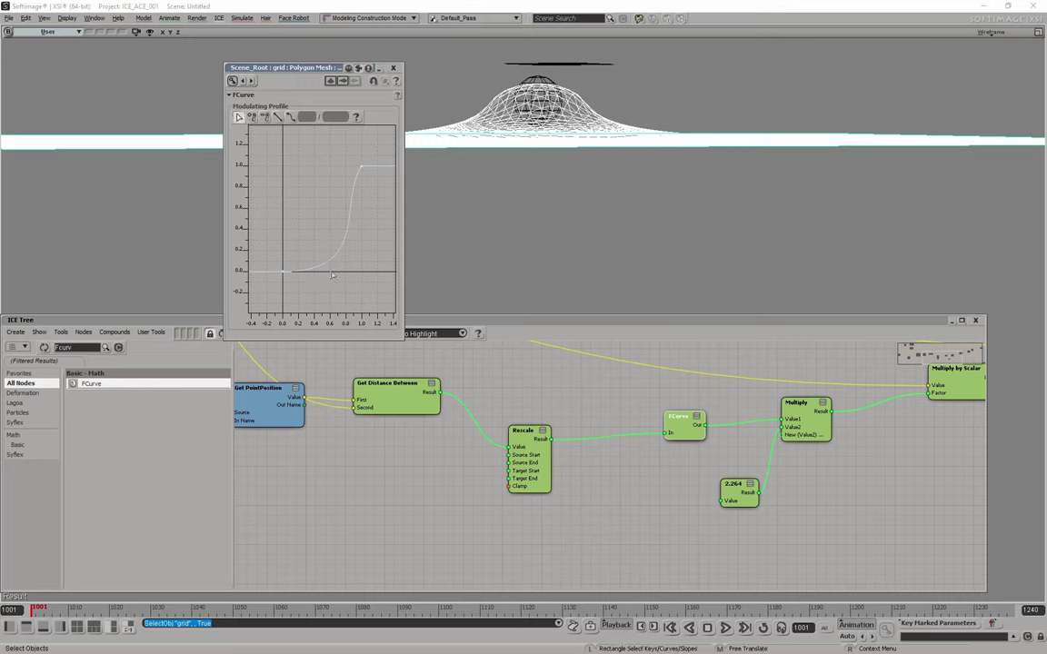
pyautogui.click(282, 271)
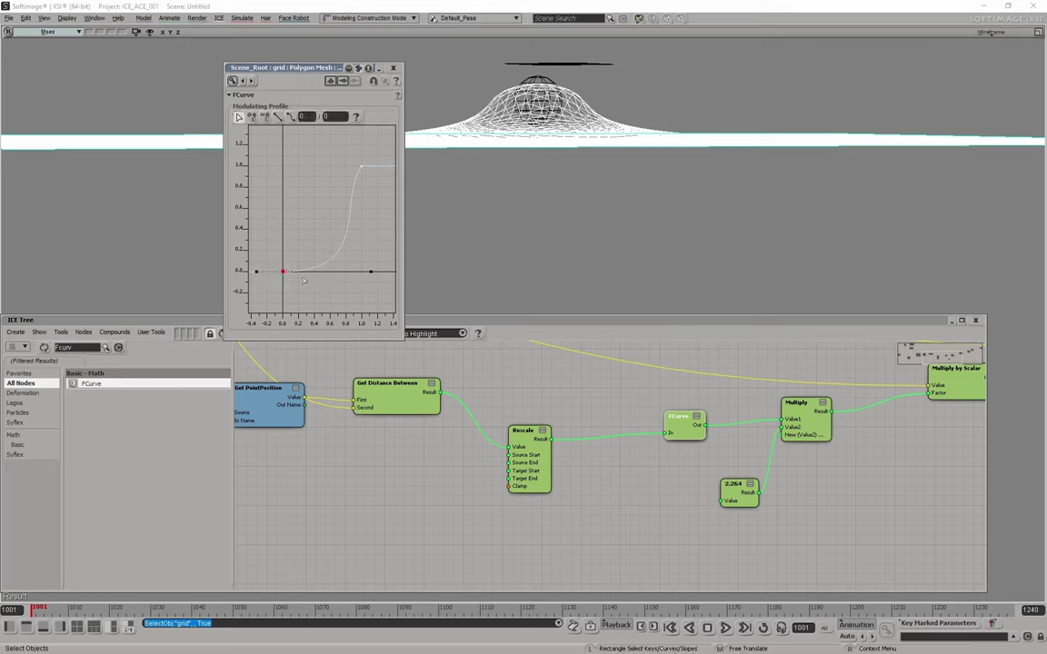
pyautogui.click(254, 118)
pyautogui.keyDown('ctrl'); pyautogui.moveTo(348, 222); pyautogui.dragTo(347, 259); pyautogui.keyUp('ctrl')
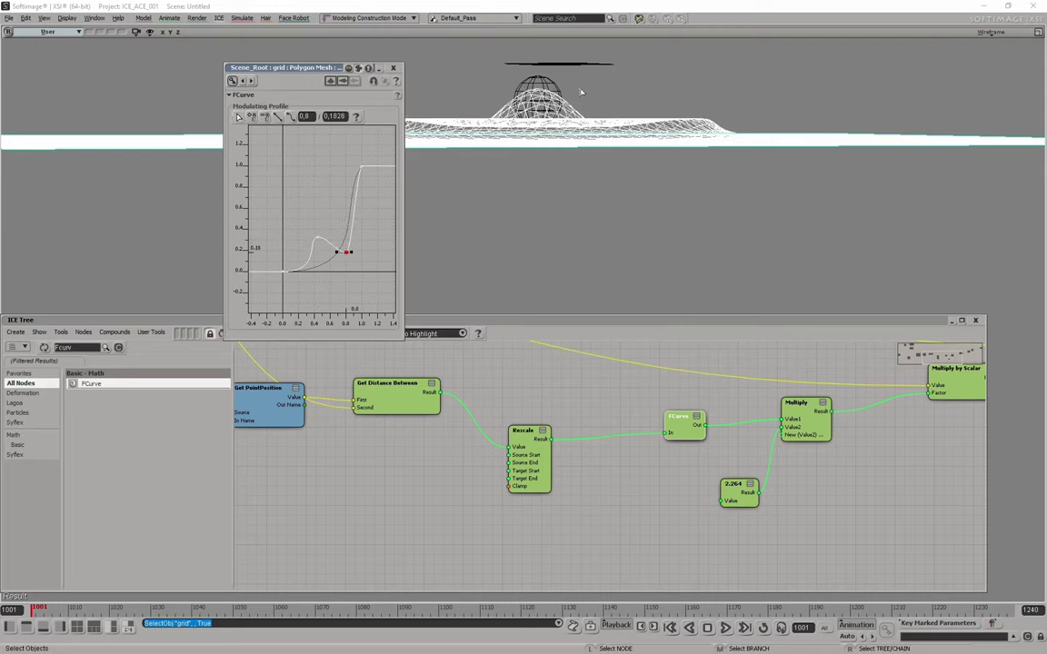
# Step: Raise the FCurve's hump key to about 0.51 at 0.42
pyautogui.press('s')
pyautogui.moveTo(570, 102); pyautogui.dragTo(591, 163, button='right')
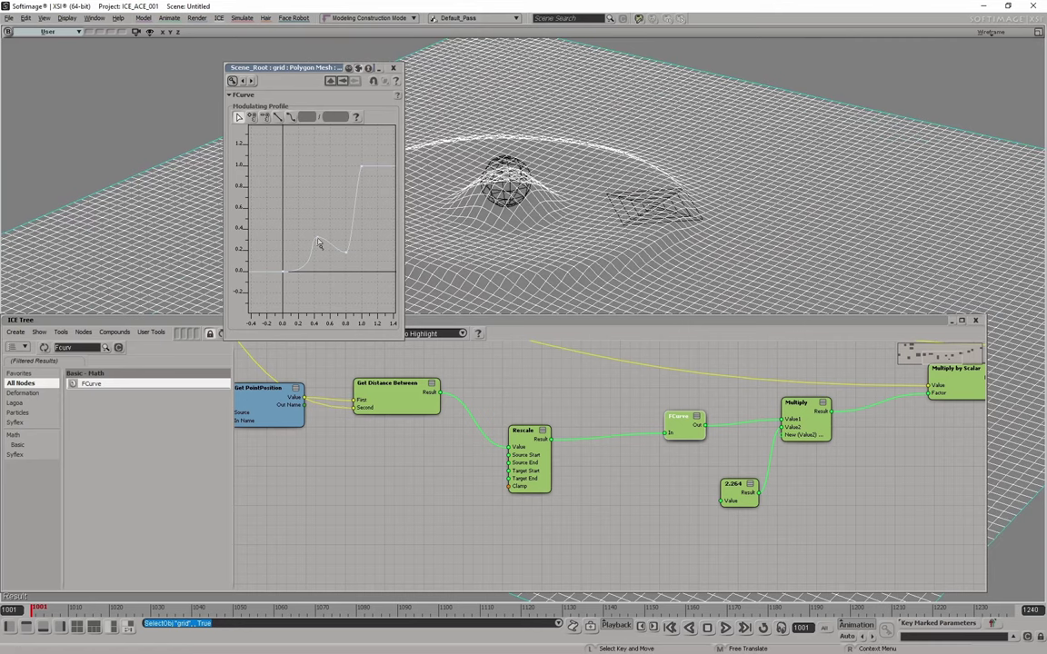
pyautogui.moveTo(318, 242); pyautogui.dragTo(316, 217)
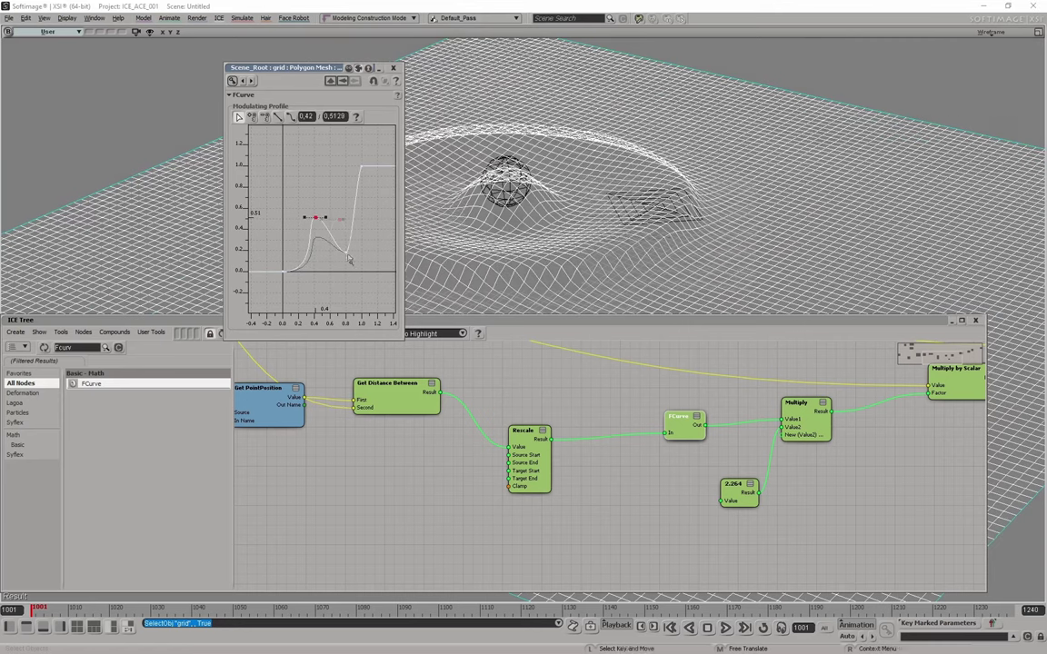
# Step: Move the sphere across the grid, finishing with a shift of about -2.4 units along the view's X axis
pyautogui.click(509, 199)
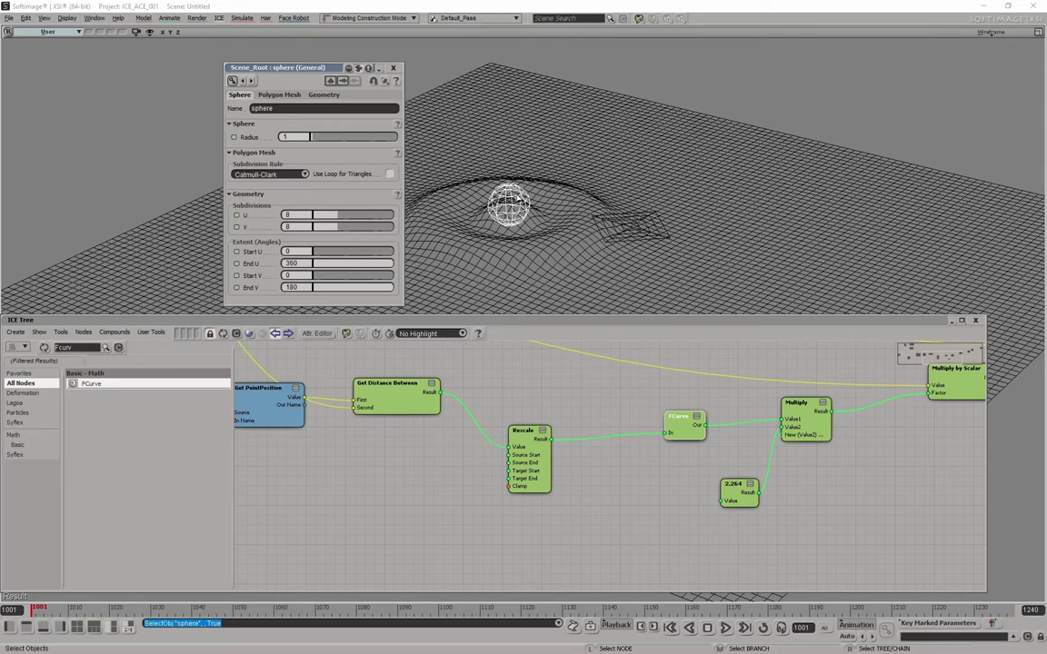
pyautogui.press('v')
pyautogui.moveTo(551, 217); pyautogui.dragTo(489, 182)
pyautogui.moveTo(401, 67); pyautogui.dragTo(400, 71)
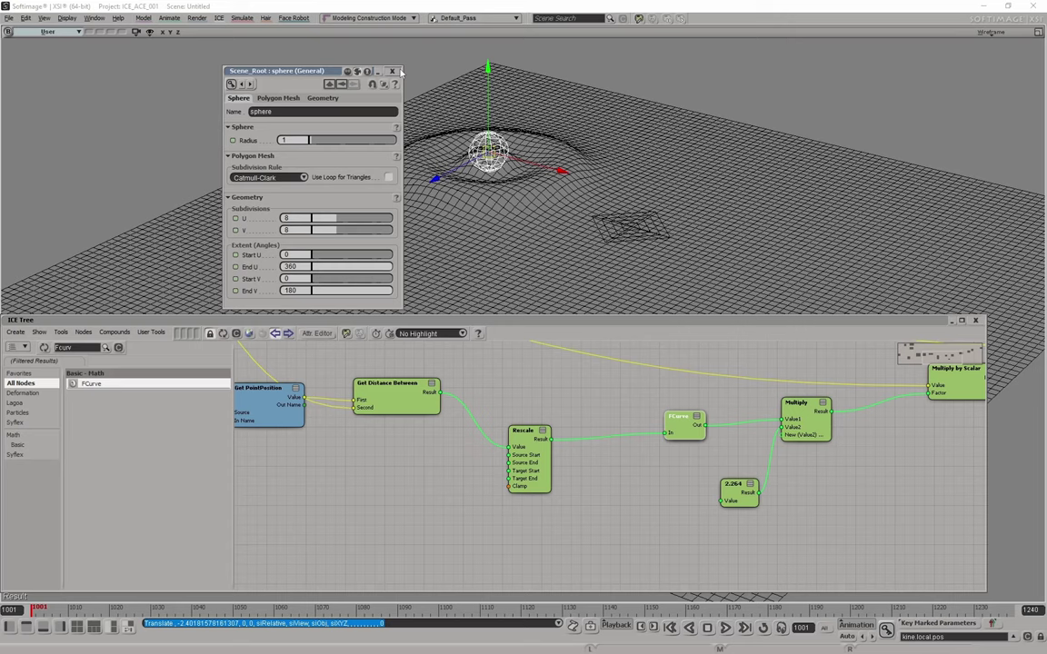
pyautogui.click(394, 72)
# Step: Connect Get disc's Value to Get Closest Location's Geometry and move the disc about 6.9 units along the view's X axis
pyautogui.moveTo(361, 506); pyautogui.dragTo(813, 560, button='middle')
pyautogui.moveTo(271, 462); pyautogui.dragTo(572, 466)
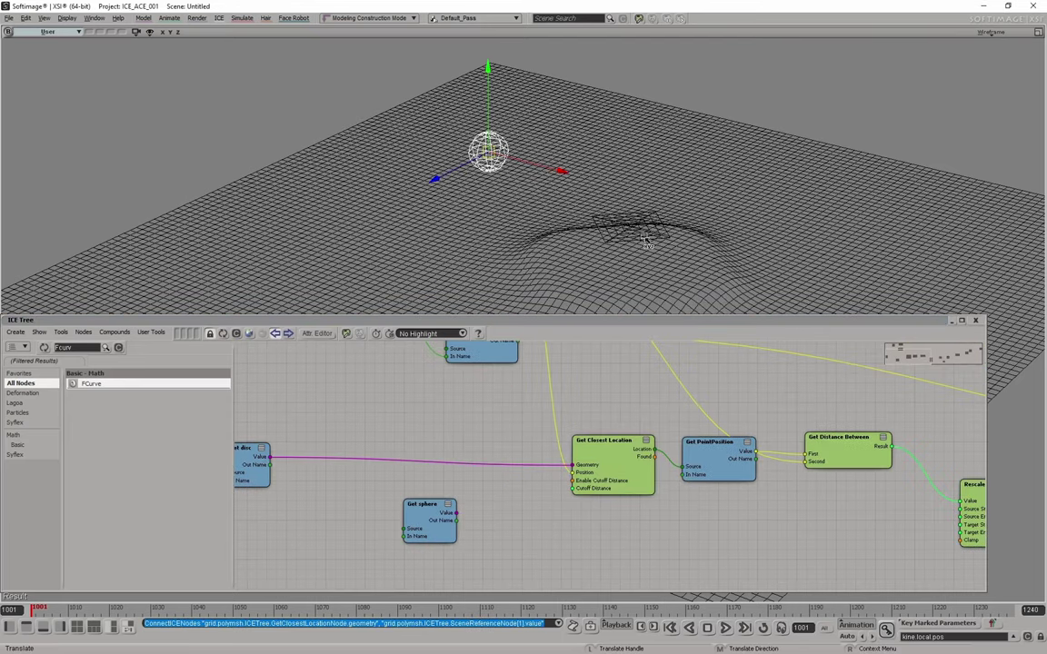
pyautogui.press('s')
pyautogui.press('space')
pyautogui.click(669, 236)
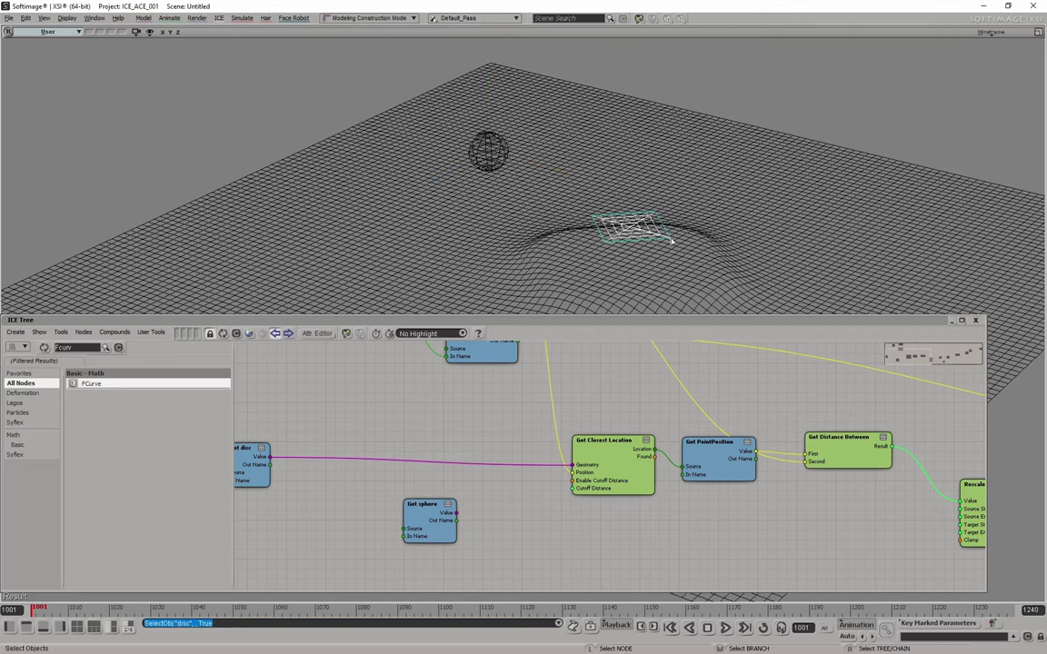
pyautogui.press('v')
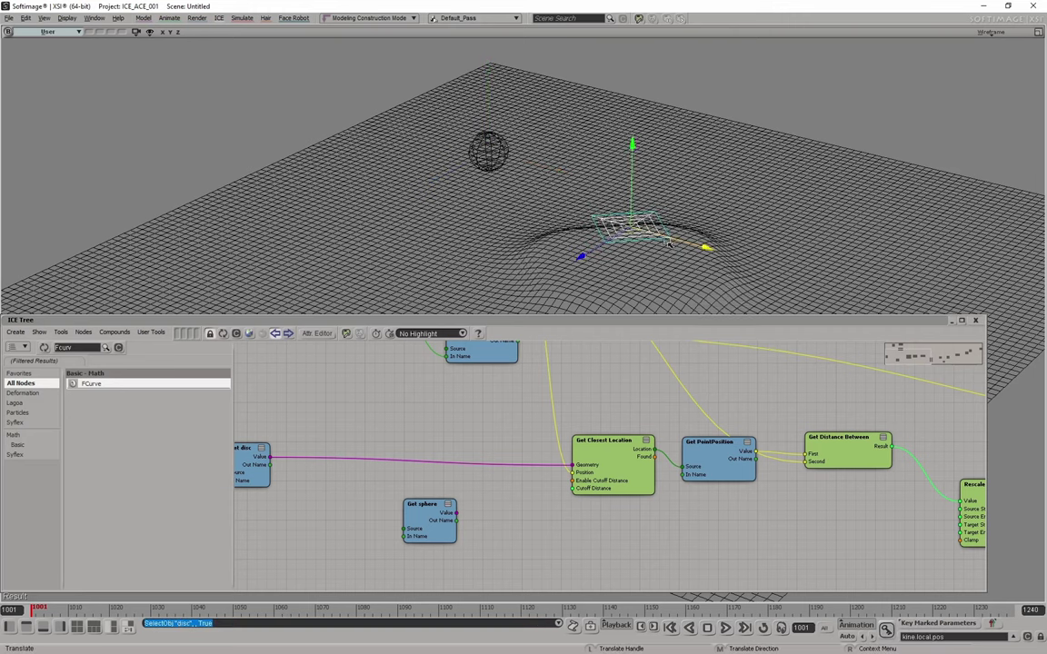
pyautogui.moveTo(665, 282); pyautogui.dragTo(672, 257)
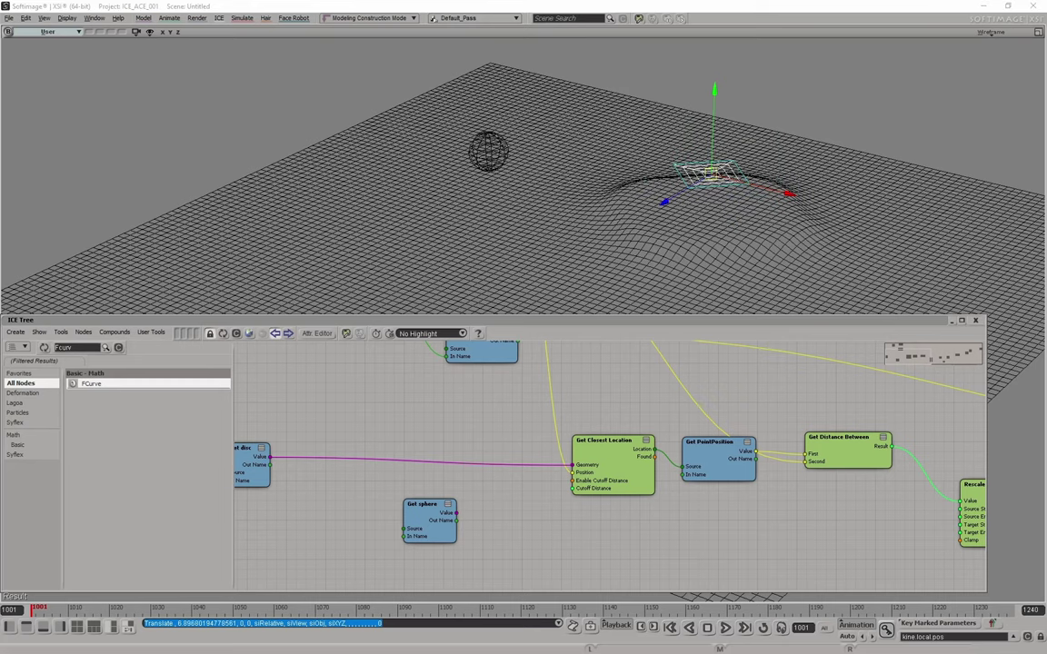
# Step: Find the Turbulize Around Value deformation modifier and add it to the ICE Tree
pyautogui.scroll(-3, 771, 519)
pyautogui.moveTo(758, 543); pyautogui.dragTo(515, 532, button='middle')
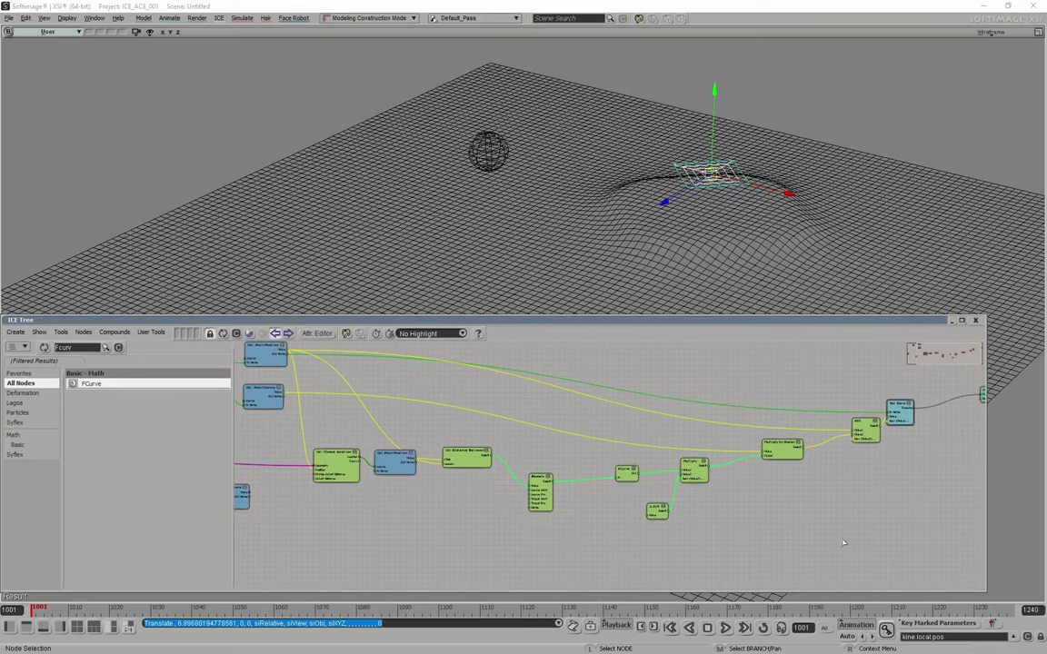
pyautogui.moveTo(912, 486); pyautogui.dragTo(874, 538, button='middle')
pyautogui.moveTo(655, 429); pyautogui.dragTo(818, 416, button='middle')
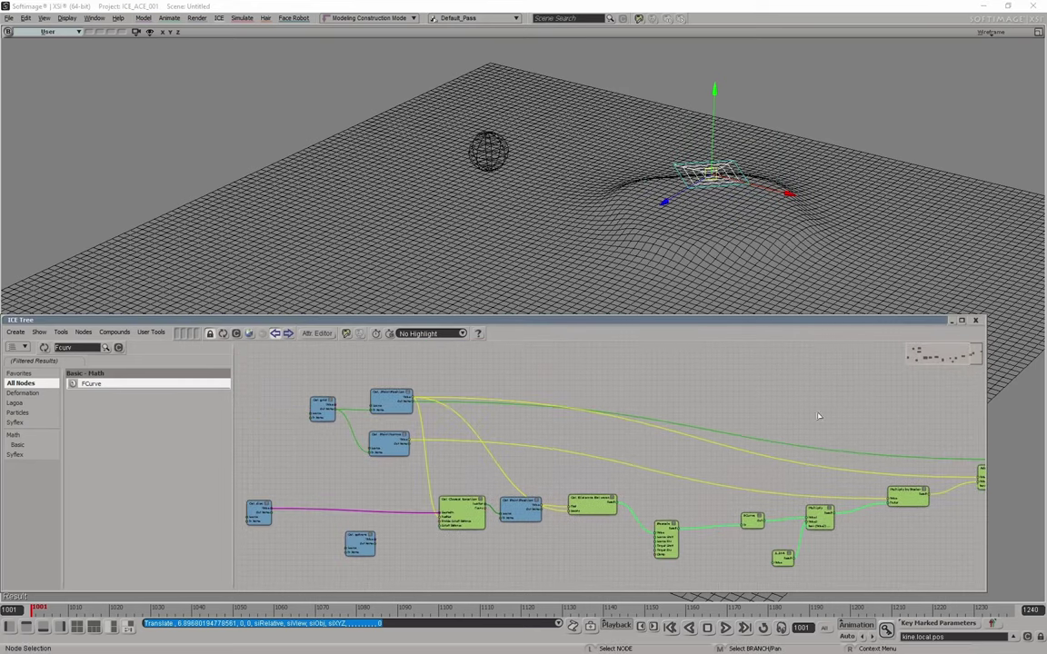
pyautogui.moveTo(640, 429); pyautogui.dragTo(713, 386, button='middle')
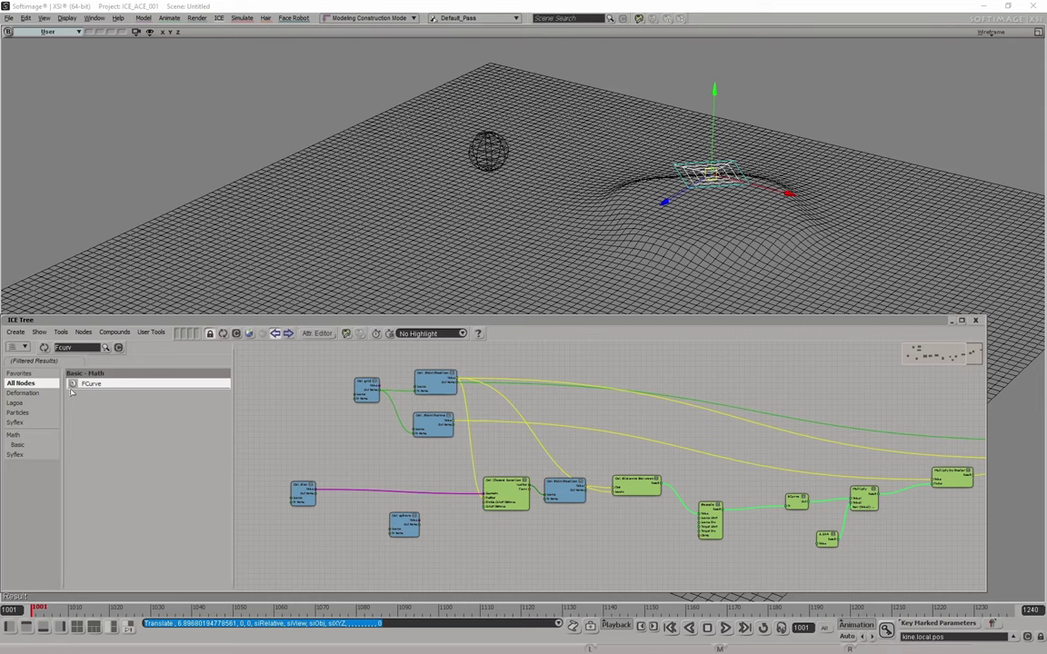
pyautogui.doubleClick(62, 348)
pyautogui.write('turbola')
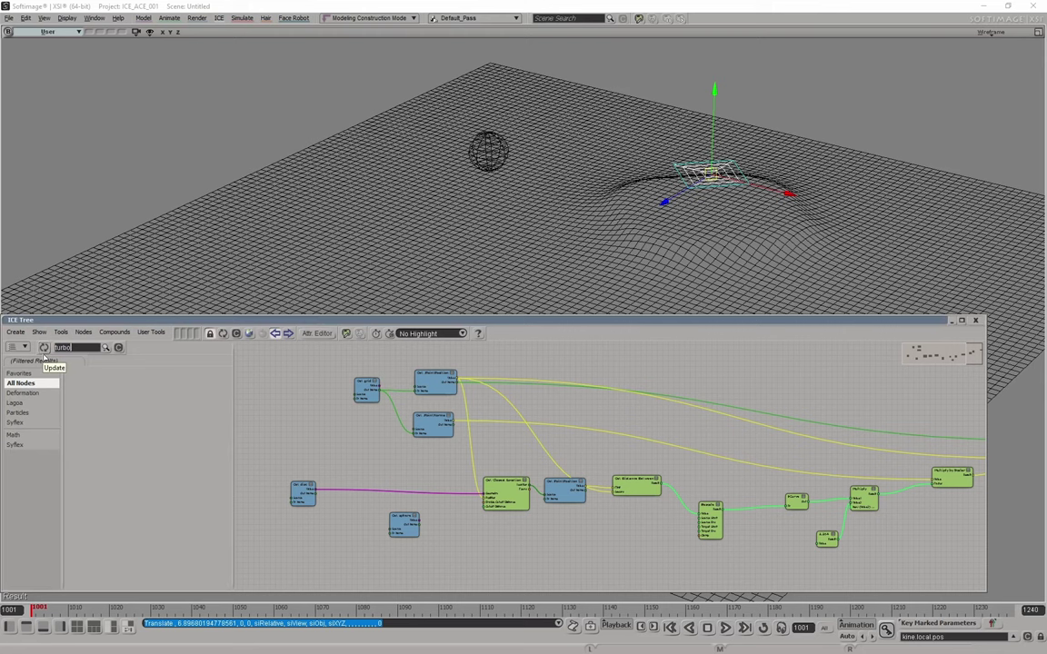
pyautogui.press('BackSpace')
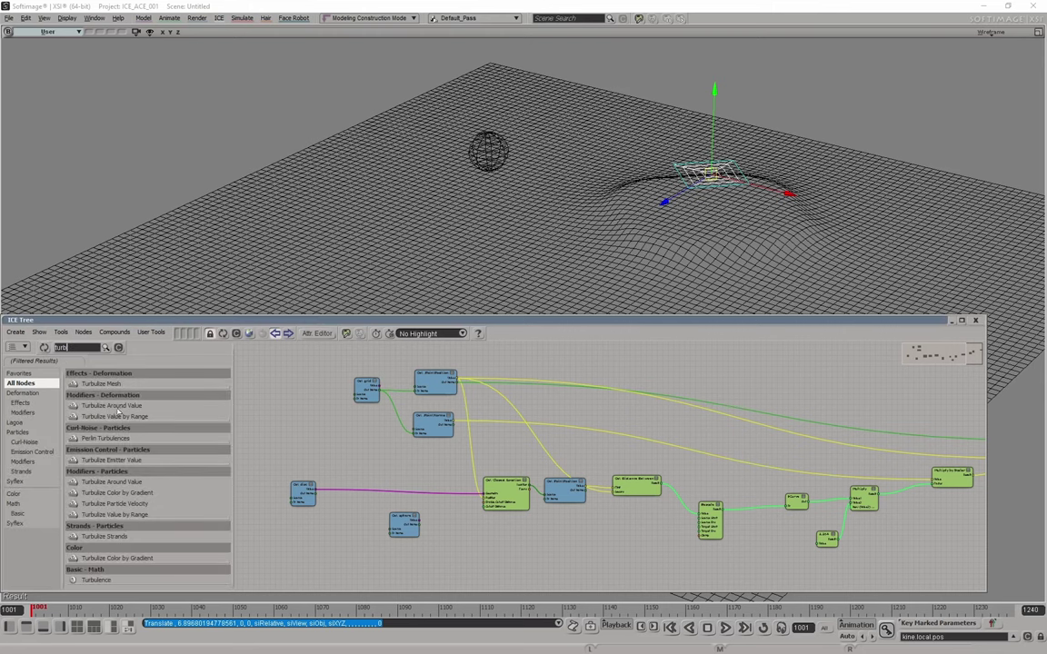
pyautogui.moveTo(114, 406); pyautogui.dragTo(327, 444)
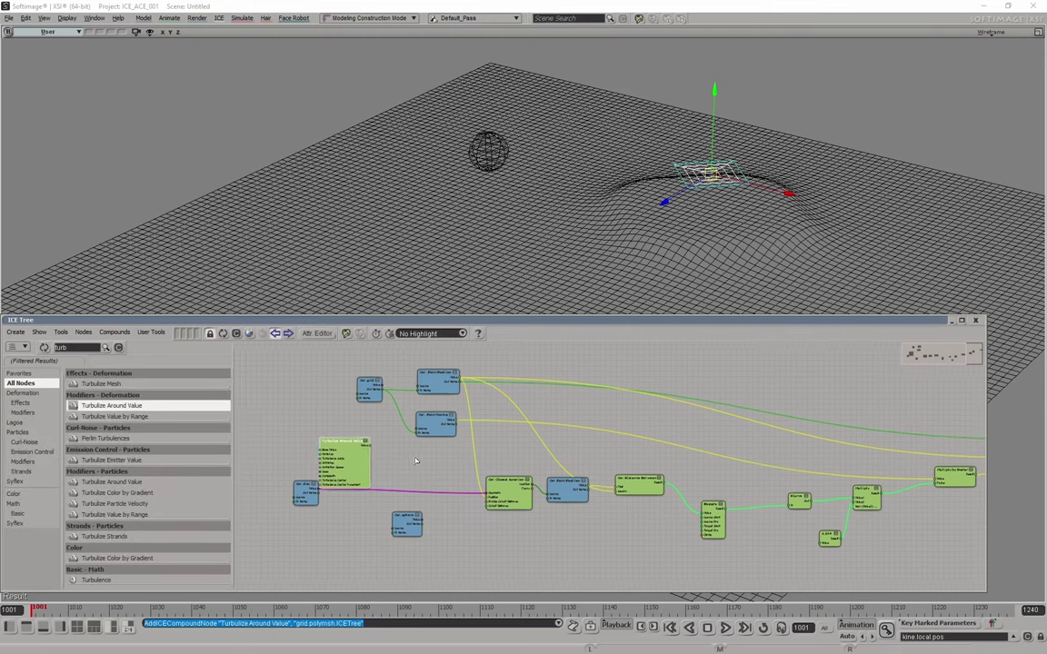
# Step: Reposition the Turbulize Around Value node in the empty area above the Get Closest Location branch
pyautogui.moveTo(415, 461); pyautogui.dragTo(517, 510, button='middle')
pyautogui.moveTo(471, 479); pyautogui.dragTo(779, 361)
pyautogui.moveTo(563, 412); pyautogui.dragTo(482, 412)
pyautogui.click(655, 371)
pyautogui.moveTo(671, 373); pyautogui.dragTo(591, 376, button='middle')
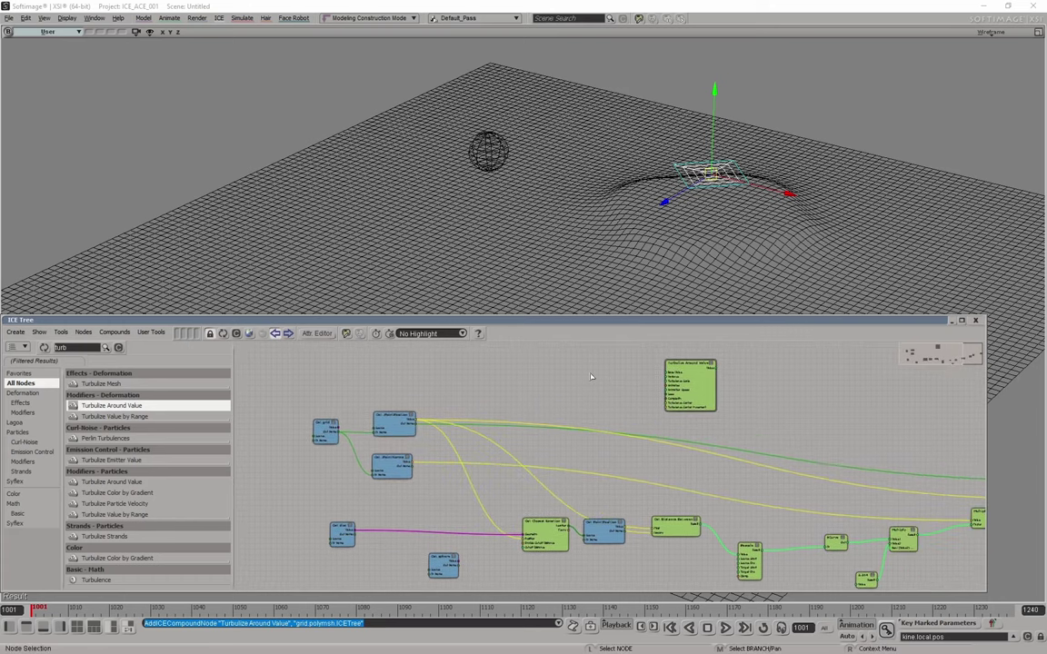
pyautogui.moveTo(689, 372); pyautogui.dragTo(616, 383)
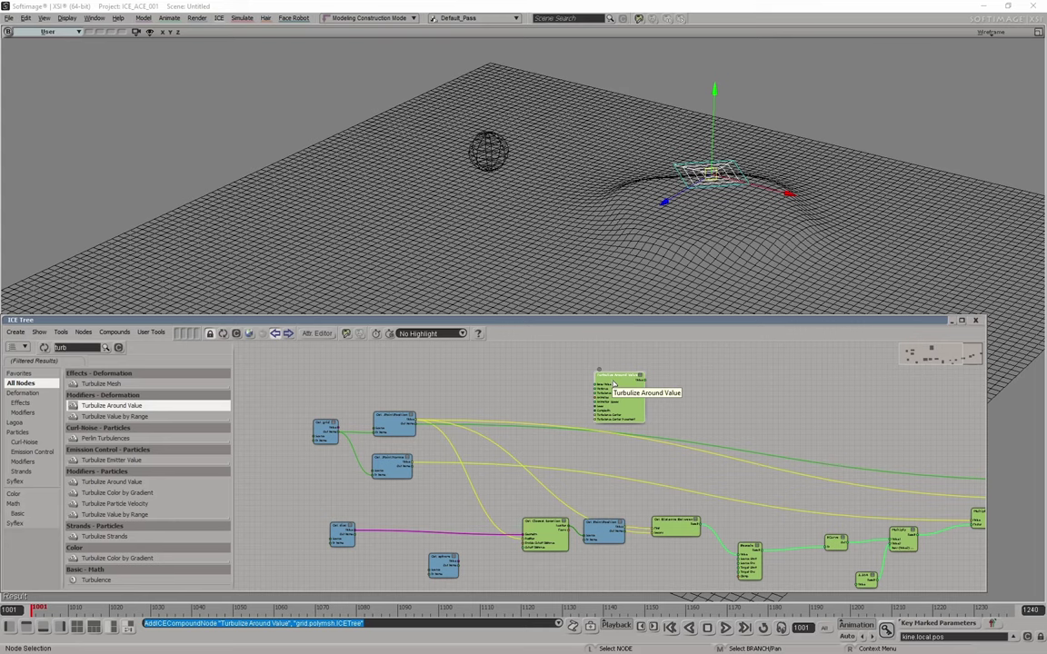
# Step: Connect the grid's Get .PointPosition Value to the Base Value of Turbulize Around Value
pyautogui.scroll(1, 569, 404)
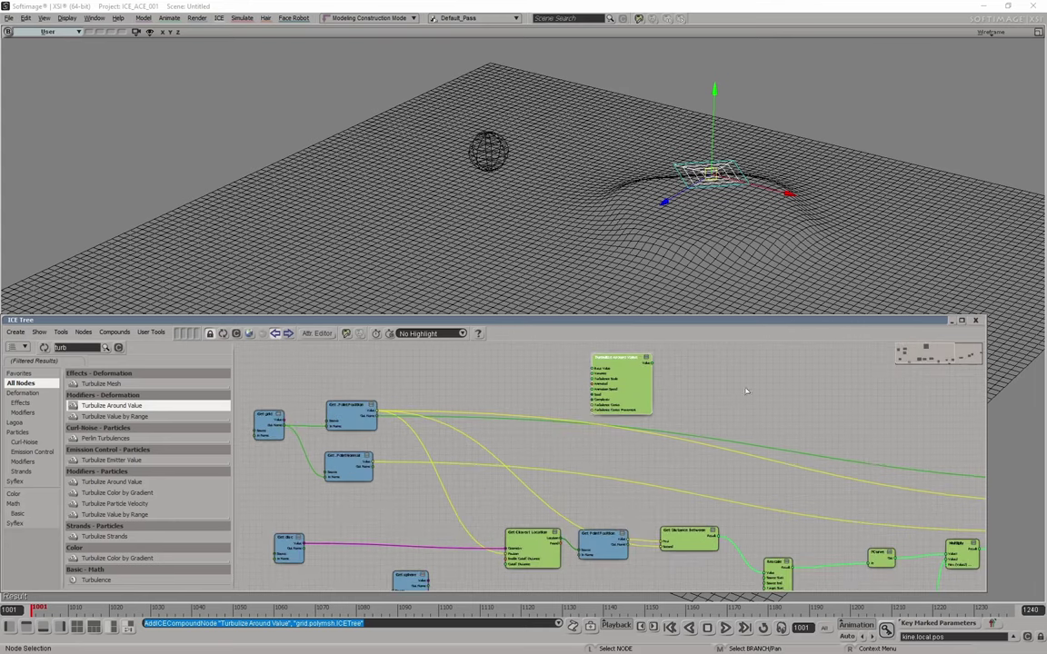
pyautogui.scroll(1, 746, 392)
pyautogui.scroll(1, 729, 407)
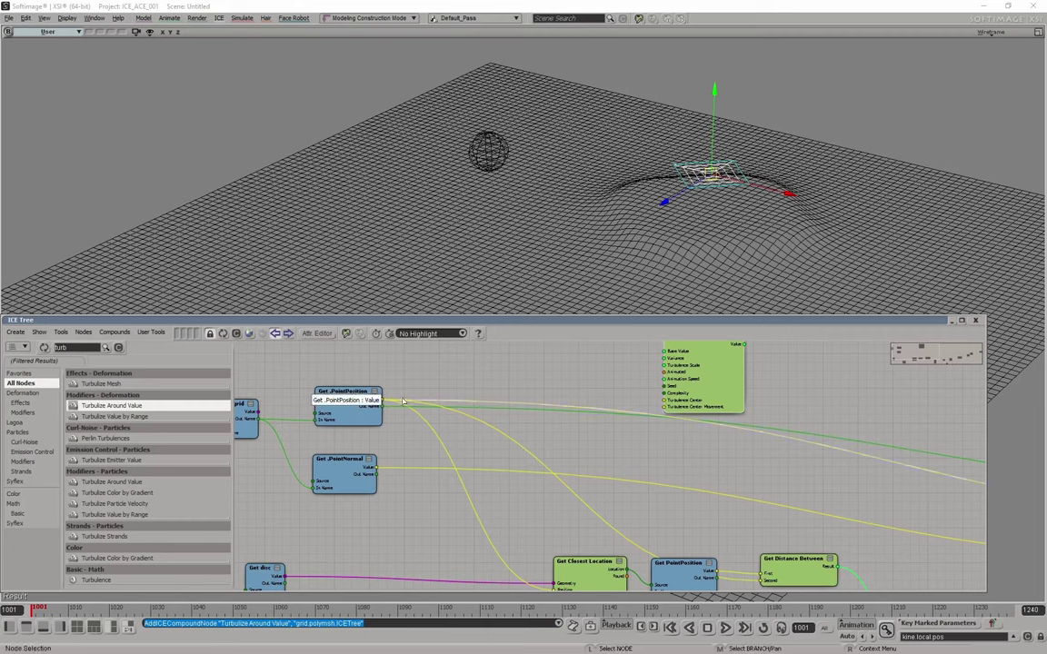
pyautogui.moveTo(381, 400); pyautogui.dragTo(676, 351)
pyautogui.moveTo(805, 423); pyautogui.dragTo(767, 454, button='middle')
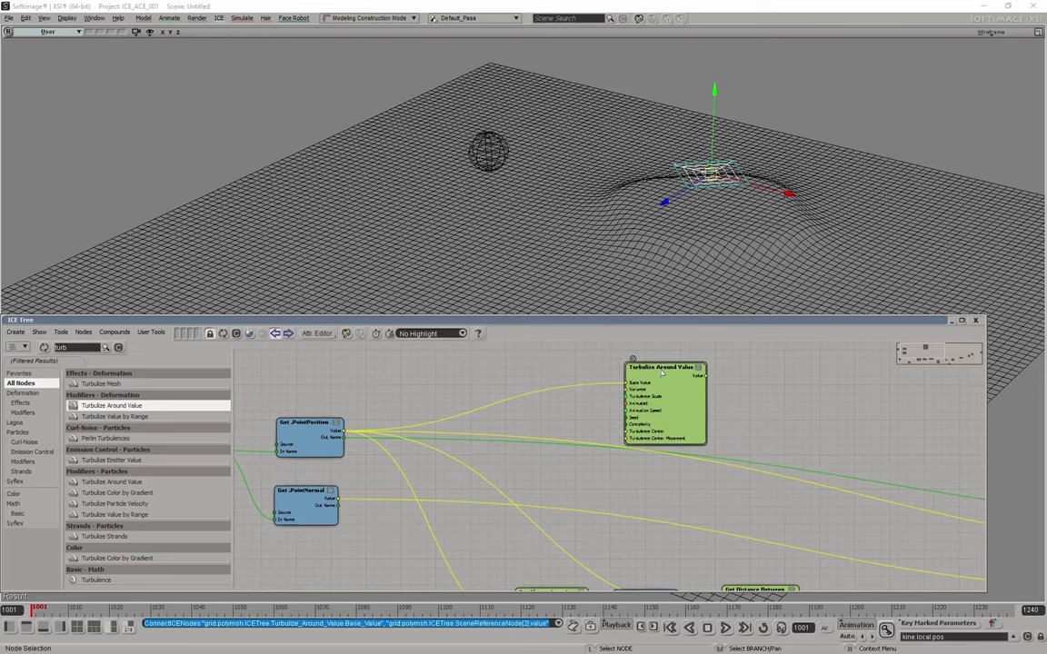
pyautogui.click(633, 362)
# Step: Add a basic math Multiply by Scalar node and a Scalar constant node beside Turbulize Around Value
pyautogui.moveTo(888, 417); pyautogui.dragTo(829, 423, button='middle')
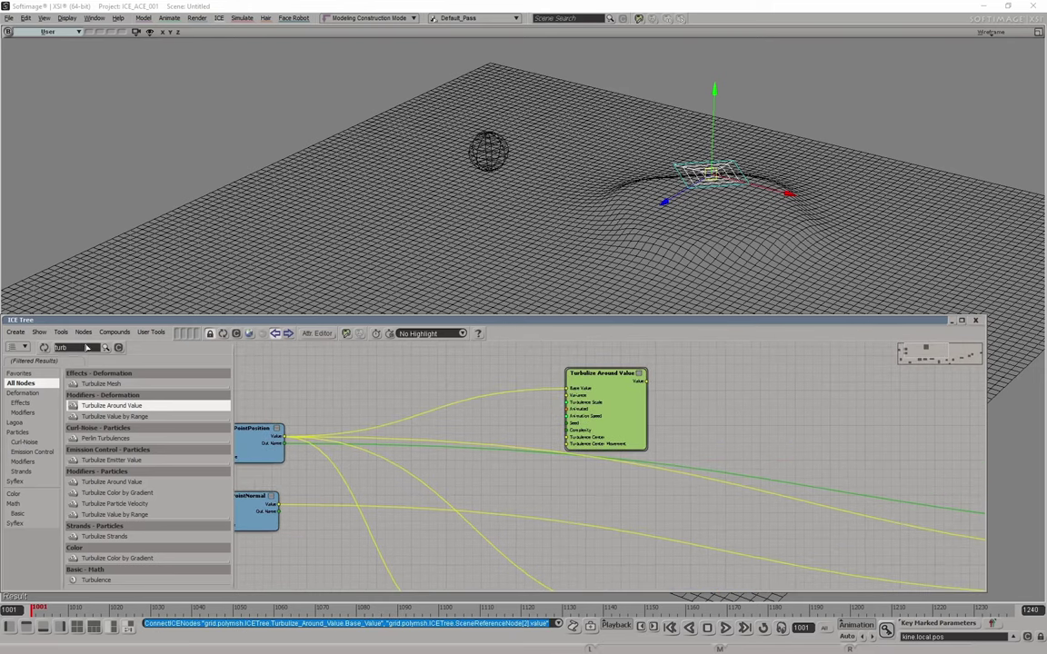
pyautogui.write('multipl')
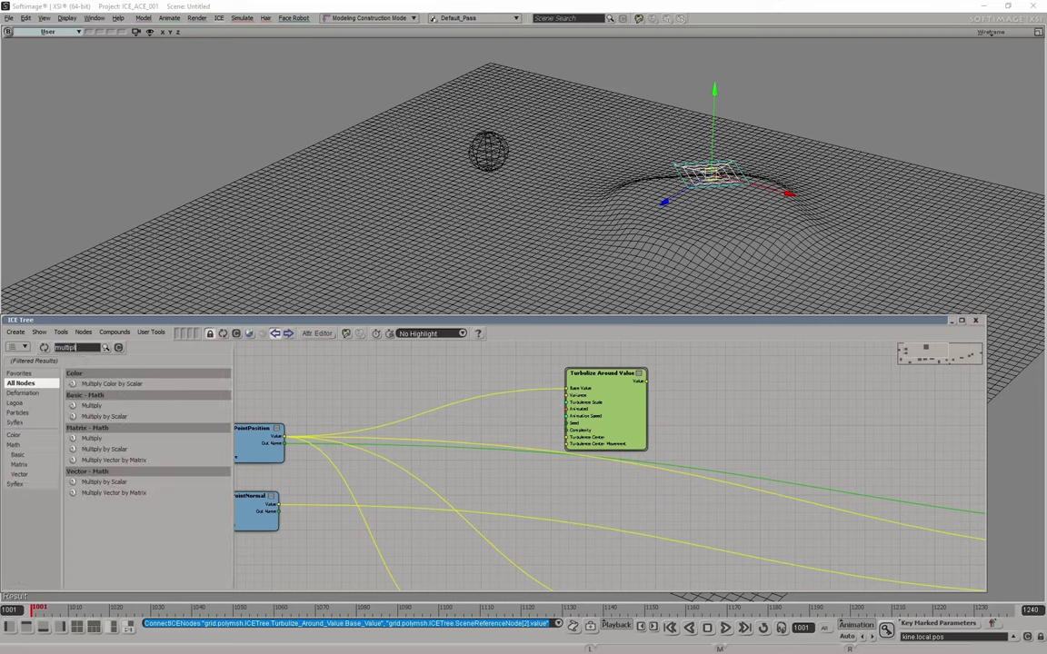
pyautogui.moveTo(104, 417); pyautogui.dragTo(749, 407)
pyautogui.doubleClick(88, 347)
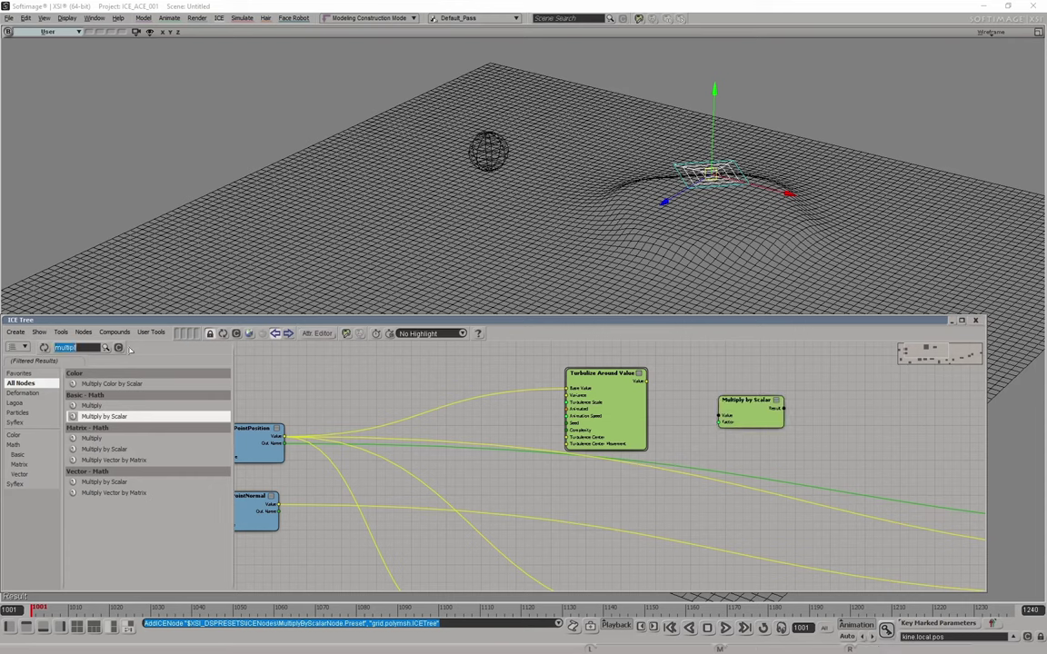
pyautogui.write('scalar')
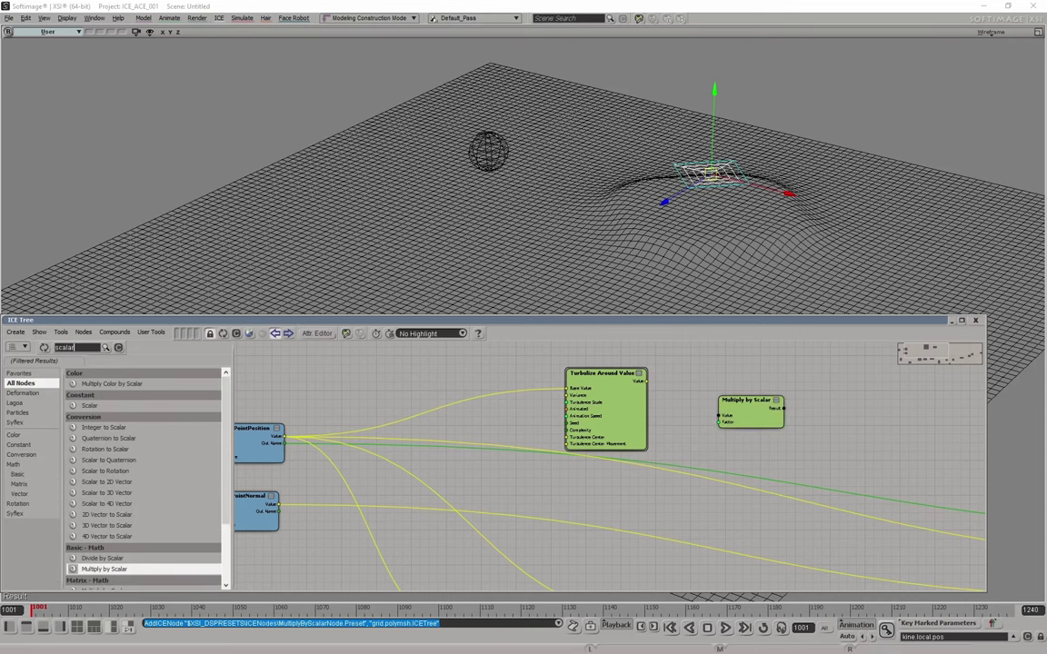
pyautogui.moveTo(92, 406); pyautogui.dragTo(699, 452)
# Step: Connect Turbulize Around Value's output to the new Multiply by Scalar's Value, and the new scalar's Result to its Factor
pyautogui.moveTo(656, 363); pyautogui.dragTo(747, 404)
pyautogui.moveTo(723, 445); pyautogui.dragTo(747, 414)
pyautogui.moveTo(899, 452); pyautogui.dragTo(689, 452, button='middle')
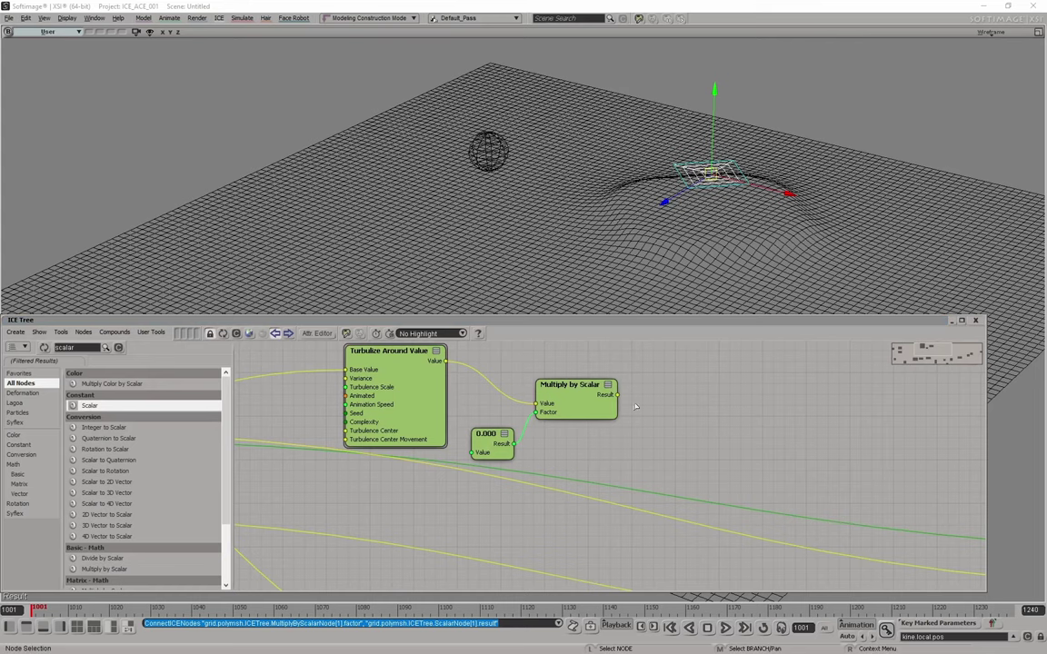
# Step: Try feeding the new Multiply by Scalar's Result into Get Closest Location's Position and into Get Distance Between, undoing both
pyautogui.scroll(-2, 609, 458)
pyautogui.moveTo(609, 458); pyautogui.dragTo(651, 407, button='middle')
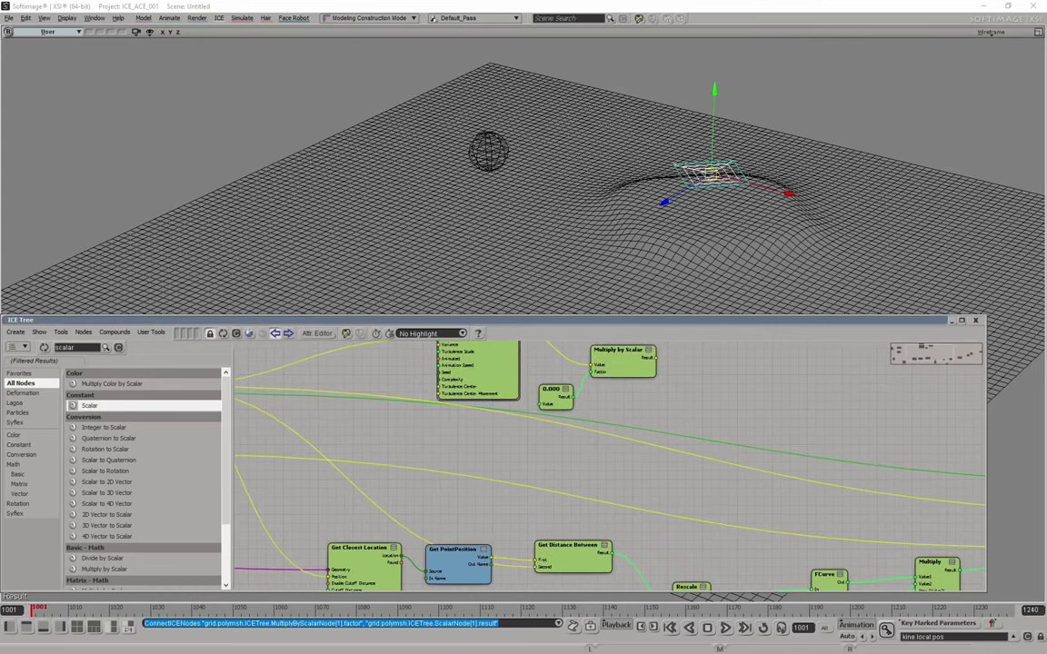
pyautogui.scroll(-3, 933, 397)
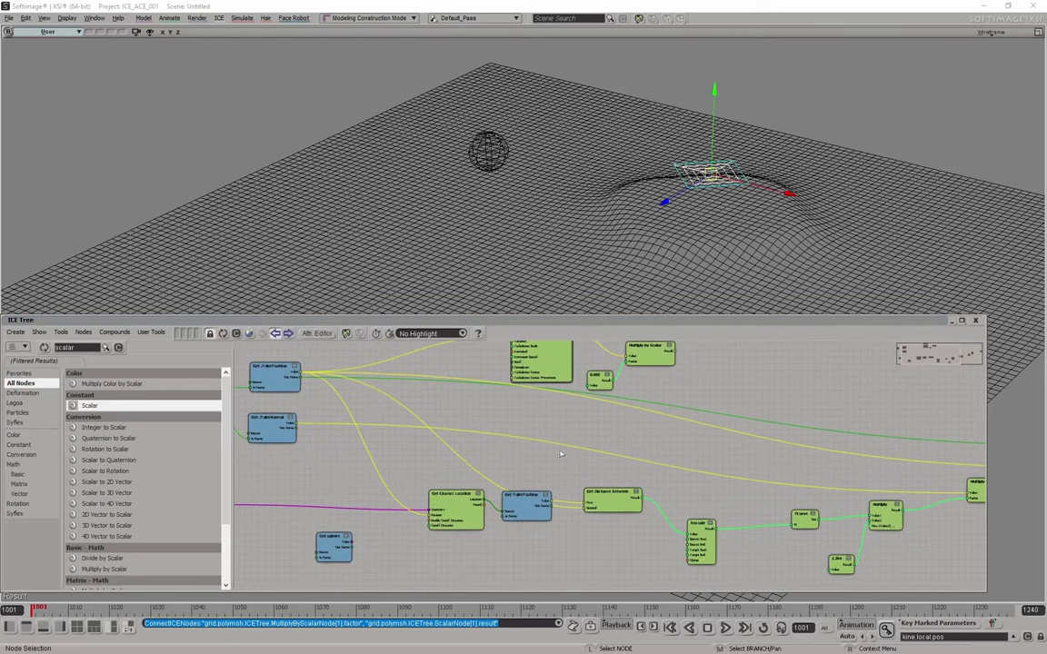
pyautogui.scroll(-3, 595, 518)
pyautogui.scroll(2, 595, 518)
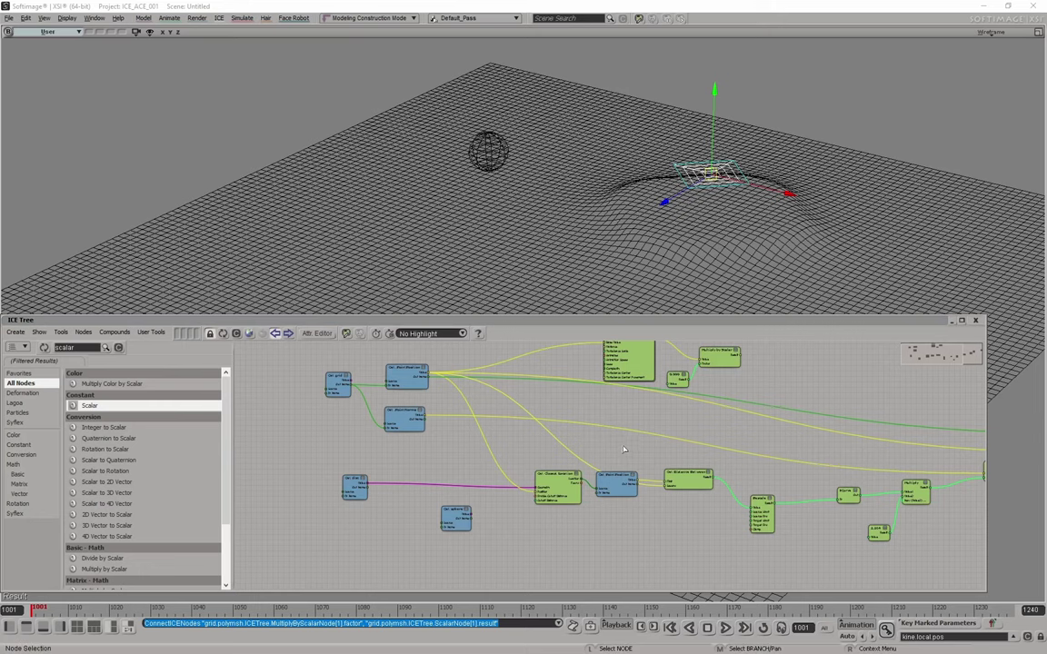
pyautogui.scroll(3, 727, 381)
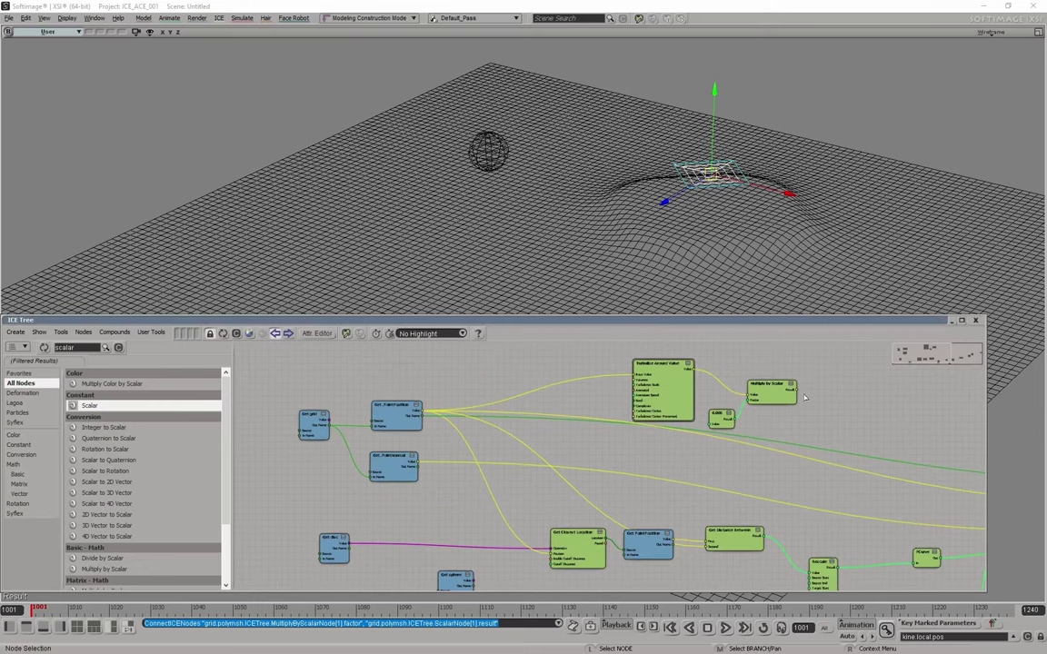
pyautogui.moveTo(796, 393); pyautogui.dragTo(553, 558)
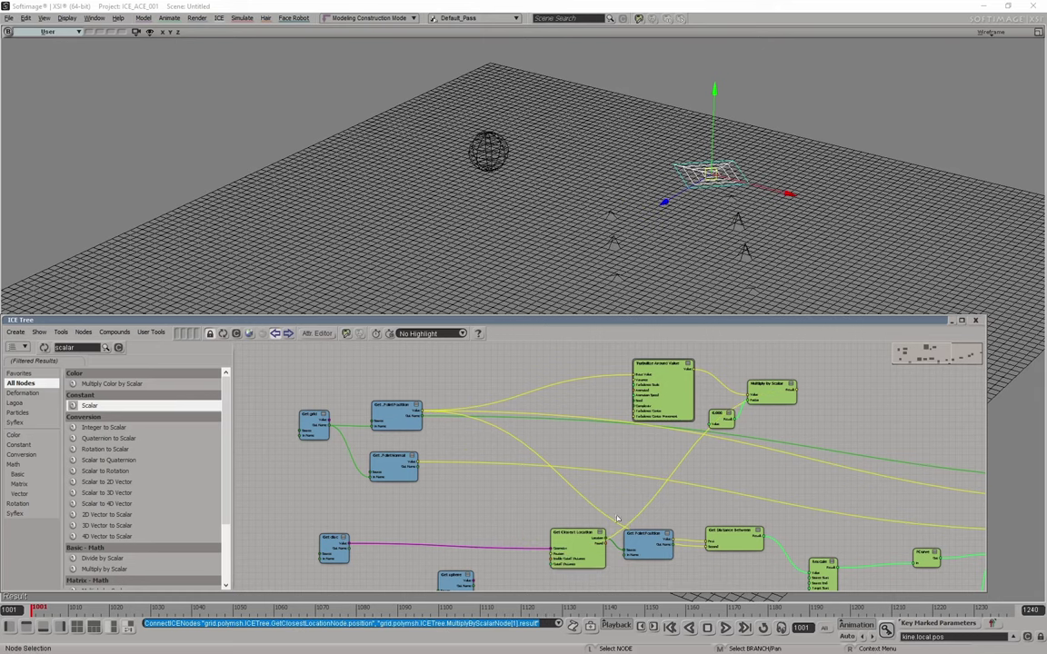
pyautogui.scroll(-2, 771, 433)
pyautogui.scroll(-2, 712, 421)
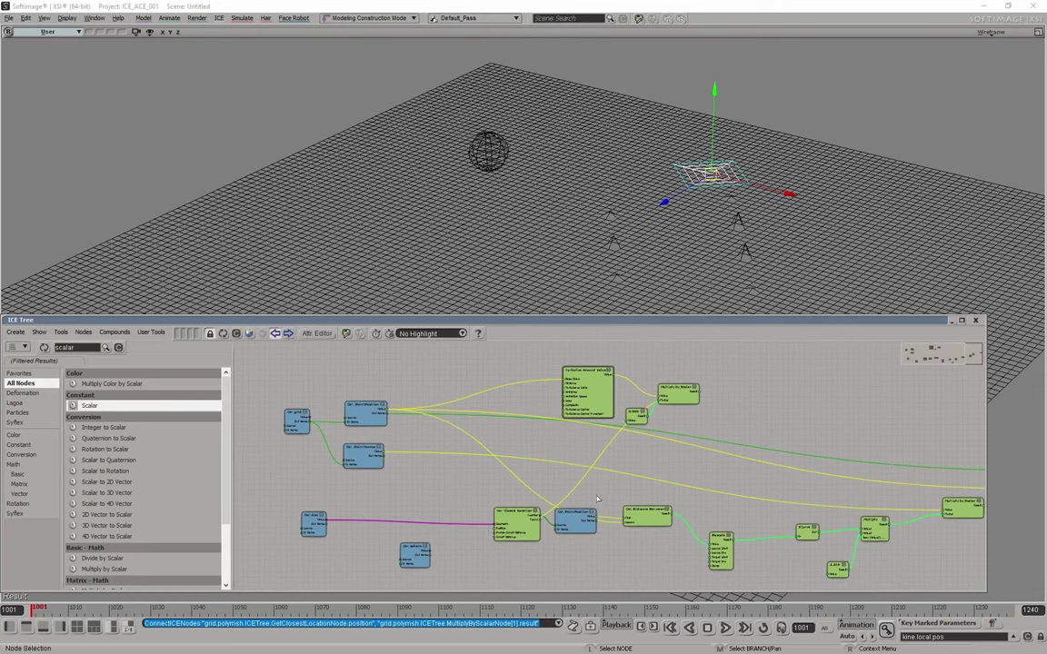
pyautogui.hotkey('ctrl', 'z')
pyautogui.moveTo(696, 391); pyautogui.dragTo(625, 530)
pyautogui.hotkey('ctrl', 'z')
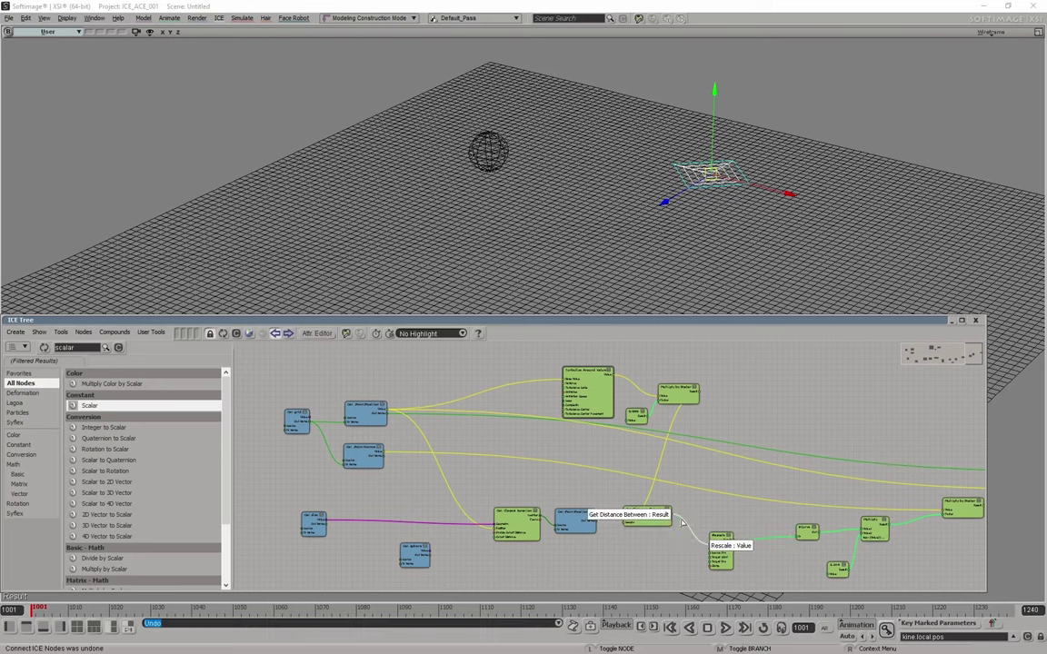
# Step: Move Turbulize Around Value closer to Get .PointPosition and connect the new Multiply by Scalar's Result to Get Closest Location's Position
pyautogui.moveTo(646, 521); pyautogui.dragTo(710, 487, button='middle')
pyautogui.moveTo(750, 425); pyautogui.dragTo(820, 450, button='middle')
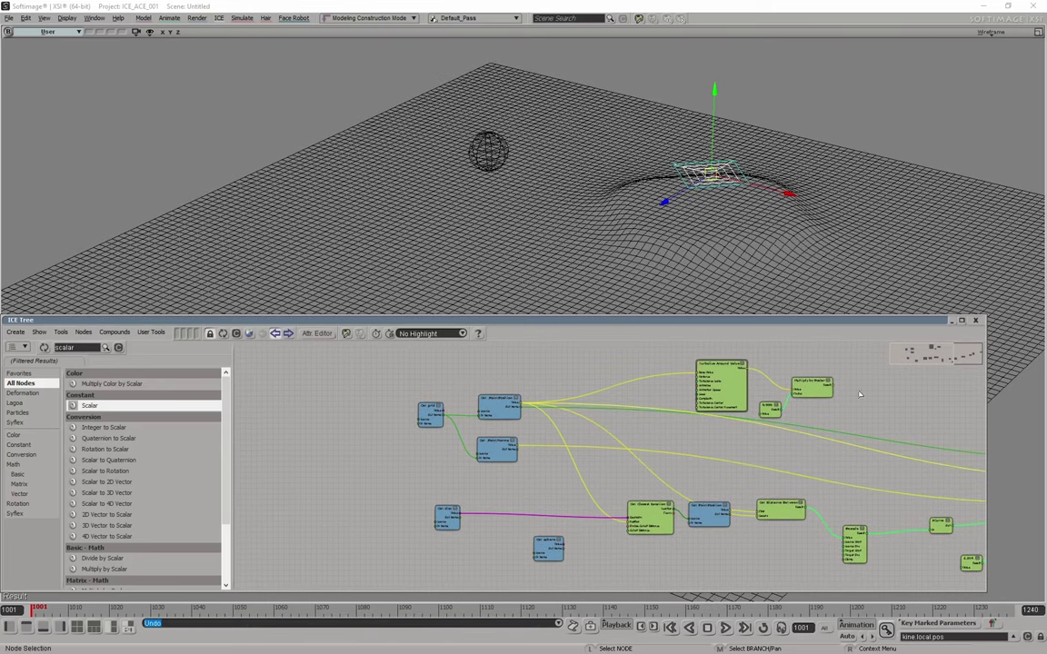
pyautogui.moveTo(709, 360); pyautogui.dragTo(732, 384, button='middle')
pyautogui.moveTo(743, 390); pyautogui.dragTo(672, 383)
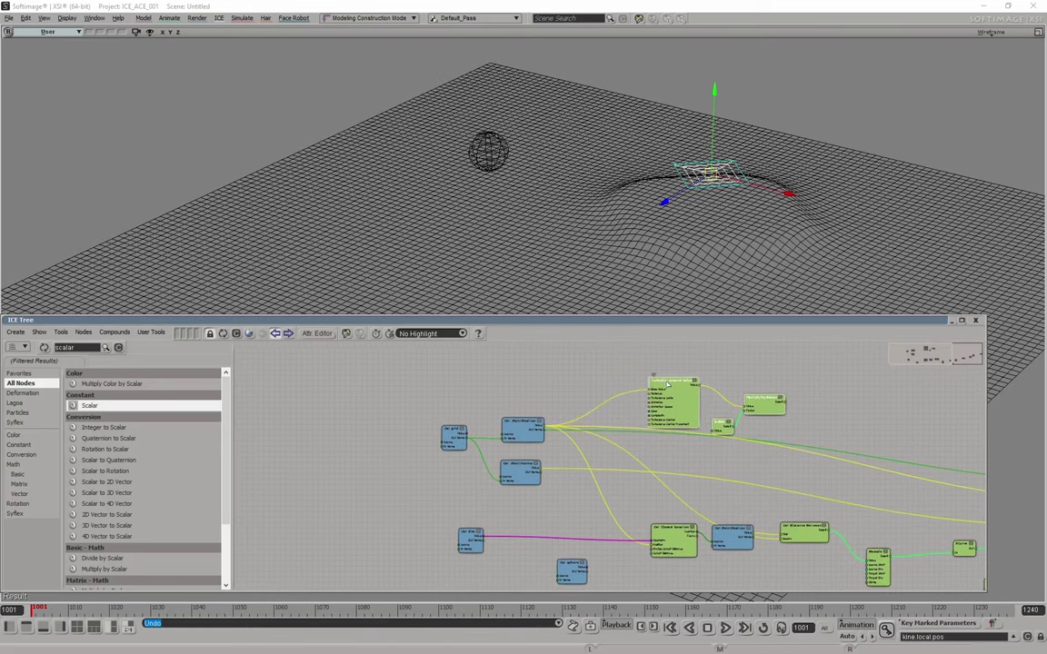
pyautogui.moveTo(839, 424); pyautogui.dragTo(765, 432, button='middle')
pyautogui.click(798, 414)
pyautogui.scroll(2, 798, 413)
pyautogui.moveTo(772, 362); pyautogui.dragTo(587, 561)
# Step: Set the scalar driving the turbulence Multiply by Scalar's Factor to 1, and raise it to about 1.384
pyautogui.doubleClick(683, 394)
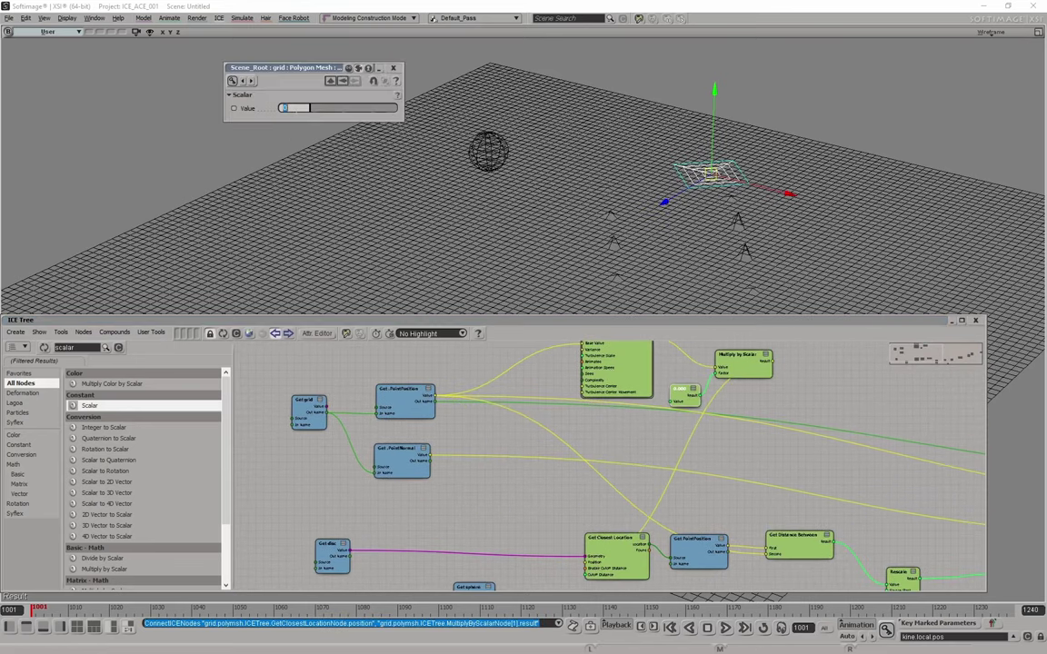
pyautogui.write('1')
pyautogui.press('Return')
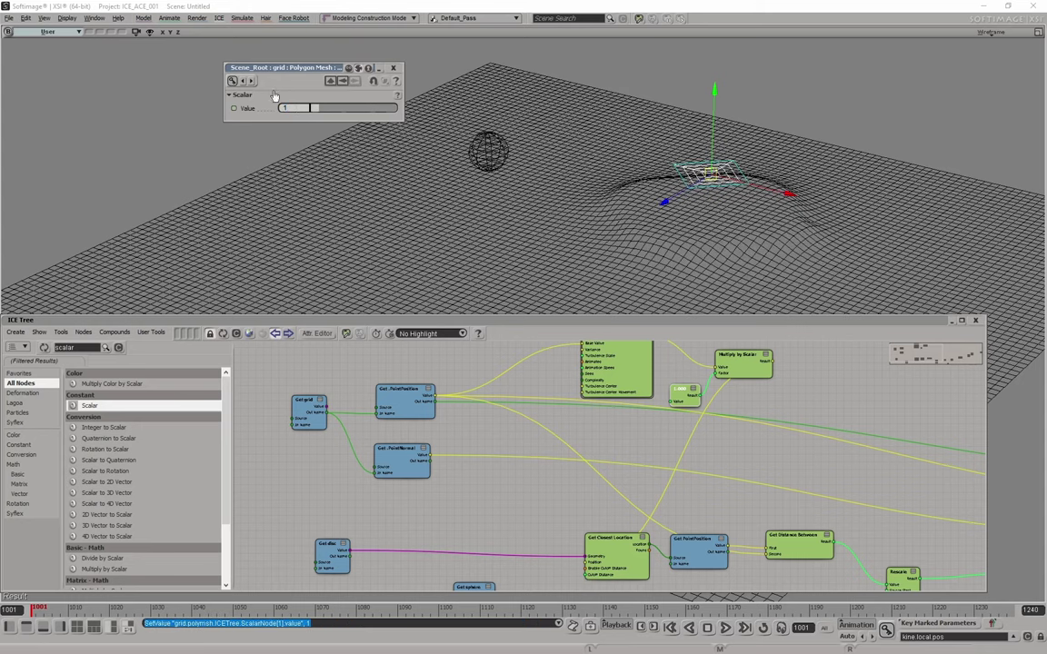
pyautogui.moveTo(320, 109); pyautogui.dragTo(325, 110)
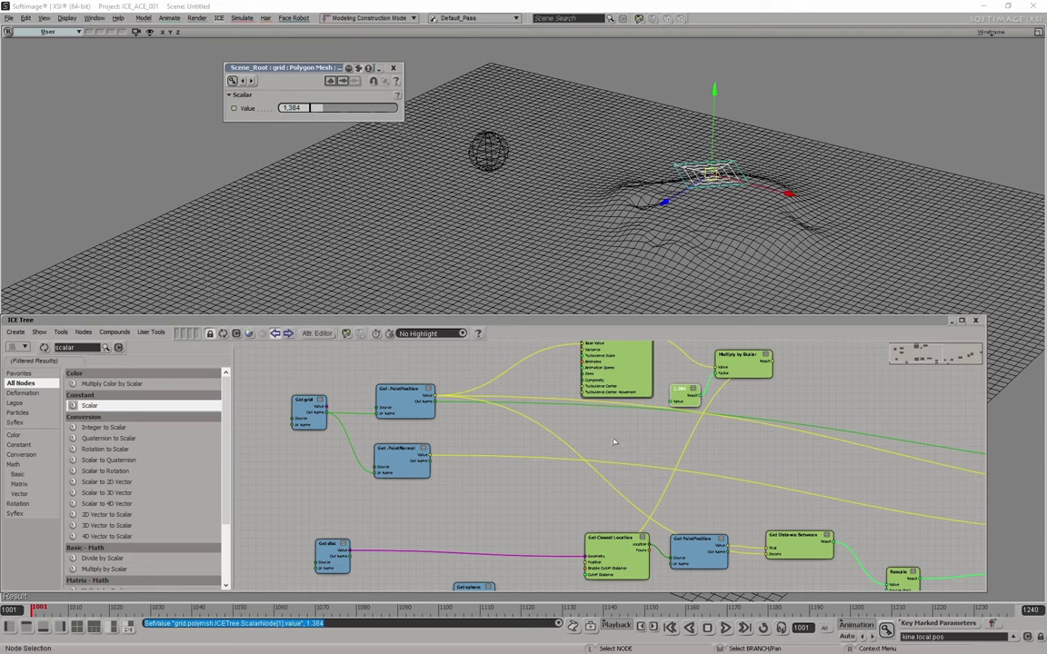
# Step: Reduce Turbulize Around Value's Turbulence Scale and raise the scalar driving the turbulence Multiply by Scalar's Factor to about 1.698
pyautogui.moveTo(613, 441); pyautogui.dragTo(611, 494, button='middle')
pyautogui.click(604, 386)
pyautogui.doubleClick(603, 385)
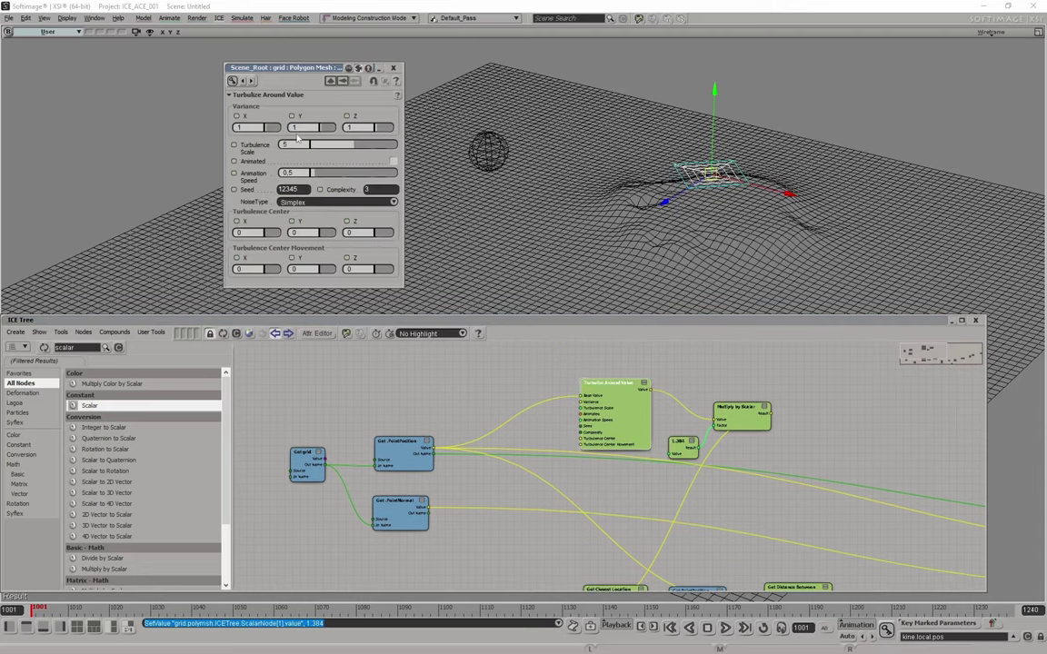
pyautogui.moveTo(358, 150); pyautogui.dragTo(314, 148)
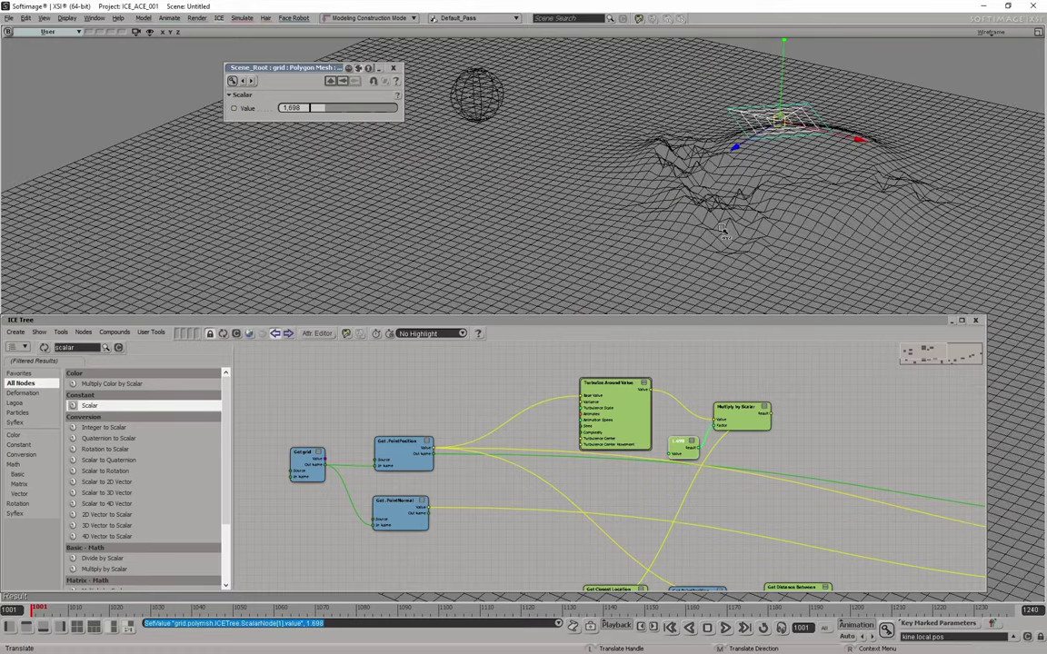
# Step: Move the disc over the grid by about -2.48 in X and 0.26 in Z, and connect Get sphere's Value to Get Closest Location's Geometry
pyautogui.moveTo(829, 134); pyautogui.dragTo(763, 138)
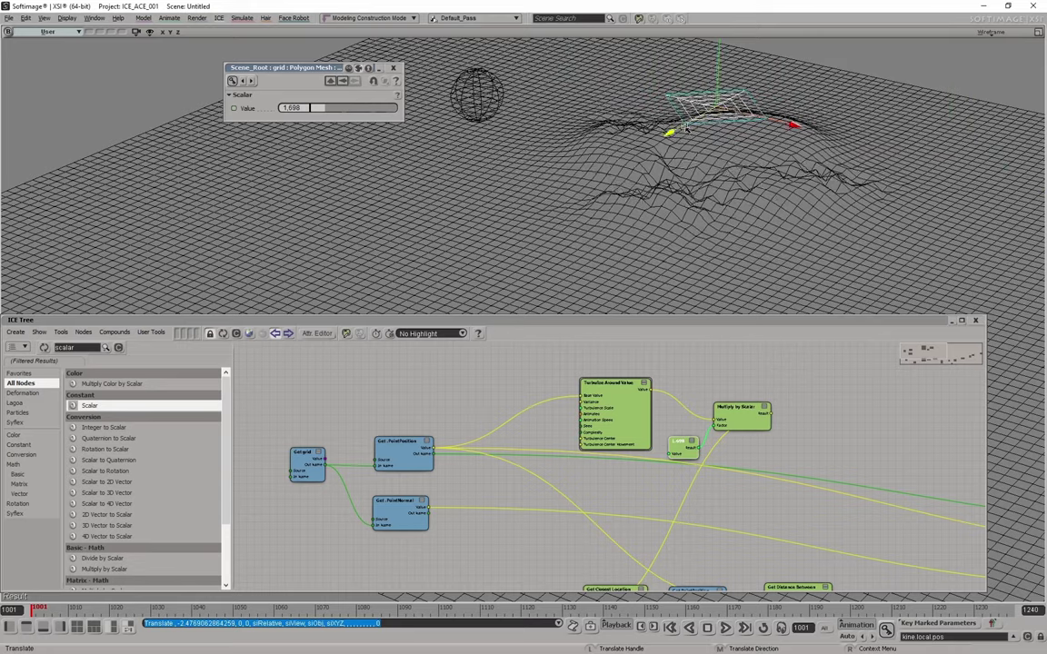
pyautogui.moveTo(687, 130)
pyautogui.mouseDown()
pyautogui.moveTo(467, 264)
pyautogui.moveTo(586, 227)
pyautogui.moveTo(444, 281)
pyautogui.moveTo(681, 122)
pyautogui.mouseUp()
pyautogui.moveTo(553, 579); pyautogui.dragTo(648, 494, button='middle')
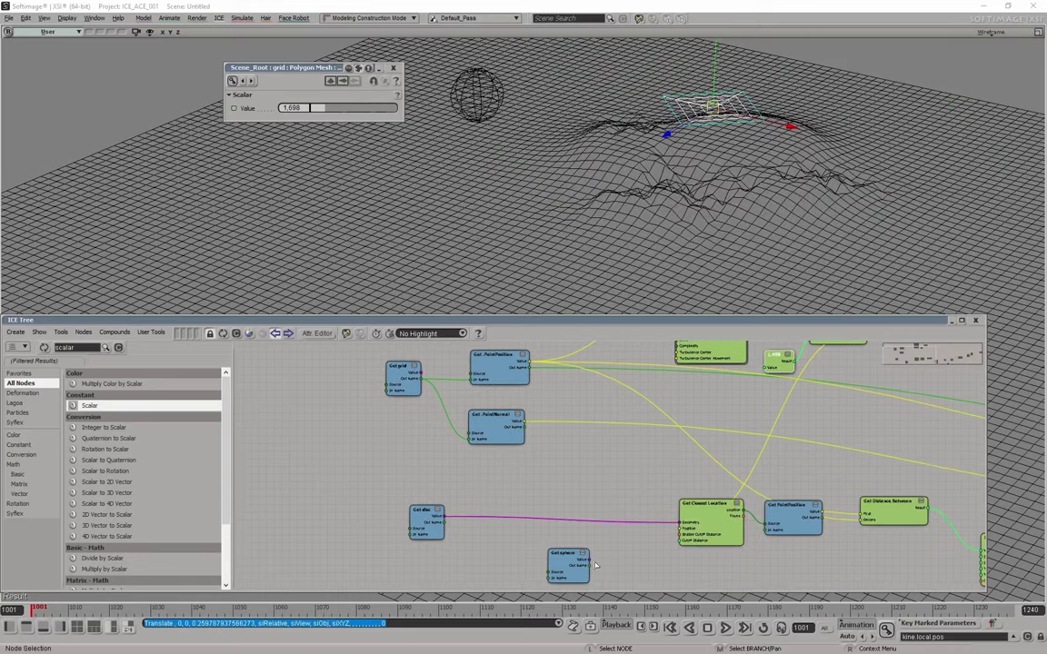
pyautogui.moveTo(590, 564); pyautogui.dragTo(681, 523)
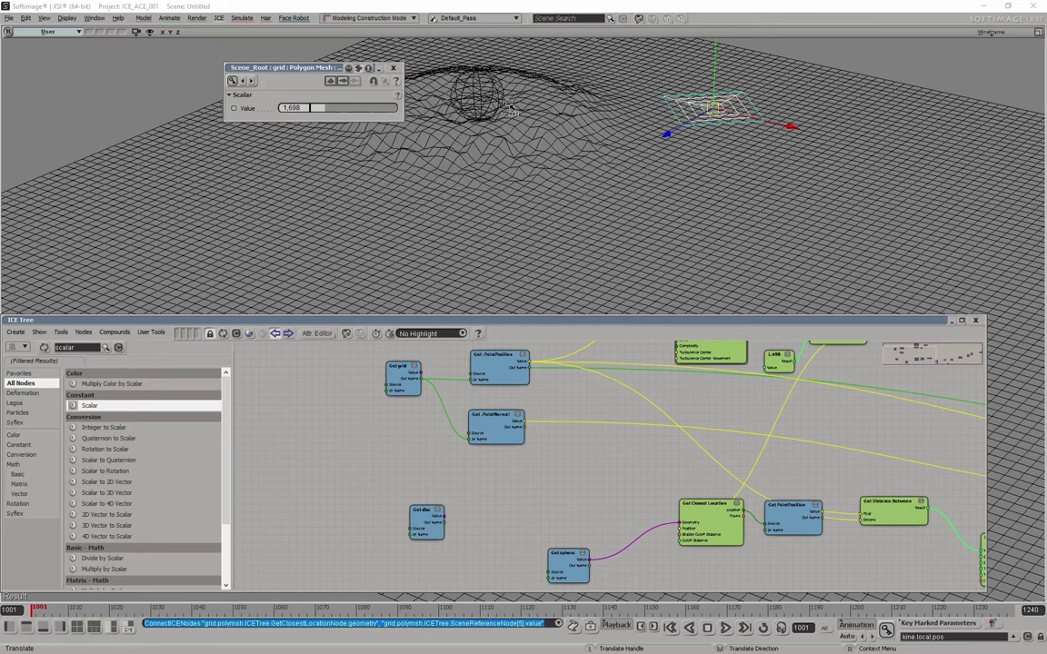
# Step: Select the sphere, dismiss its properties, and translate it around above the grid to test the deformation
pyautogui.click(918, 70)
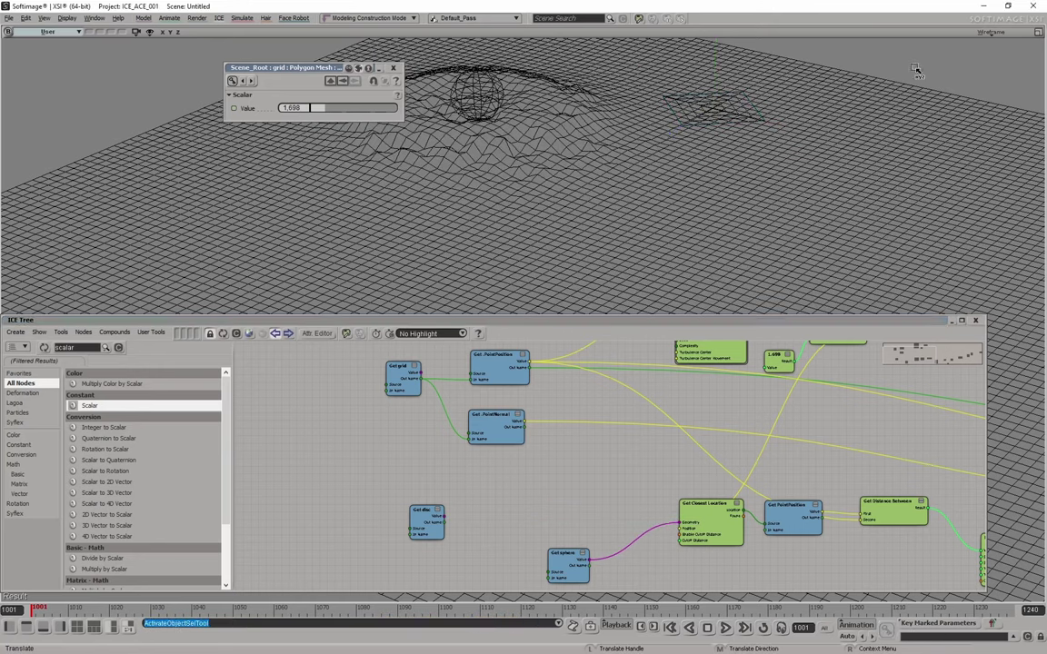
pyautogui.click(484, 99)
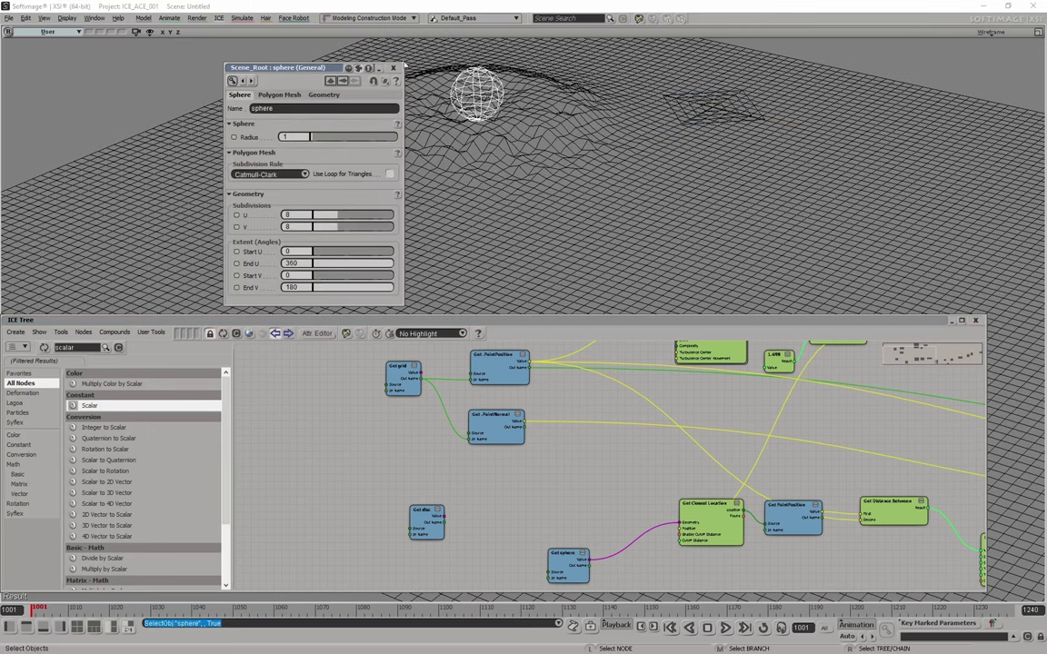
pyautogui.click(393, 67)
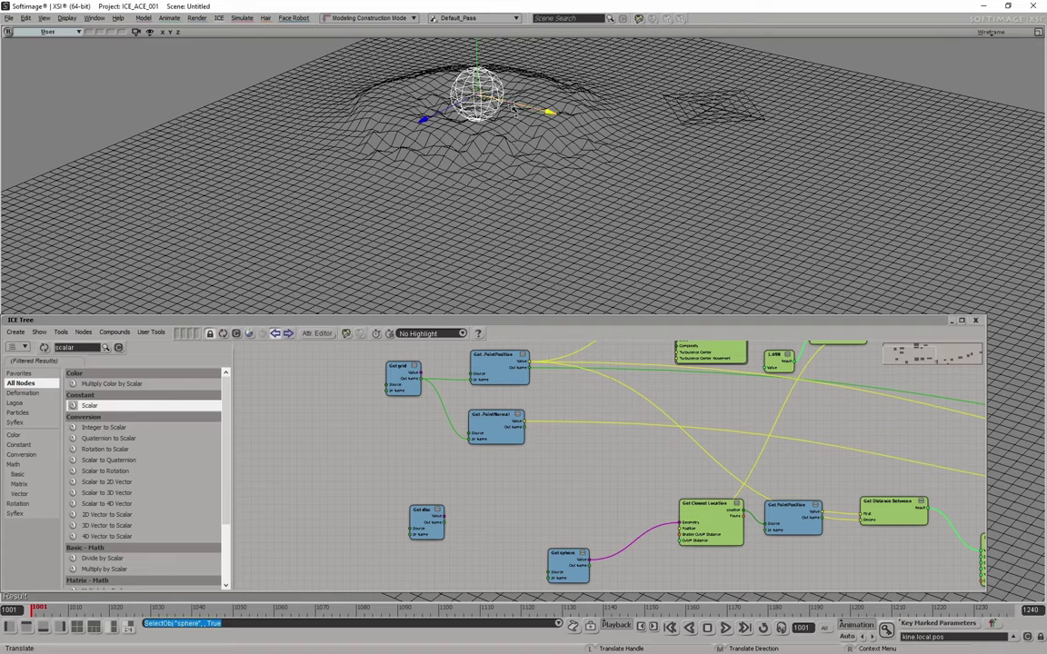
pyautogui.moveTo(514, 110); pyautogui.dragTo(758, 220)
pyautogui.moveTo(729, 108)
pyautogui.mouseDown()
pyautogui.moveTo(732, 58)
pyautogui.moveTo(730, 116)
pyautogui.moveTo(732, 20)
pyautogui.moveTo(734, 149)
pyautogui.moveTo(732, 13)
pyautogui.moveTo(732, 125)
pyautogui.mouseUp()
pyautogui.moveTo(727, 174); pyautogui.dragTo(367, 162)
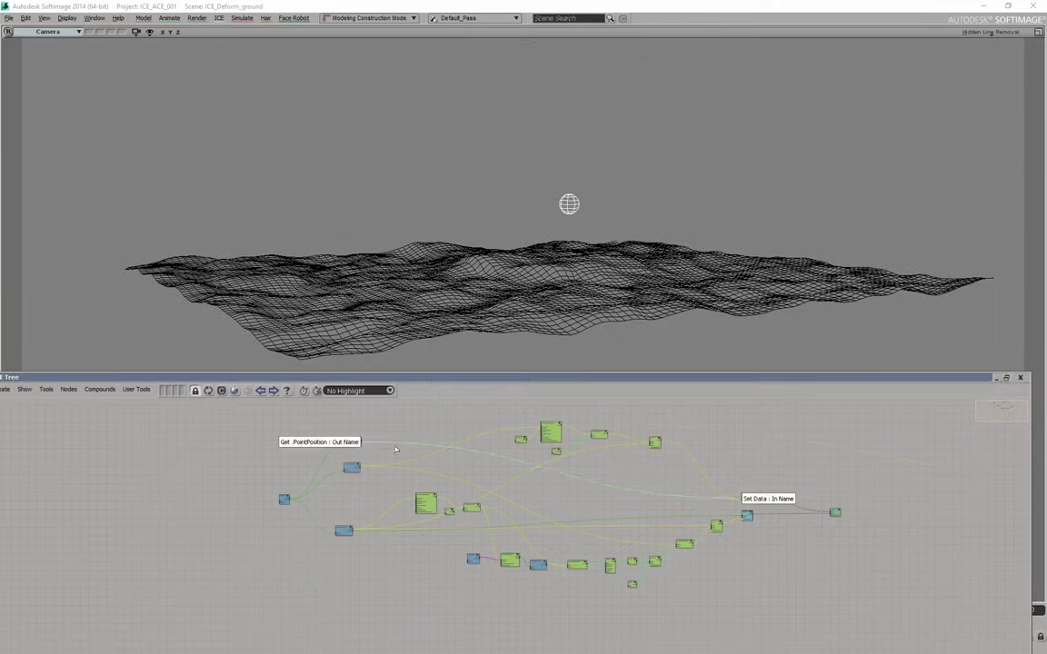
# Step: In the ICE_Deform_ground scene, examine the ICE Tree branch from Get .PointNormal through the <0, 1, 0> Turbulize Around Value and Multiply by Scalar to Add
pyautogui.scroll(2, 842, 461)
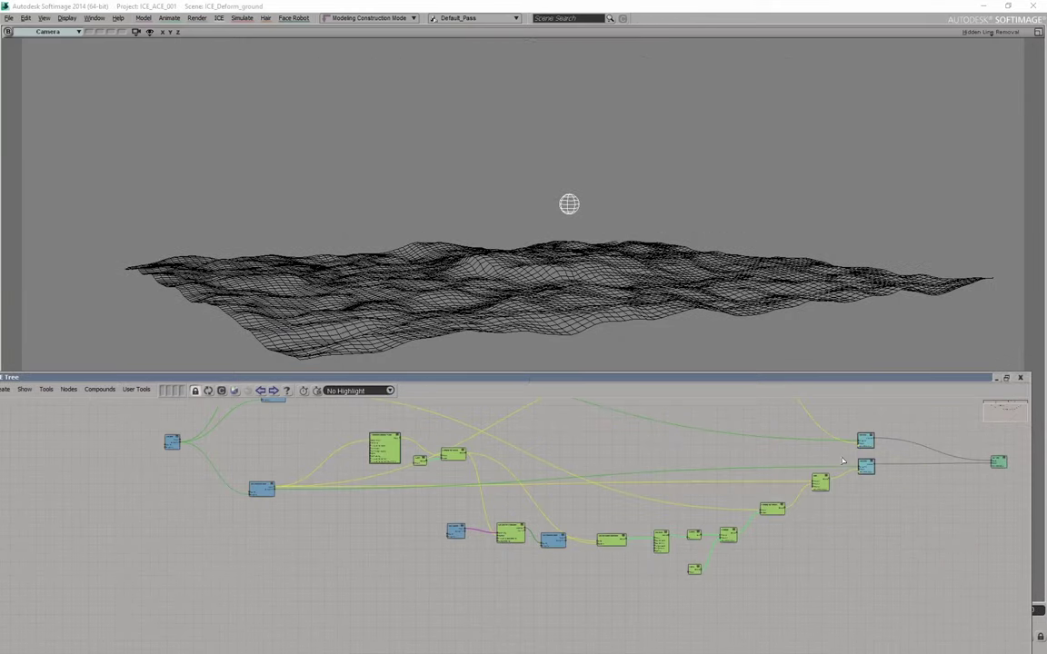
pyautogui.scroll(5, 562, 442)
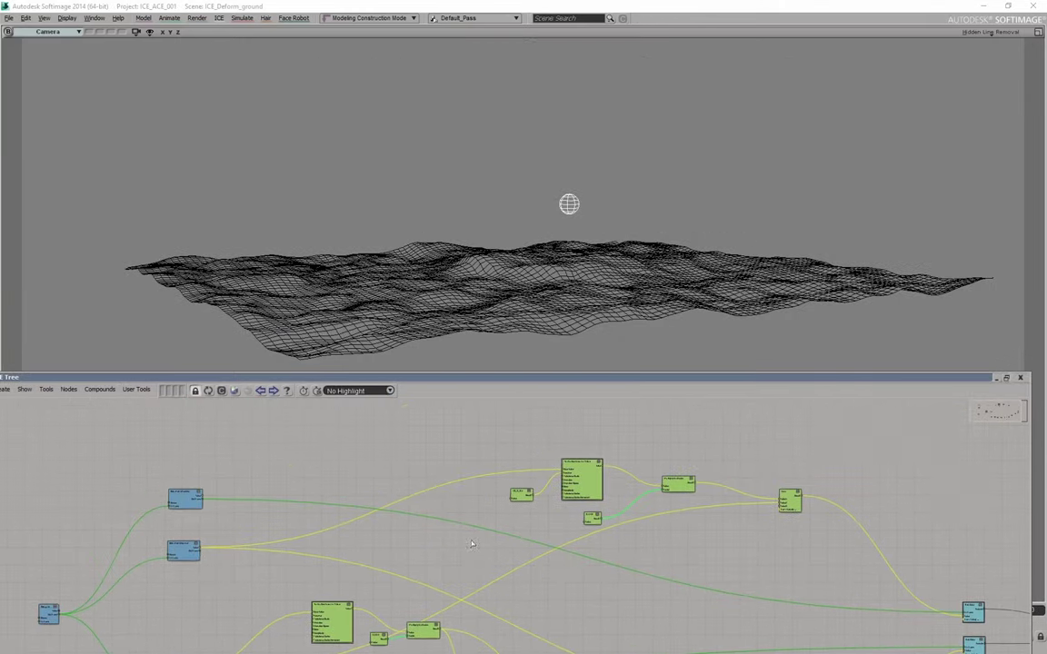
pyautogui.moveTo(199, 561); pyautogui.dragTo(685, 568, button='middle')
pyautogui.scroll(2, 536, 546)
pyautogui.moveTo(553, 532); pyautogui.dragTo(362, 544, button='middle')
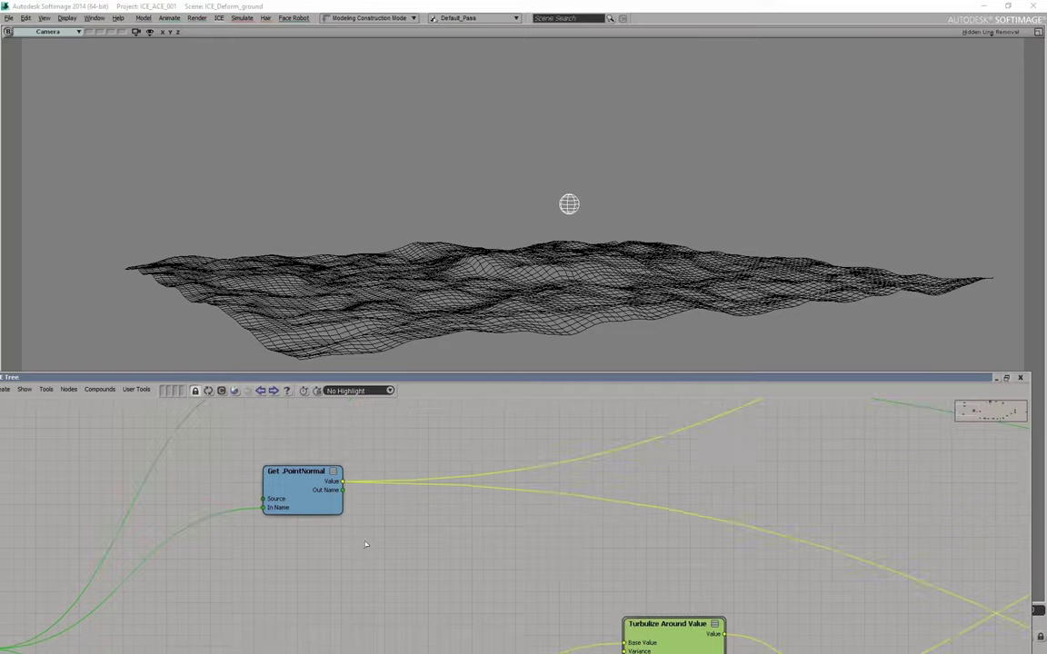
pyautogui.scroll(-2, 778, 518)
pyautogui.moveTo(778, 518); pyautogui.dragTo(523, 438, button='middle')
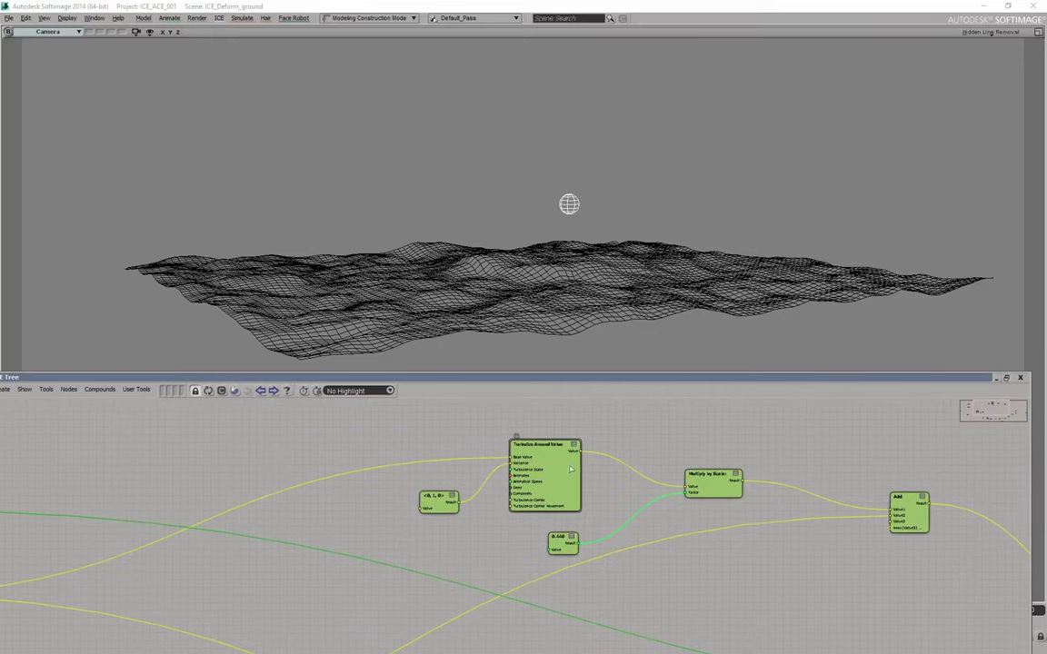
pyautogui.moveTo(488, 556); pyautogui.dragTo(654, 494, button='middle')
pyautogui.scroll(2, 652, 497)
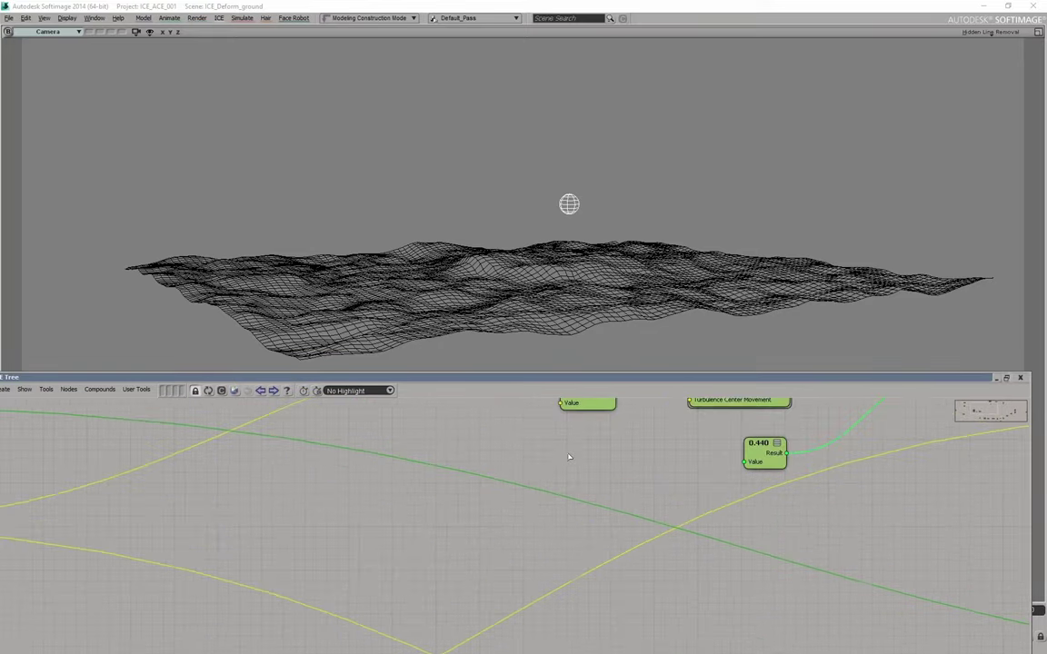
pyautogui.moveTo(645, 439); pyautogui.dragTo(586, 543, button='middle')
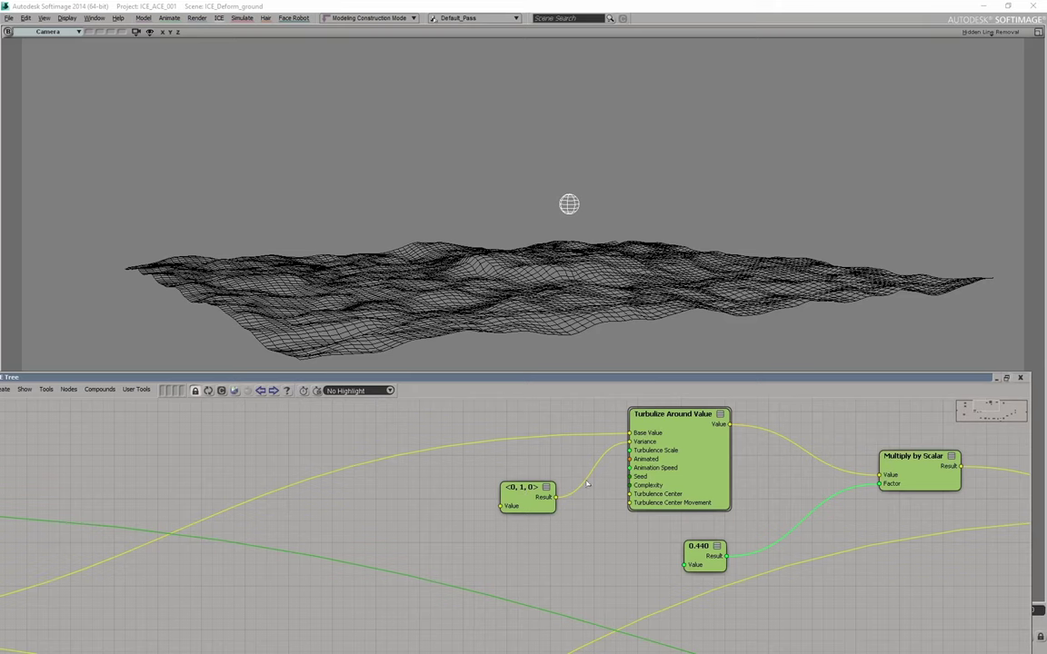
pyautogui.scroll(-2, 745, 513)
pyautogui.moveTo(195, 590); pyautogui.dragTo(404, 565, button='middle')
pyautogui.scroll(1, 504, 498)
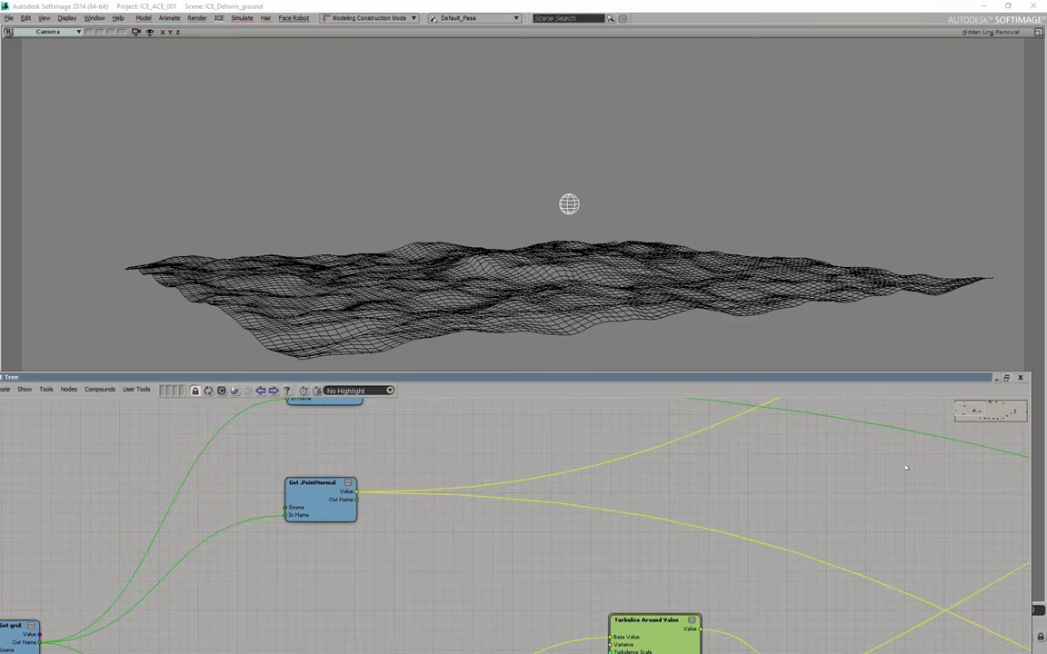
pyautogui.moveTo(905, 457); pyautogui.dragTo(380, 600, button='middle')
pyautogui.moveTo(895, 559); pyautogui.dragTo(725, 540, button='middle')
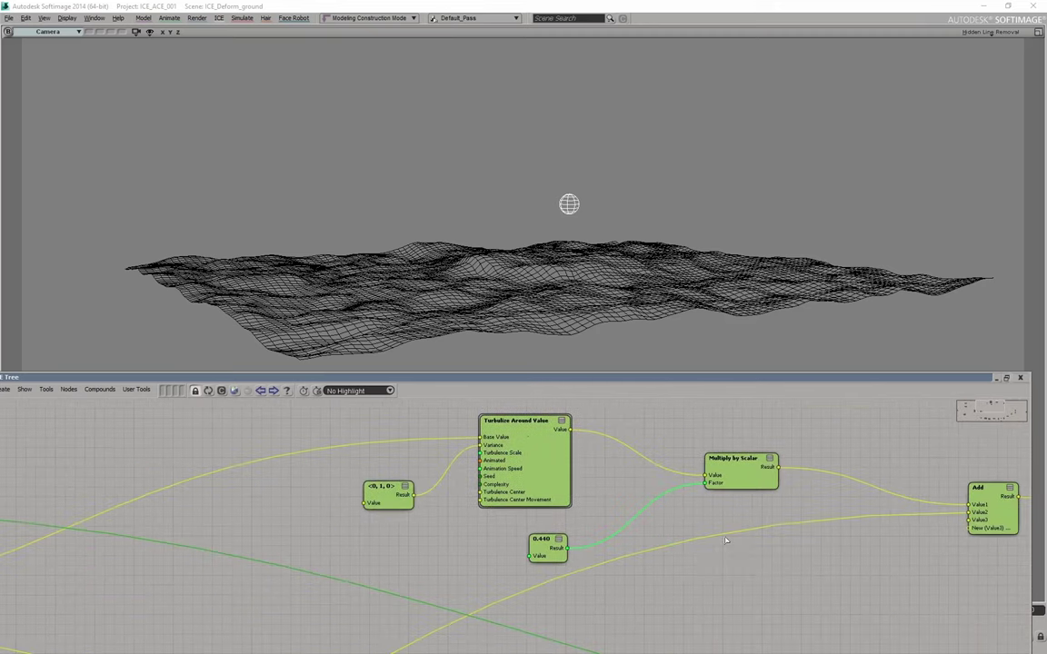
# Step: Examine the Get .PointPosition turbulence branch and the chain from Get sphere through Get Closest Location, Get Distance Between, Rescale and FCurve
pyautogui.moveTo(817, 574); pyautogui.dragTo(877, 498, button='middle')
pyautogui.moveTo(173, 518); pyautogui.dragTo(645, 320, button='middle')
pyautogui.moveTo(275, 558); pyautogui.dragTo(387, 509, button='middle')
pyautogui.scroll(1, 388, 509)
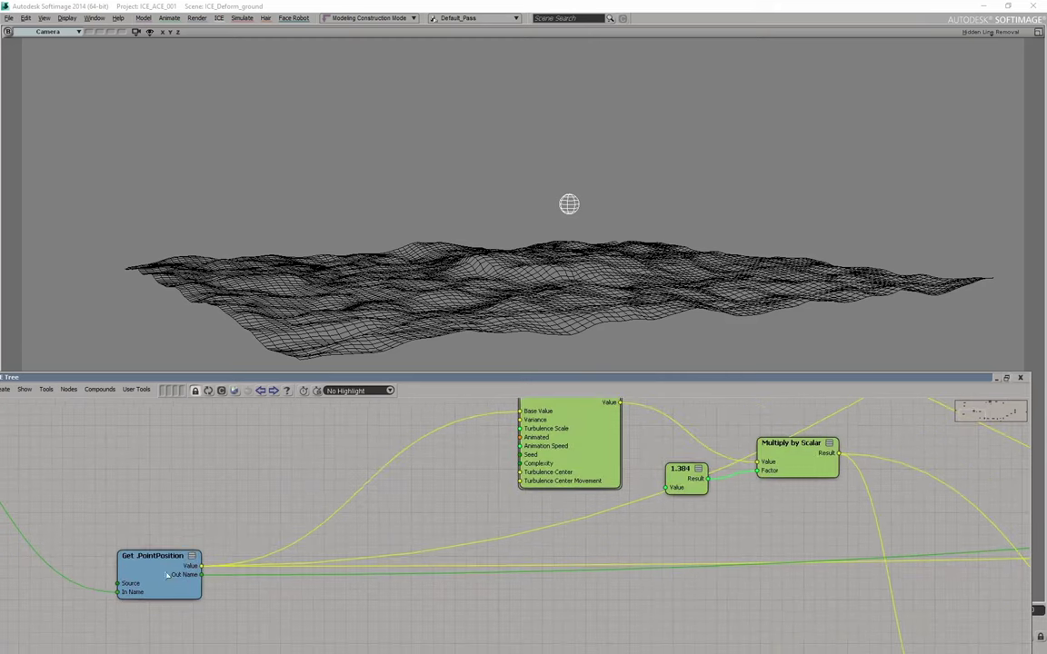
pyautogui.scroll(-1, 144, 571)
pyautogui.moveTo(762, 614); pyautogui.dragTo(255, 504, button='middle')
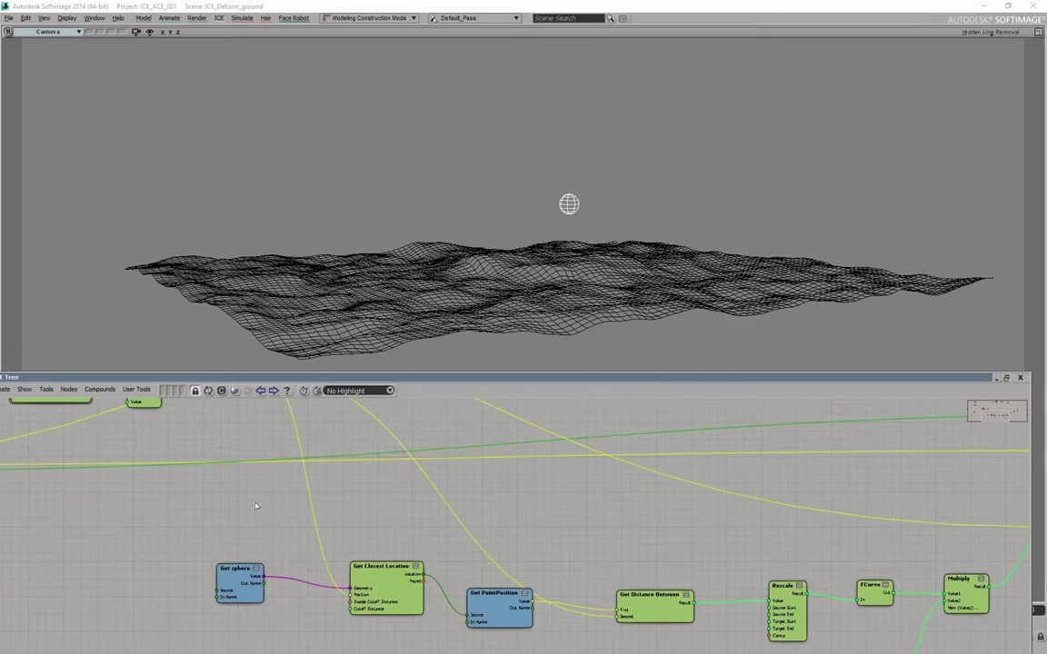
pyautogui.scroll(-1, 255, 504)
pyautogui.scroll(-1, 582, 443)
pyautogui.moveTo(614, 428); pyautogui.dragTo(511, 498, button='middle')
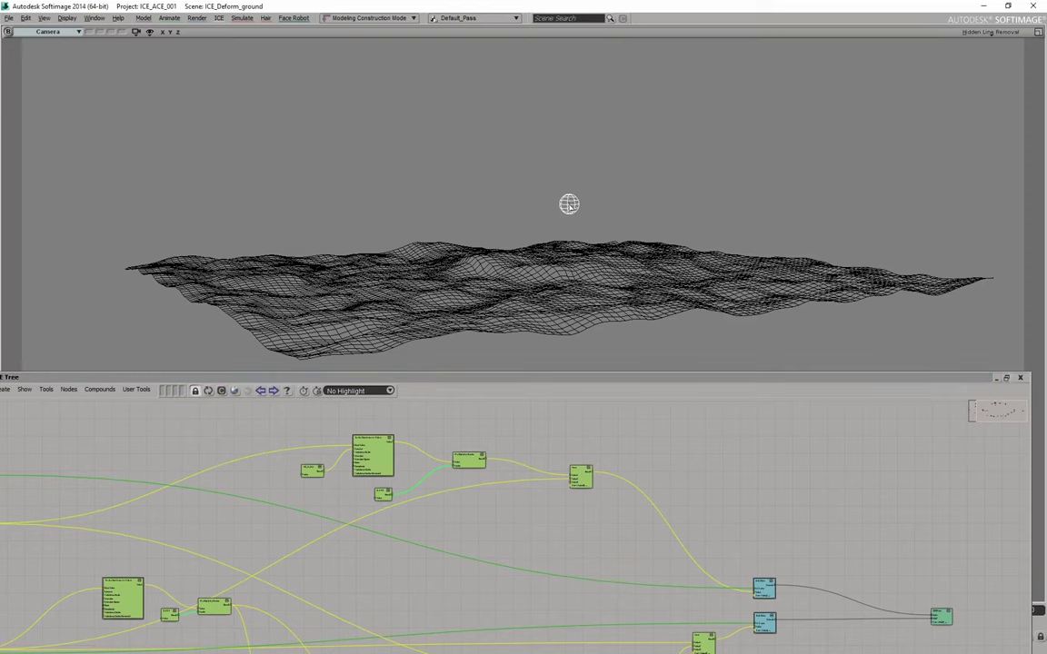
# Step: Move the sphere above the rippled ground sideways and vertically, and bring it back near the middle of the grid
pyautogui.moveTo(638, 207); pyautogui.dragTo(416, 239)
pyautogui.moveTo(343, 163)
pyautogui.mouseDown()
pyautogui.moveTo(346, 181)
pyautogui.moveTo(355, 154)
pyautogui.mouseUp()
pyautogui.moveTo(432, 203); pyautogui.dragTo(636, 196)
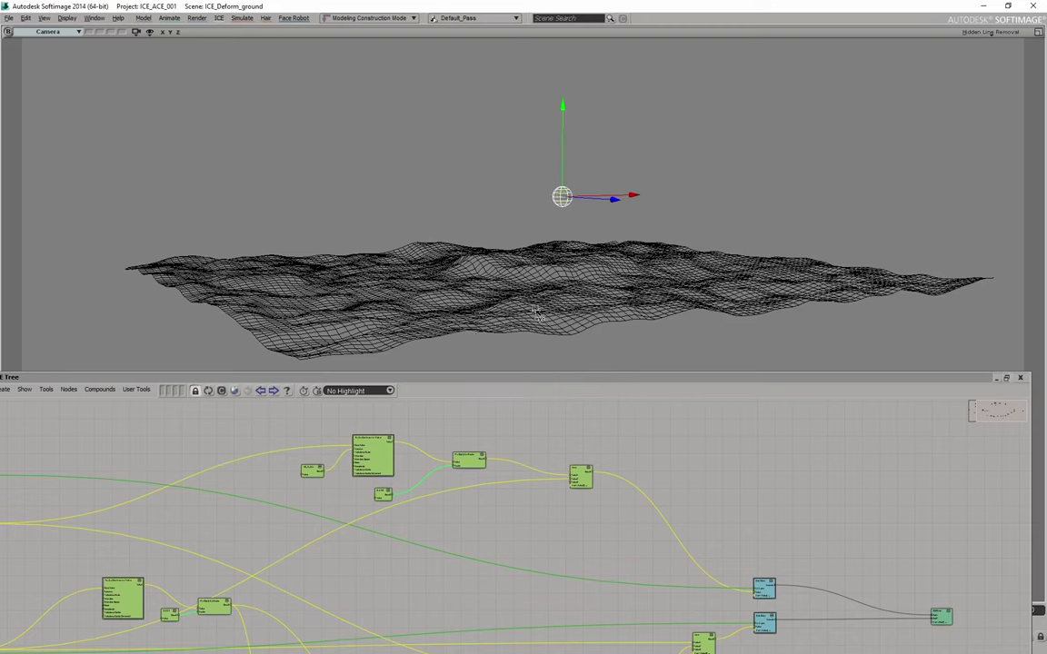
# Step: Review the Set Data end of the tree and the properties of the Turbulize Around Value node fed by the <0, 1, 0> vector
pyautogui.moveTo(925, 588); pyautogui.dragTo(729, 492, button='middle')
pyautogui.scroll(3, 573, 497)
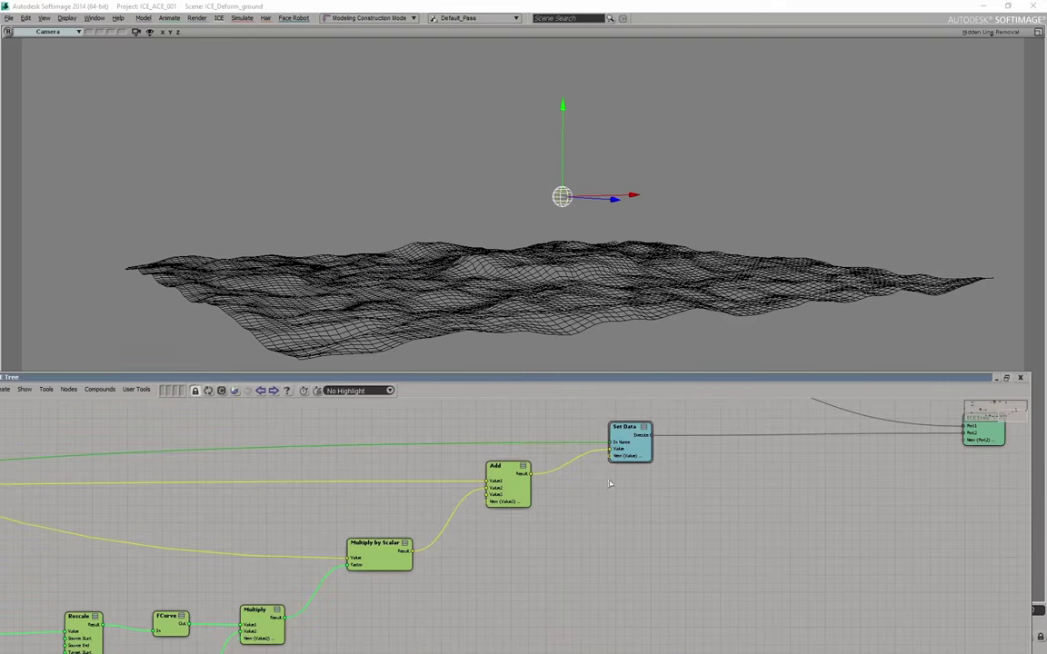
pyautogui.moveTo(606, 491); pyautogui.dragTo(725, 632, button='middle')
pyautogui.scroll(-3, 482, 505)
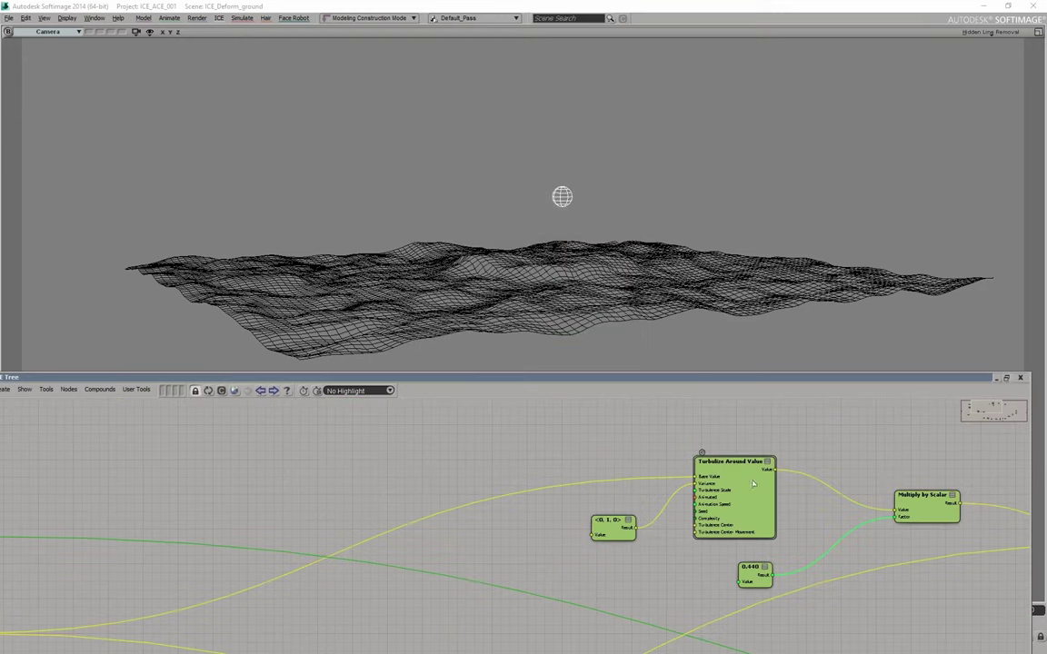
pyautogui.doubleClick(742, 466)
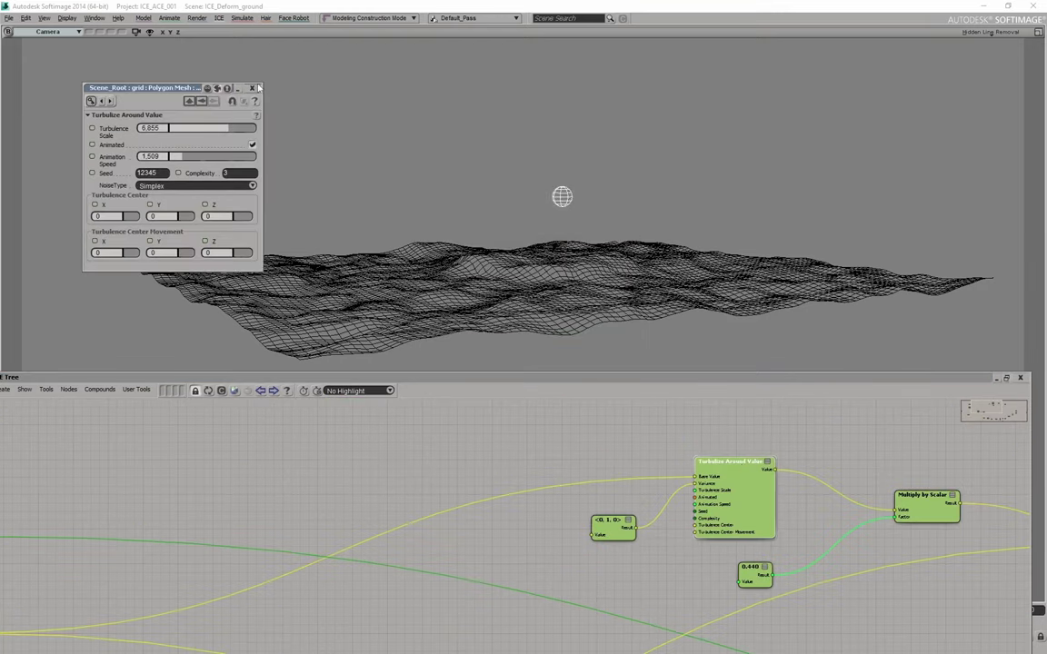
pyautogui.click(254, 87)
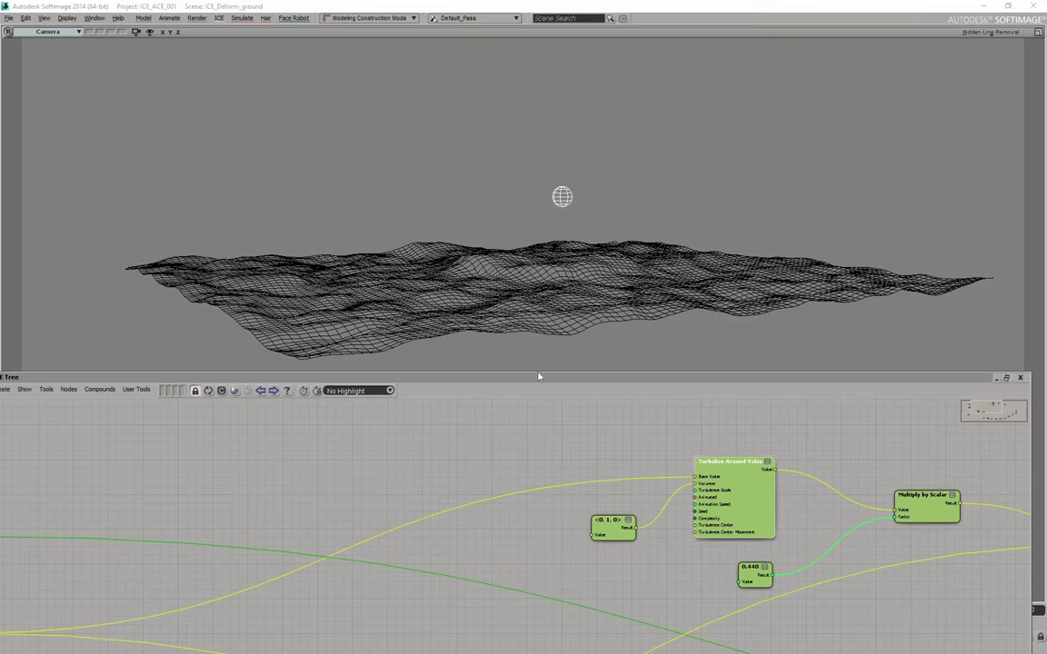
# Step: Get the ICE Tree window out of the way, play the animation from the start, and select the sphere
pyautogui.moveTo(538, 376); pyautogui.dragTo(520, 452)
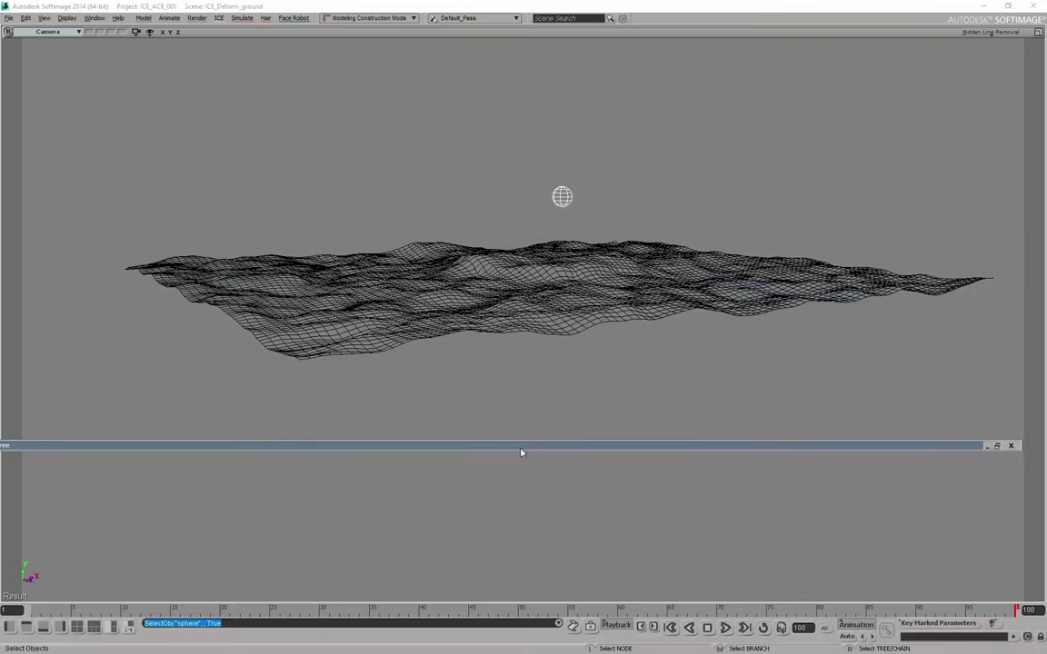
pyautogui.click(725, 627)
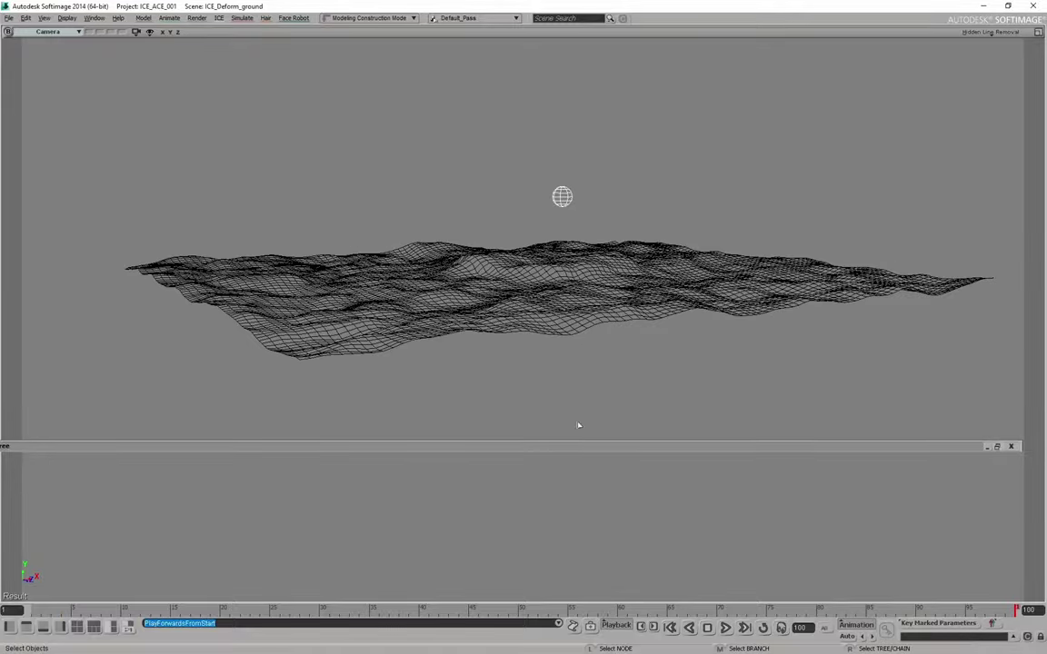
pyautogui.click(568, 206)
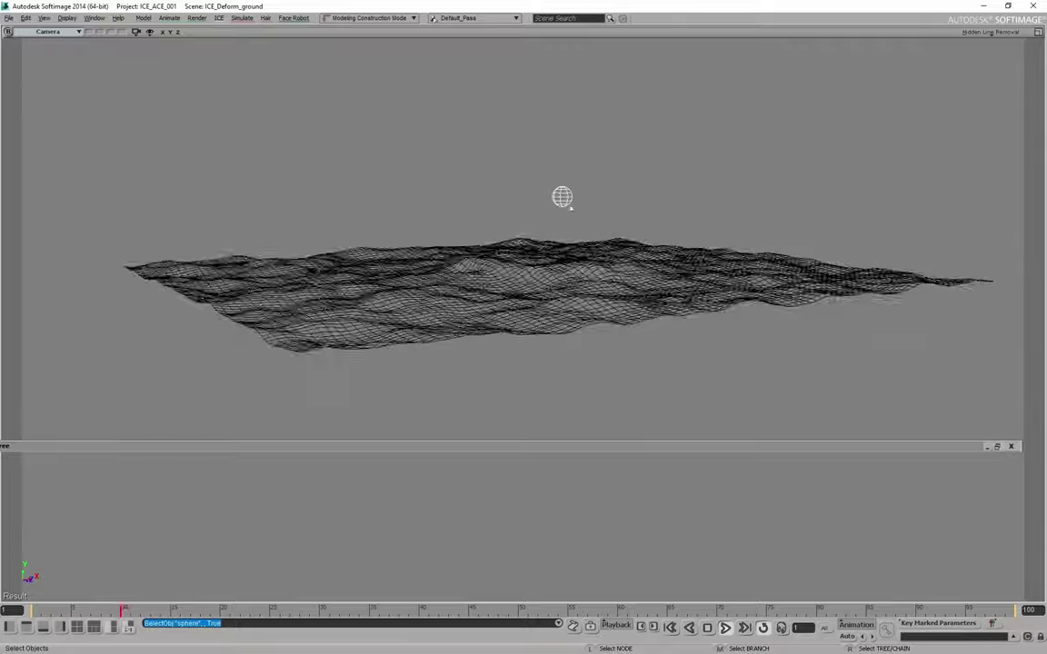
# Step: Set the Animation Speed of the <0, 1, 0> Turbulize Around Value to about 0.189 and close its properties
pyautogui.click(516, 454)
pyautogui.moveTo(407, 530); pyautogui.dragTo(434, 527)
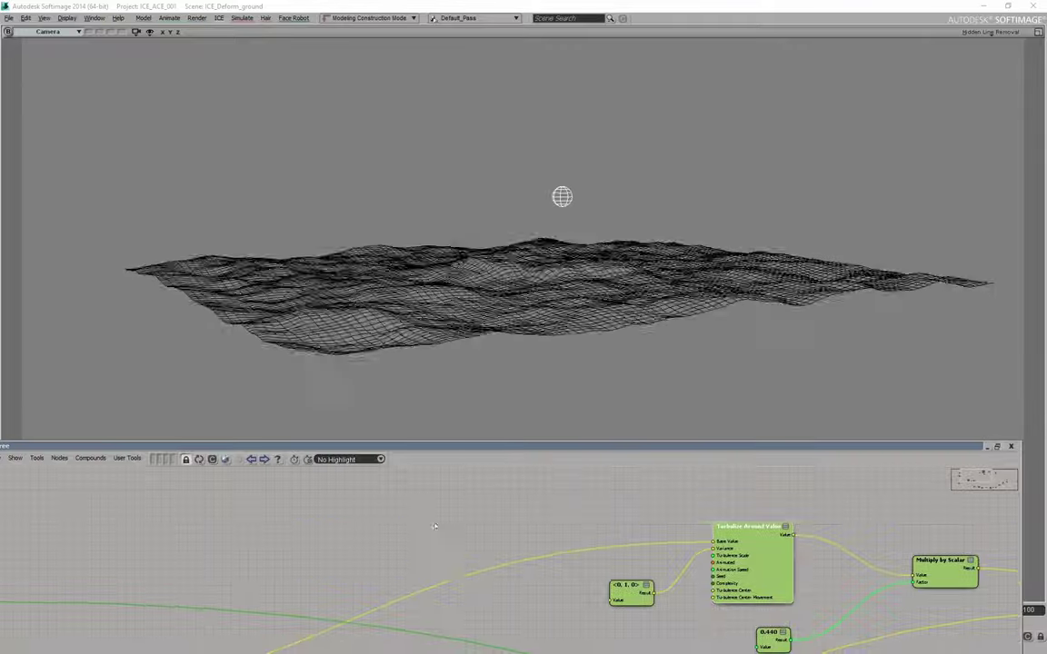
pyautogui.doubleClick(729, 529)
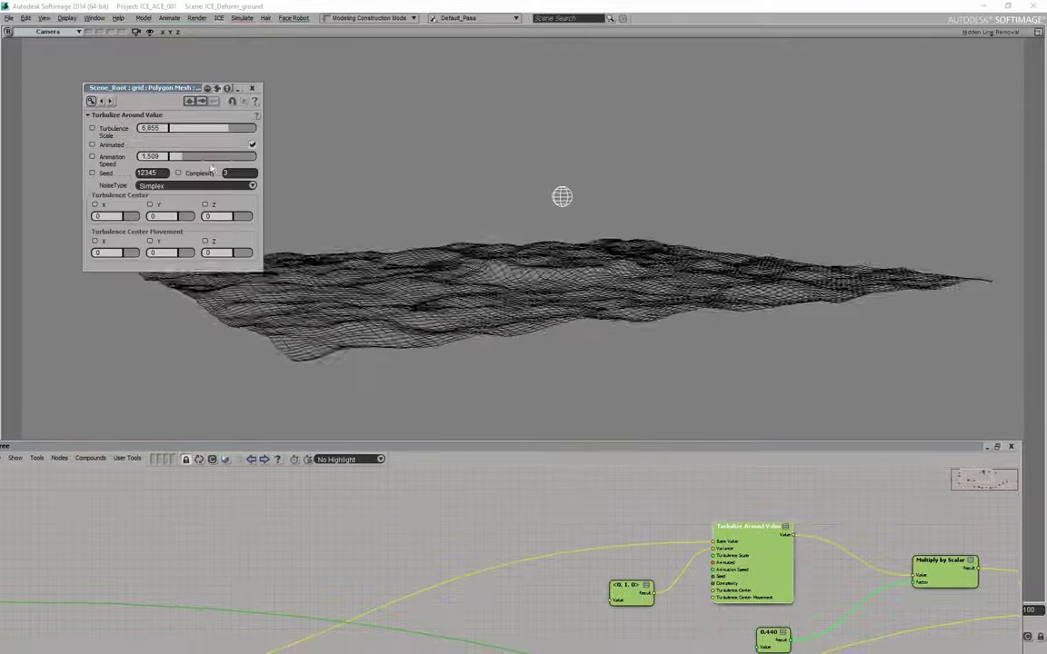
pyautogui.moveTo(189, 158); pyautogui.dragTo(180, 160)
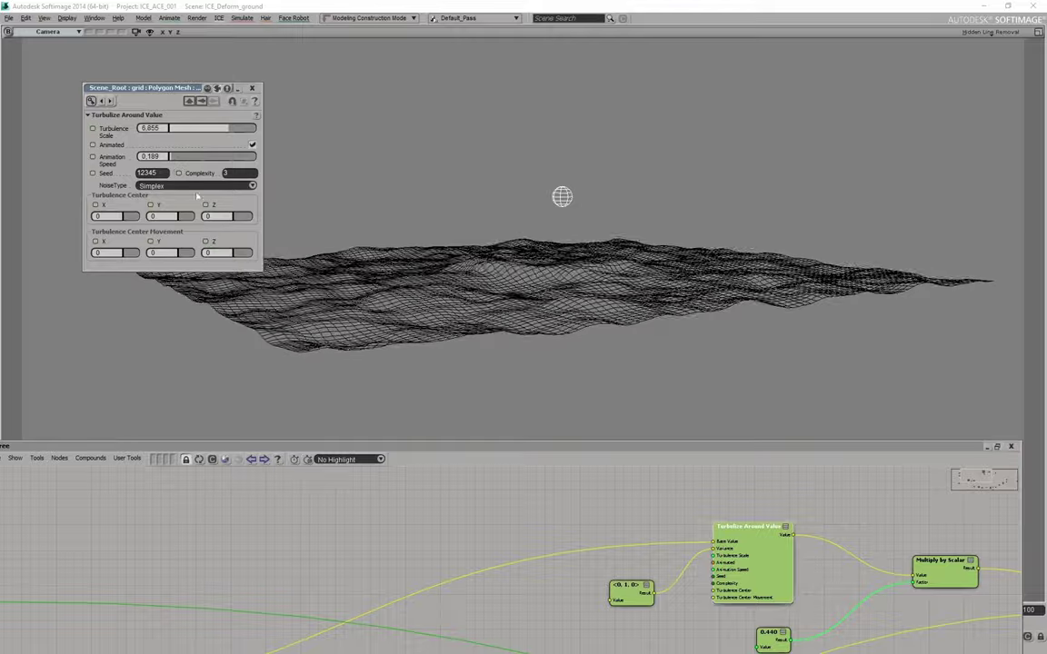
pyautogui.click(253, 88)
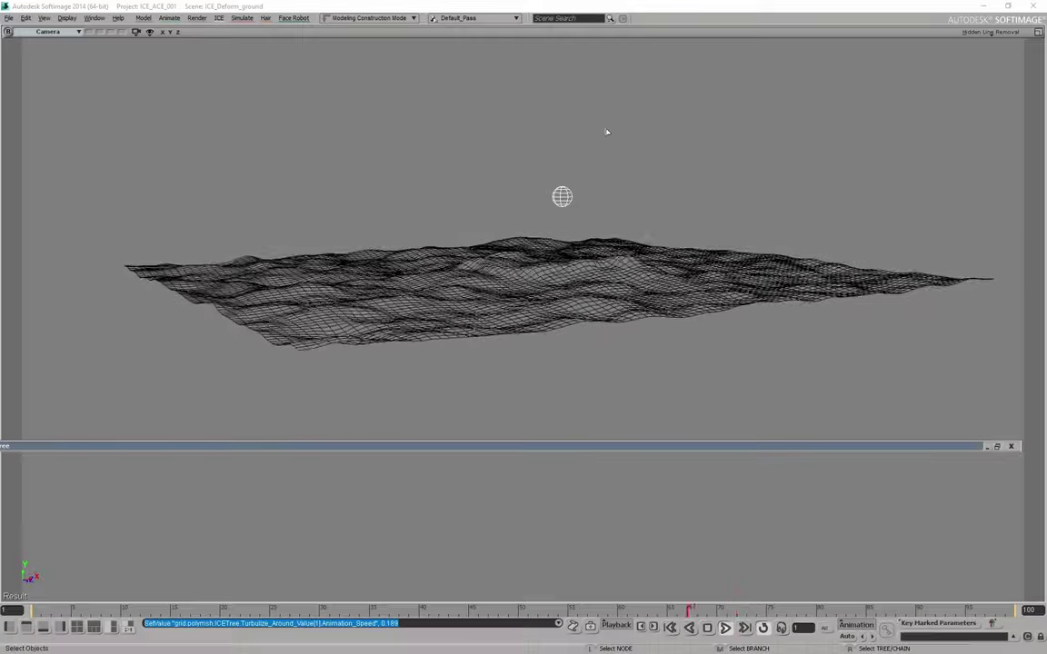
# Step: Translate the sphere above the animated ground by about -13.2 in X, and move it further across the grid to test the deformation
pyautogui.click(562, 202)
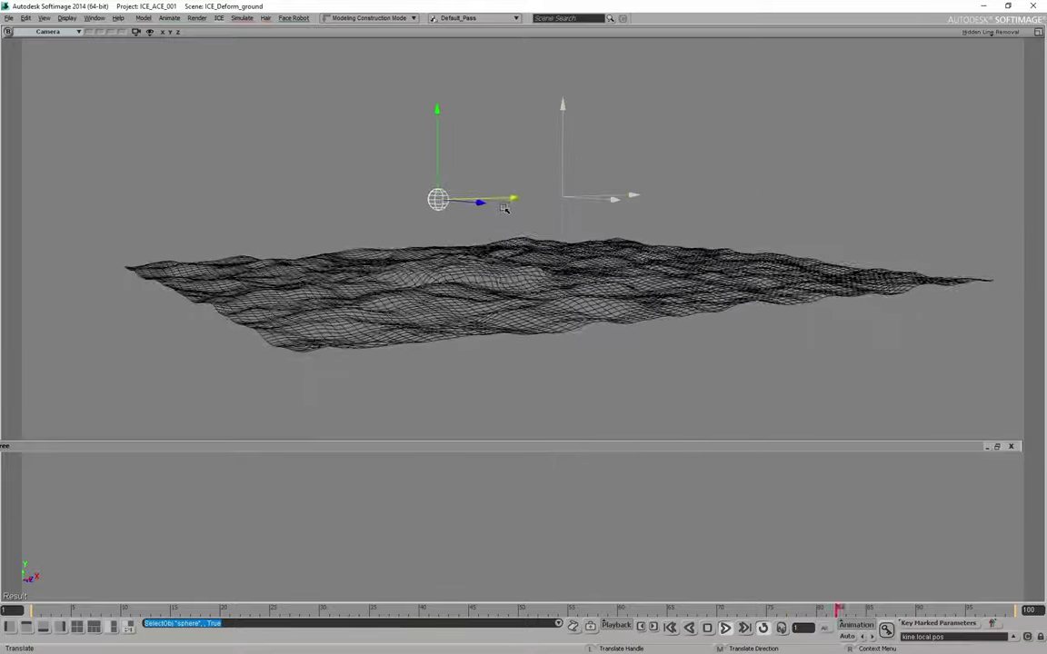
pyautogui.moveTo(398, 222); pyautogui.dragTo(376, 227)
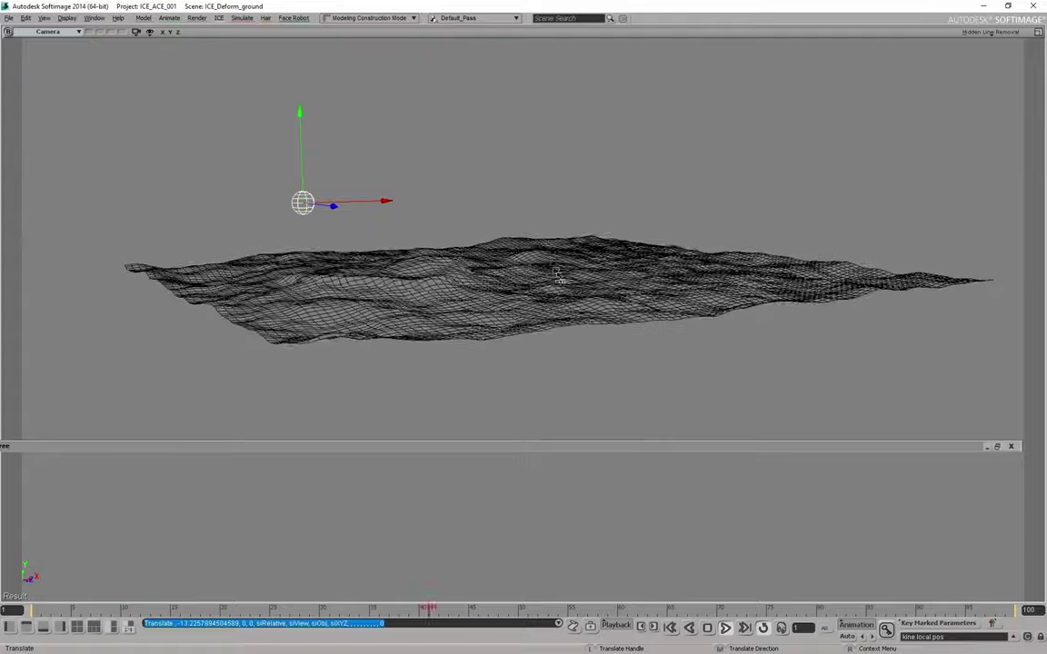
pyautogui.moveTo(569, 262); pyautogui.dragTo(611, 250, button='right')
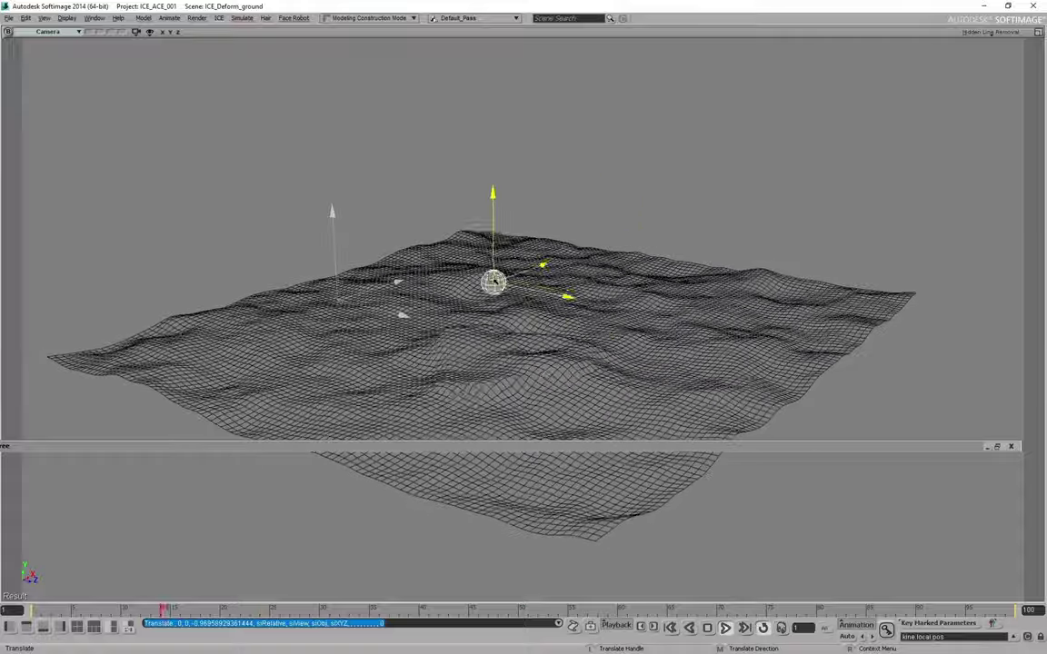
pyautogui.moveTo(491, 287); pyautogui.dragTo(515, 267)
# Step: Bring the ICE Tree window back and examine the complete node network
pyautogui.click(550, 447)
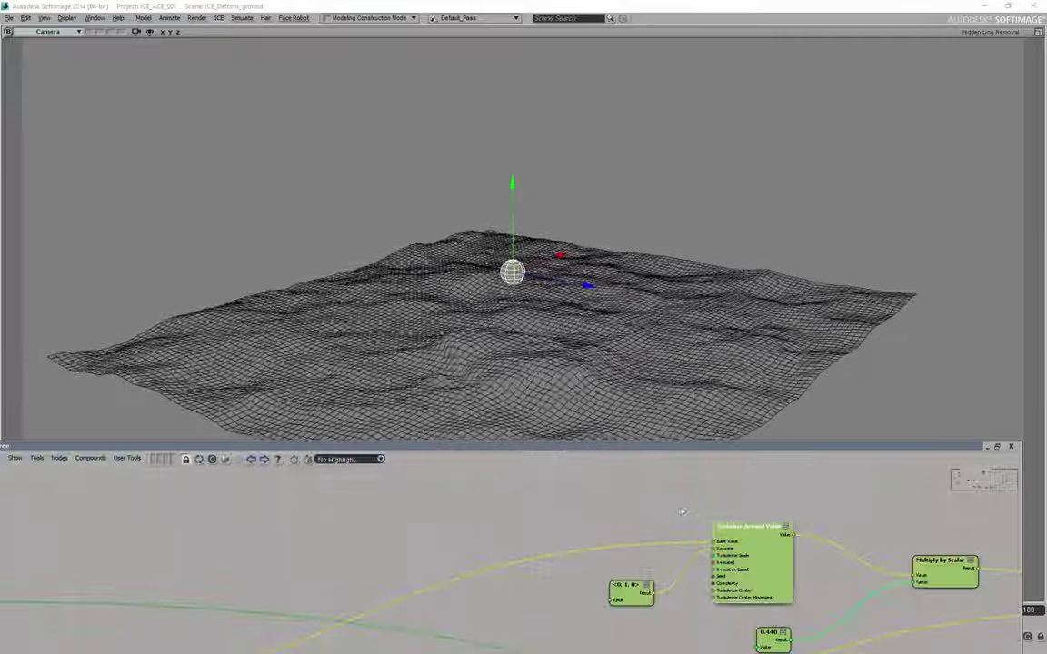
pyautogui.moveTo(683, 512); pyautogui.dragTo(460, 484, button='middle')
pyautogui.scroll(-5, 528, 516)
pyautogui.moveTo(528, 516); pyautogui.dragTo(517, 402, button='middle')
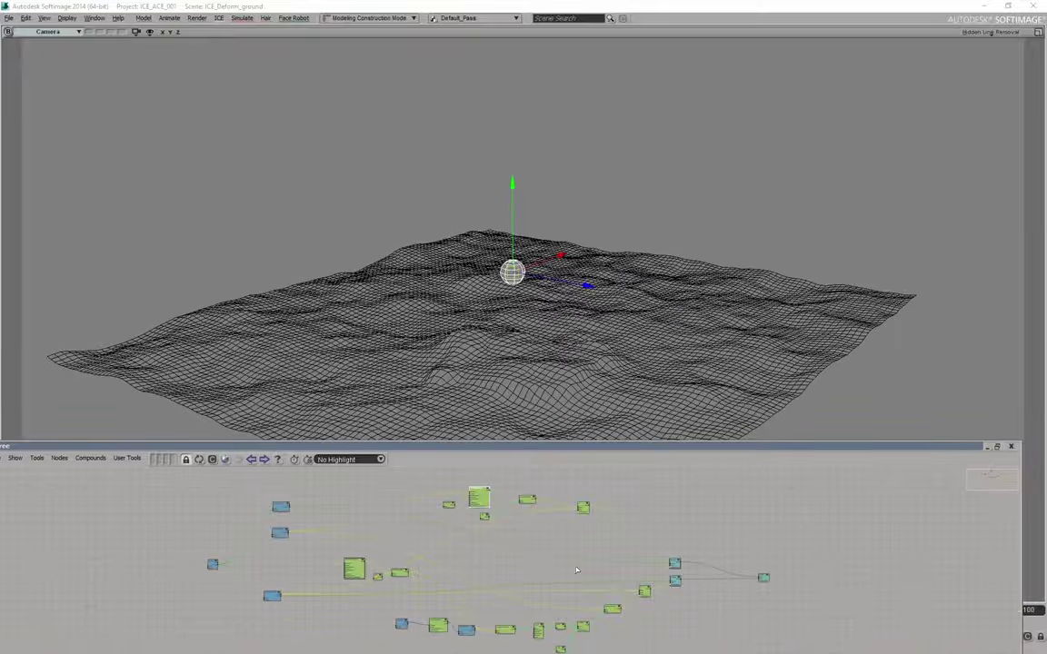
pyautogui.moveTo(576, 571); pyautogui.dragTo(563, 549, button='middle')
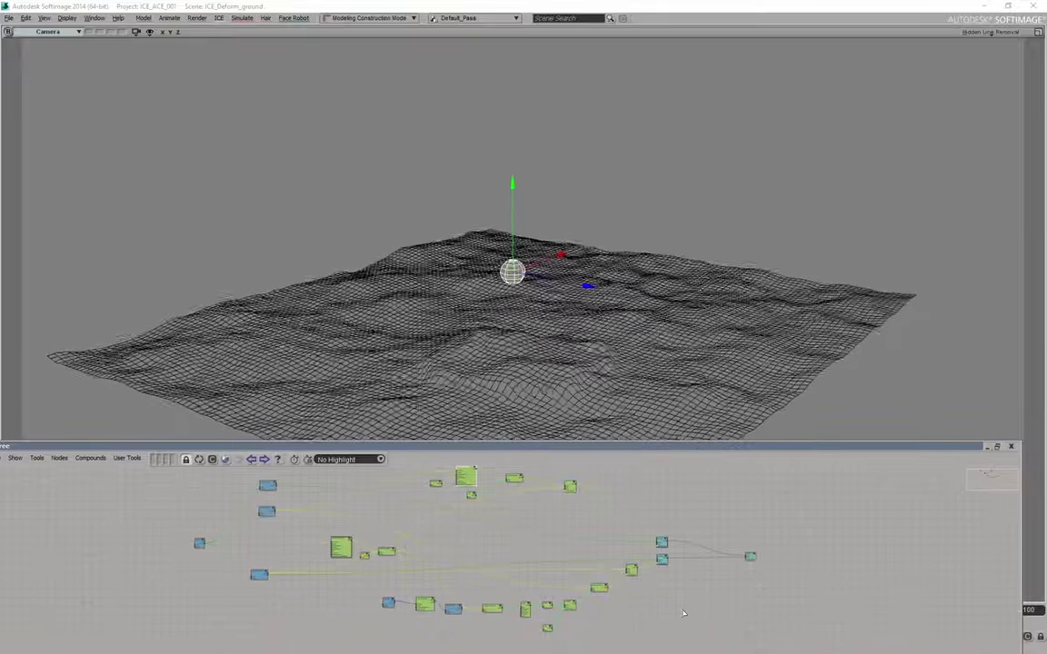